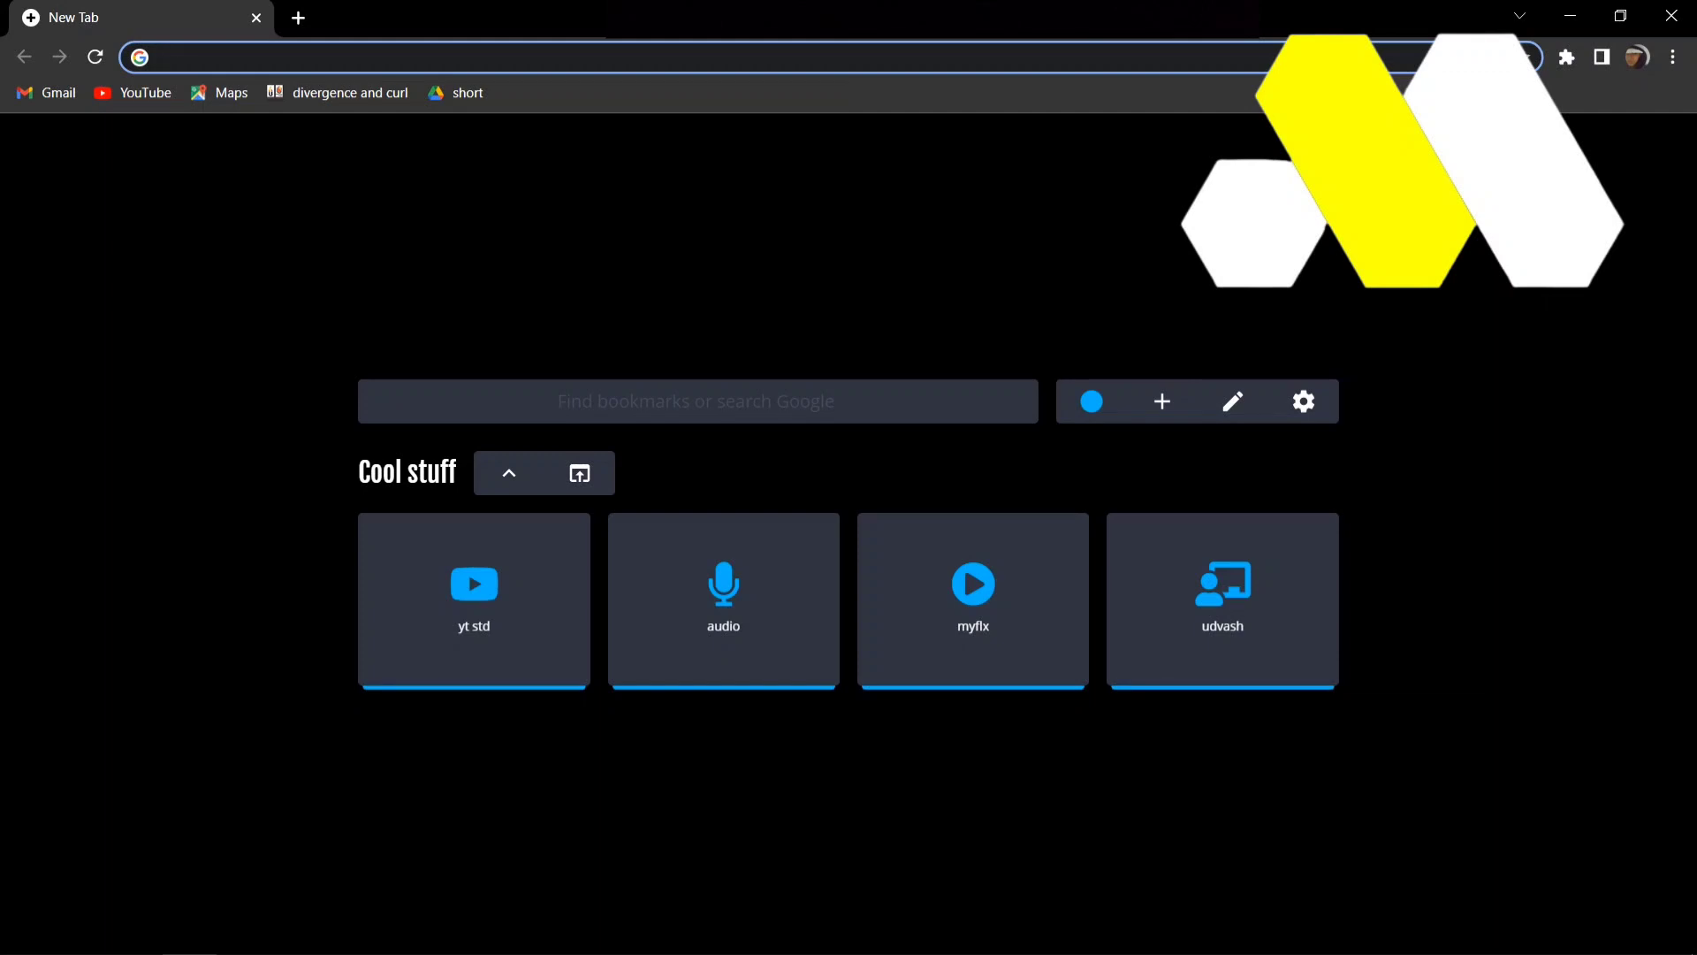
- Go to canva.com and create a custom-size design 12.54 in wide and 9.25 in high
type("canva")
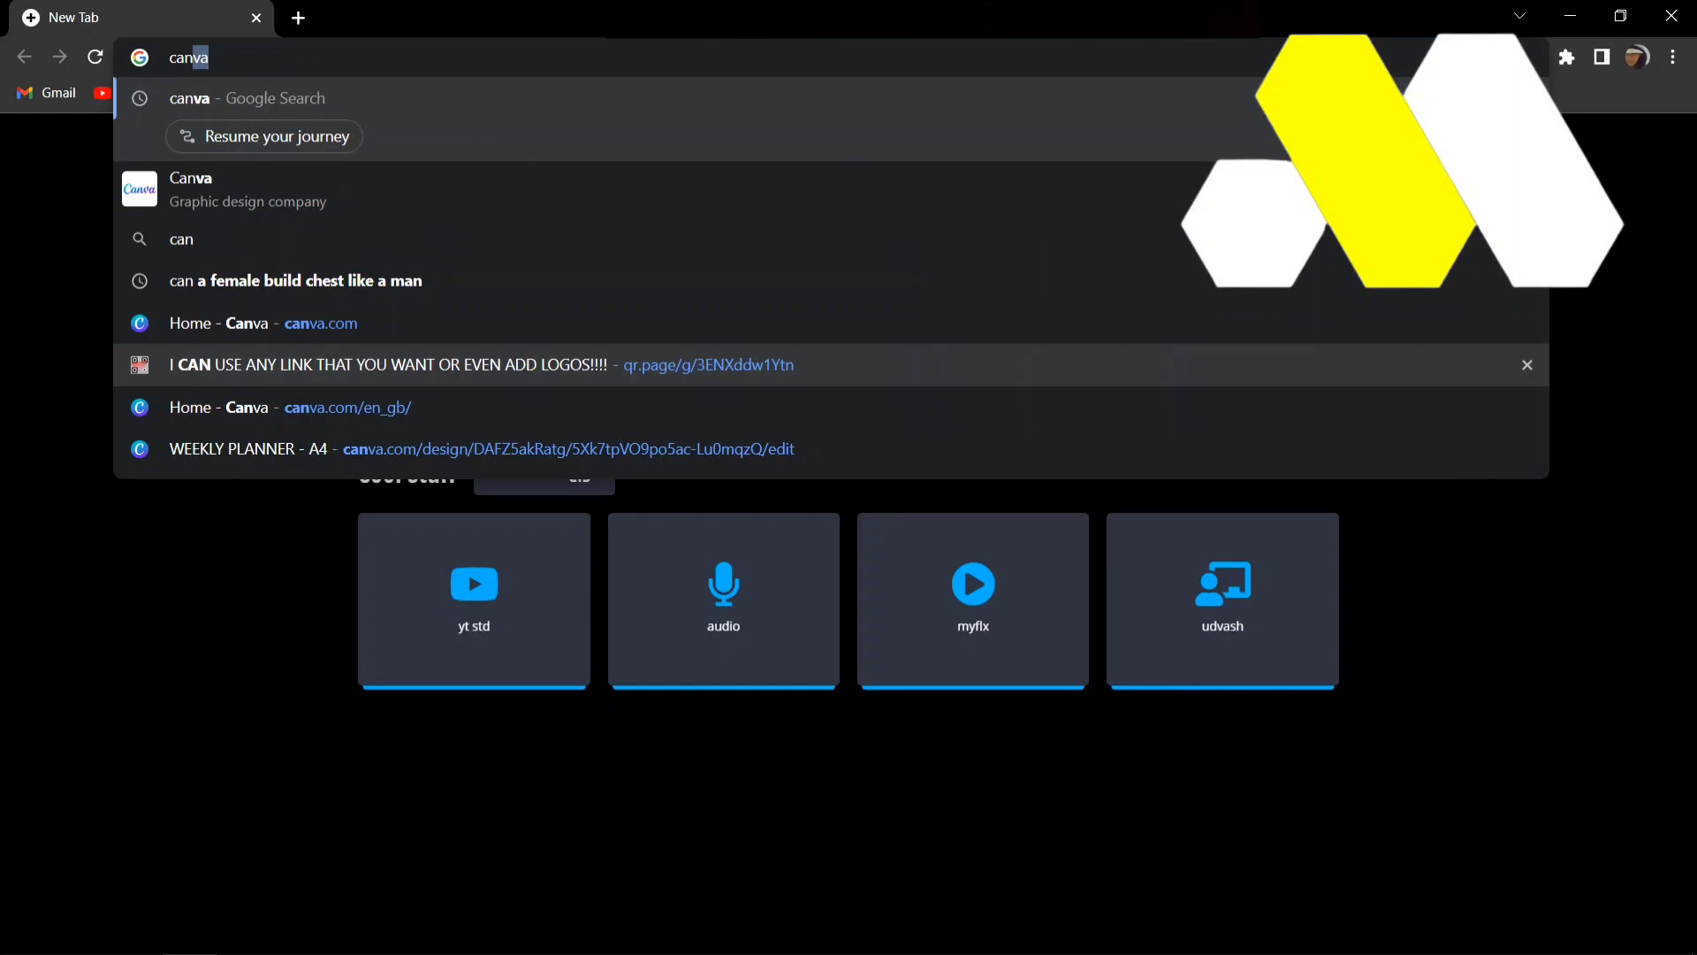
key("Return")
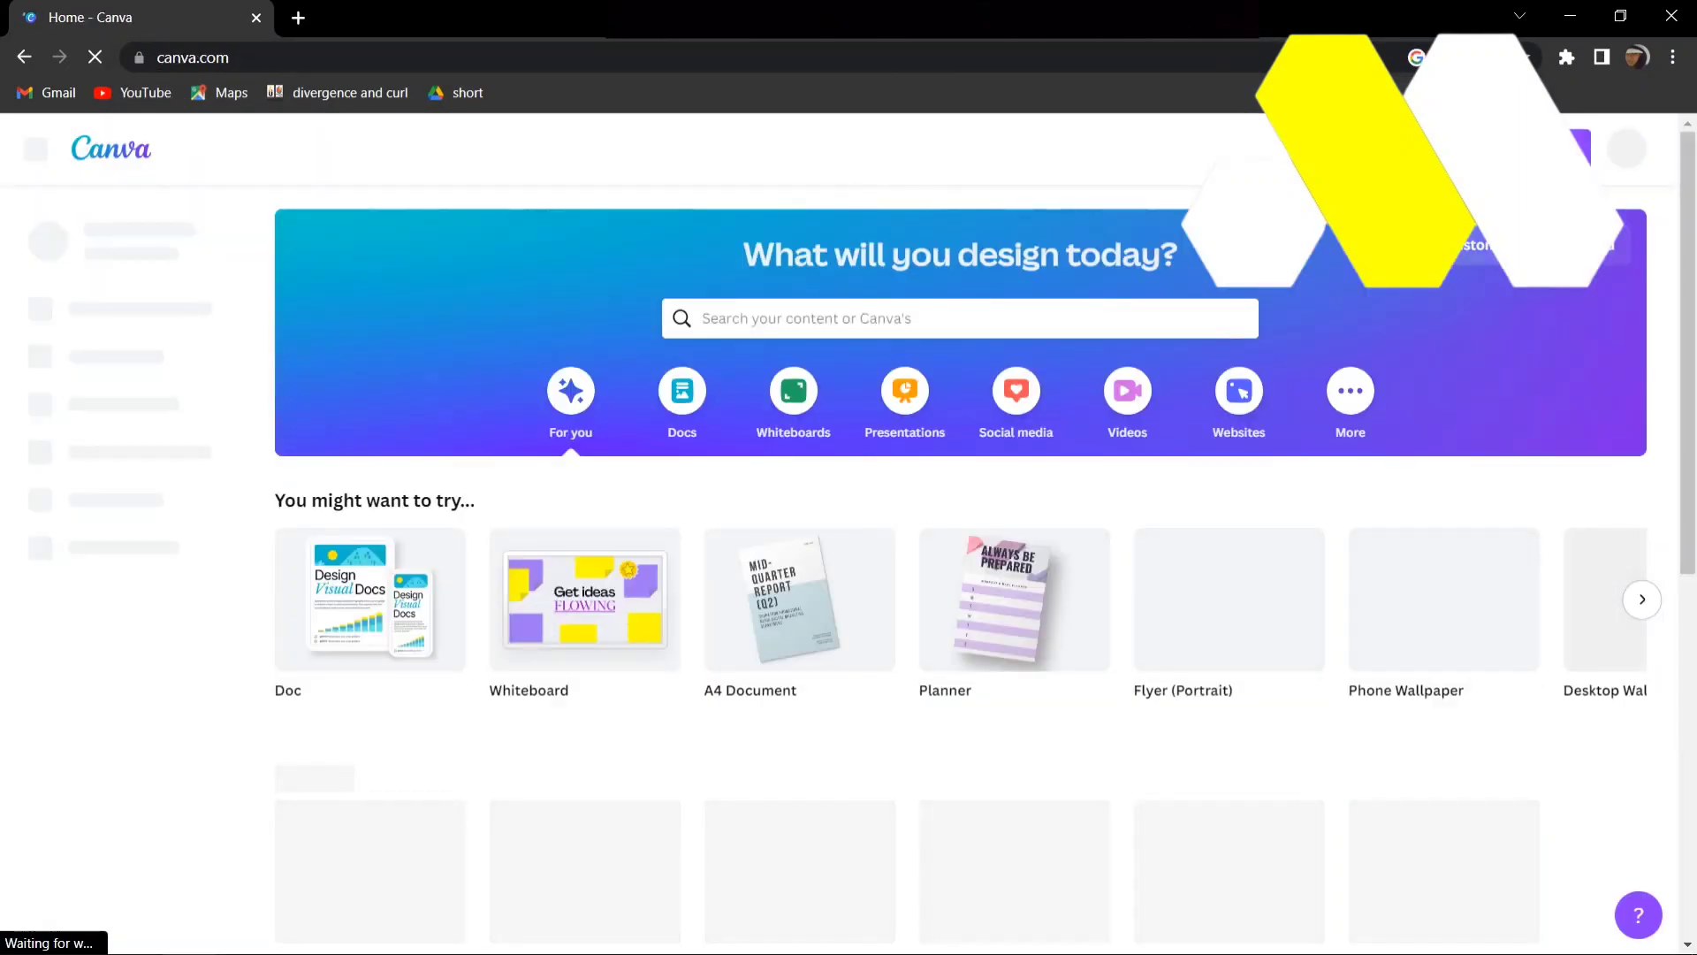
left_click(1489, 245)
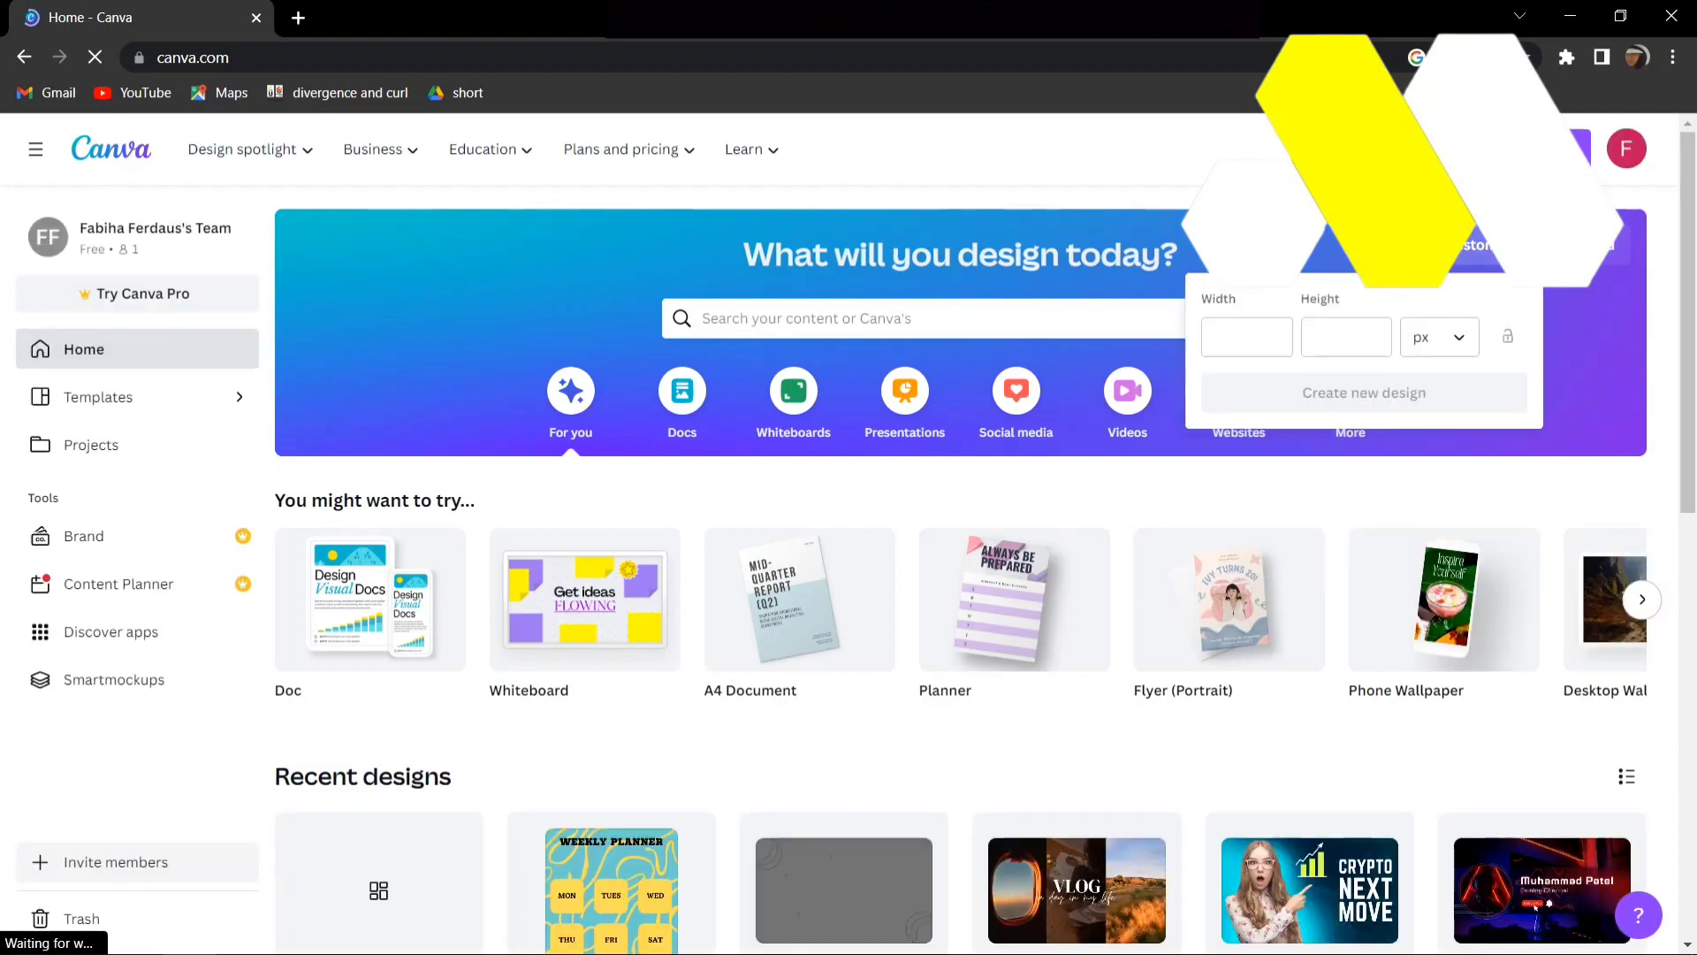
left_click(1439, 337)
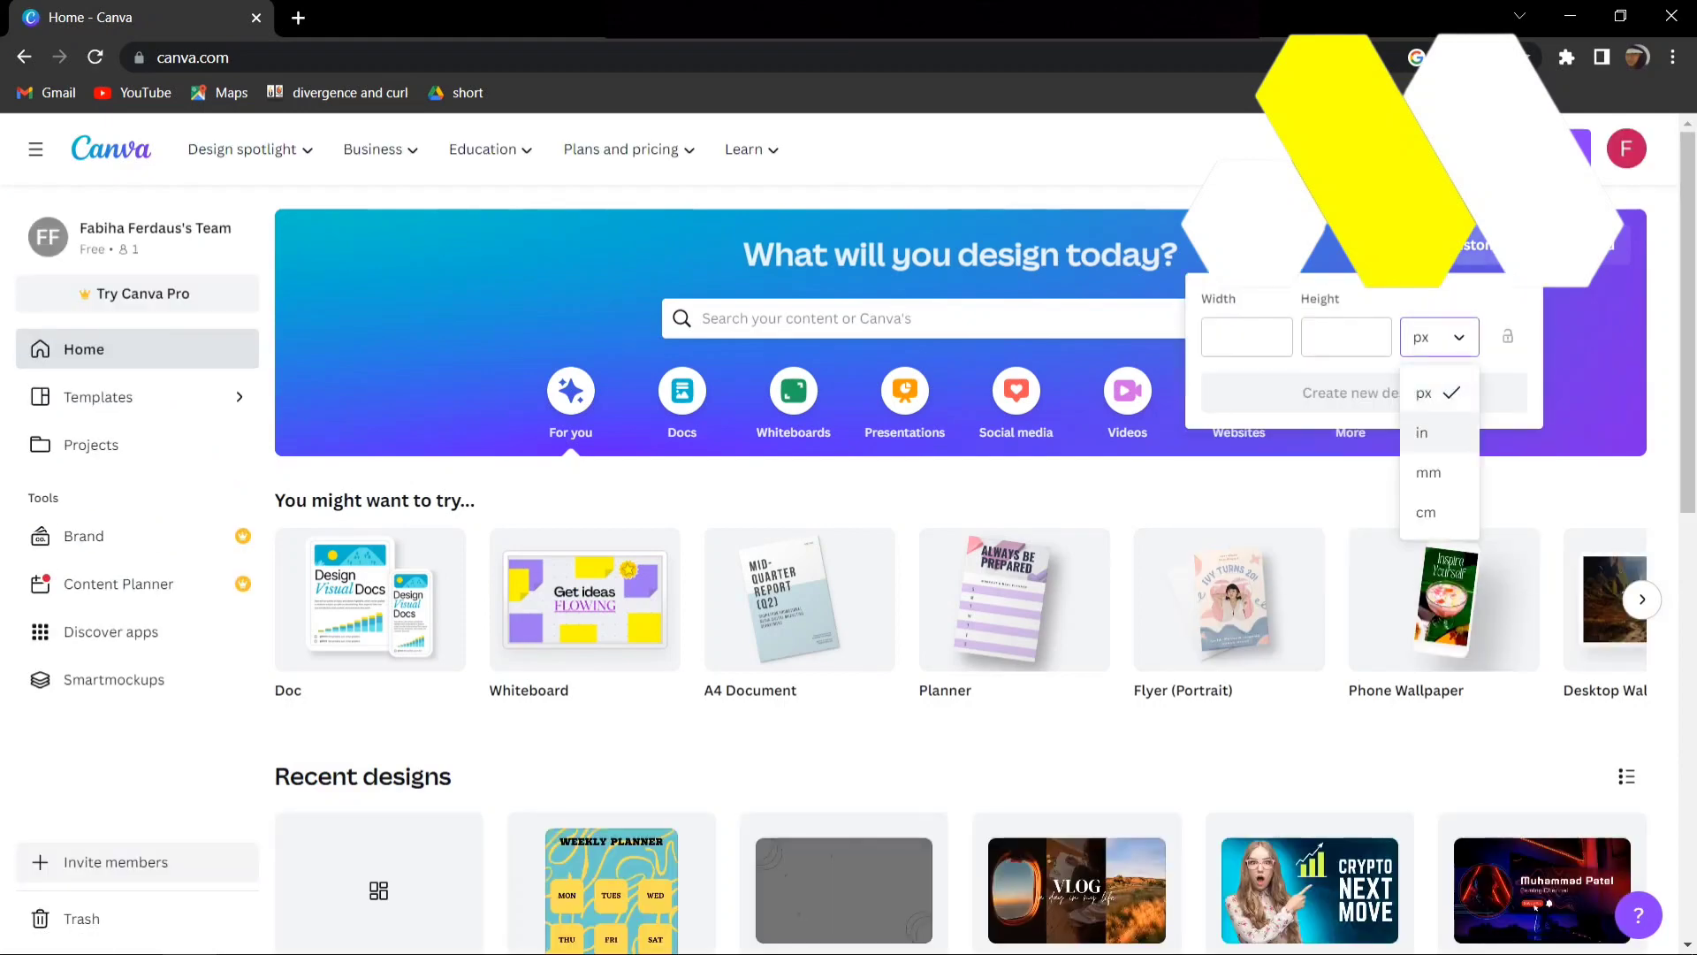
left_click(1423, 433)
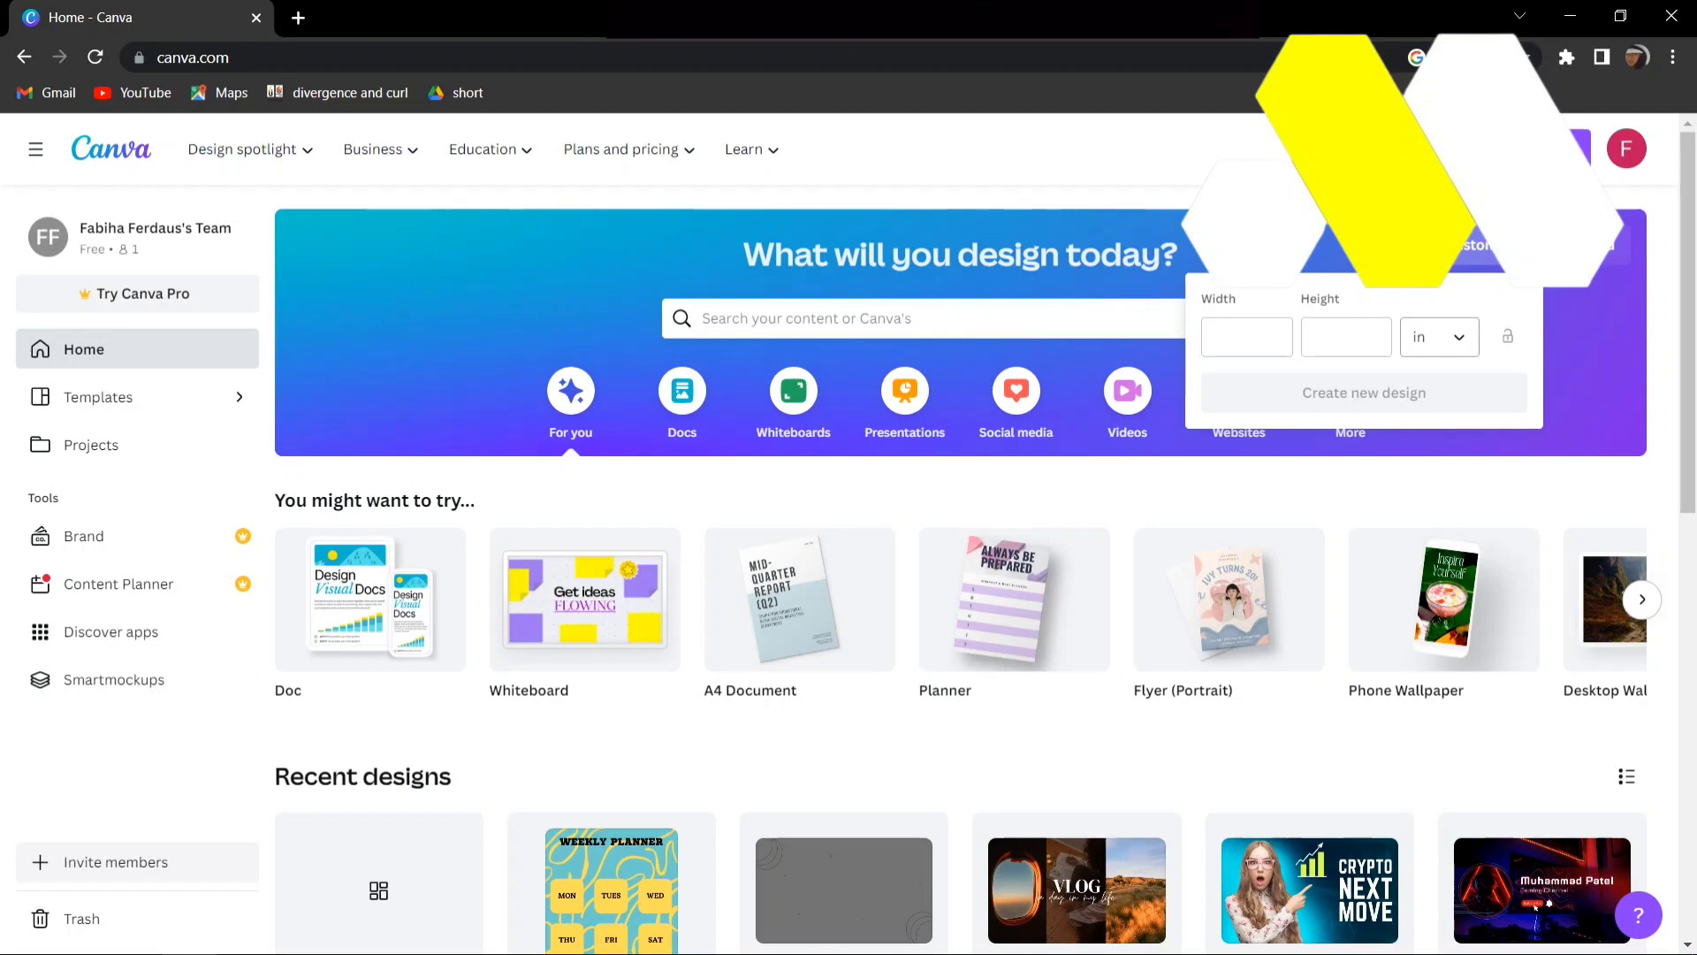
left_click(1246, 337)
type("12.54")
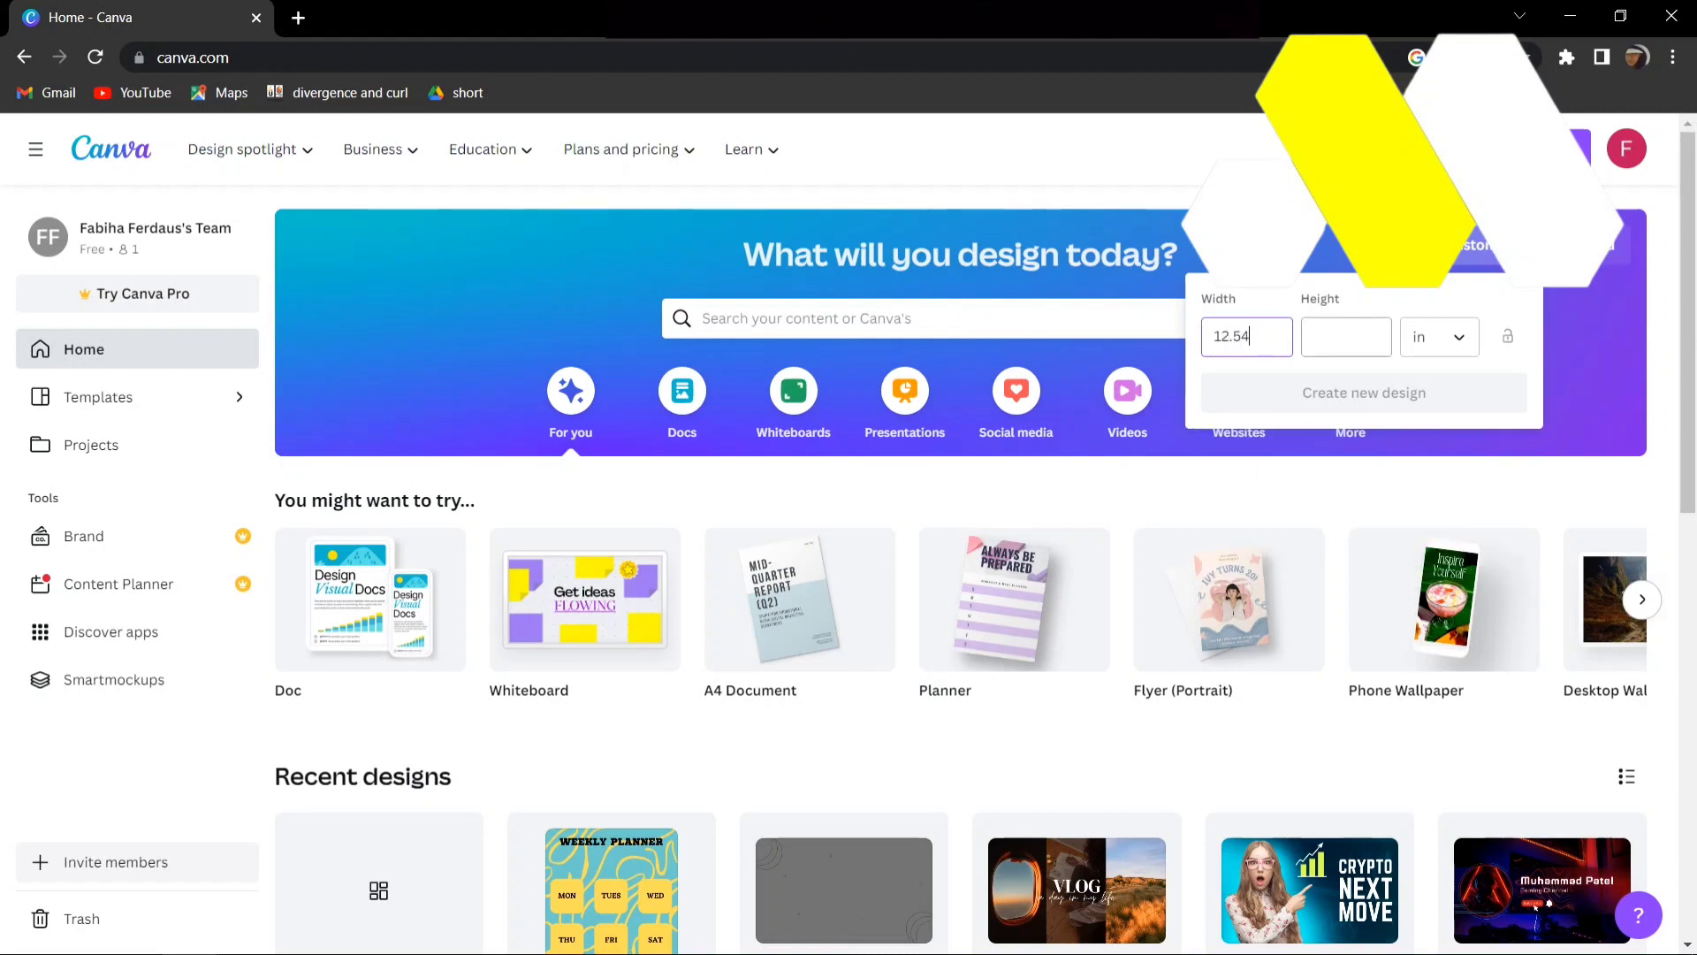
left_click(1346, 337)
type("9.")
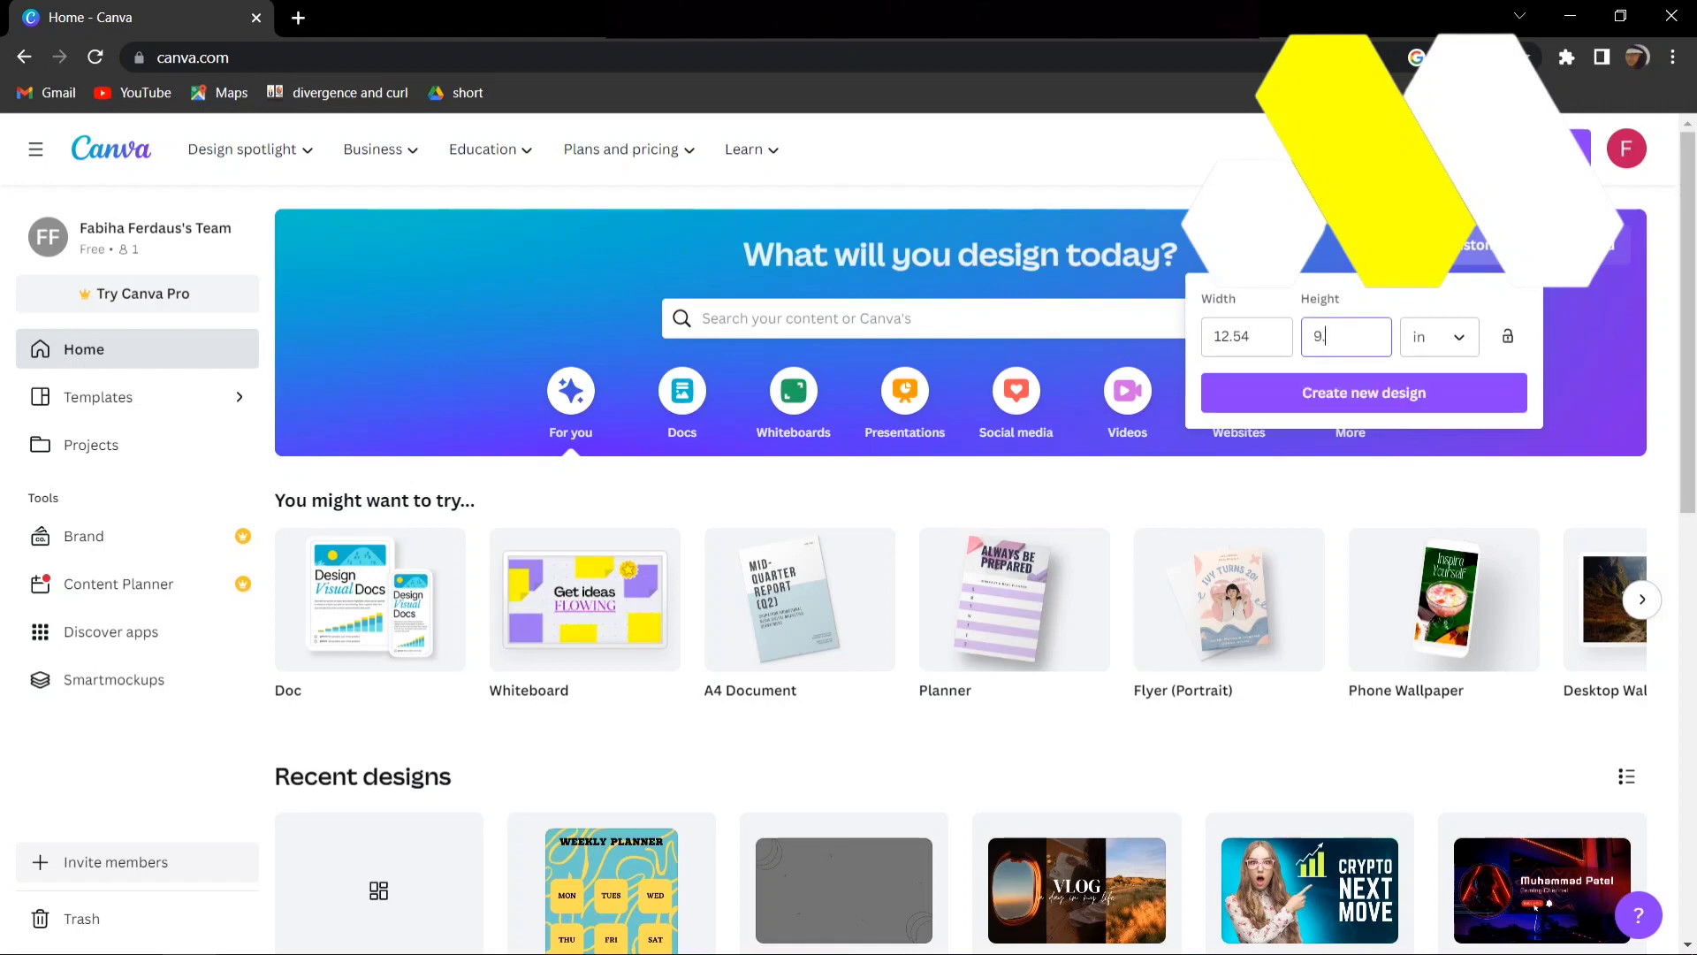
type("25")
left_click(1364, 393)
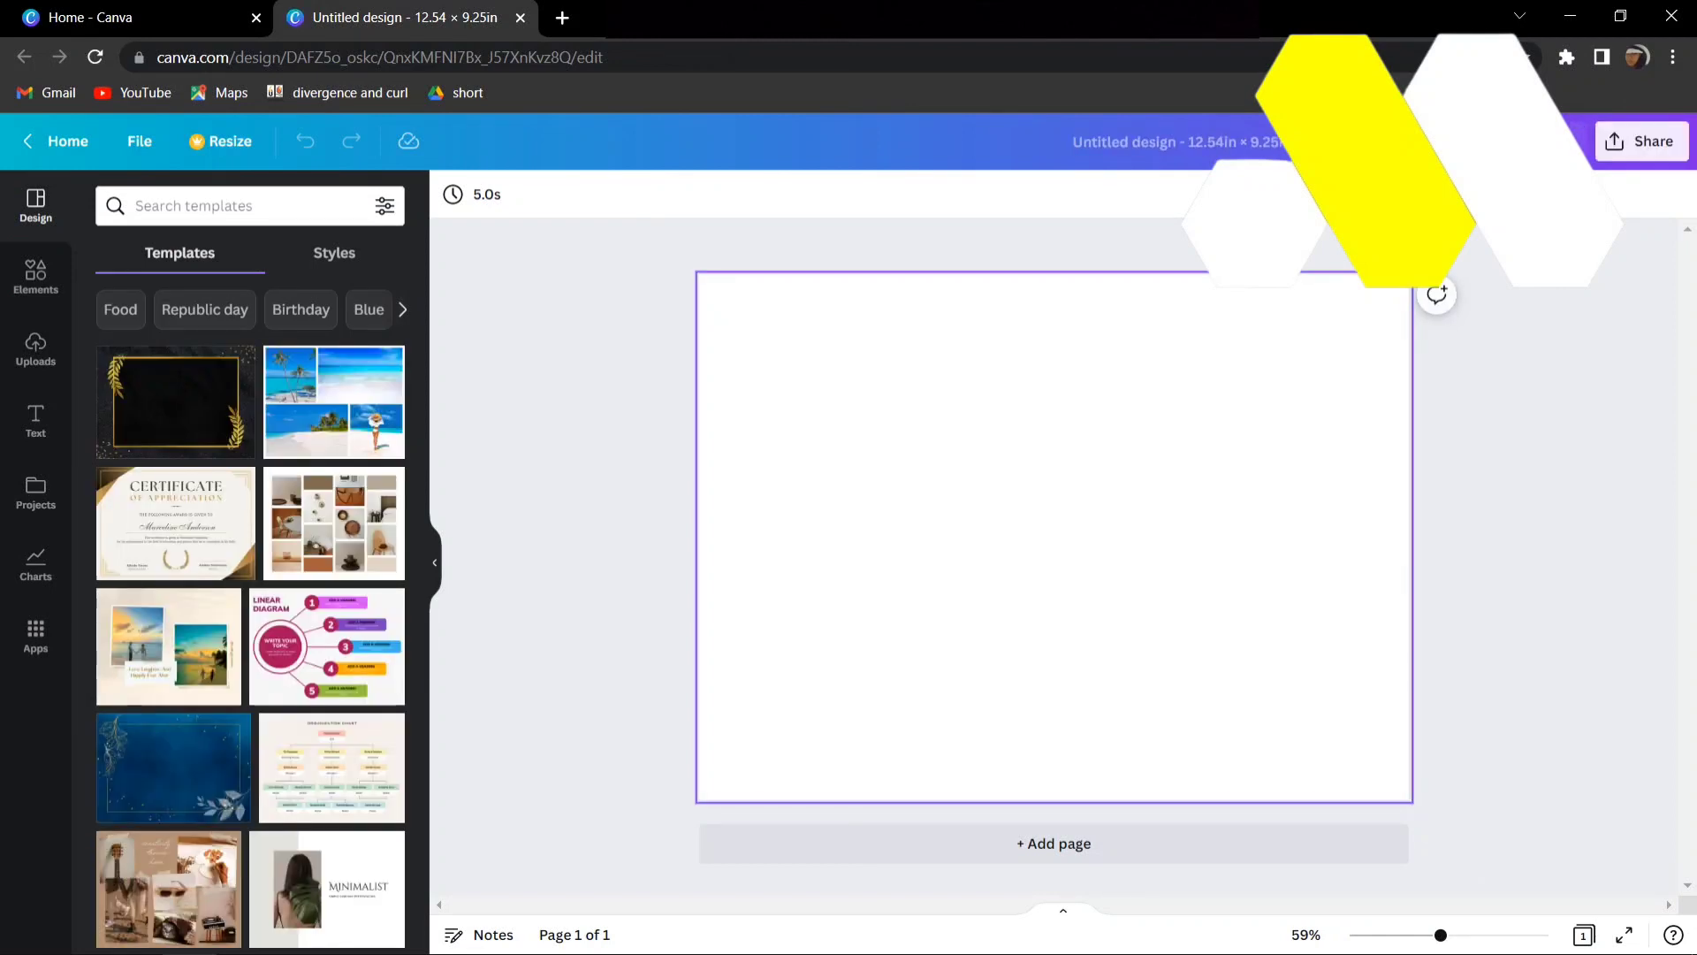
- Apply the beige template with white curved lines from the "background" templates and group all its elements
left_click(231, 206)
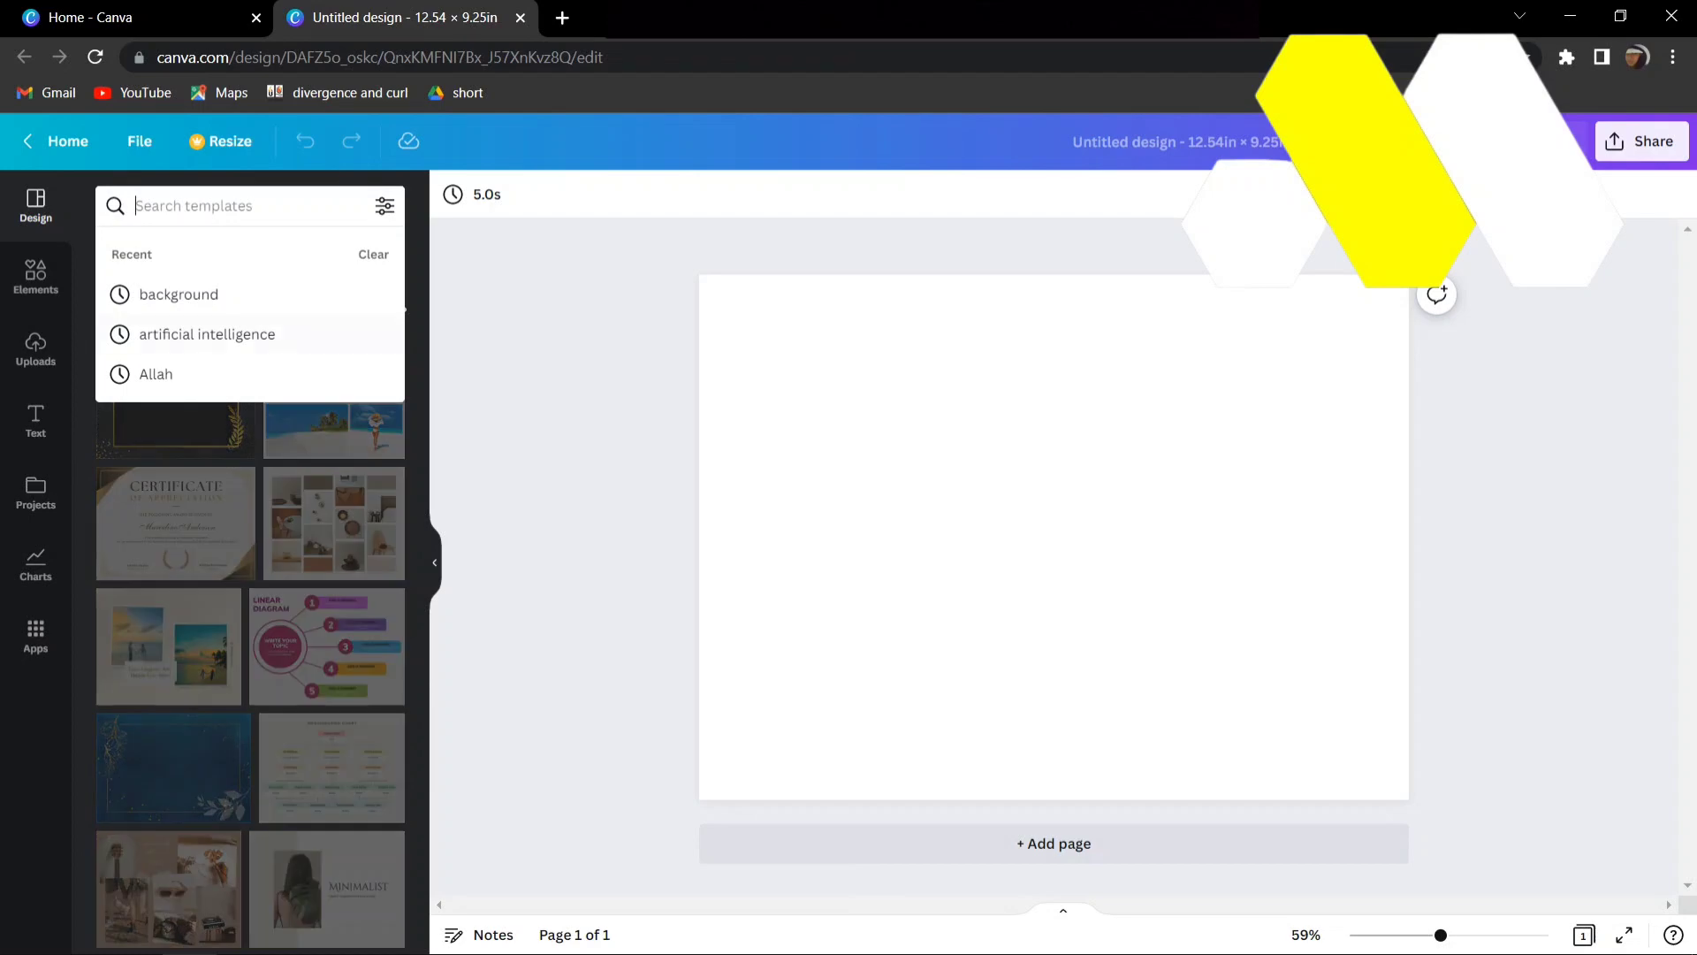
left_click(178, 295)
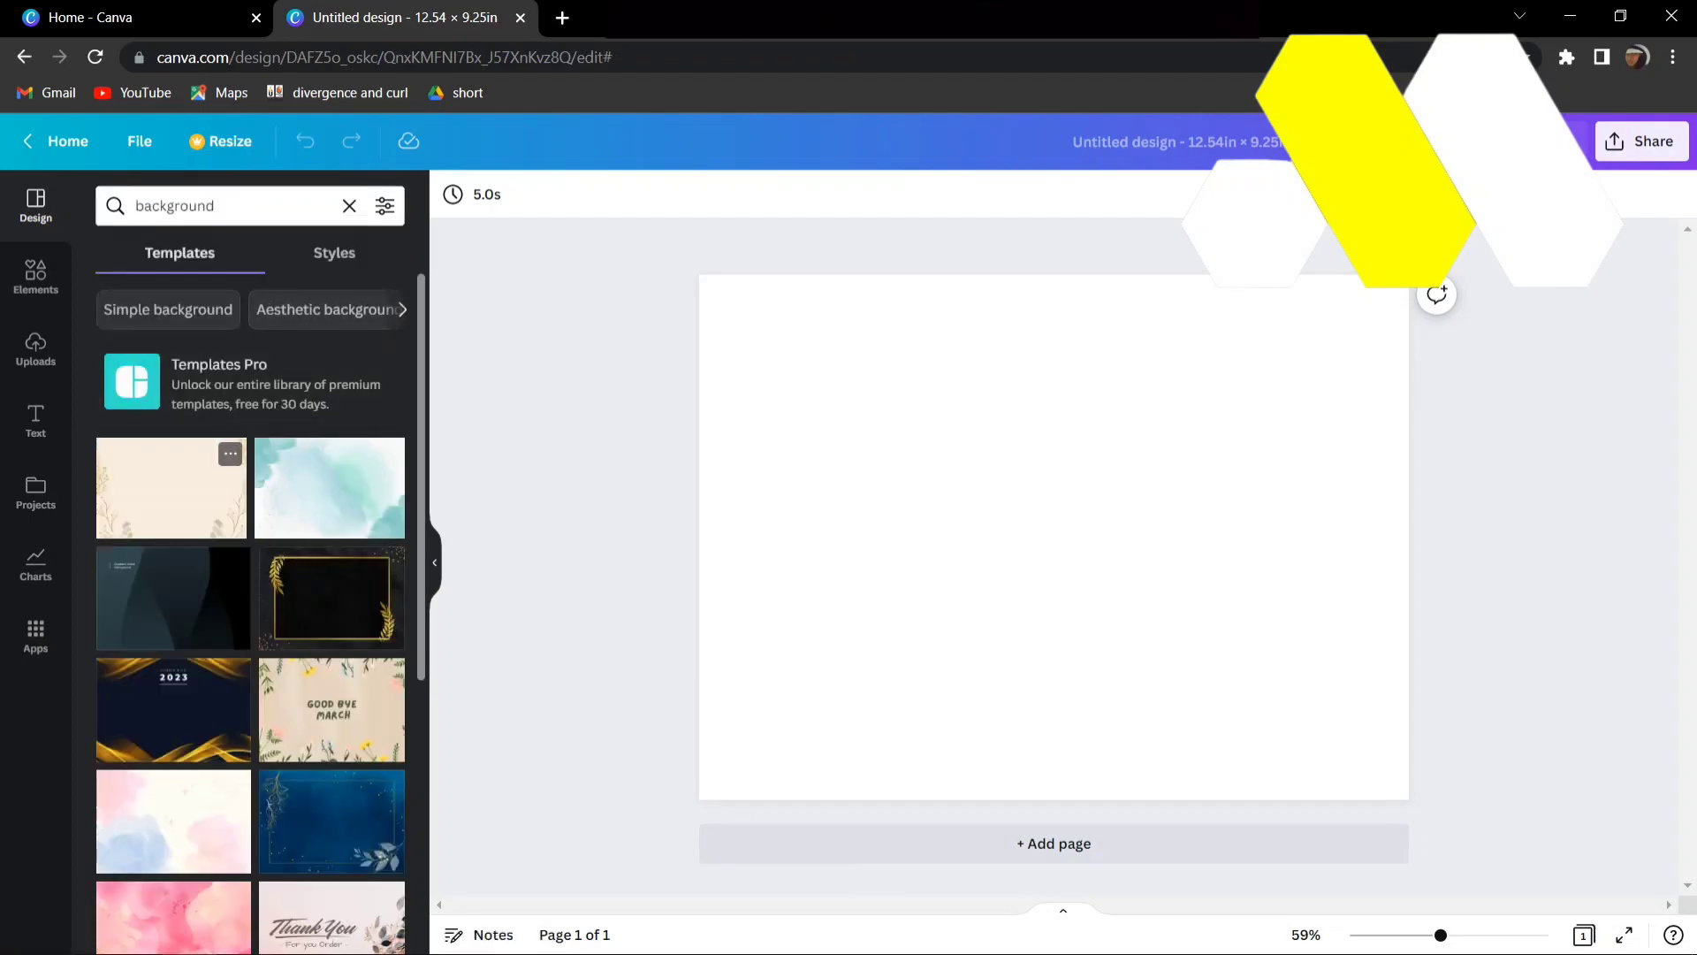
scroll(177, 486, "down", 7)
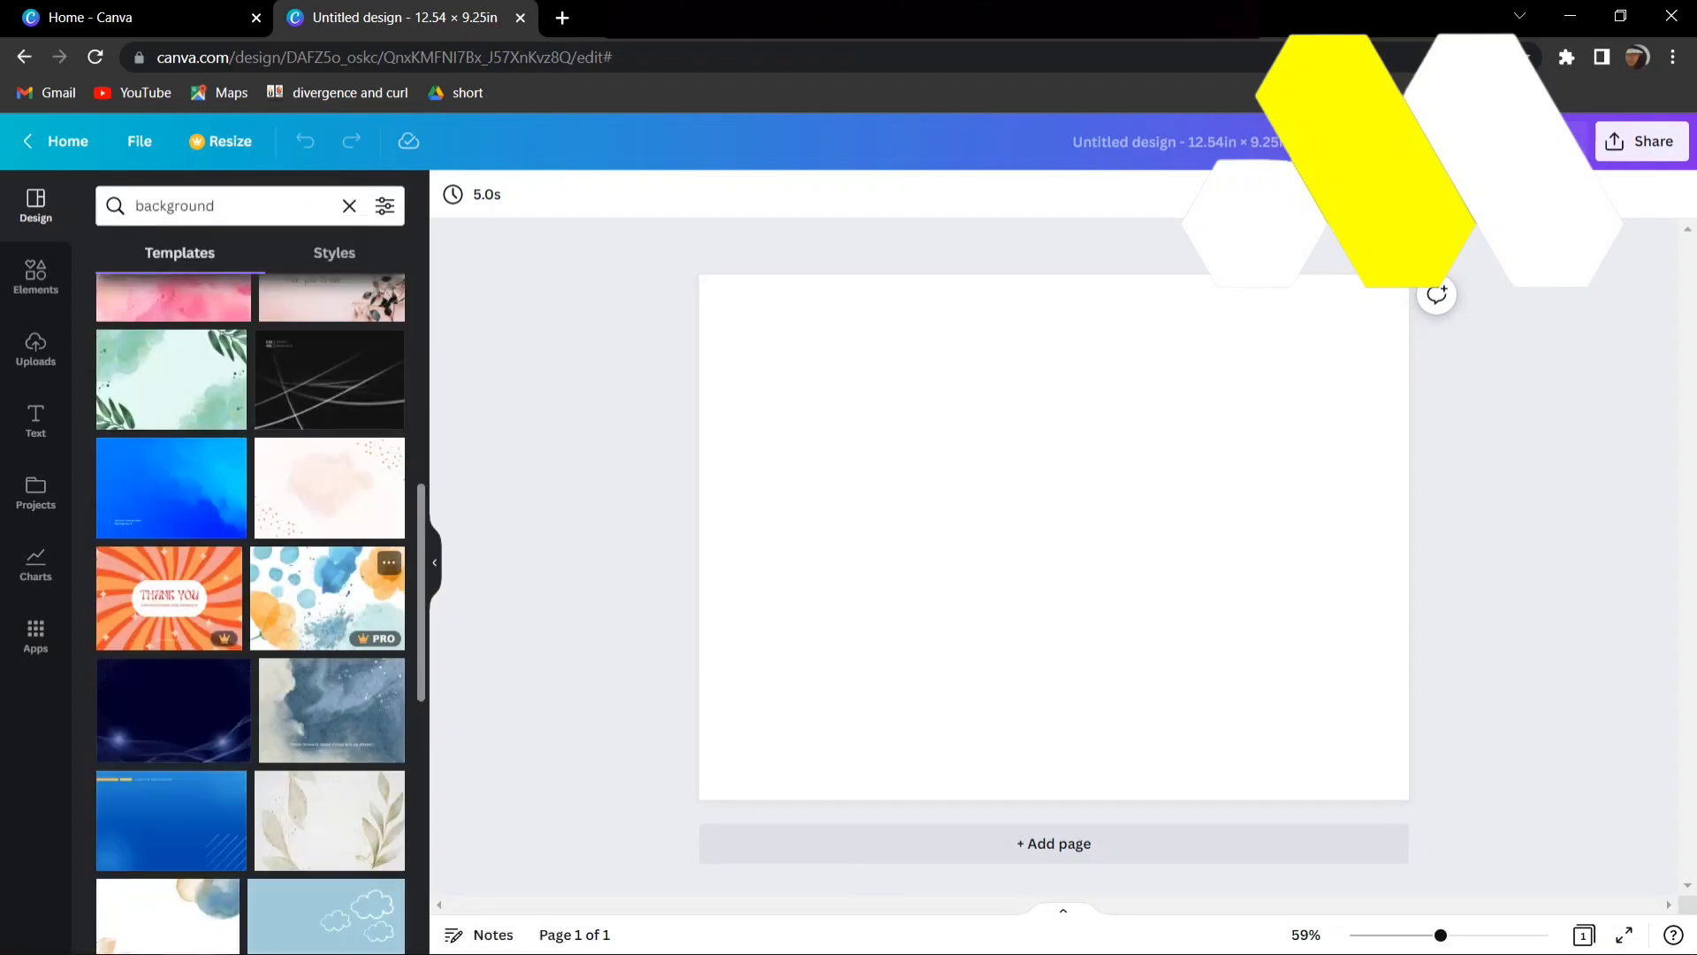
scroll(171, 708, "down", 3)
left_click(171, 709)
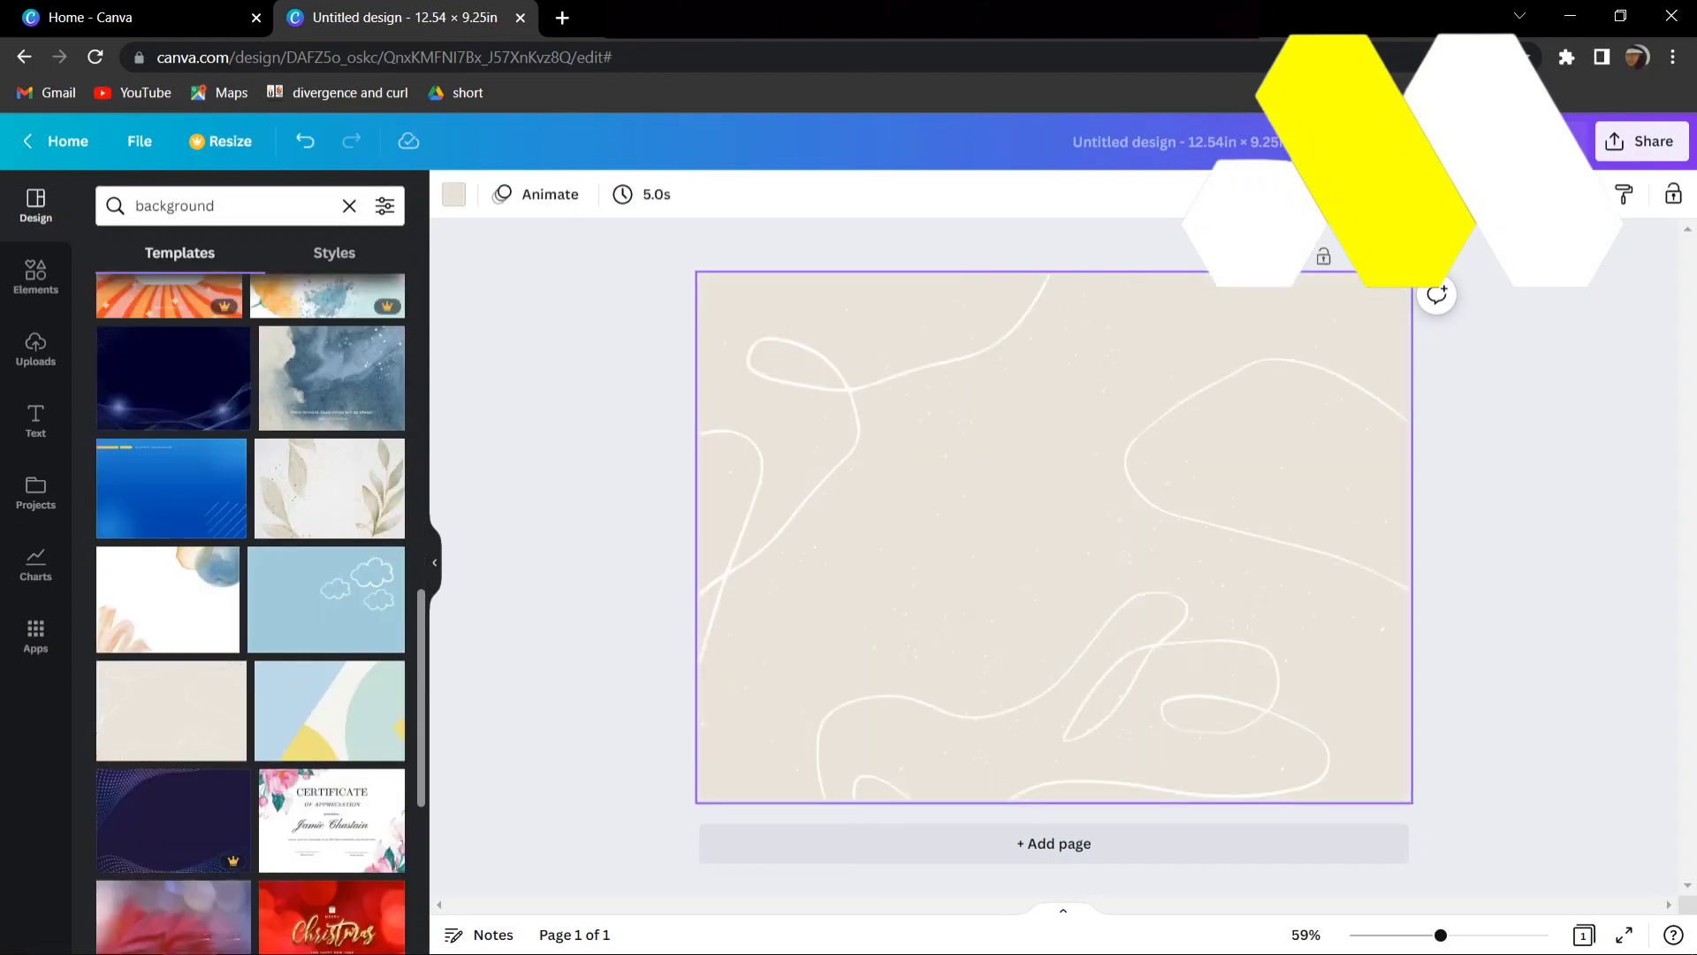
left_click_drag(477, 284, 1591, 815)
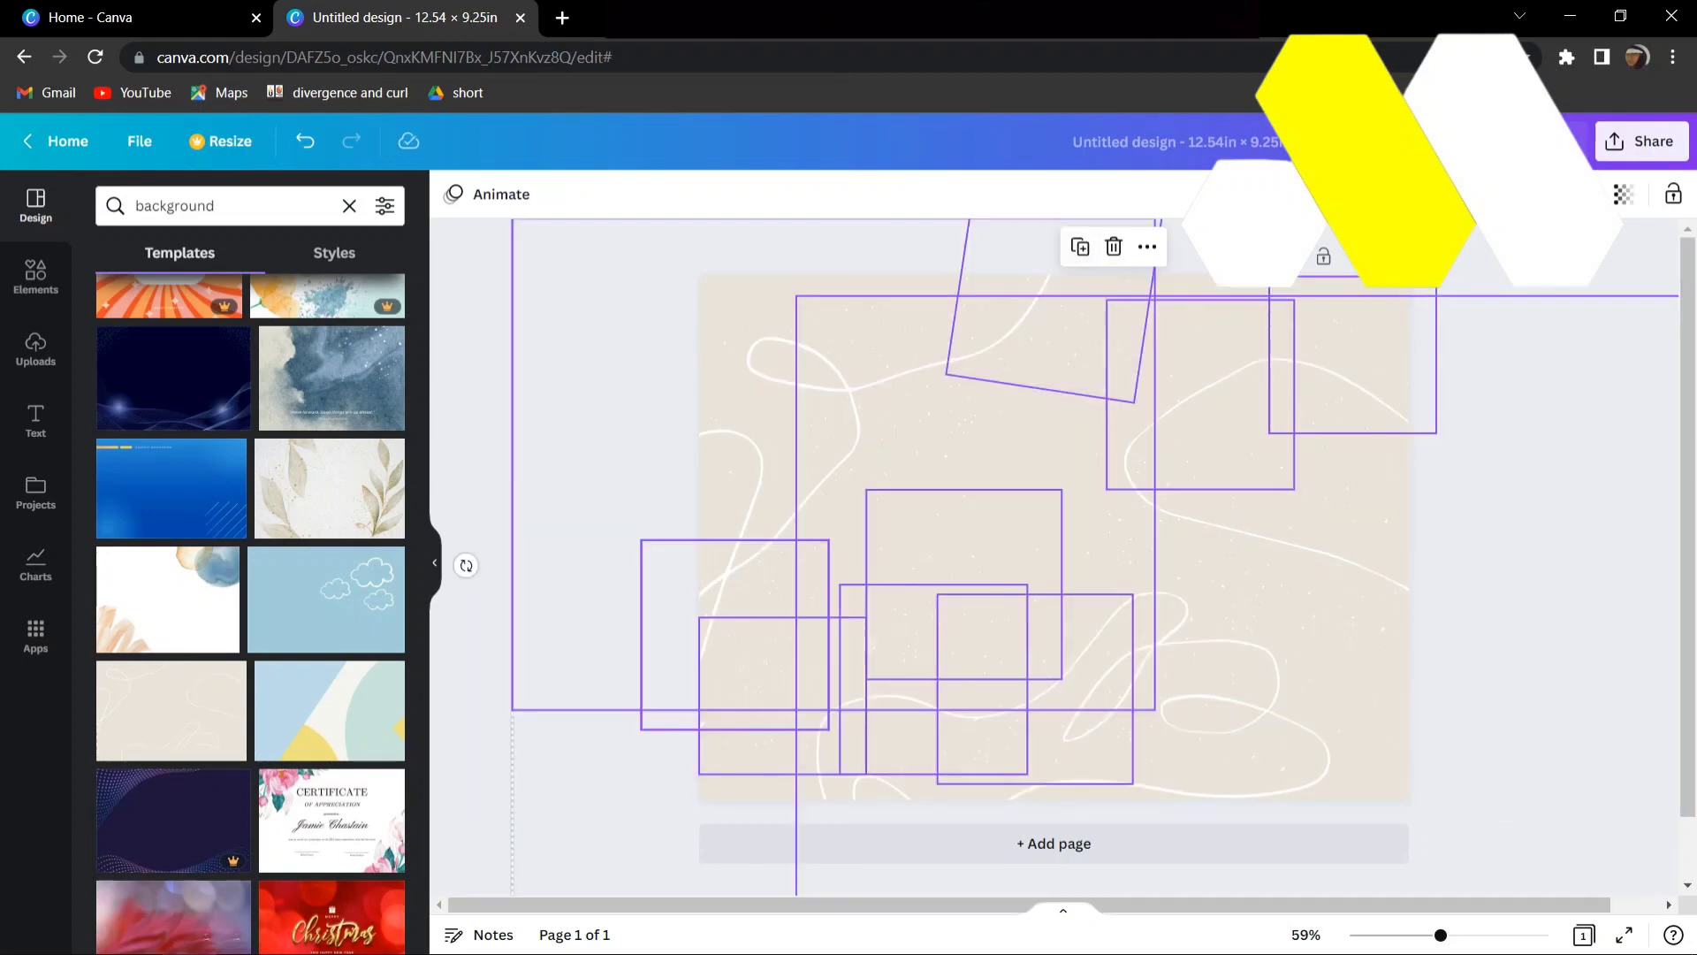
key("ctrl+g")
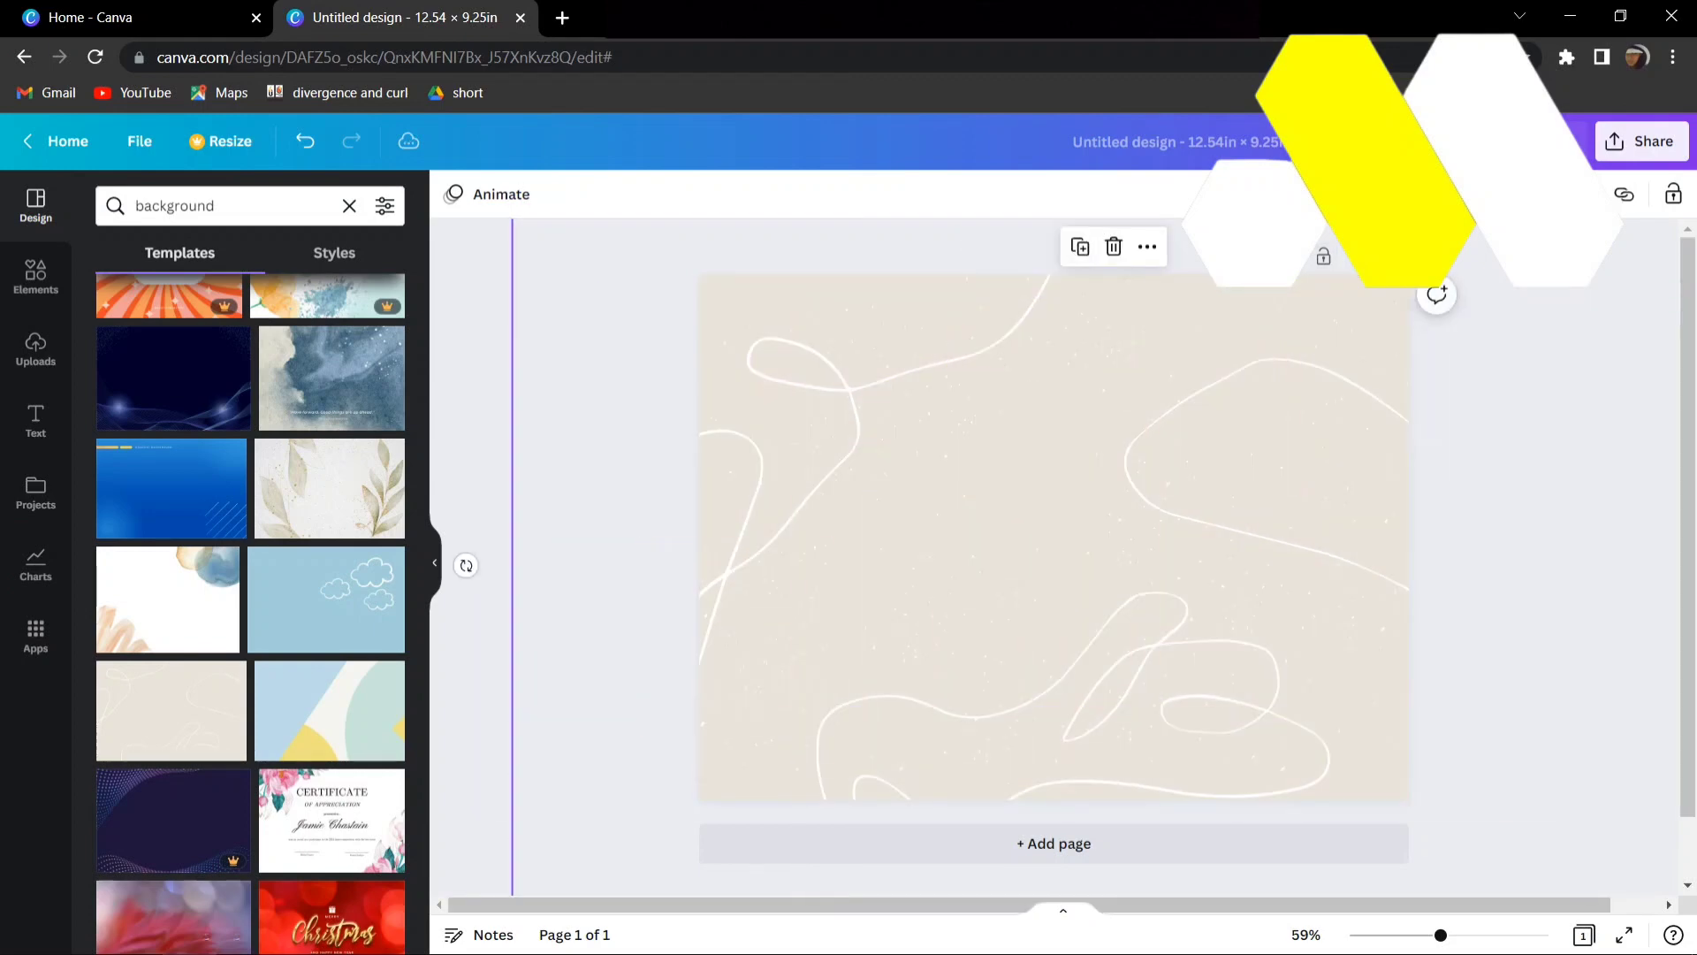
left_click(927, 349)
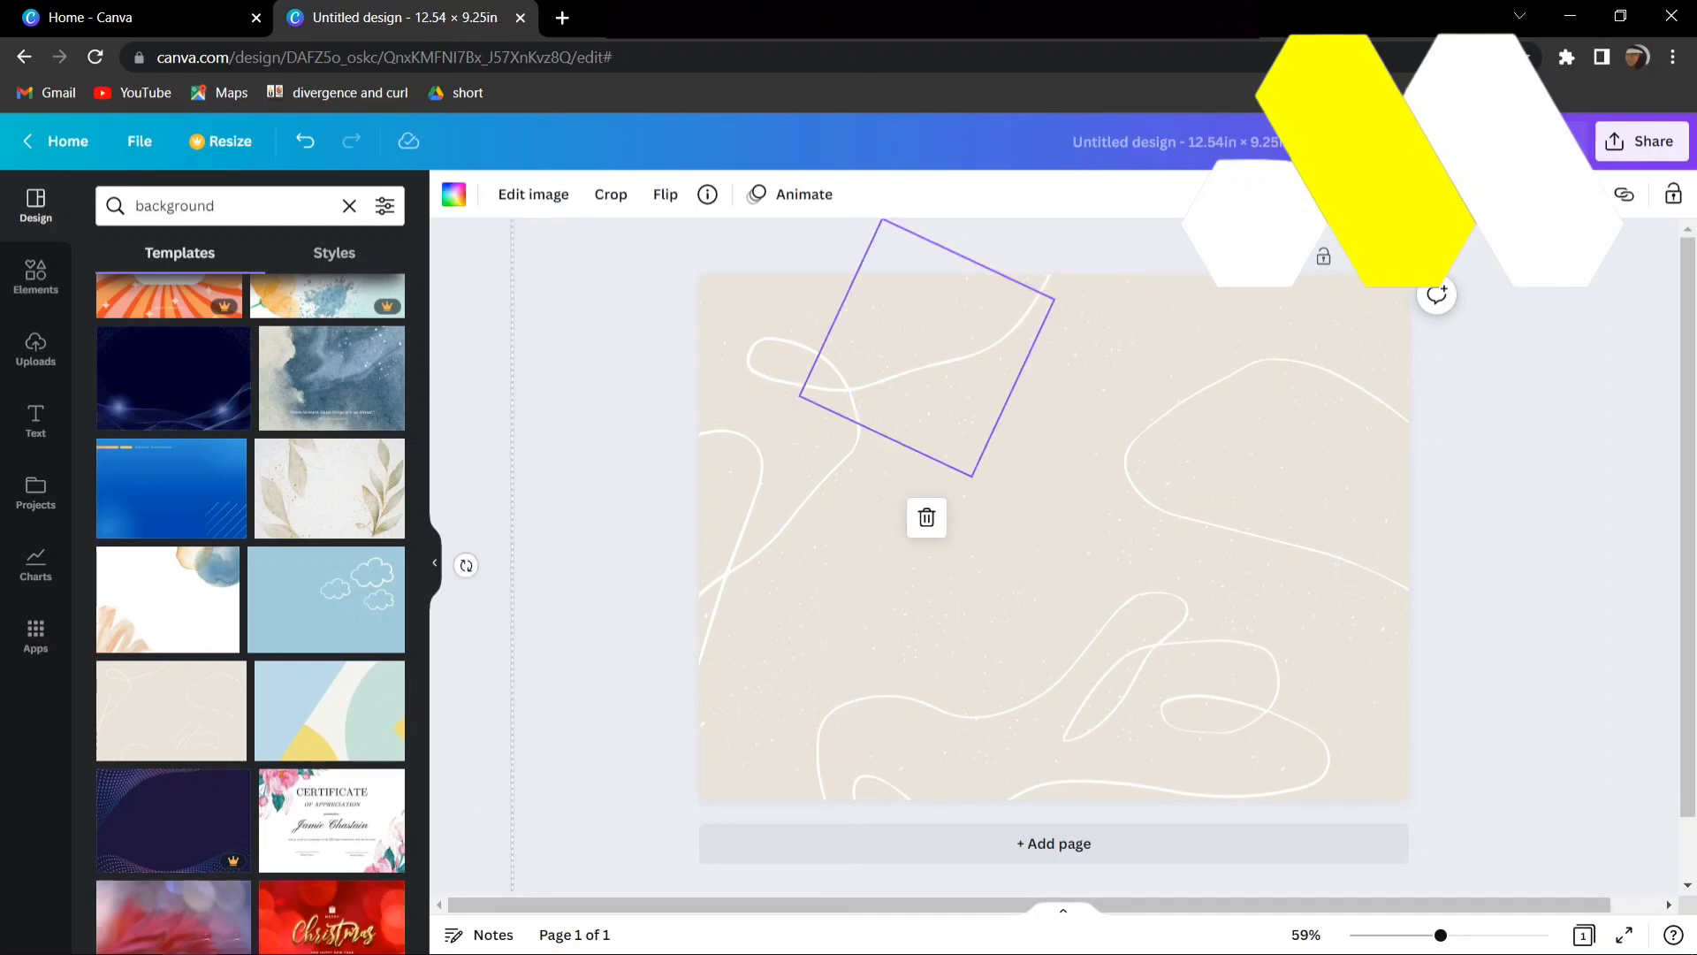
left_click(454, 194)
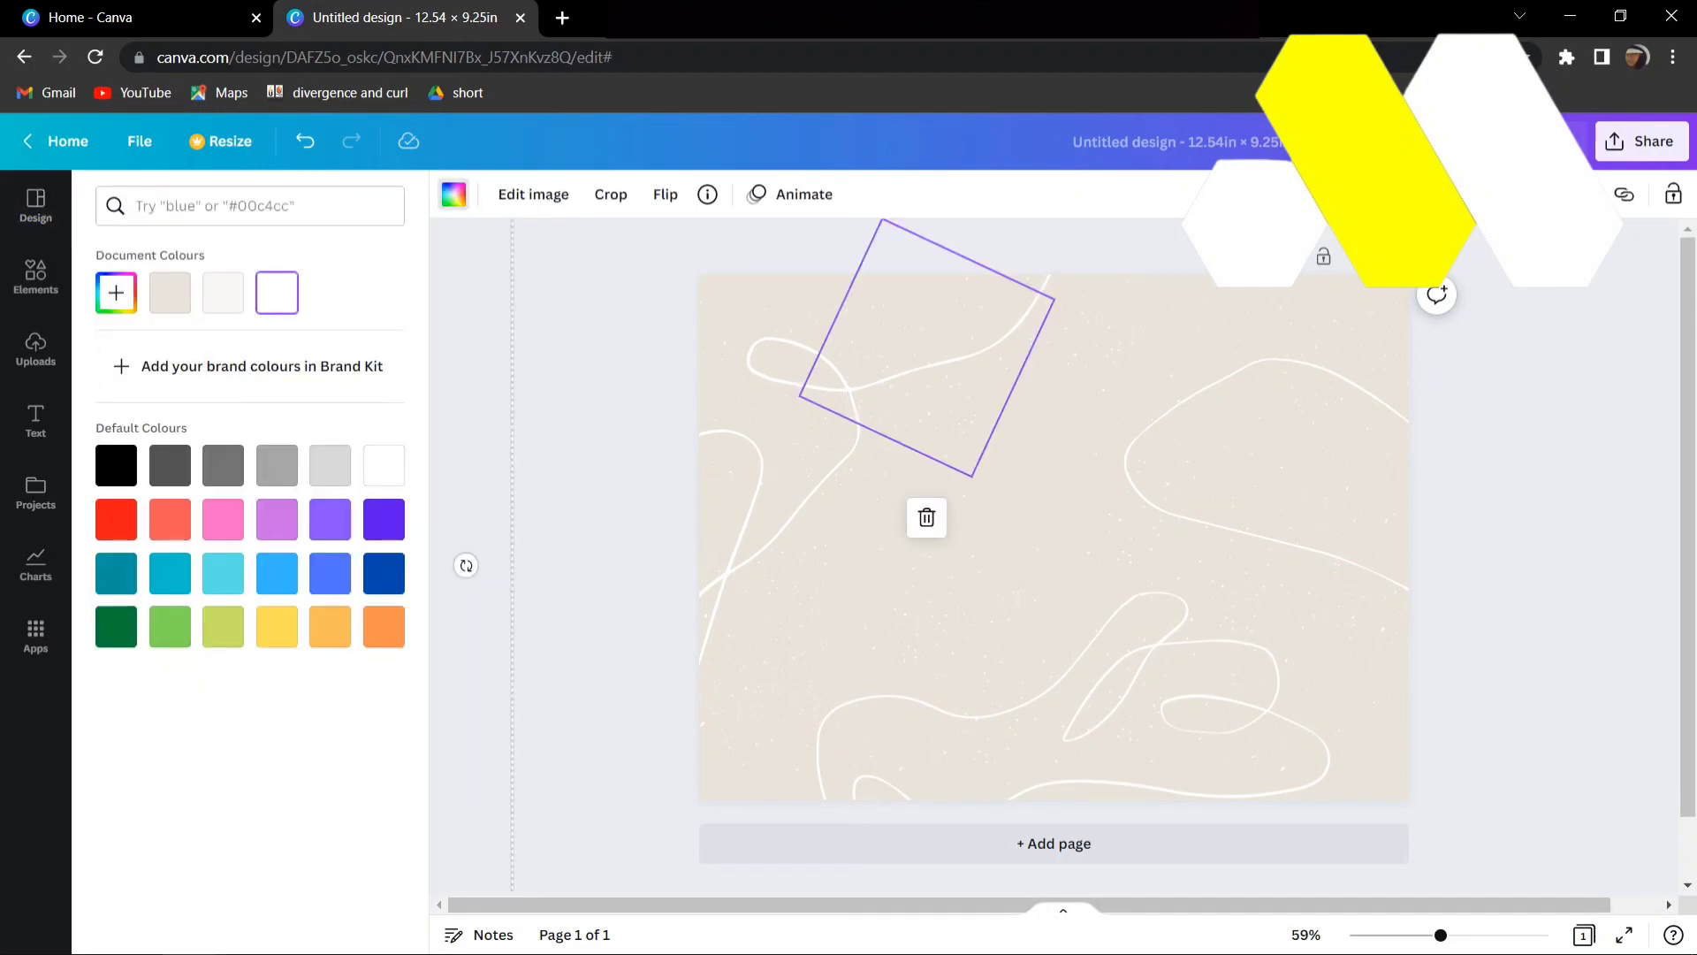
left_click(454, 194)
key("Escape")
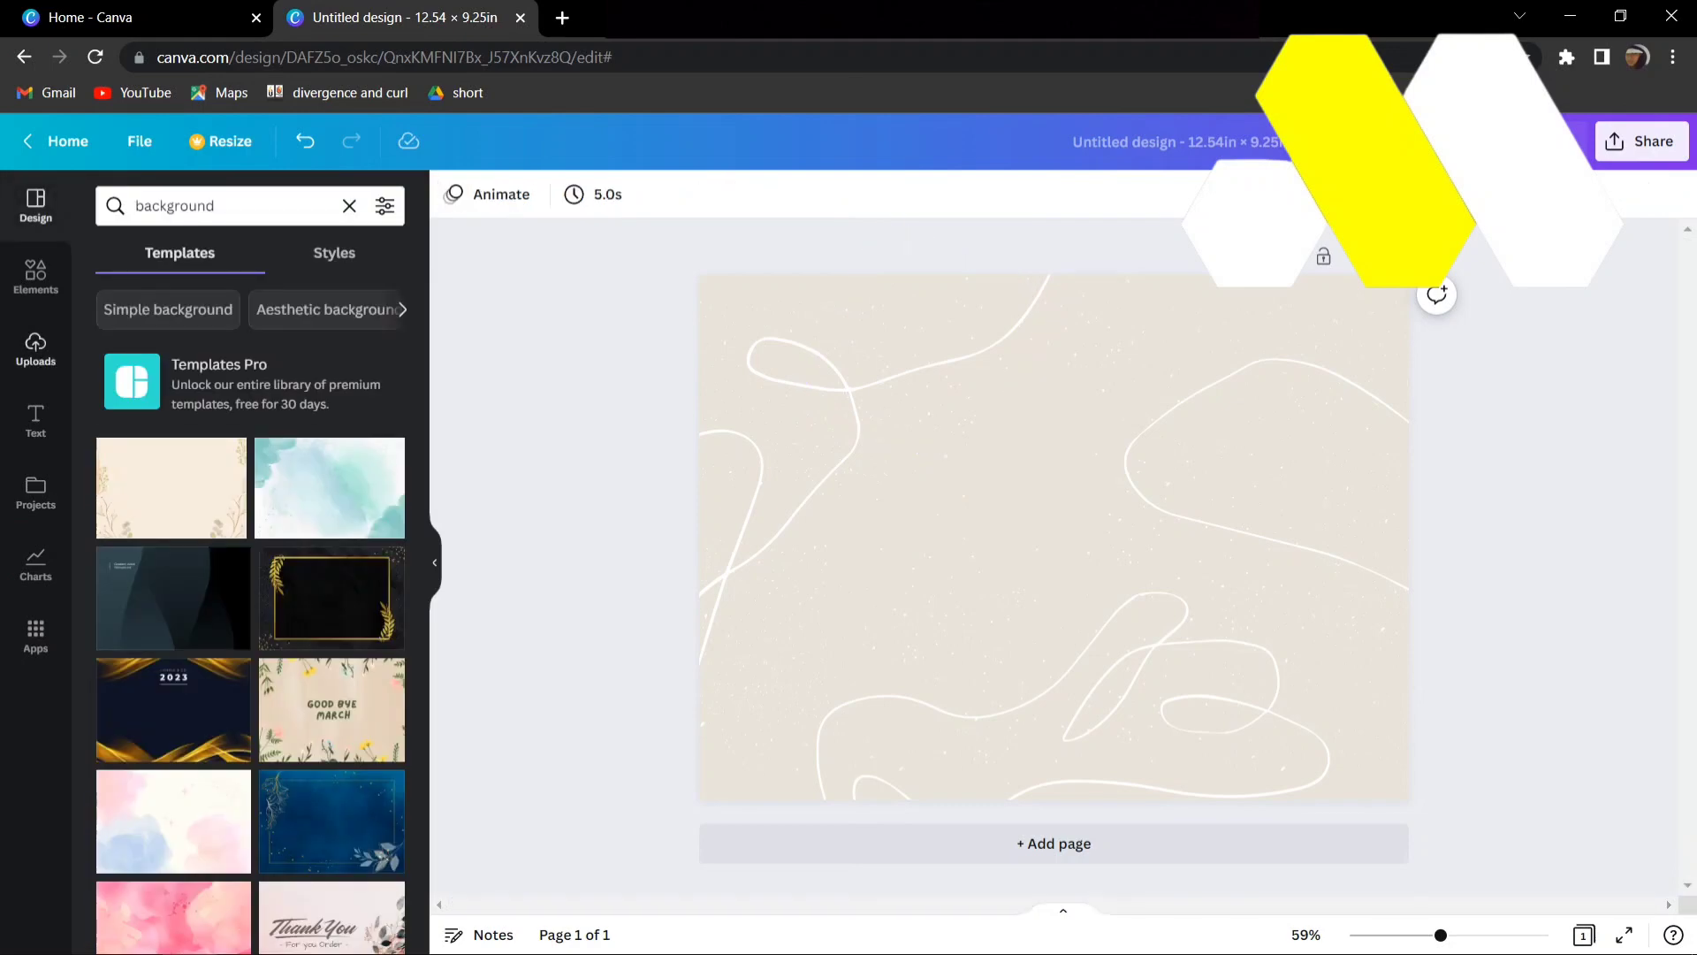
- Add a plain solid line, turn it vertical and stretch it over the full page height at the page's horizontal centre
left_click(35, 272)
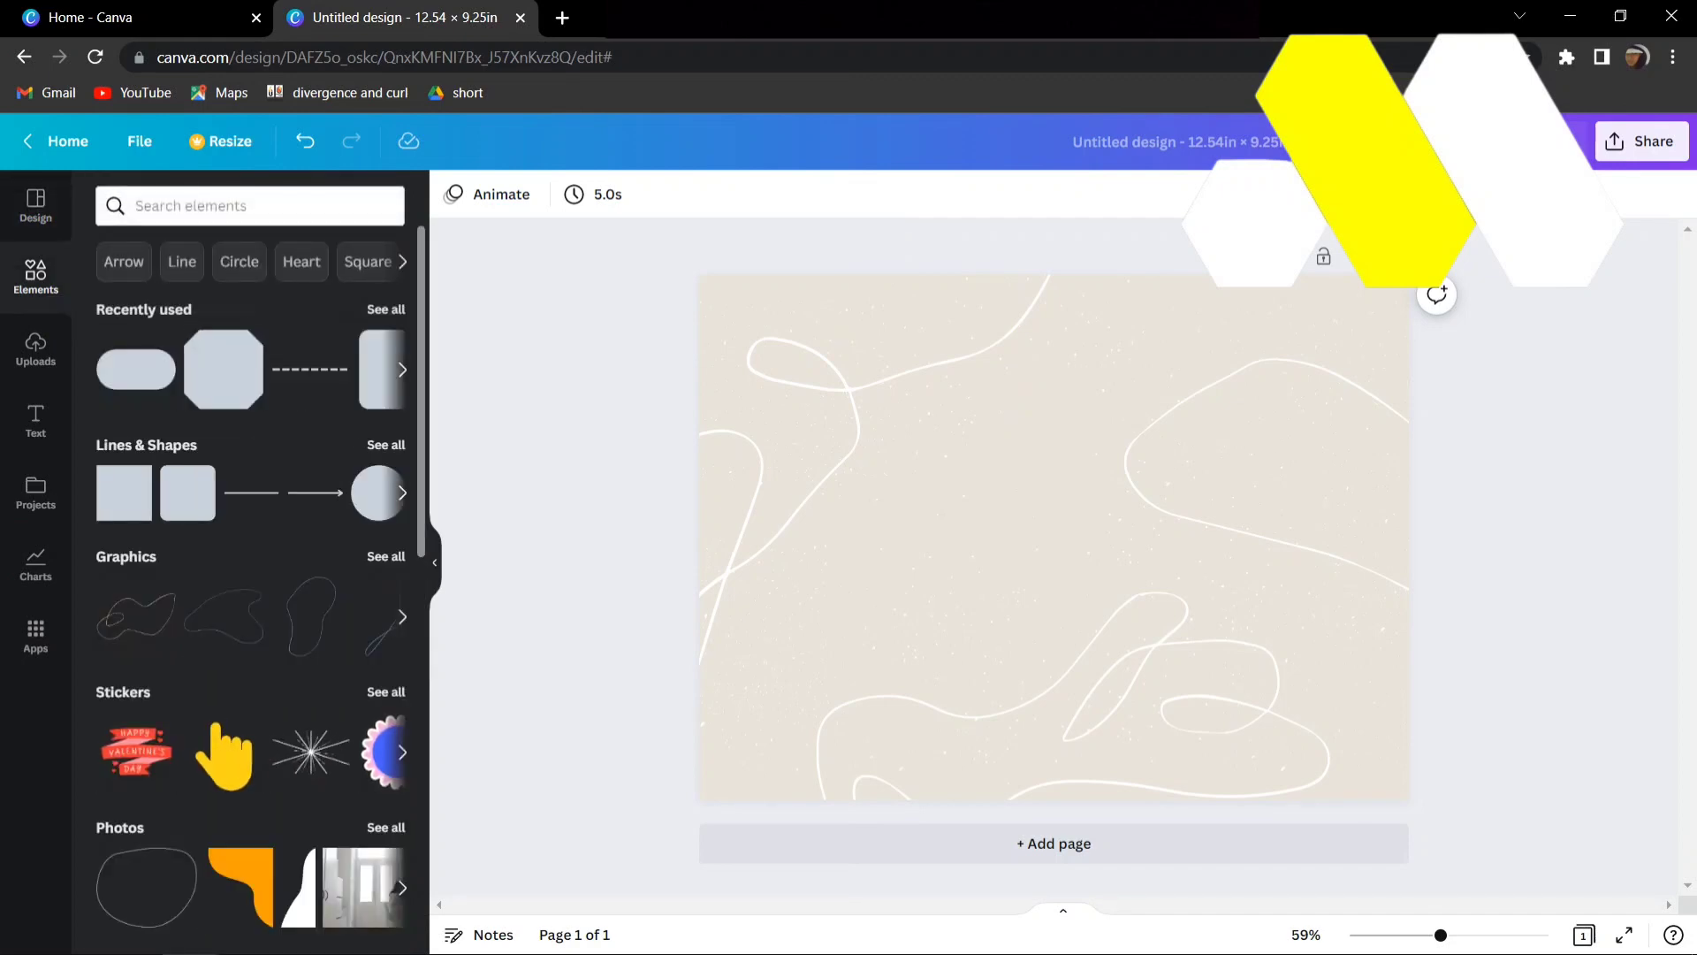
left_click(387, 446)
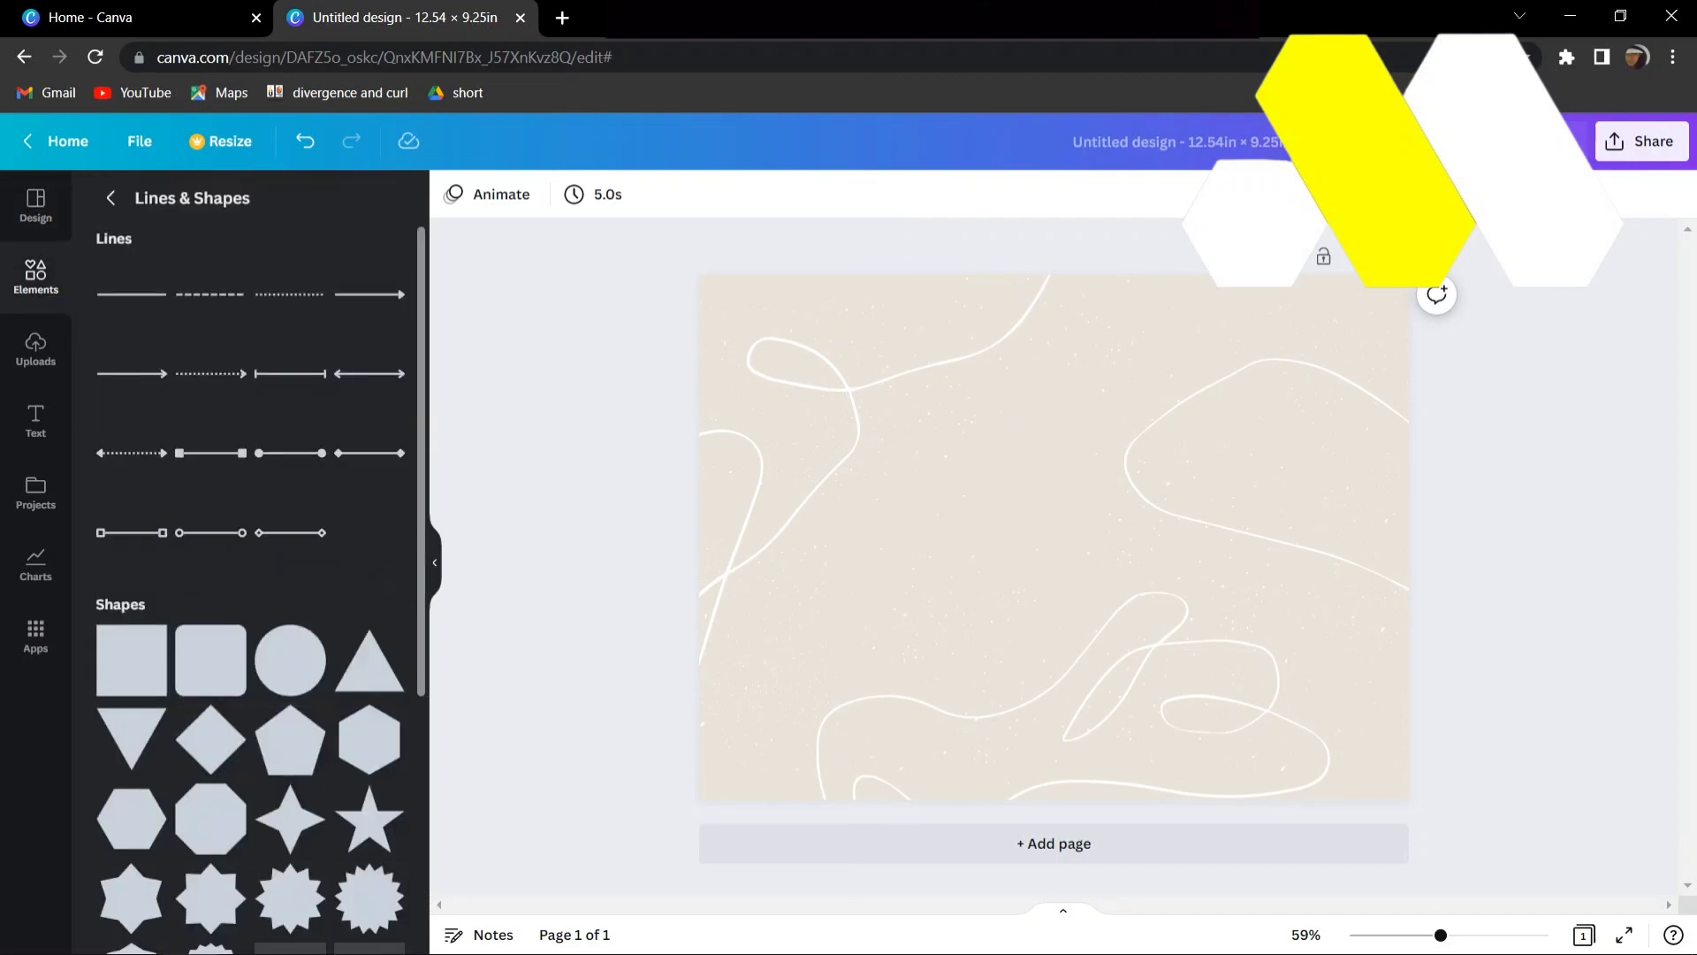
left_click(131, 294)
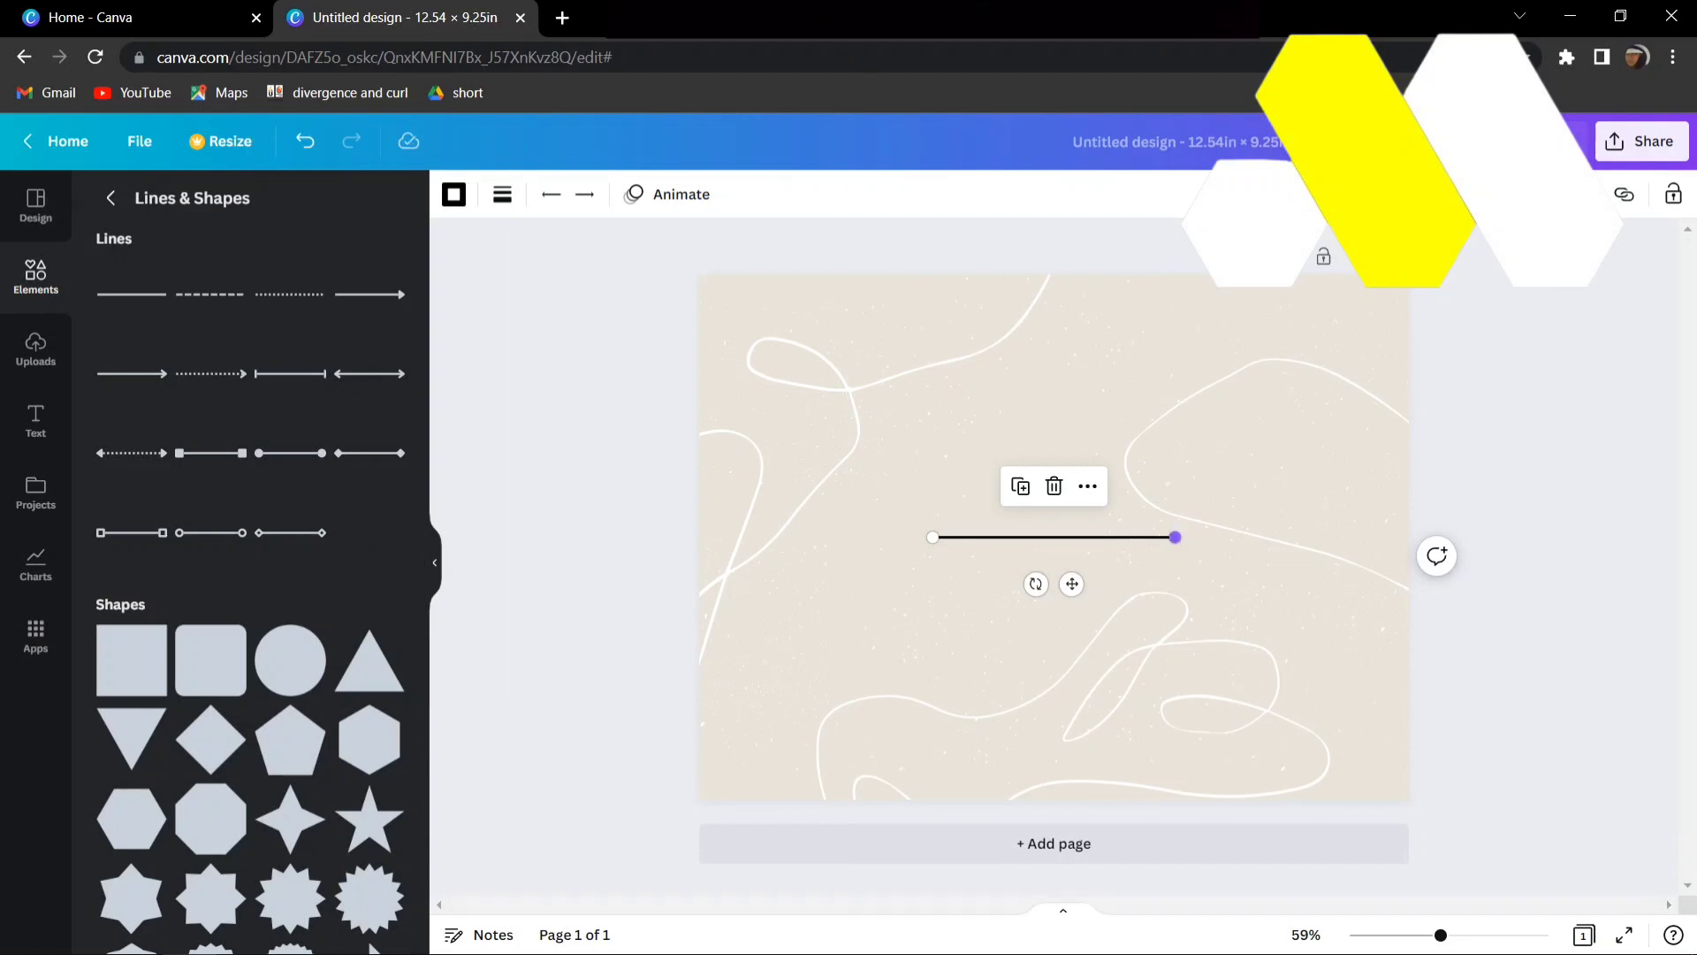
left_click_drag(1175, 537, 933, 818)
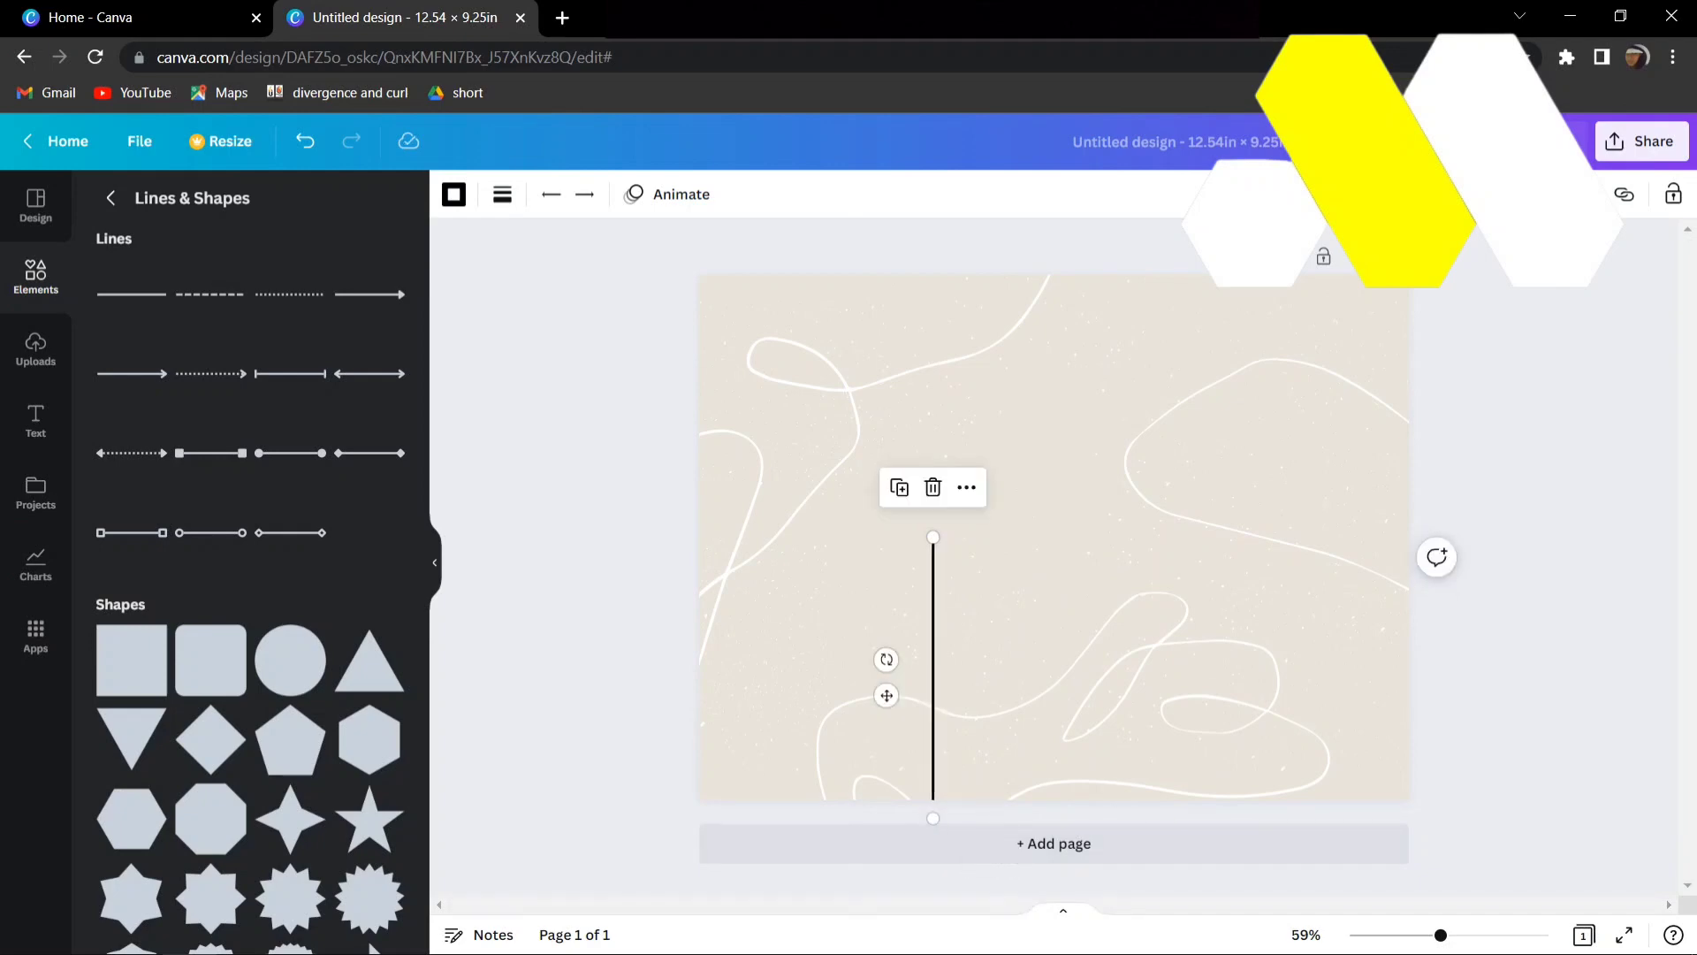
left_click_drag(886, 695, 1006, 432)
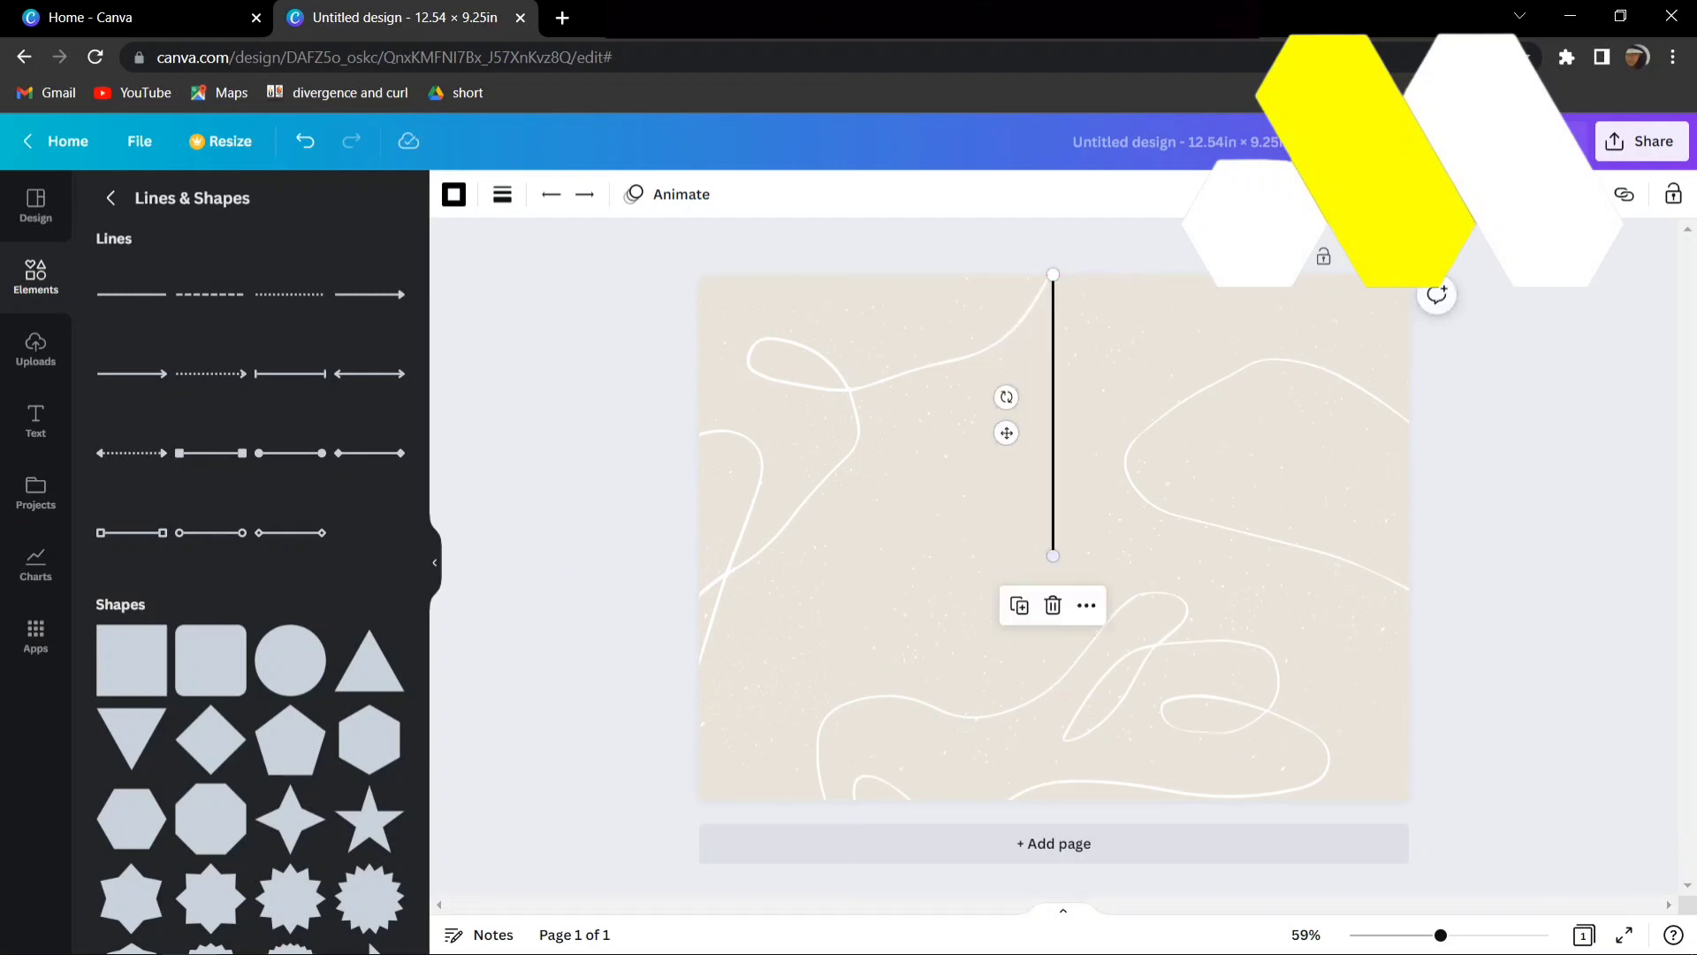
left_click_drag(1053, 556, 1054, 800)
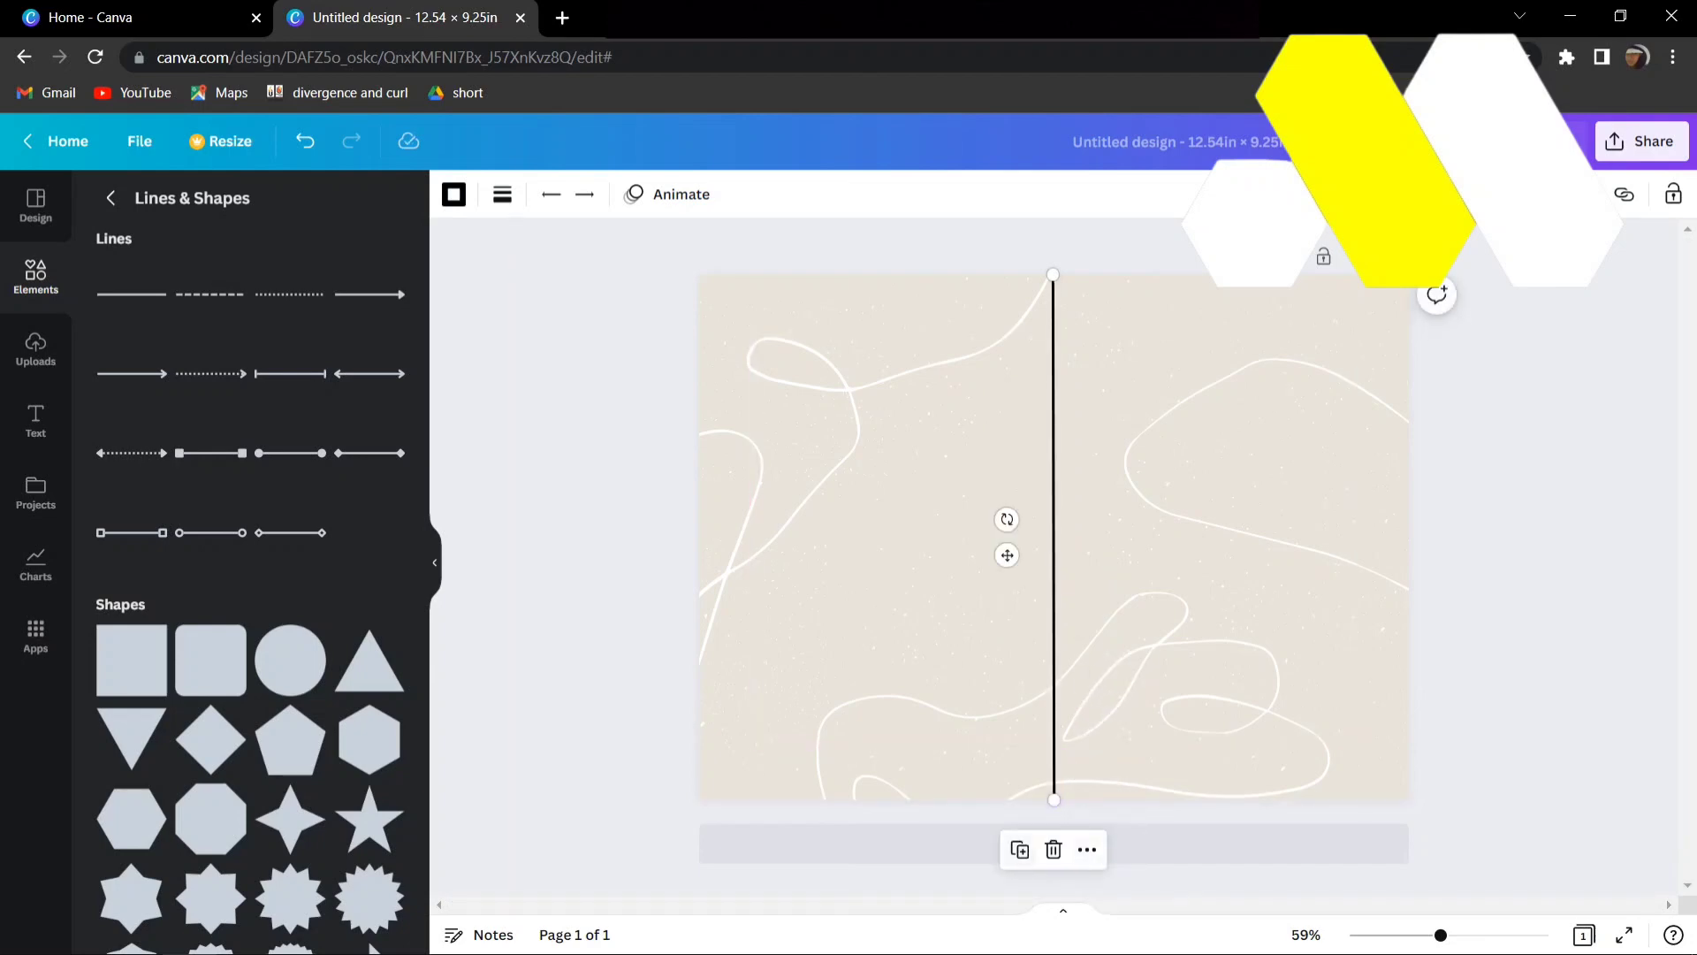
- Duplicate the centre line twice and place one copy as a full-height vertical line slightly left of the centre line
left_click(1020, 850)
left_click(1029, 858)
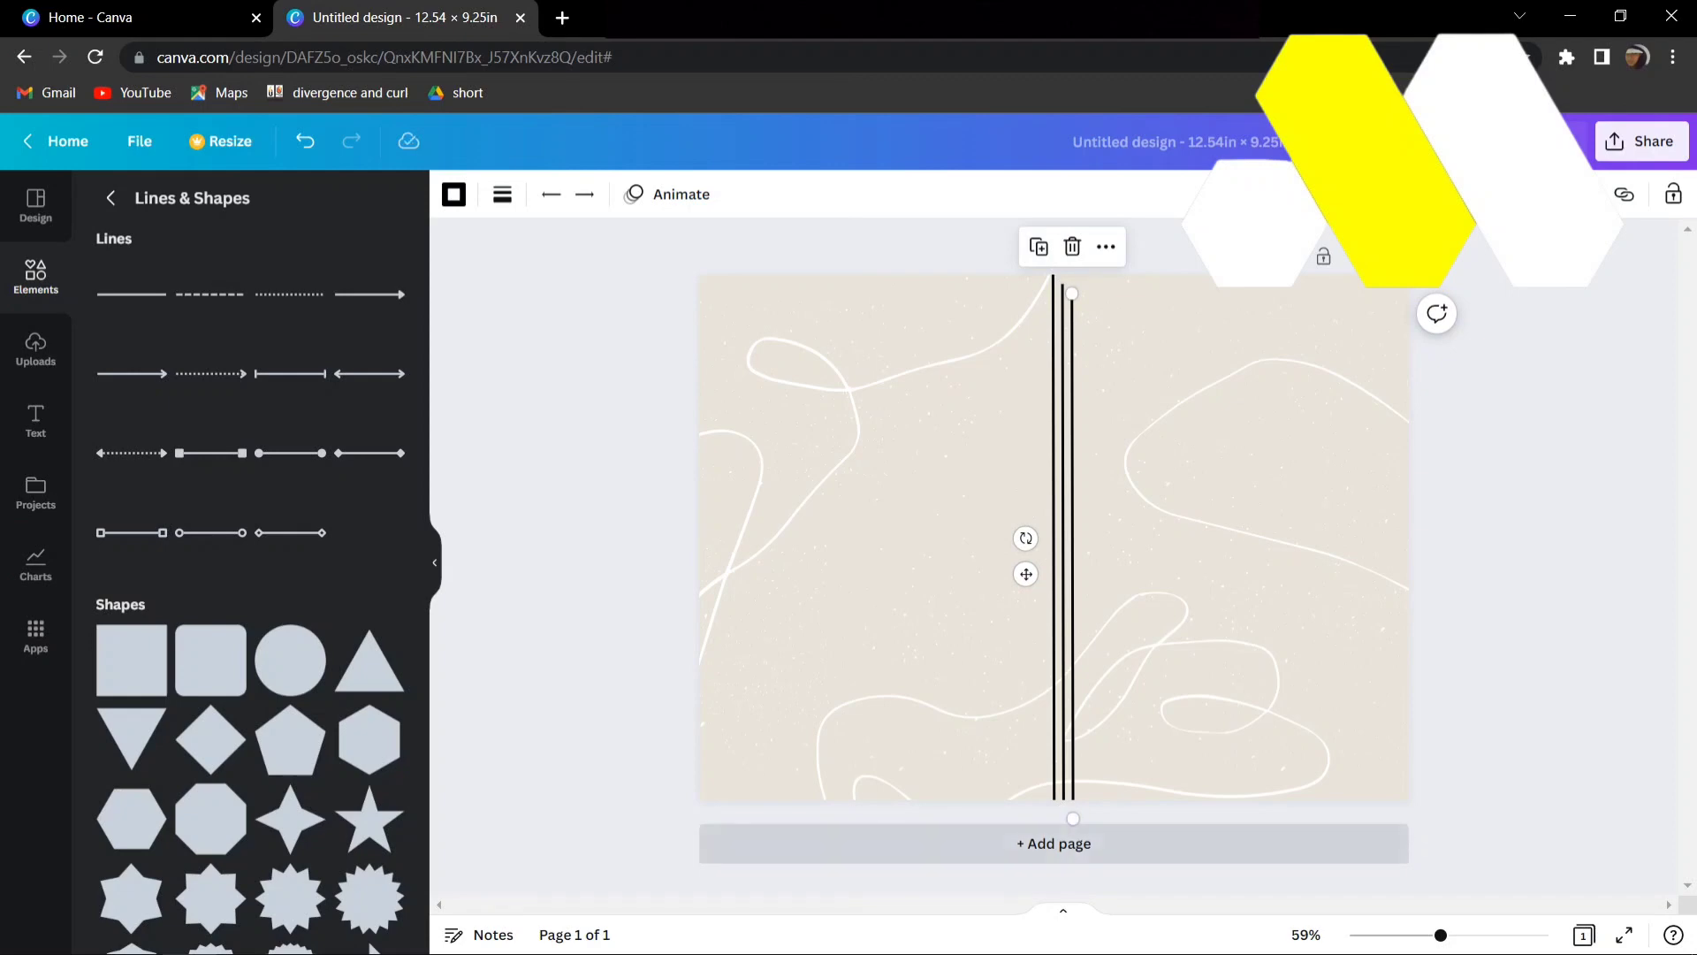
left_click_drag(1073, 819, 1018, 799)
left_click_drag(1072, 294, 1012, 275)
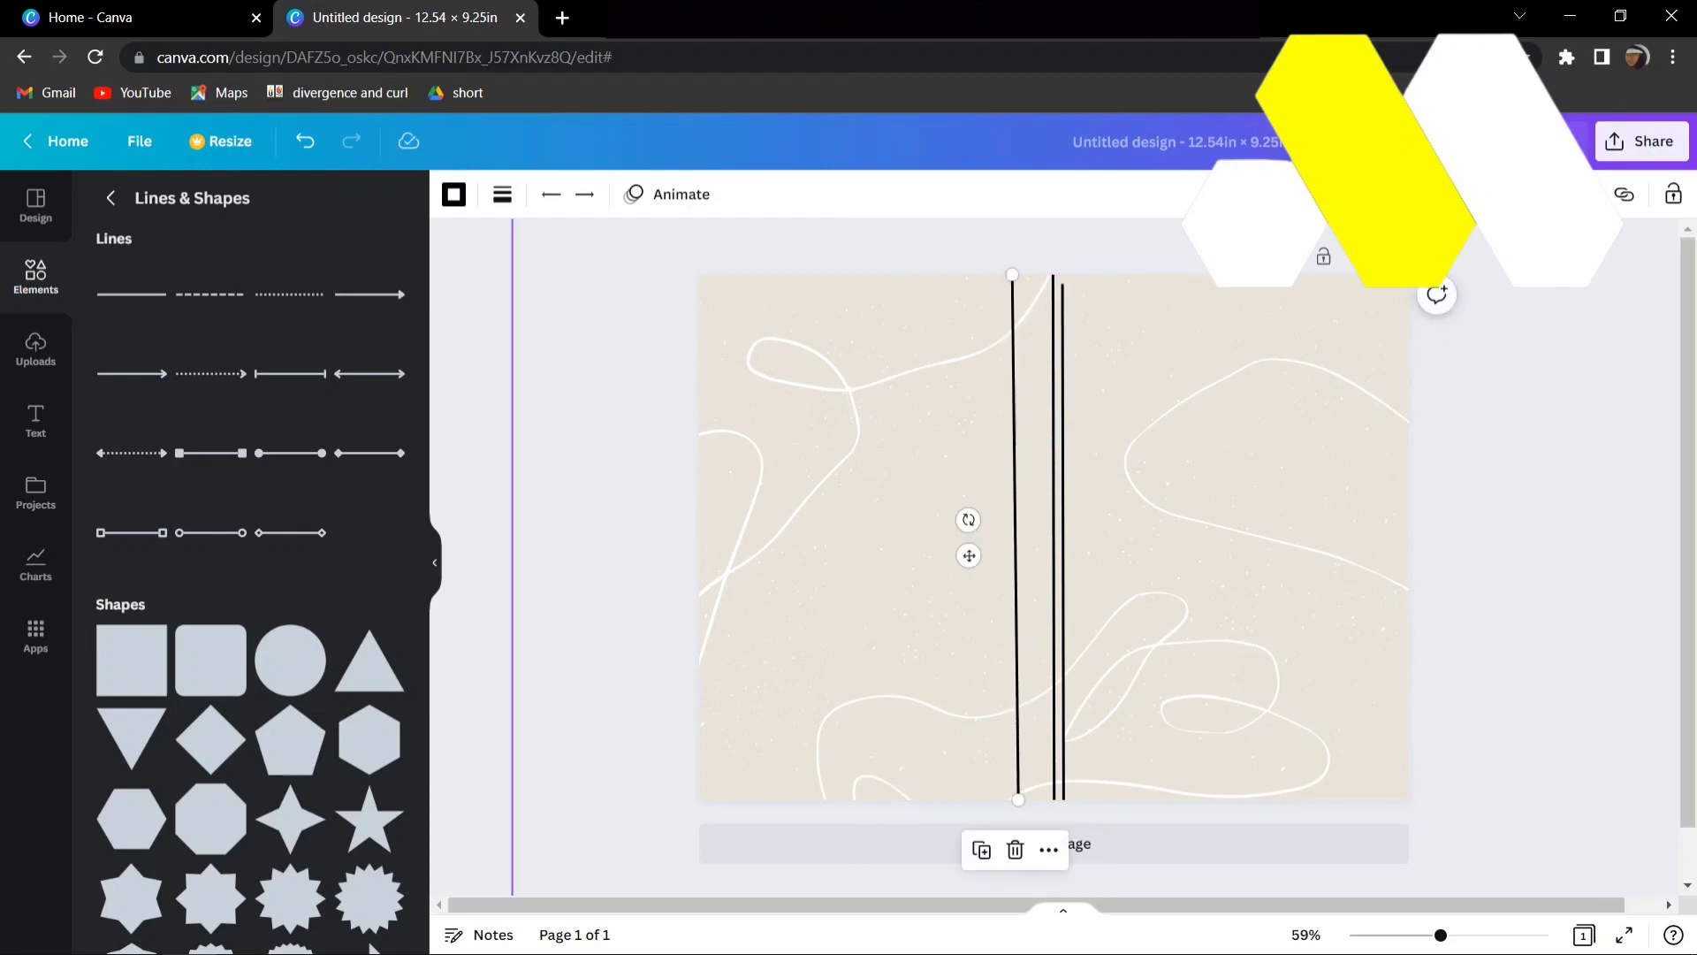
left_click_drag(1019, 799, 1012, 806)
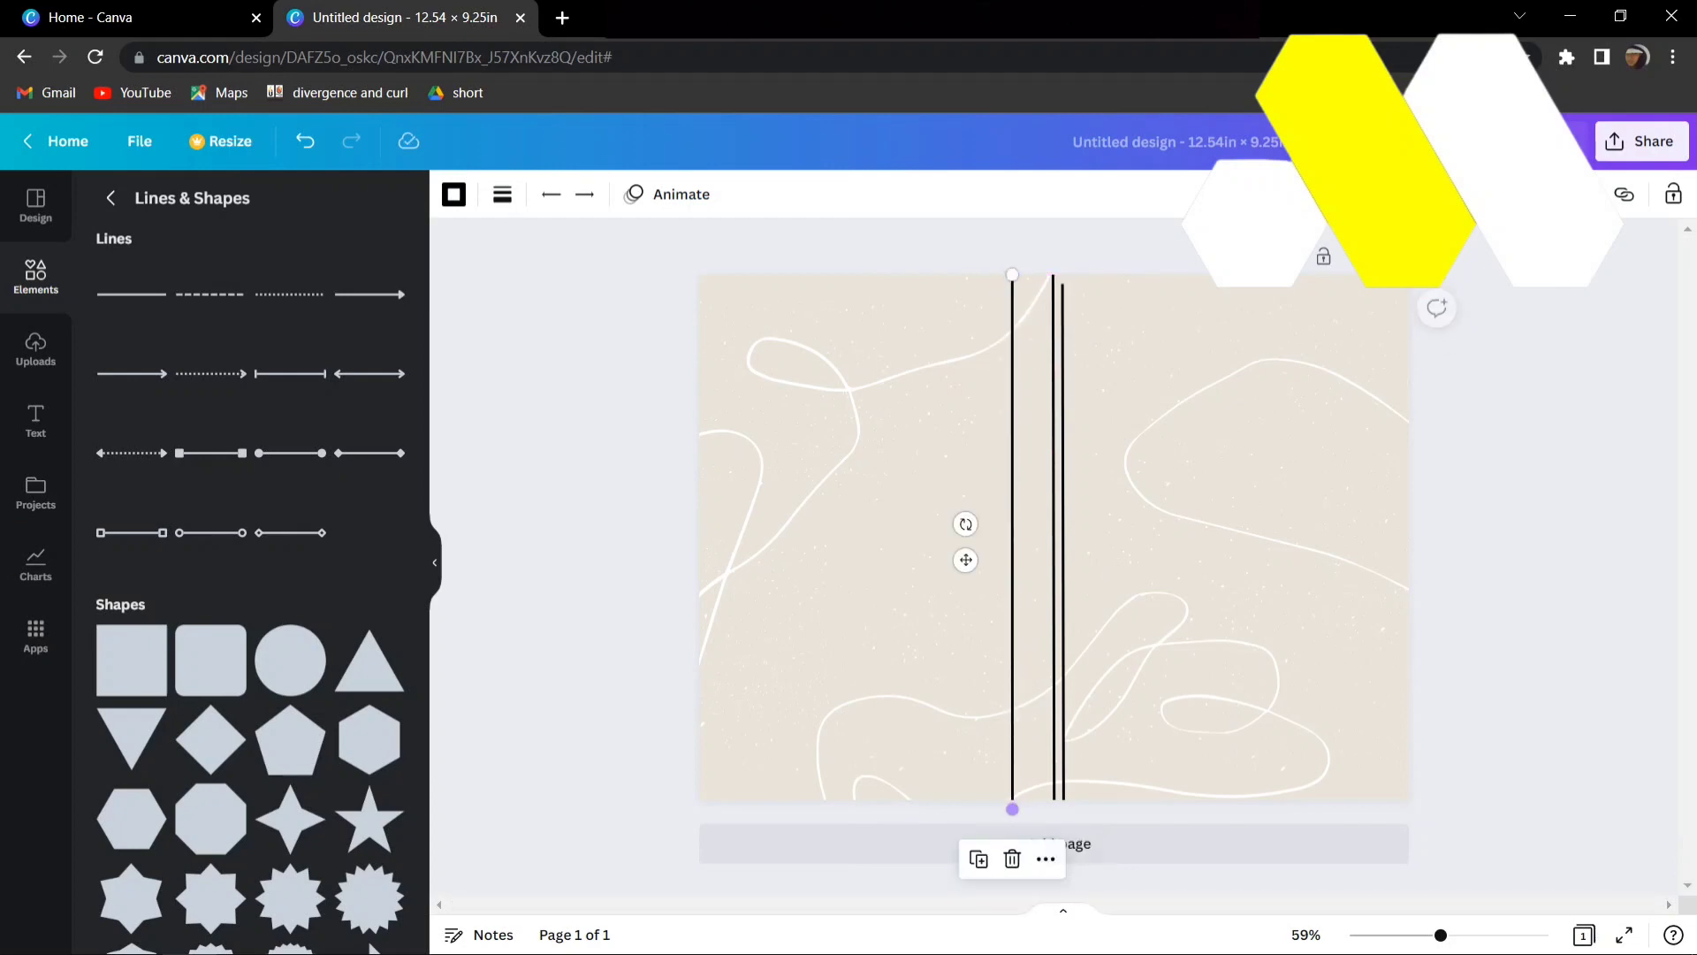
- Move the remaining copy of the line slightly right of the centre line, aligned to the full page height
left_click(1062, 531)
left_click_drag(1062, 541, 1099, 532)
key("Escape")
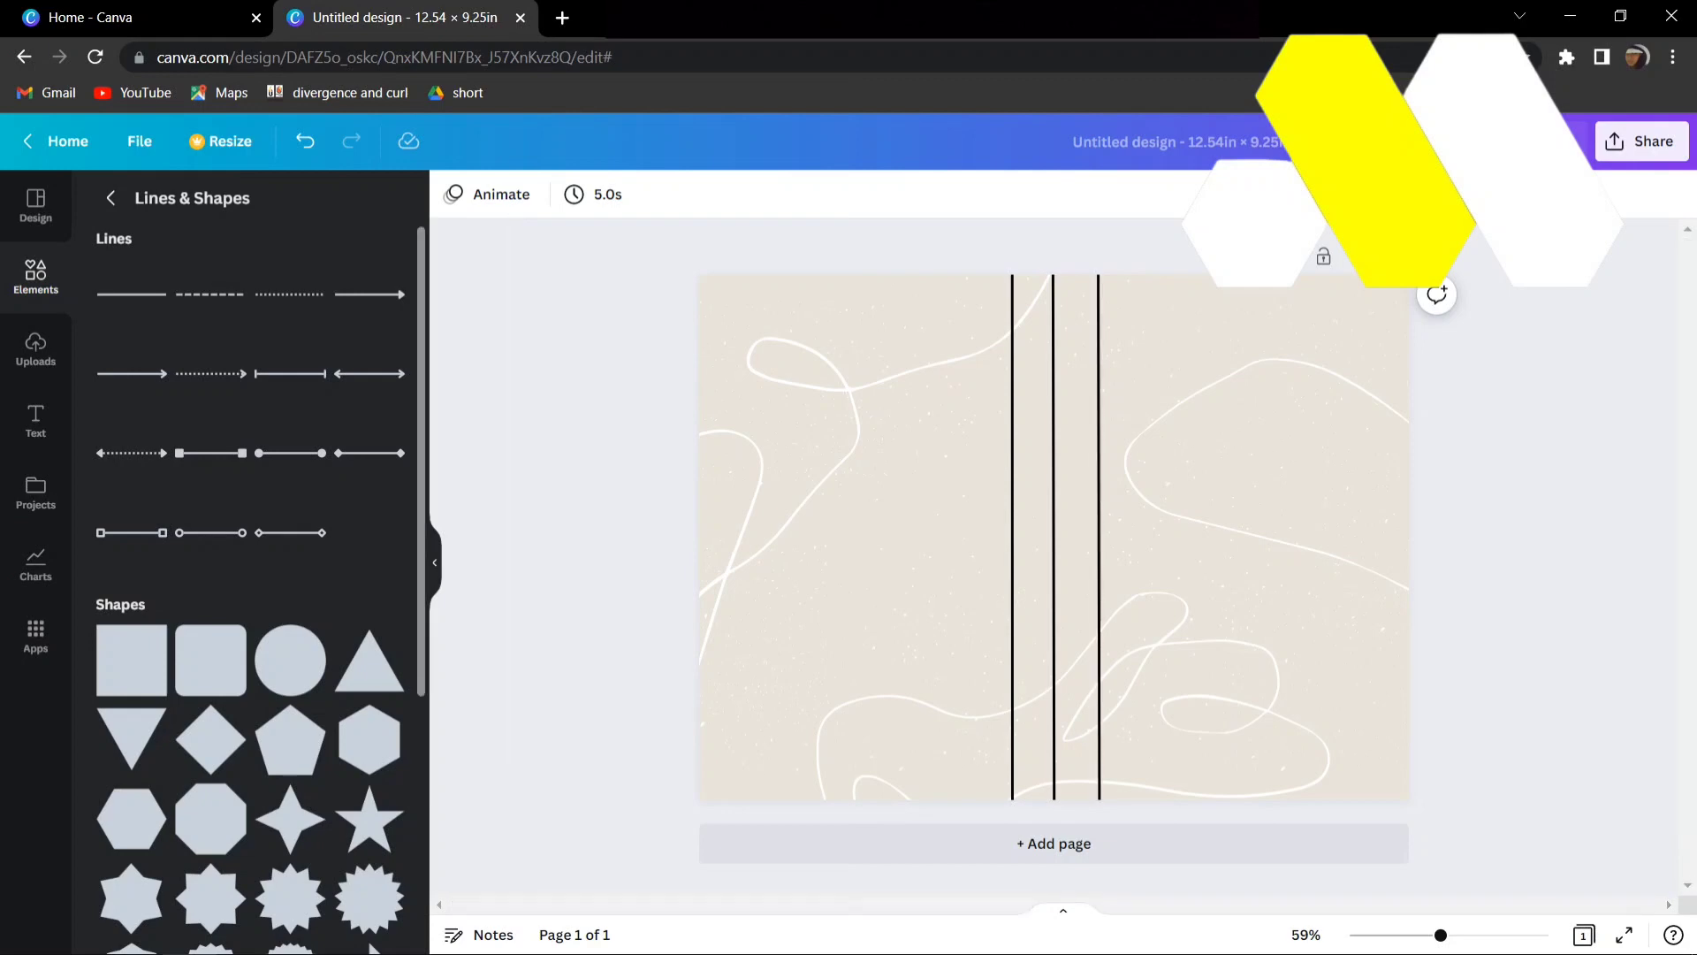
- Add the heading "HOW TO COOK" in the Sports World font at size 47, at the top of the area right of the lines
left_click(111, 199)
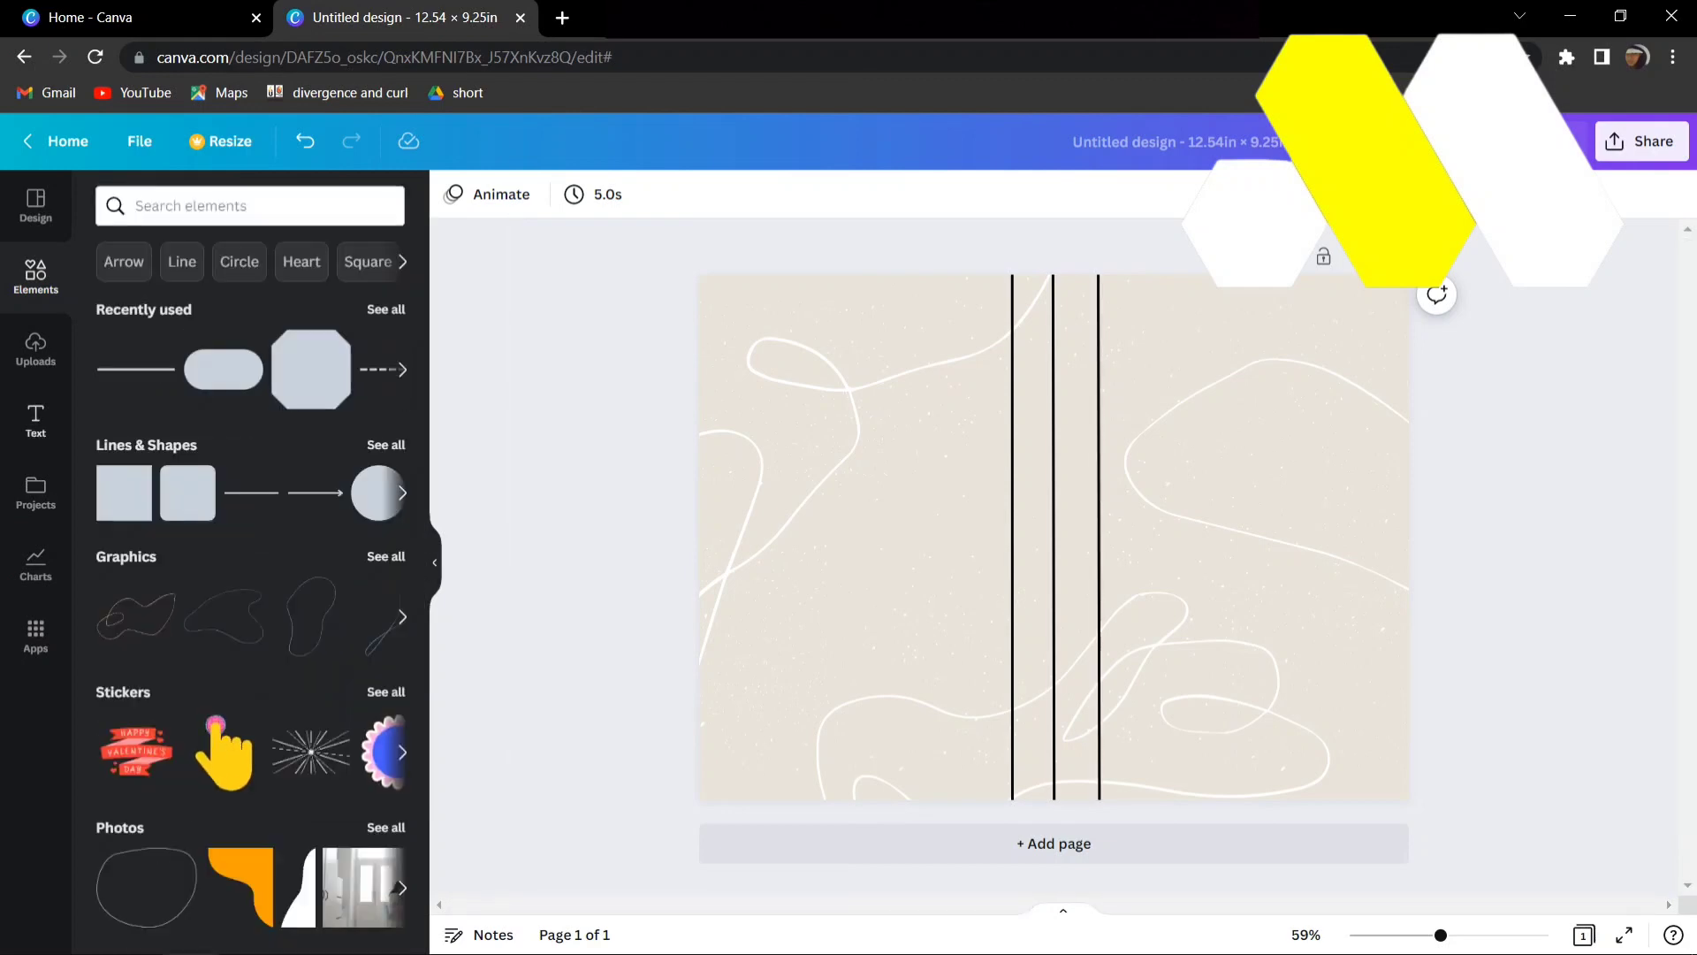
left_click(35, 421)
left_click(208, 354)
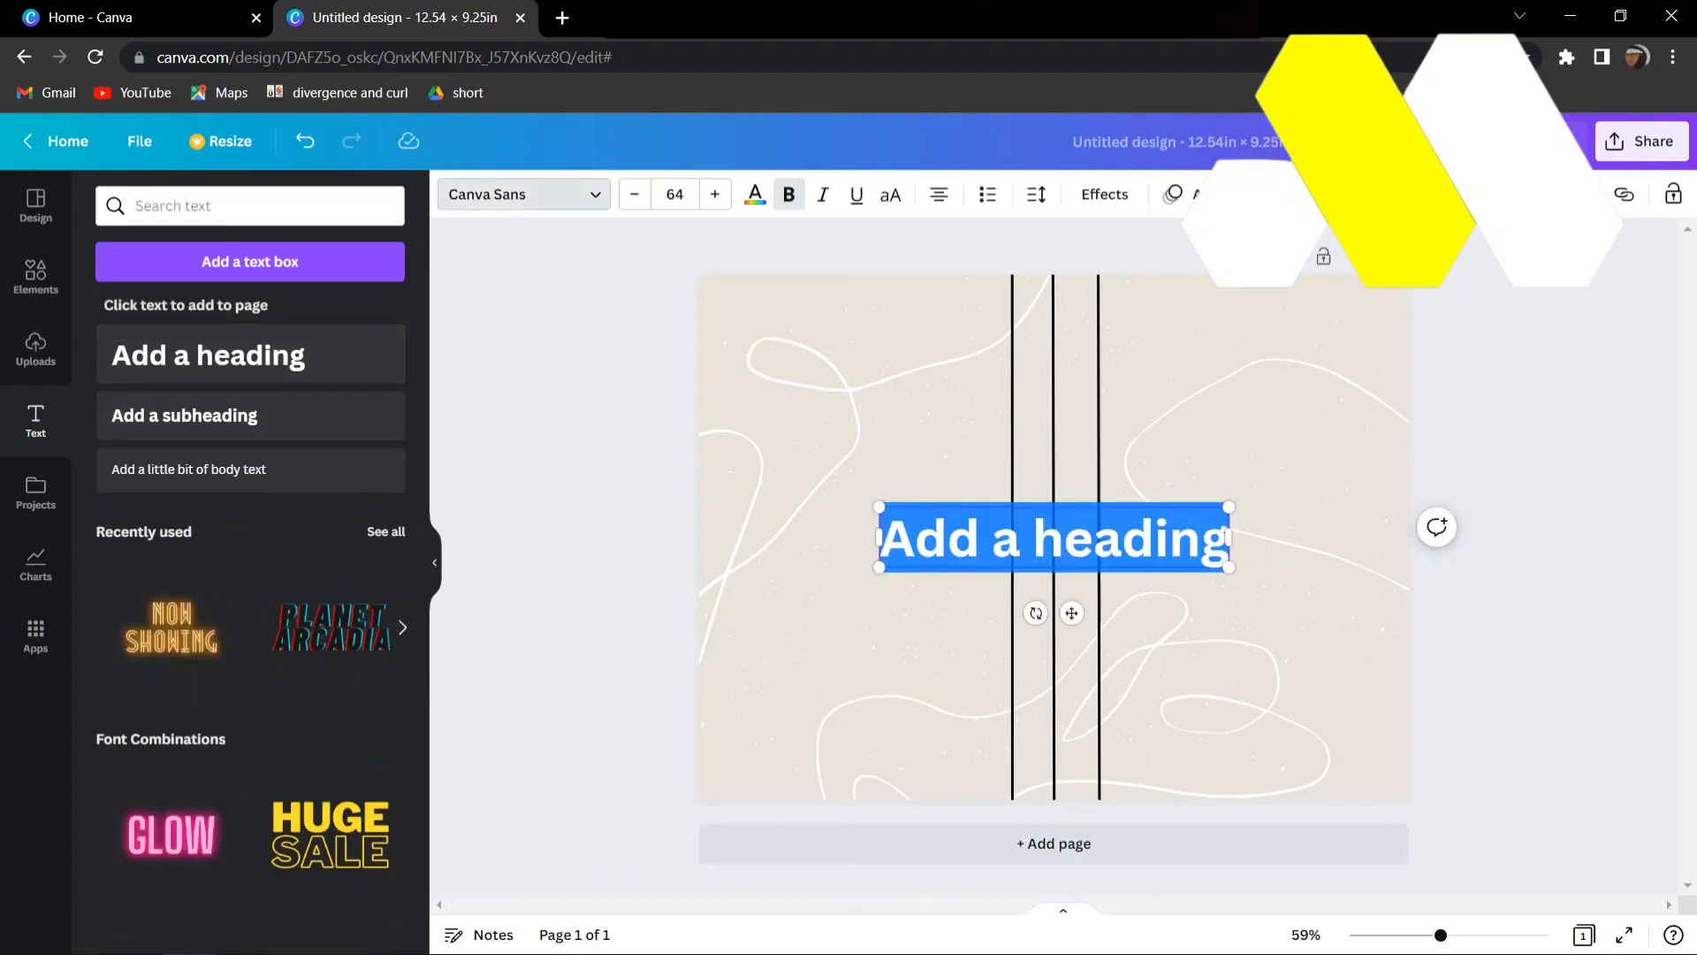
left_click(522, 193)
left_click(163, 419)
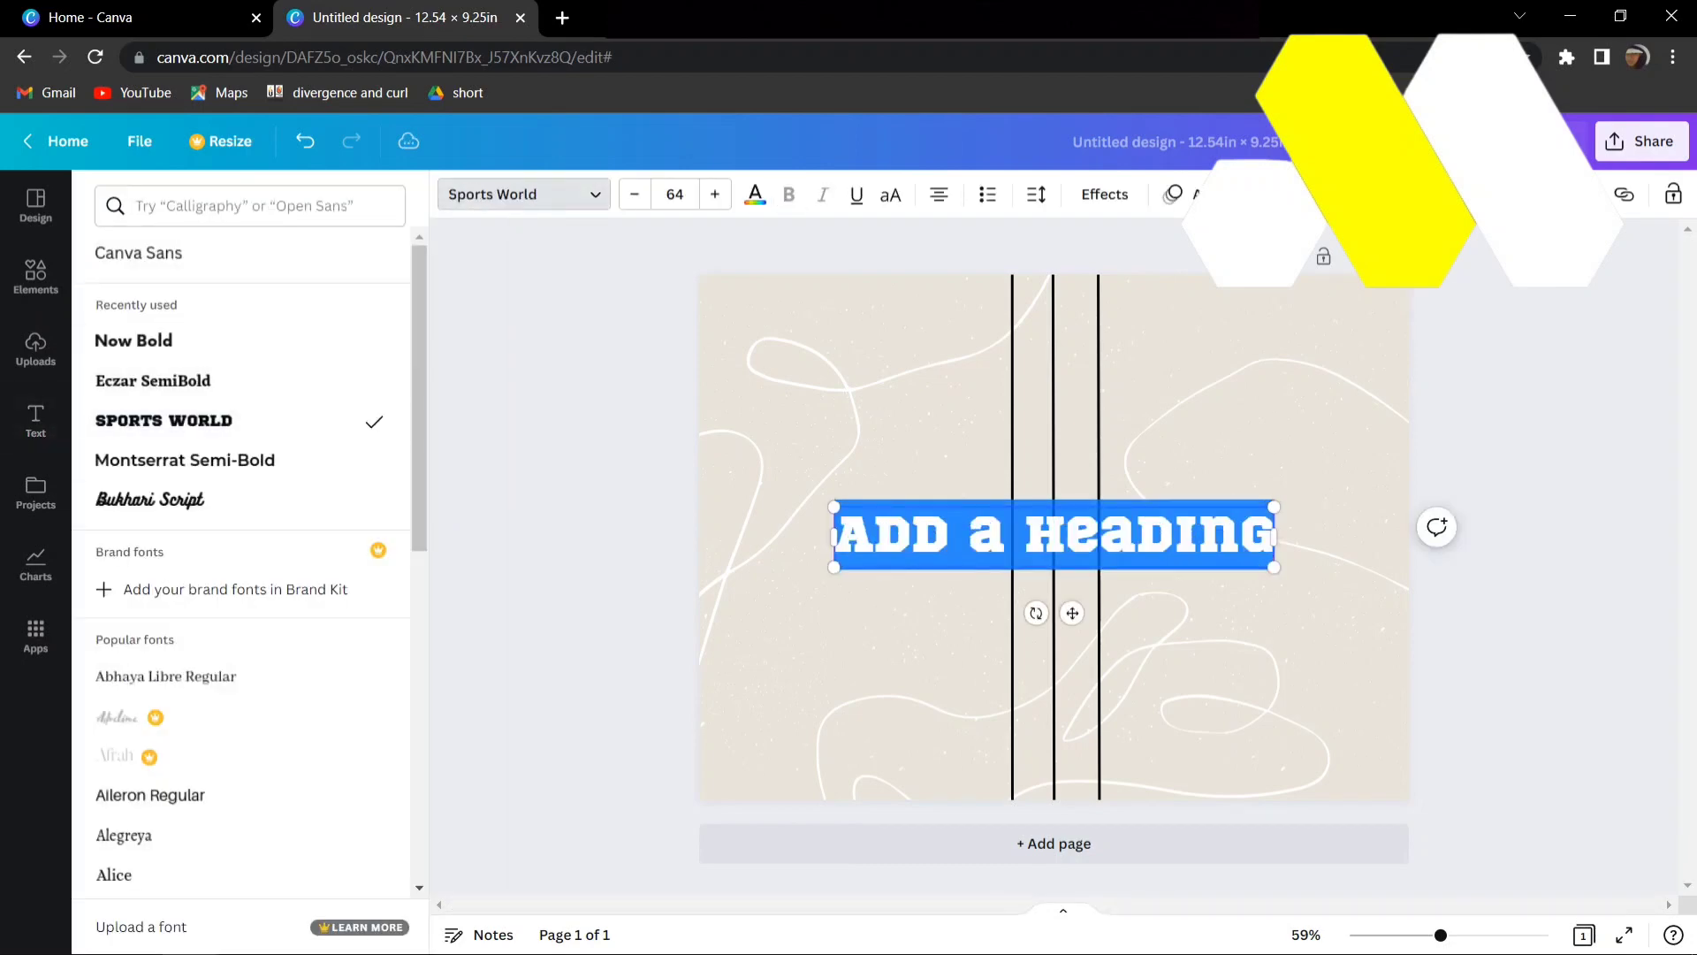
left_click_drag(1274, 534, 833, 534)
type("HOW")
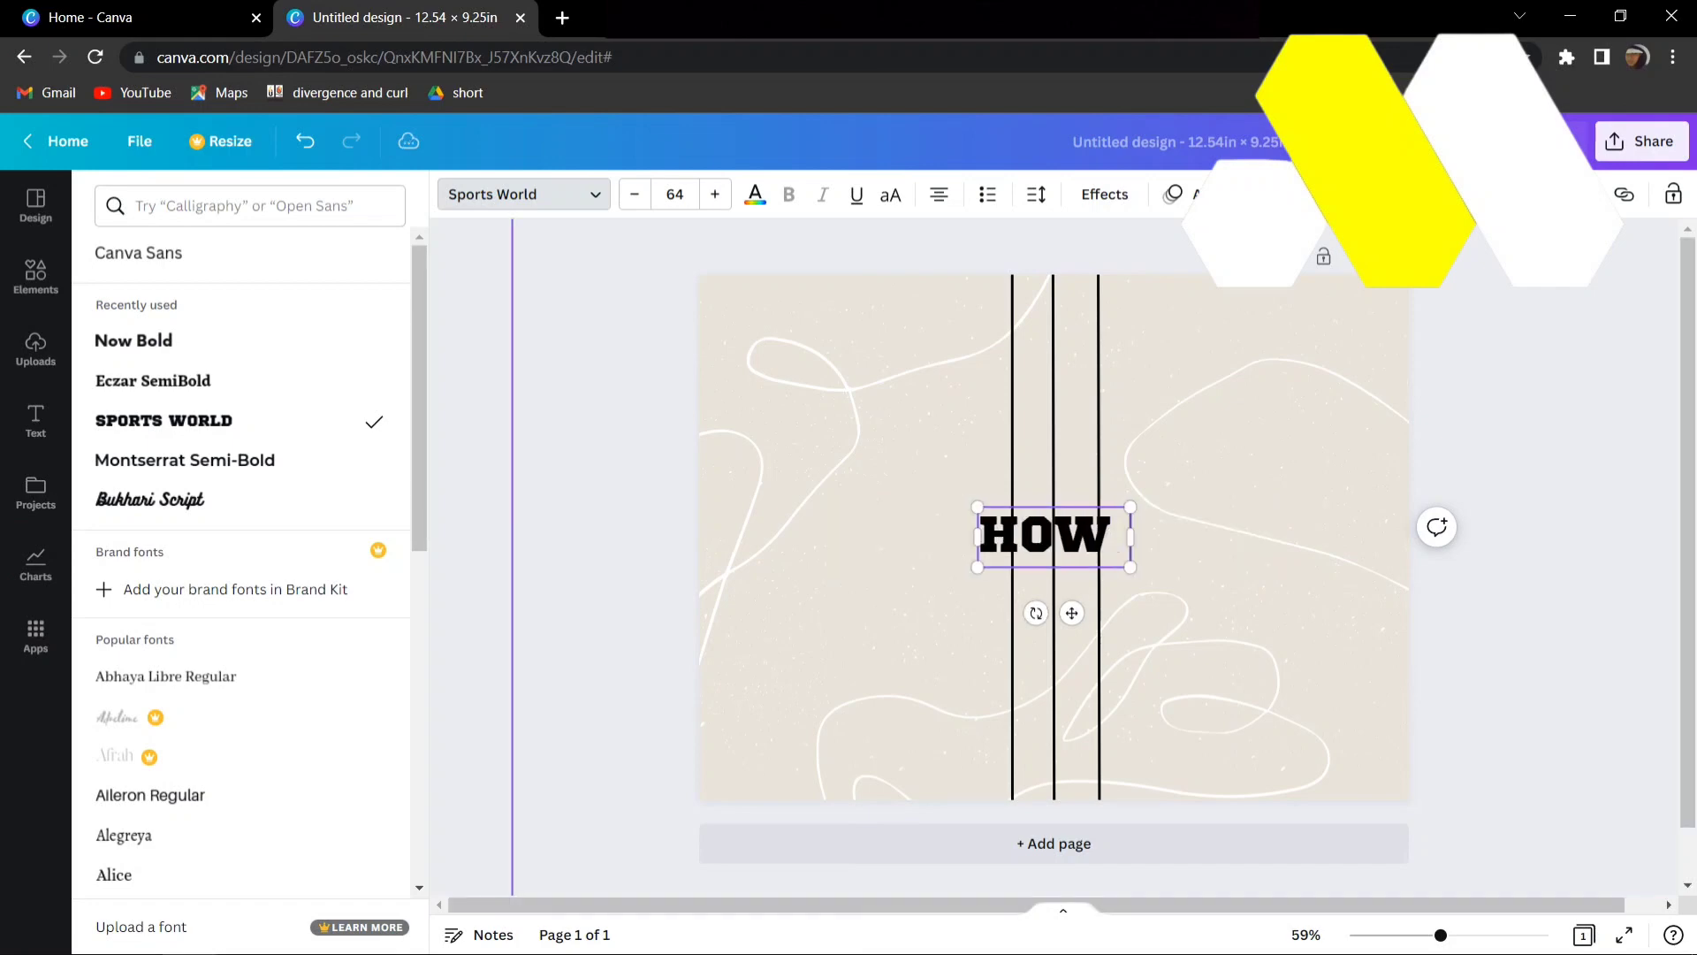
type(" TO COOK")
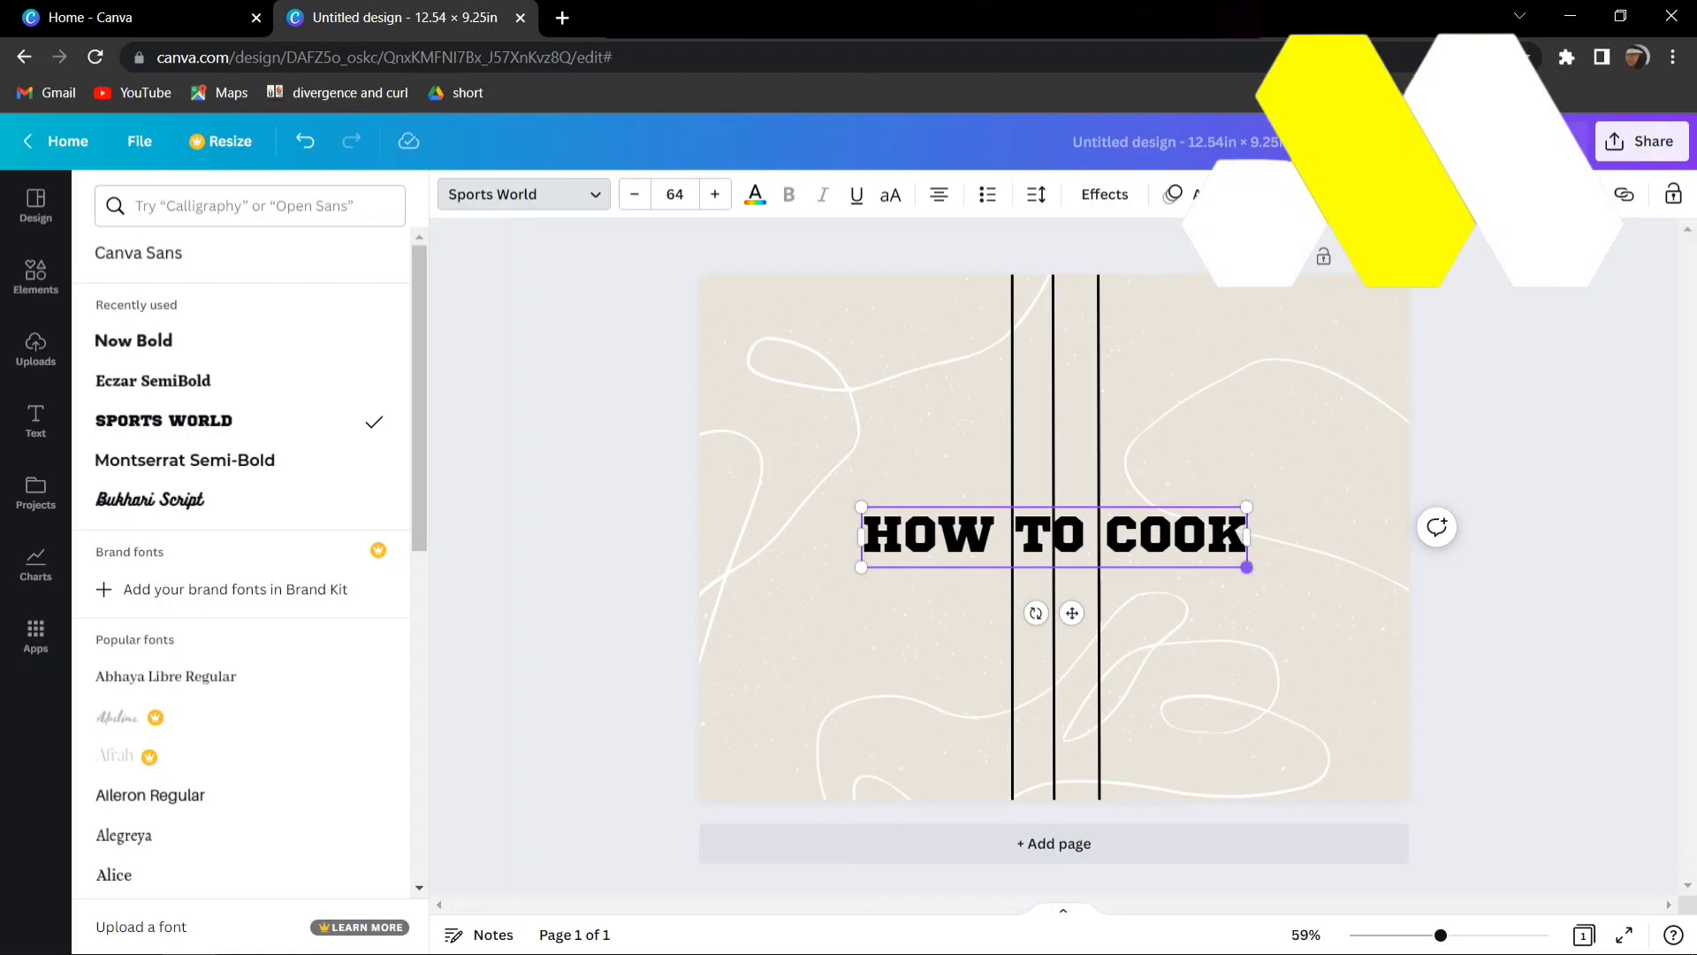
left_click_drag(1246, 567, 1146, 551)
left_click_drag(1019, 595, 1273, 395)
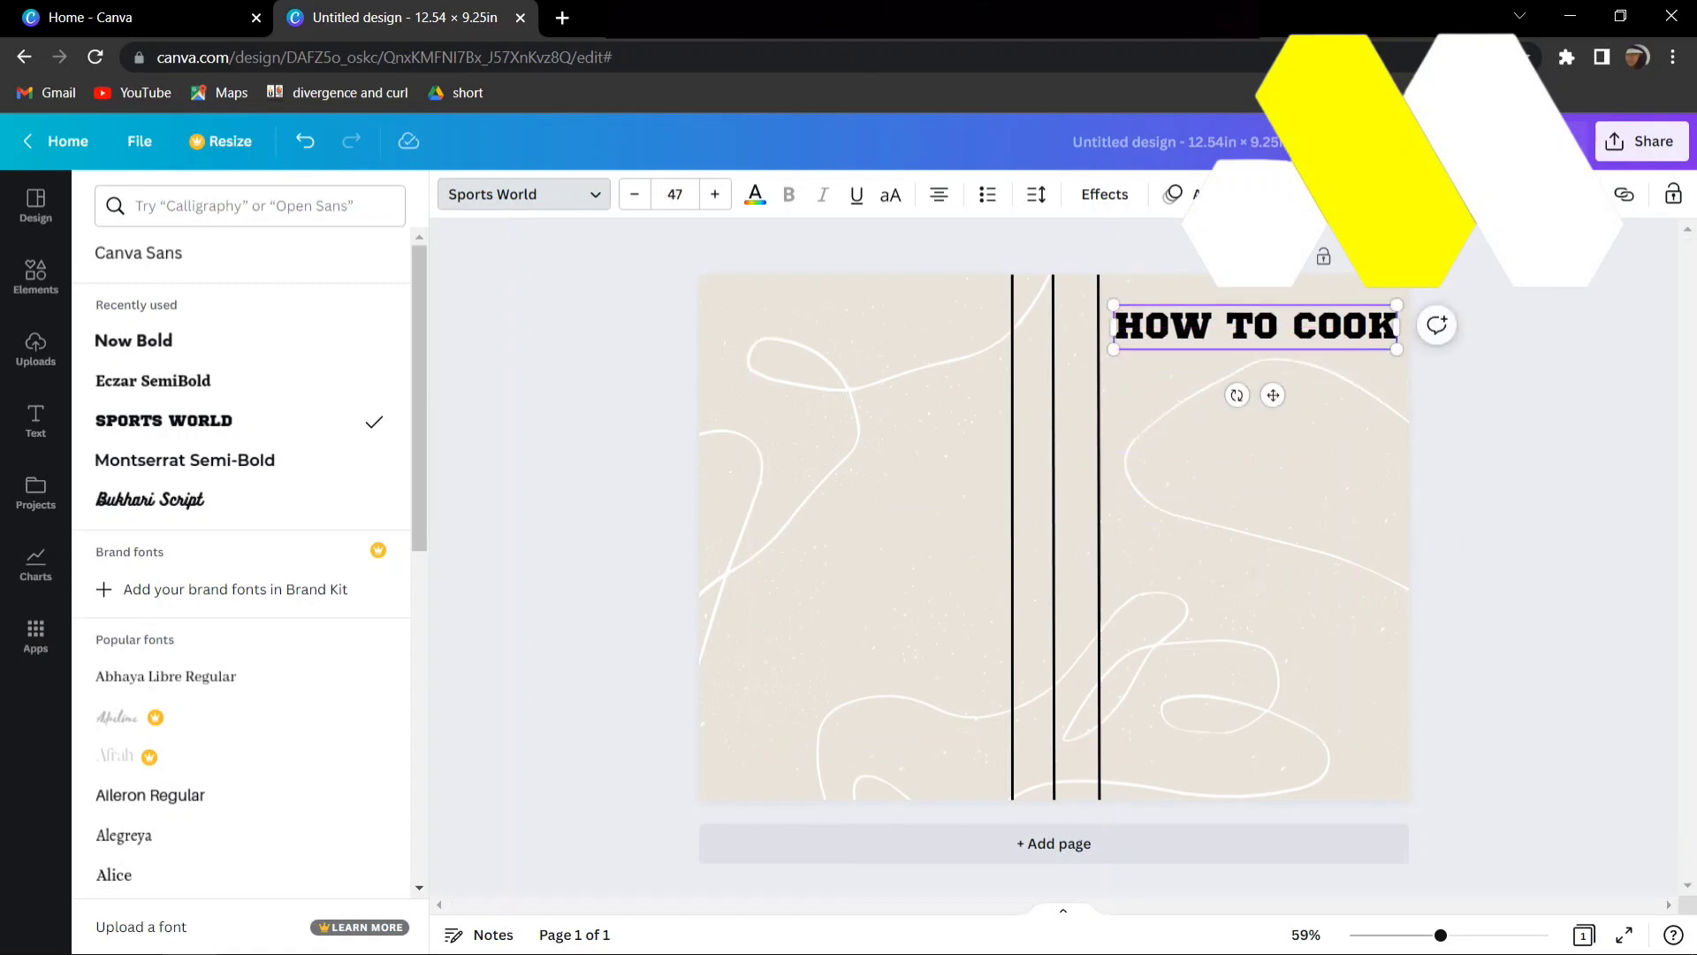
- Add the subheading "a journal by" directly below the "HOW TO COOK" title
left_click(35, 421)
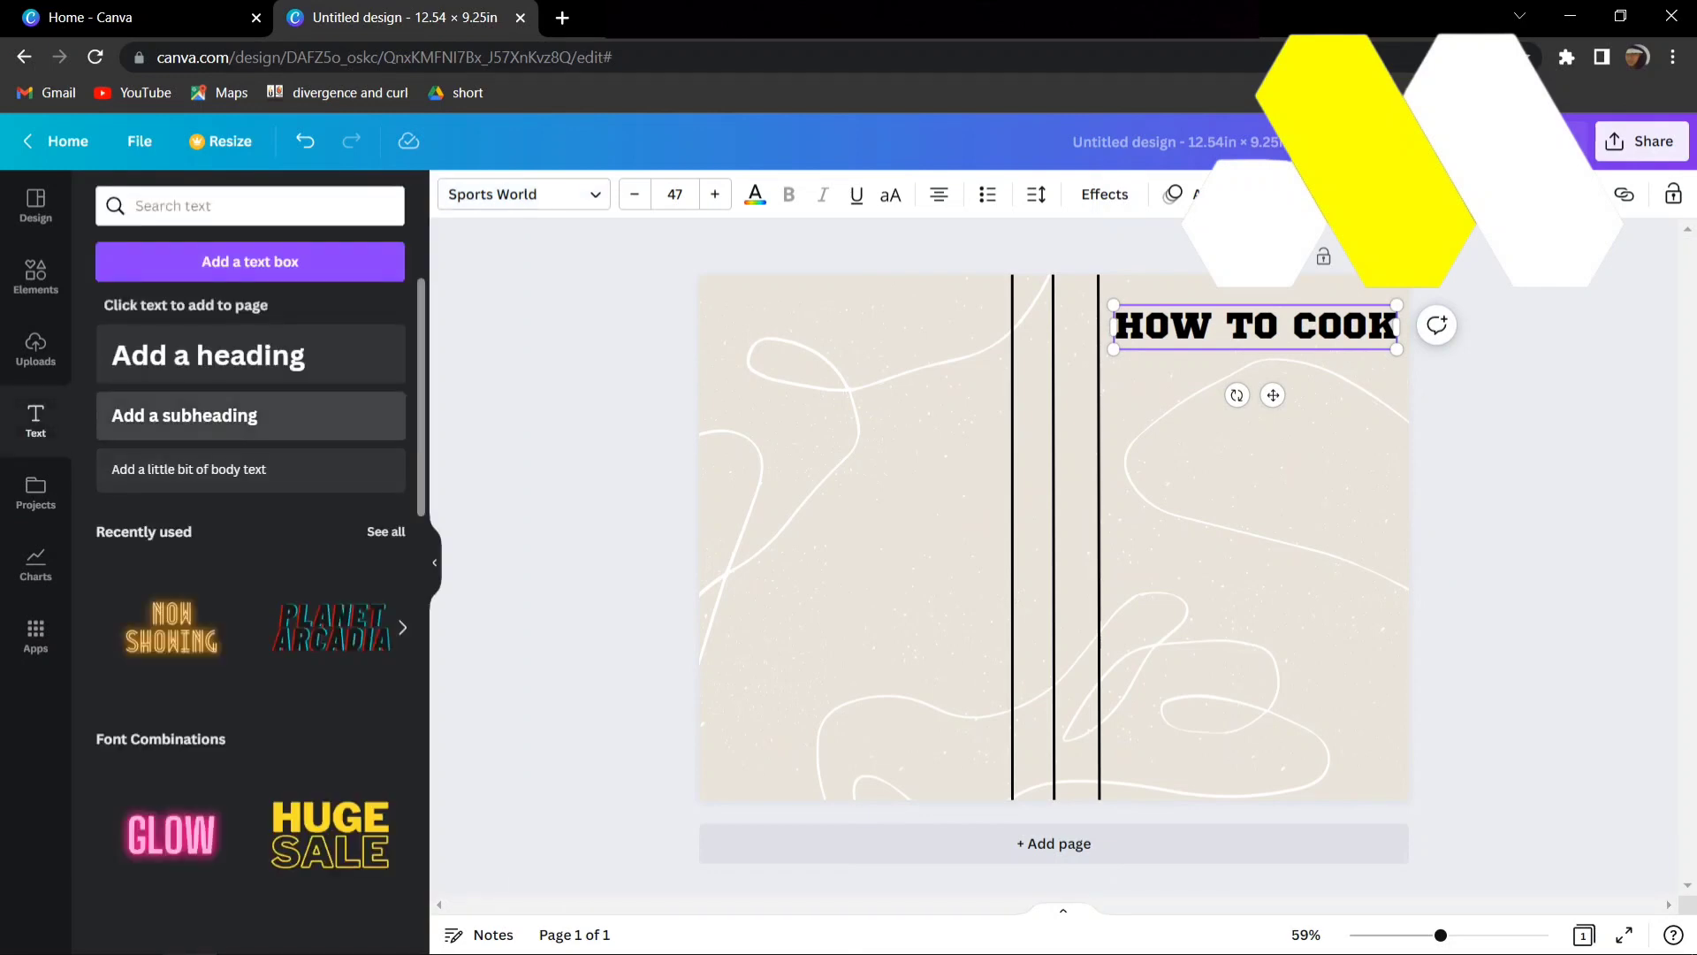
left_click(251, 416)
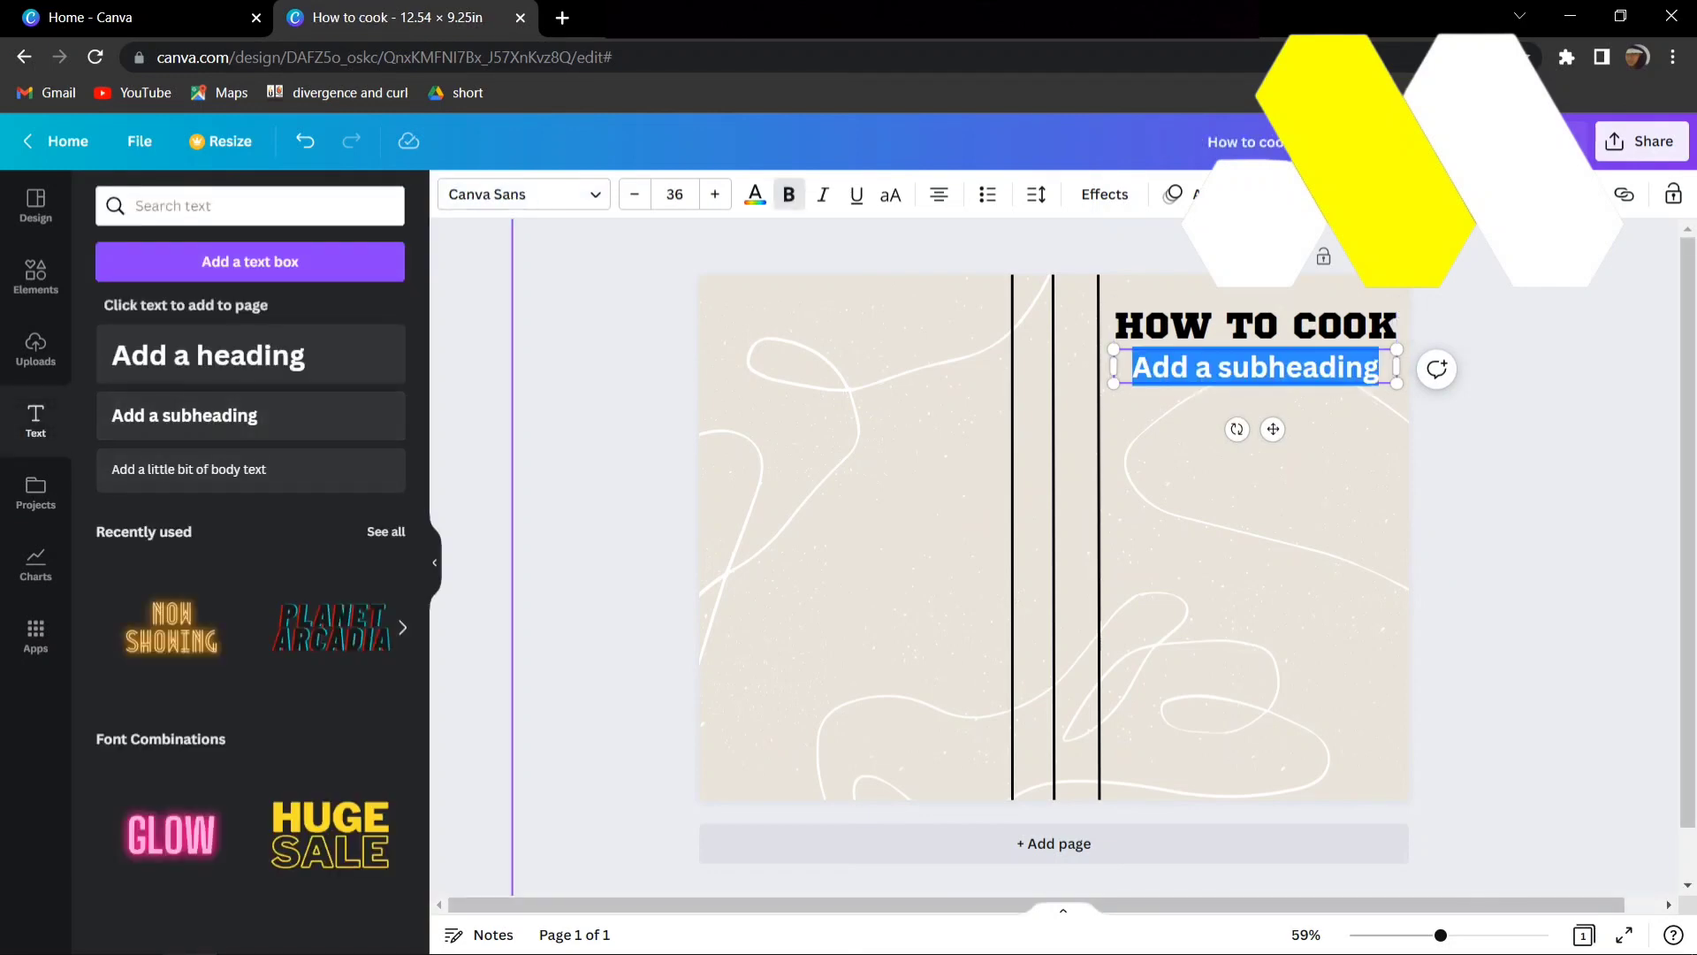
type("a jou")
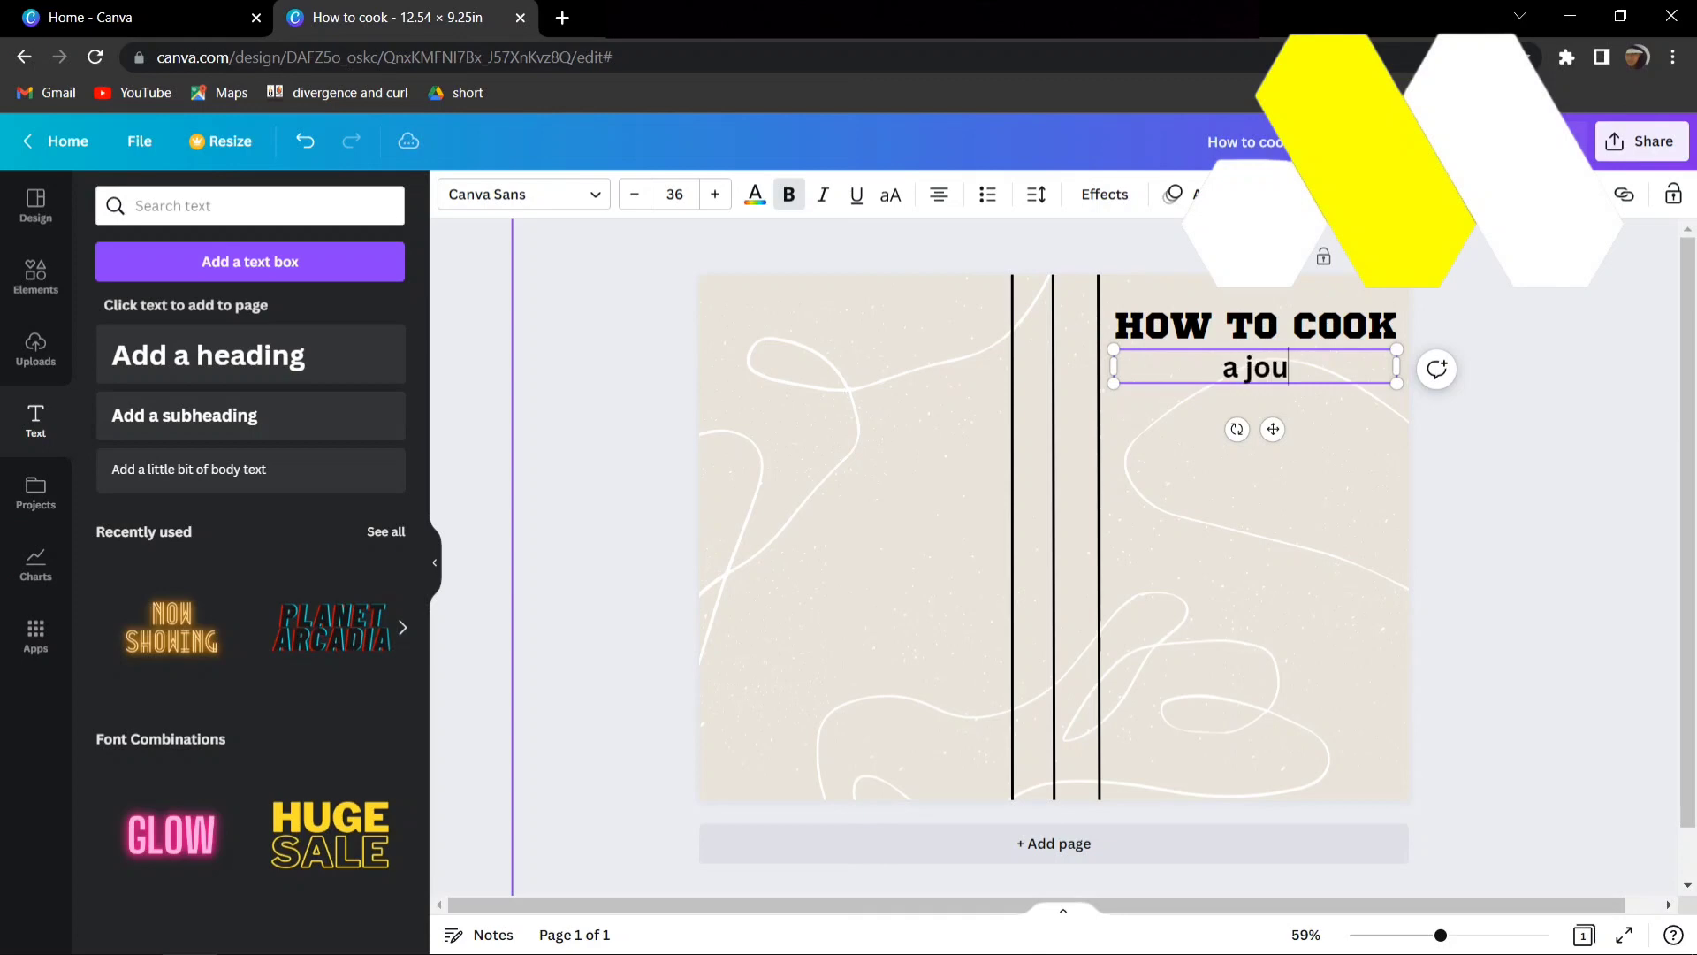
type("rnal by")
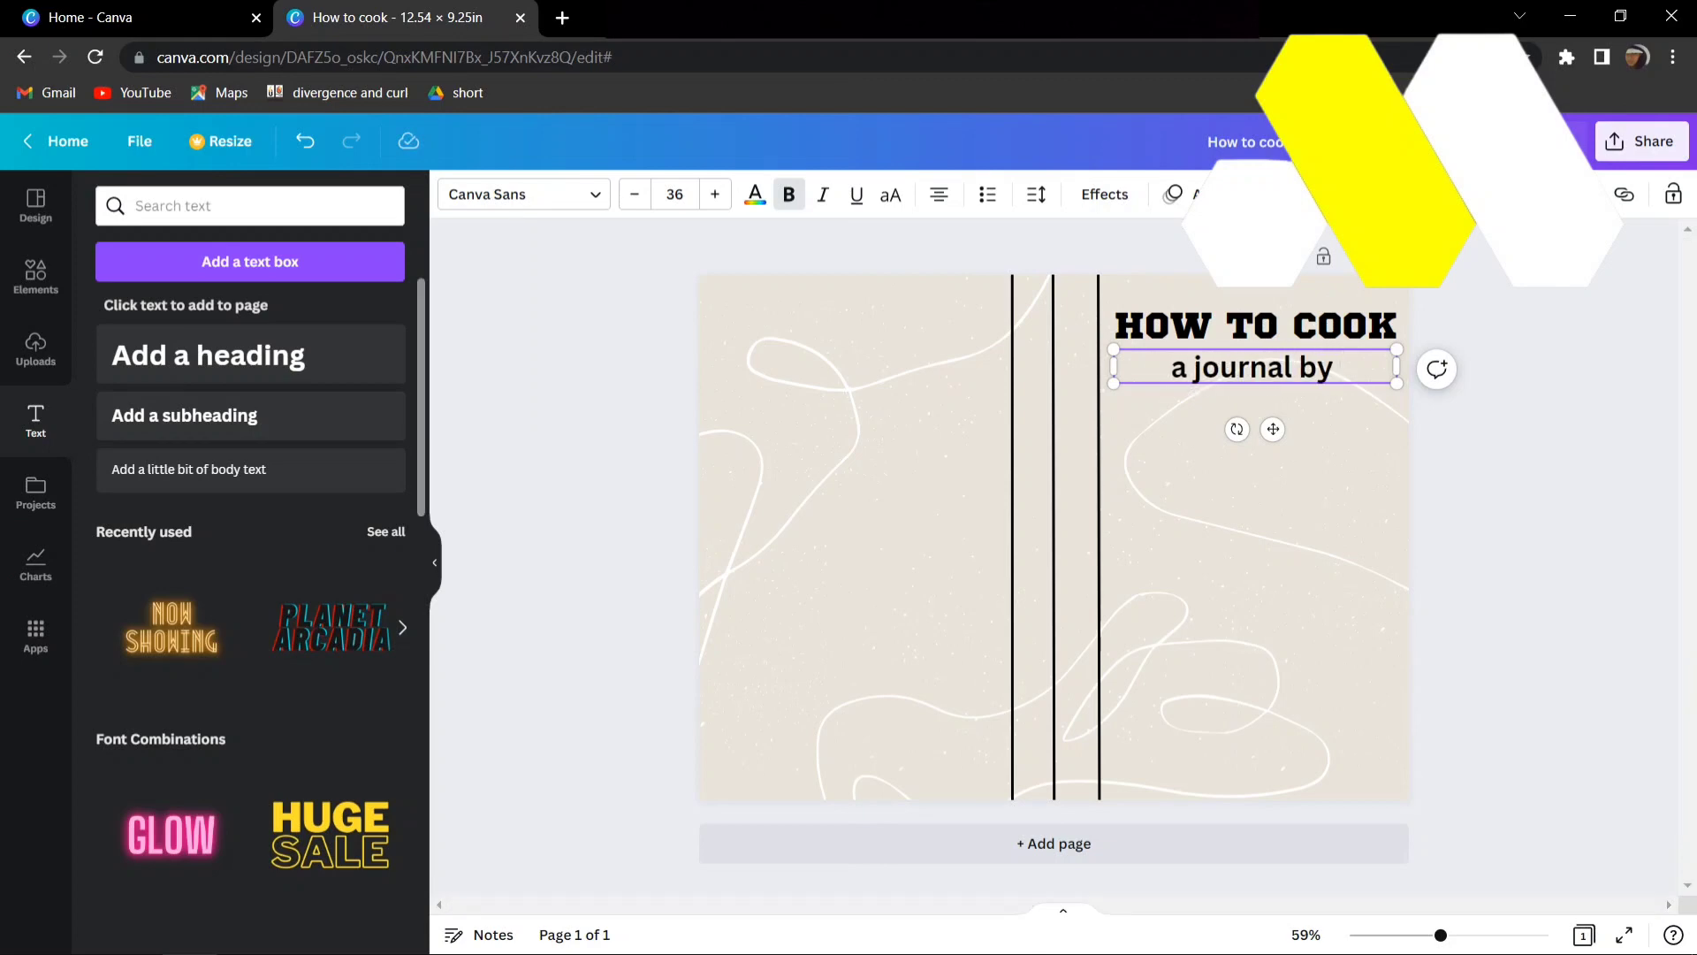
- Add a small body text with the author's name below the "a journal by" subheading
left_click(250, 468)
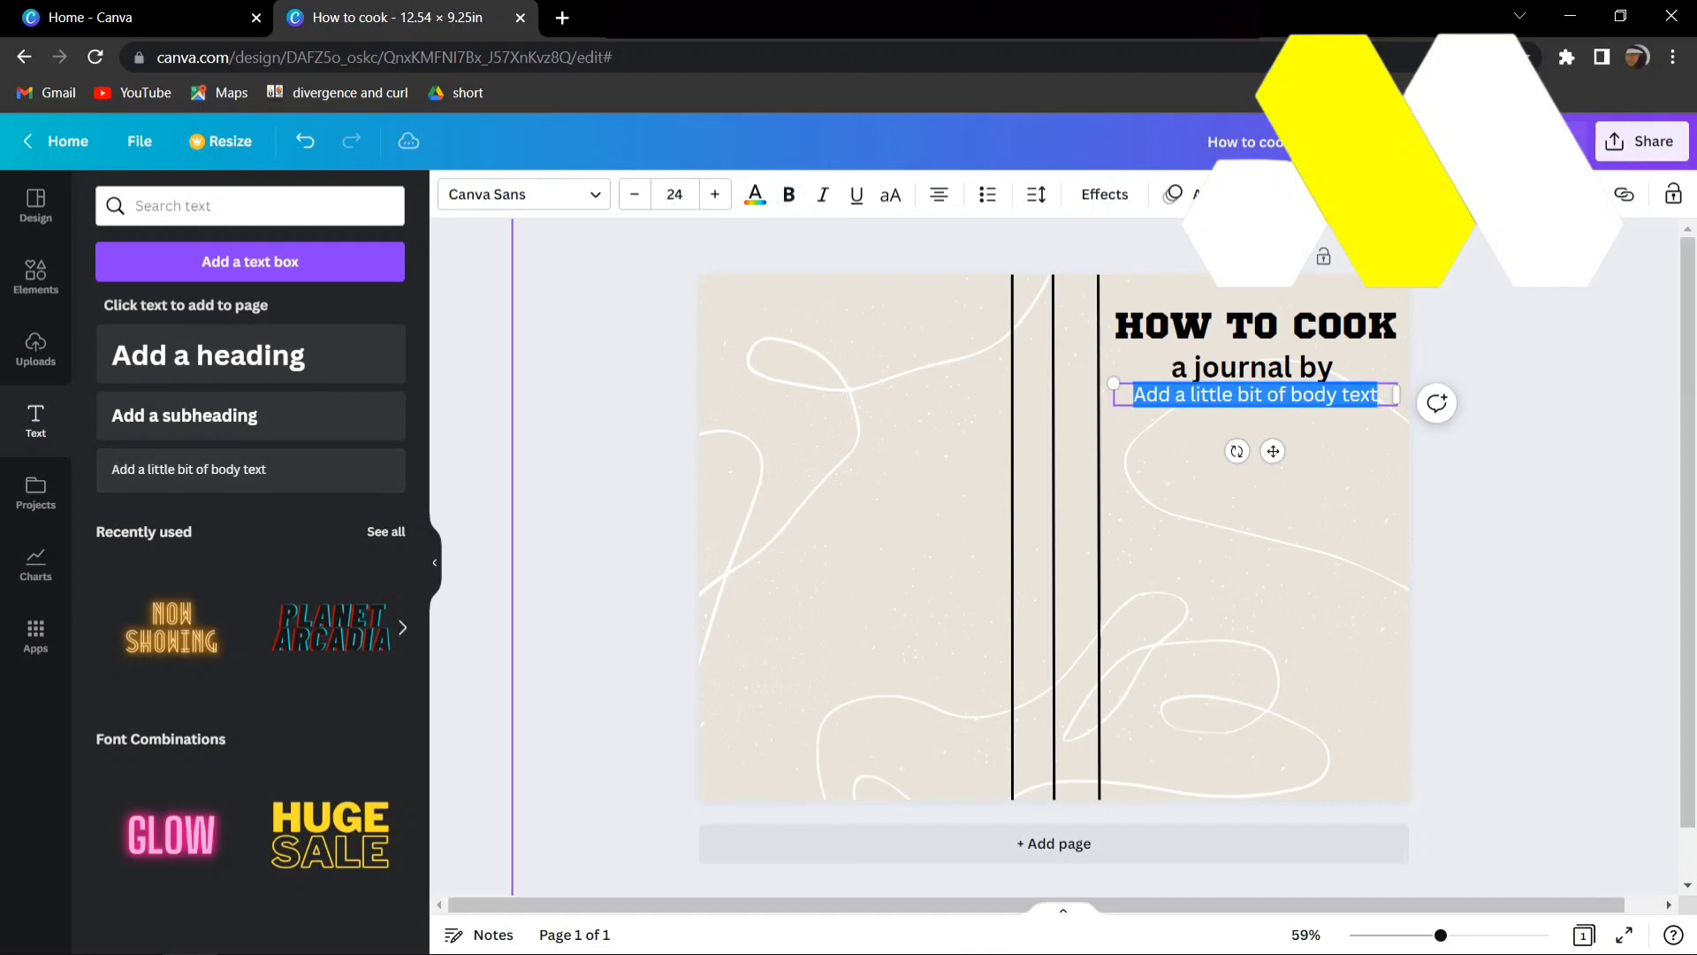
type("mrs s")
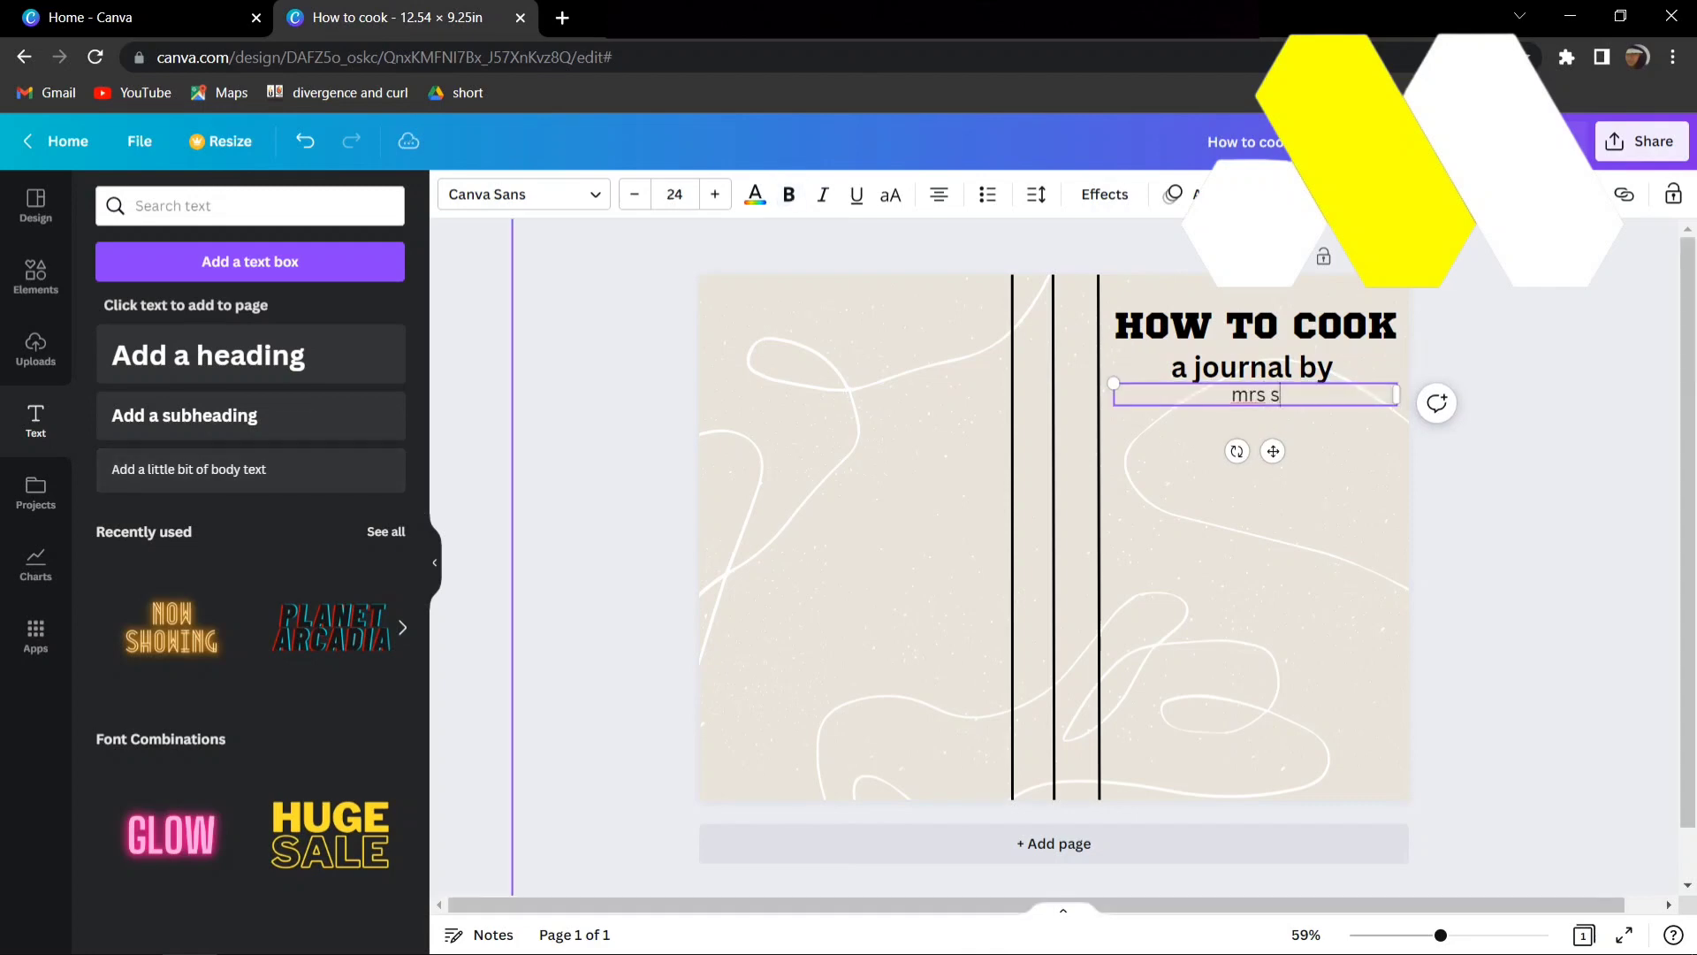
type("mith")
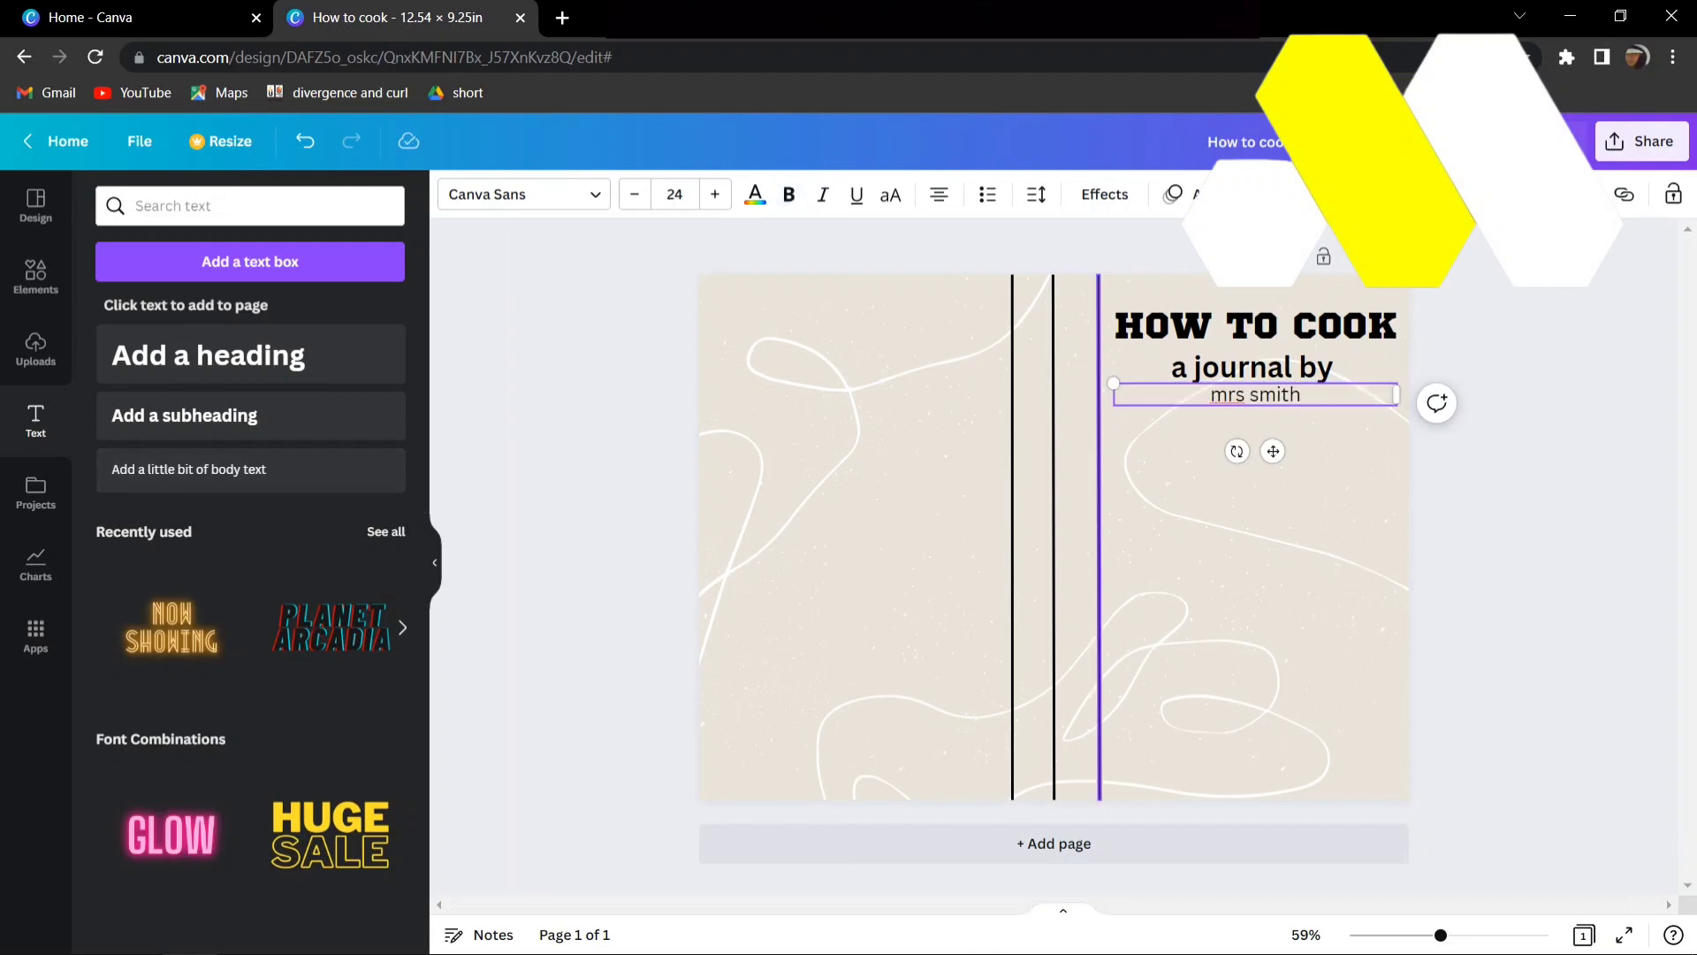
- Move the "a journal by" subheading down to leave a gap under the title, with the author's name close beneath it
left_click_drag(1274, 451, 1273, 546)
left_click(1256, 367)
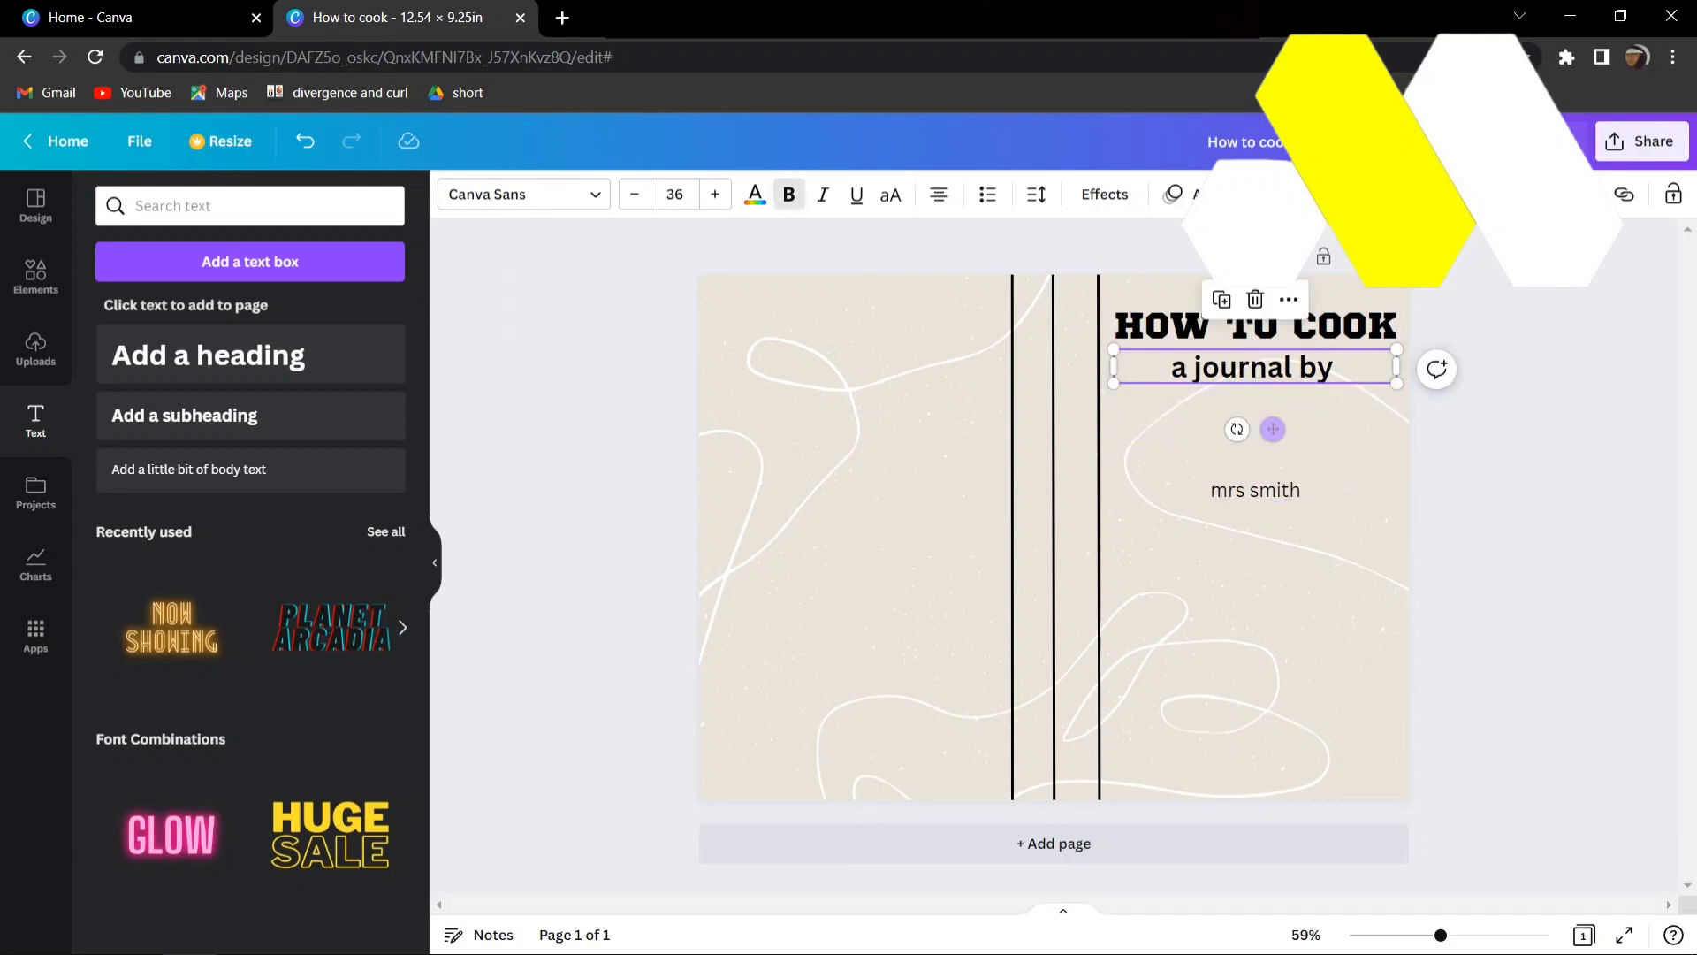
left_click_drag(1273, 429, 1273, 482)
left_click(1273, 490)
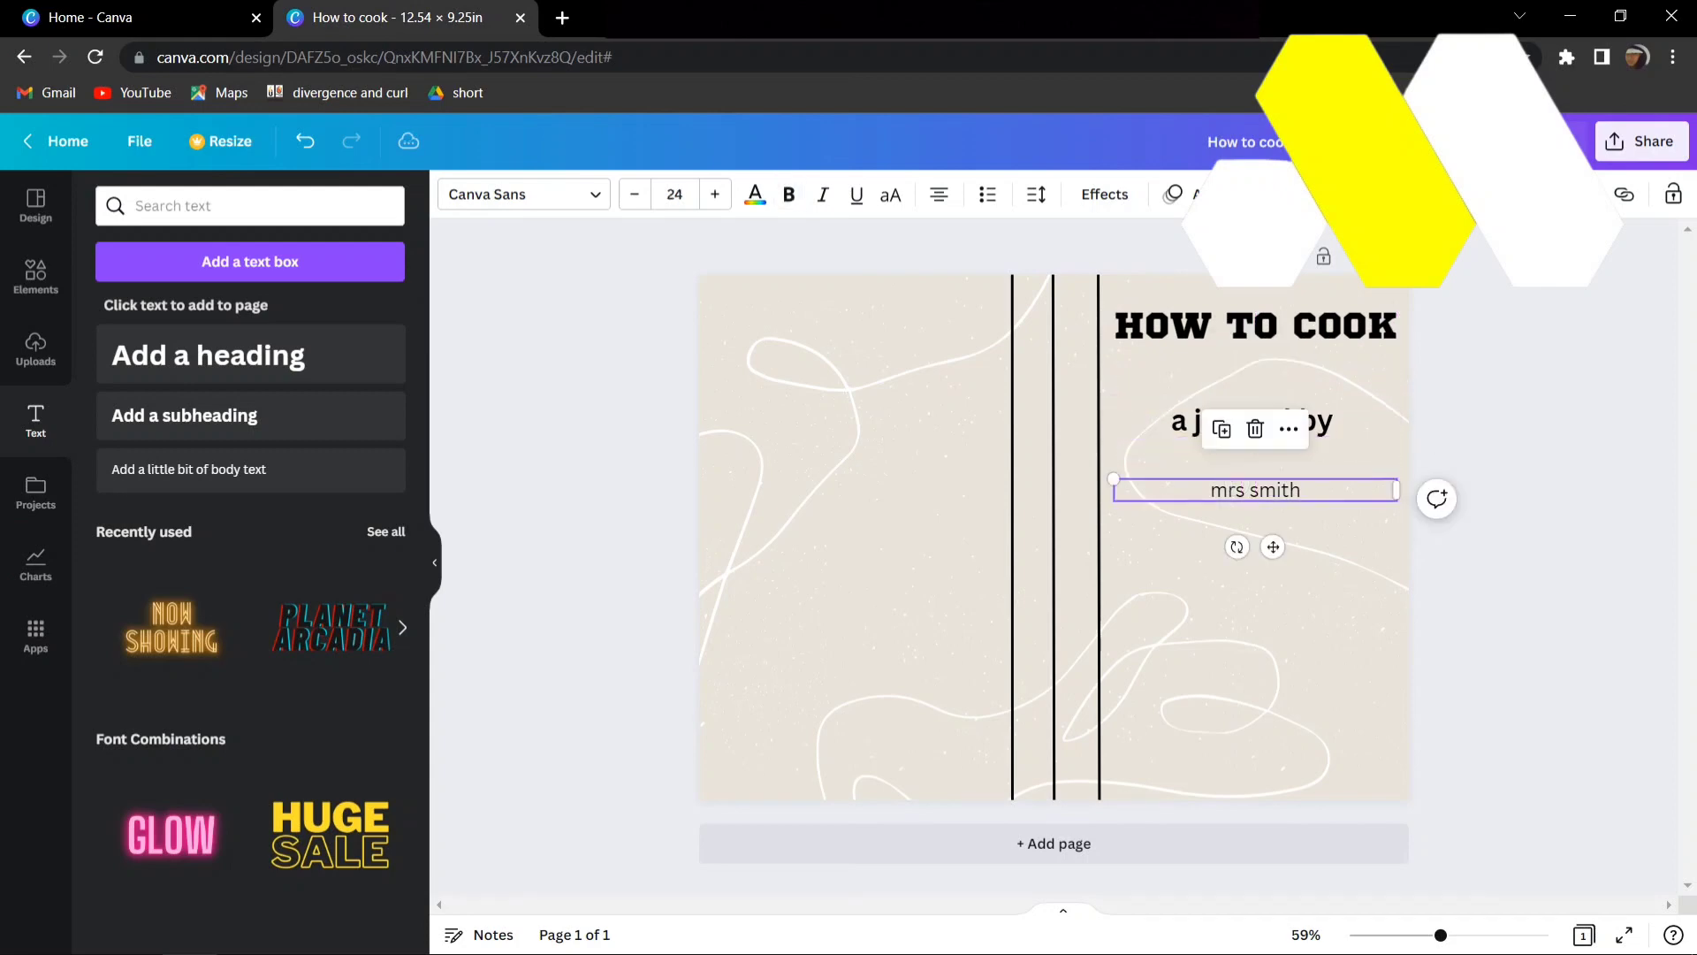
left_click_drag(1273, 545, 1273, 522)
left_click(584, 531)
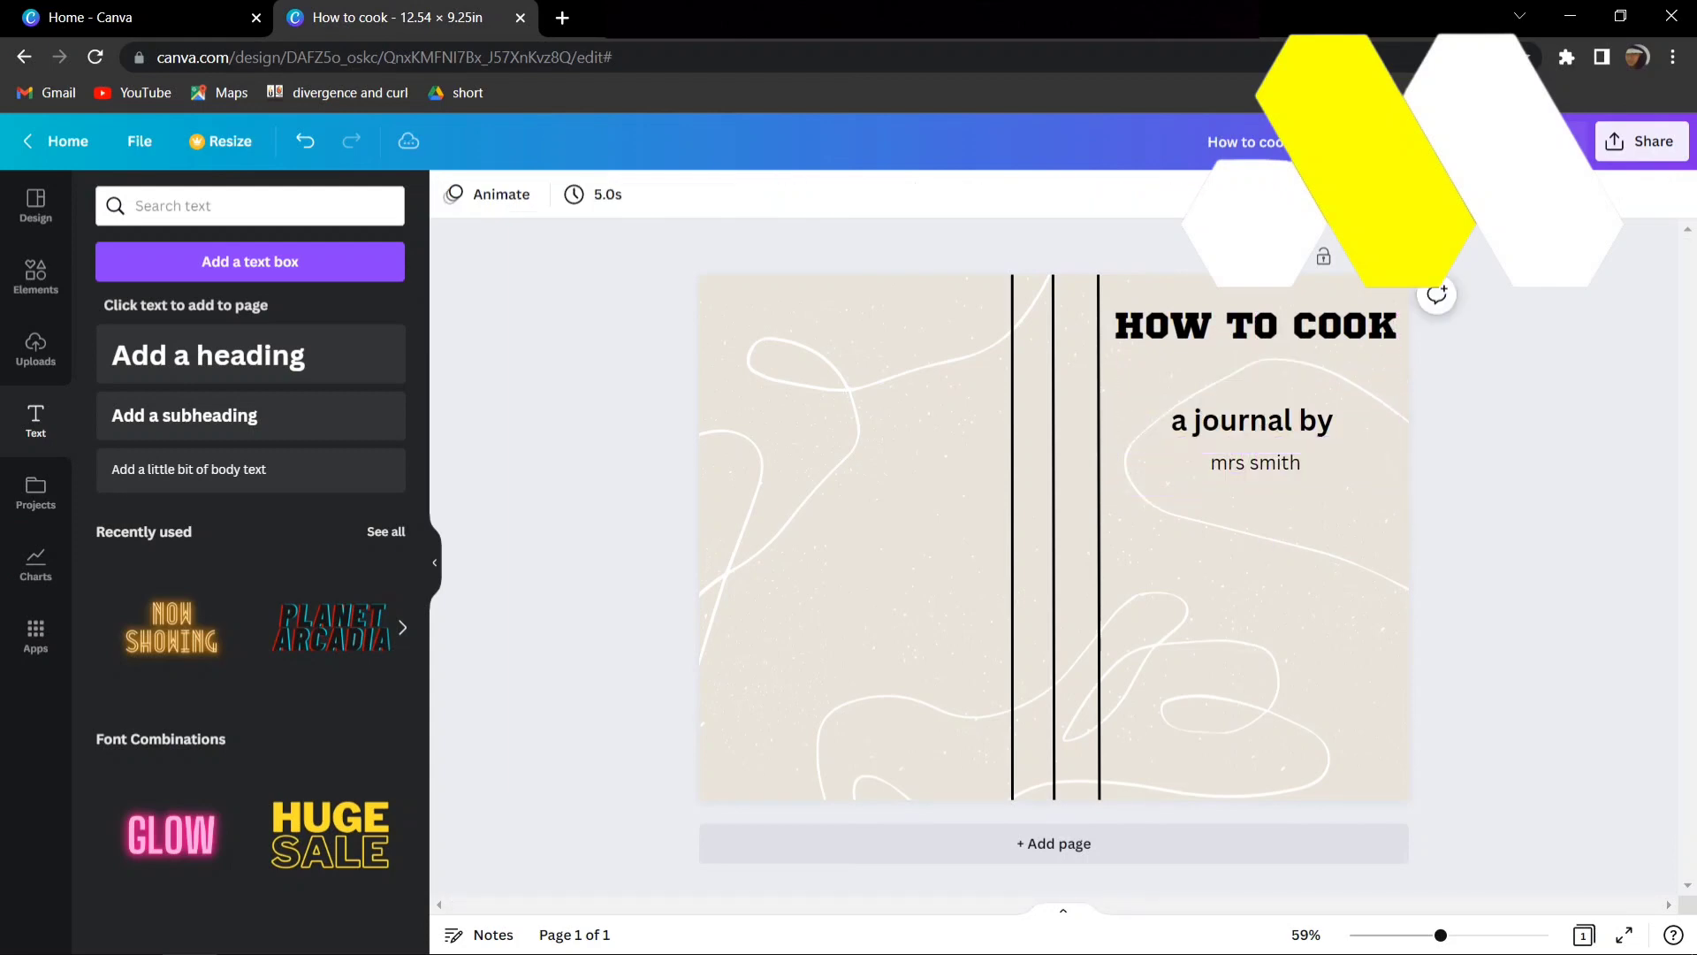
left_click_drag(432, 531, 513, 531)
- Search the elements for "cook" and place the graphic of the girl stirring a bowl centred below the author's name
left_click(35, 274)
left_click(250, 206)
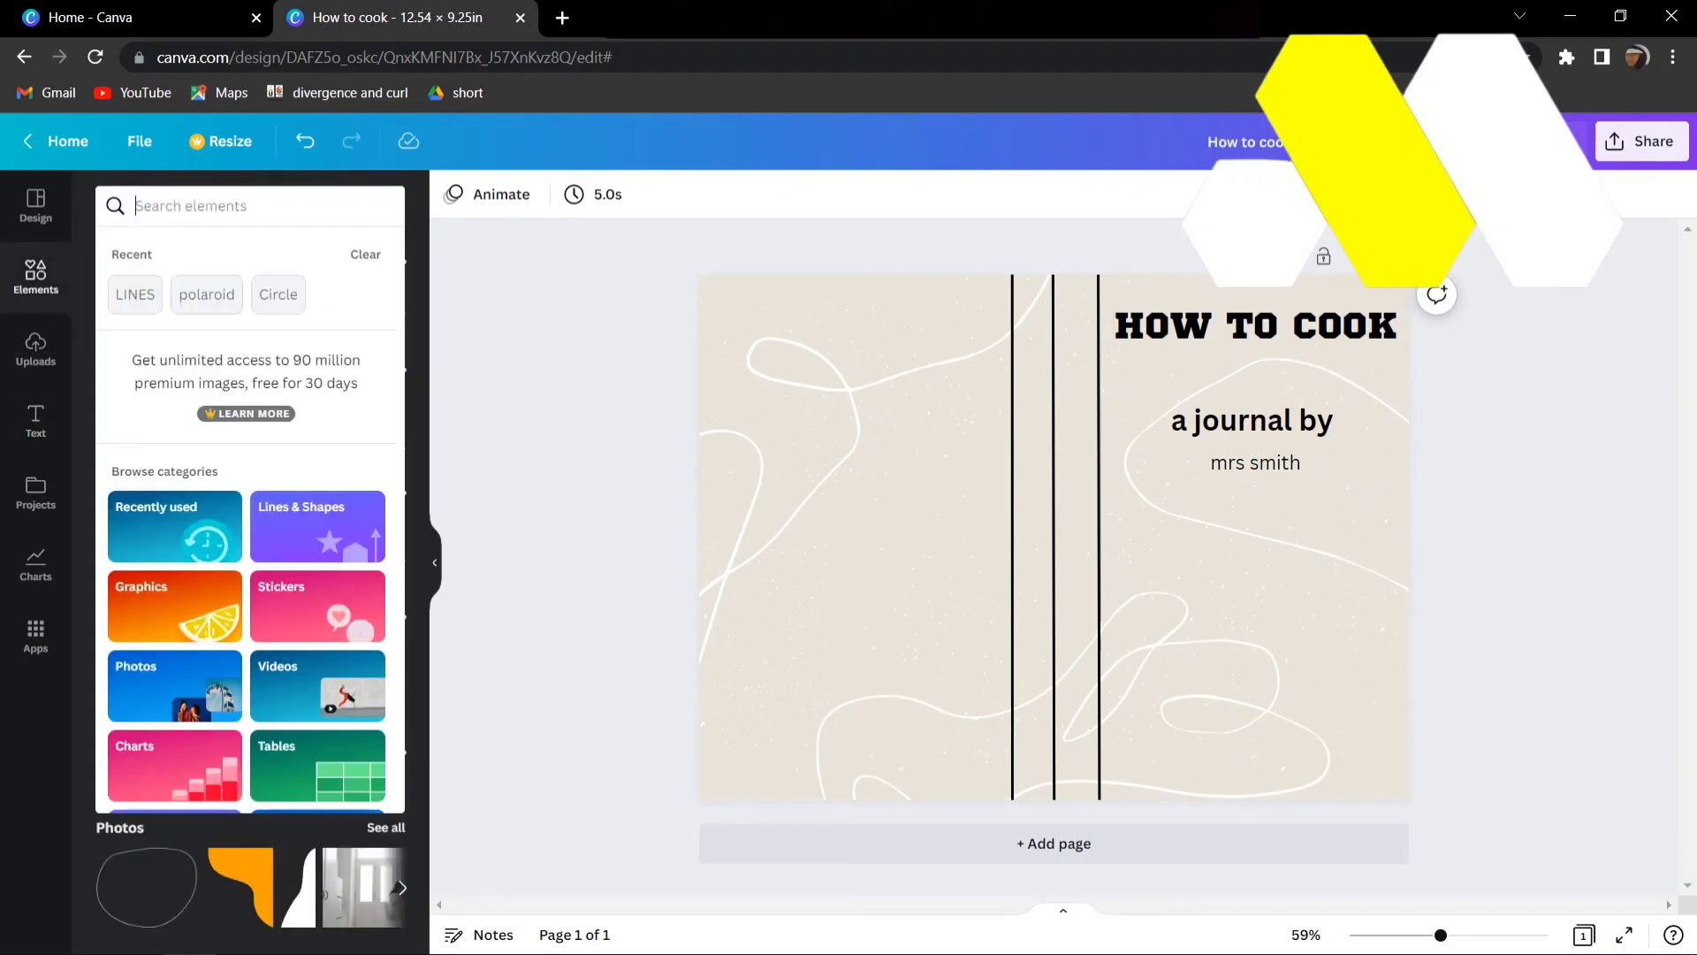
type("cook")
key("Return")
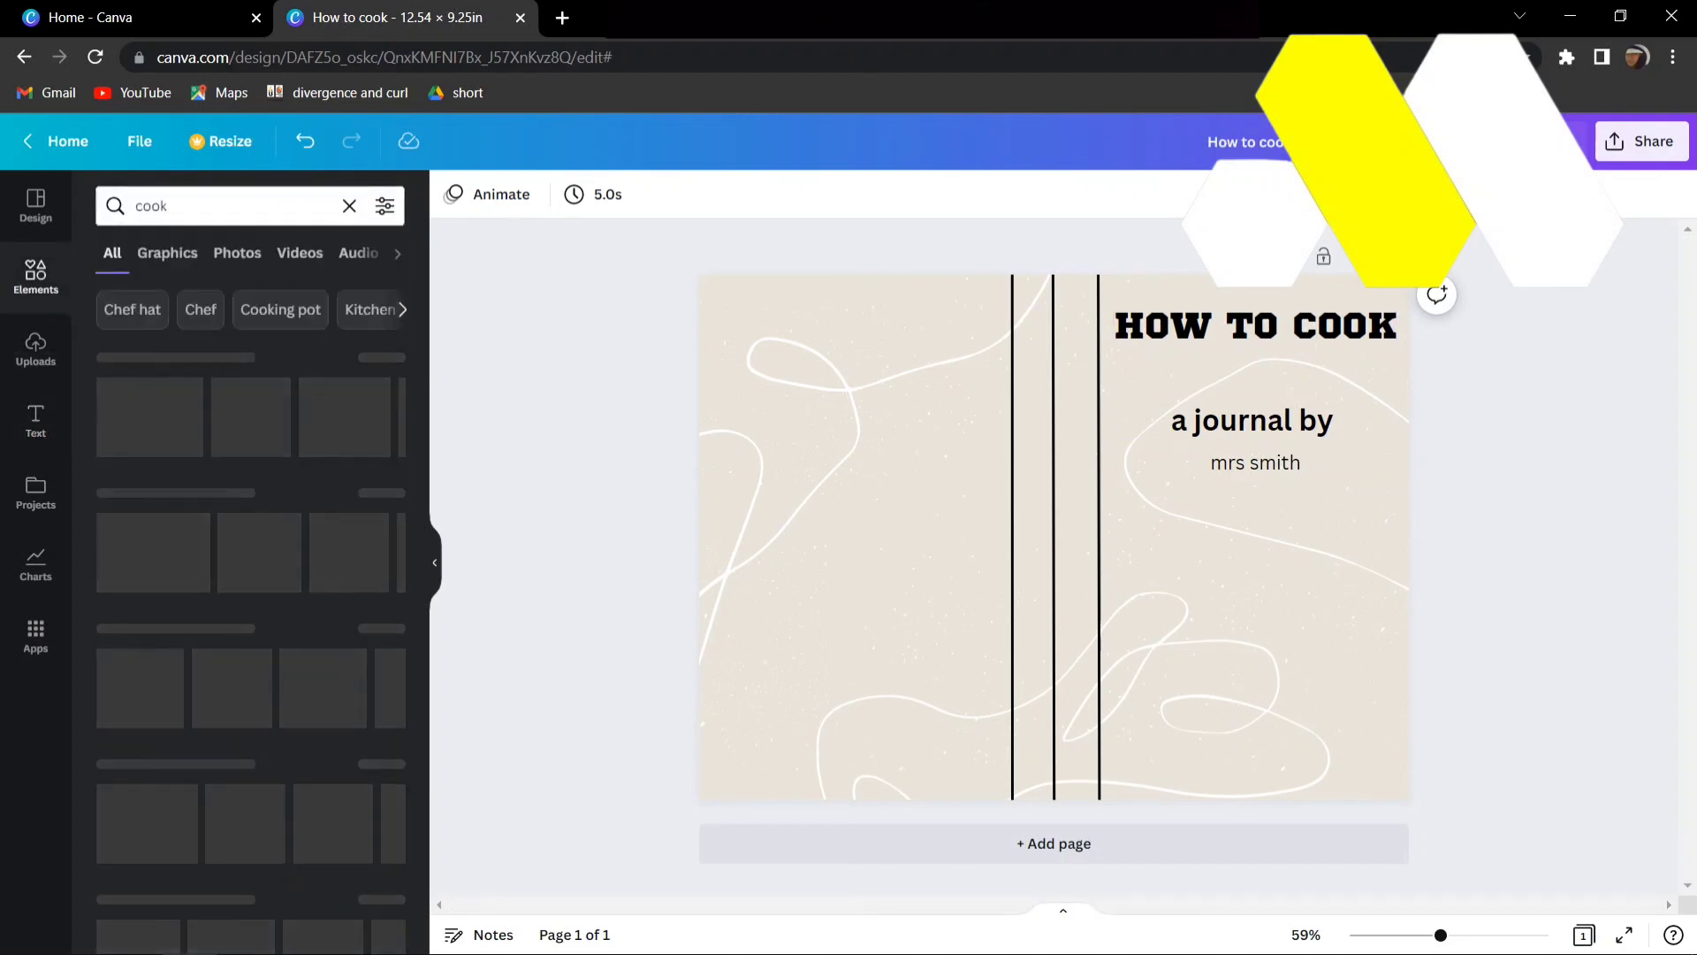
left_click(222, 416)
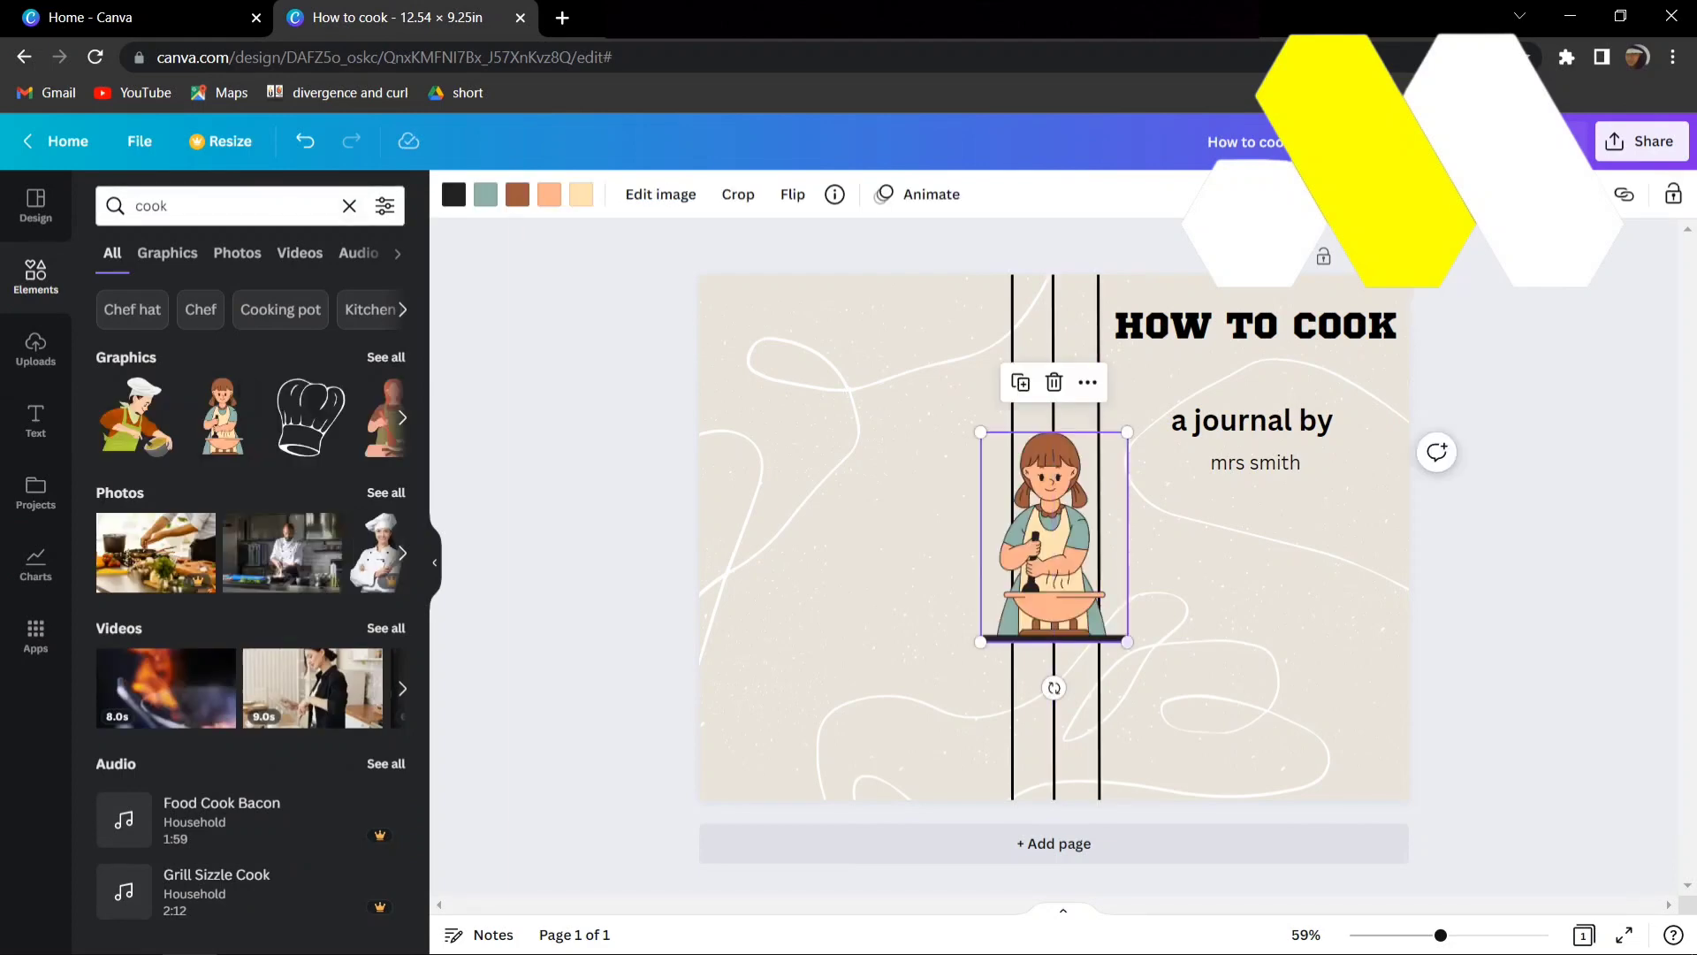
left_click_drag(1054, 536, 1257, 610)
left_click(1505, 570)
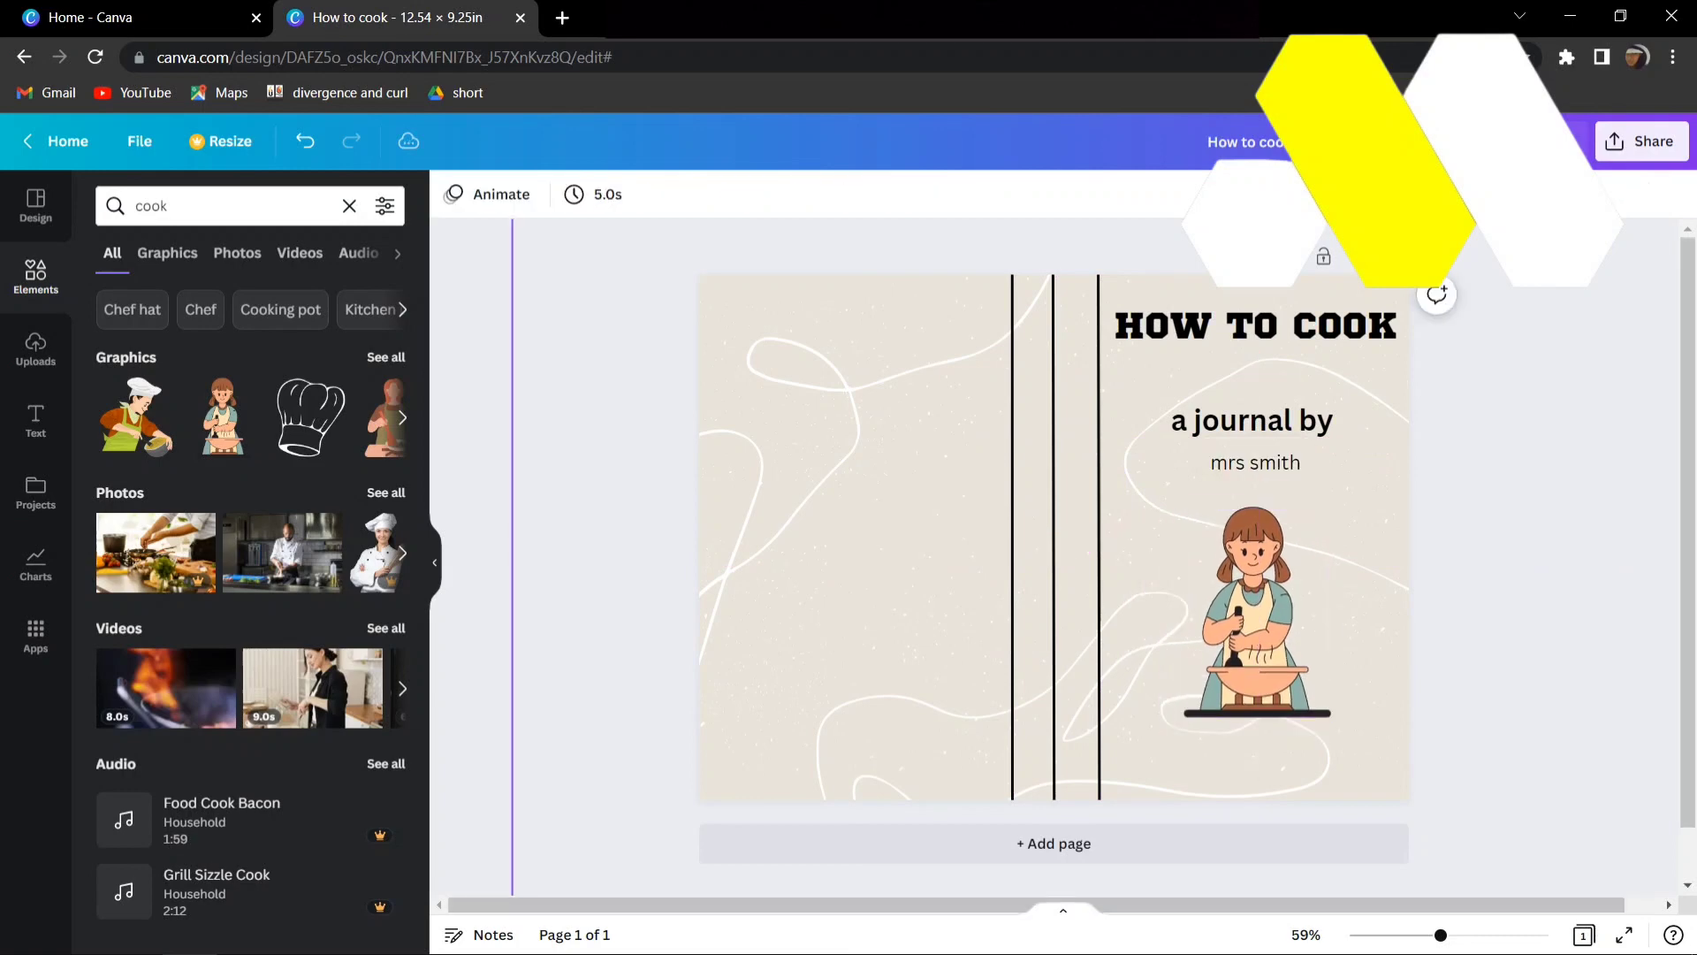
- Add the outlined chef hat graphic and place it on the back cover, level with the girl graphic
left_click(311, 418)
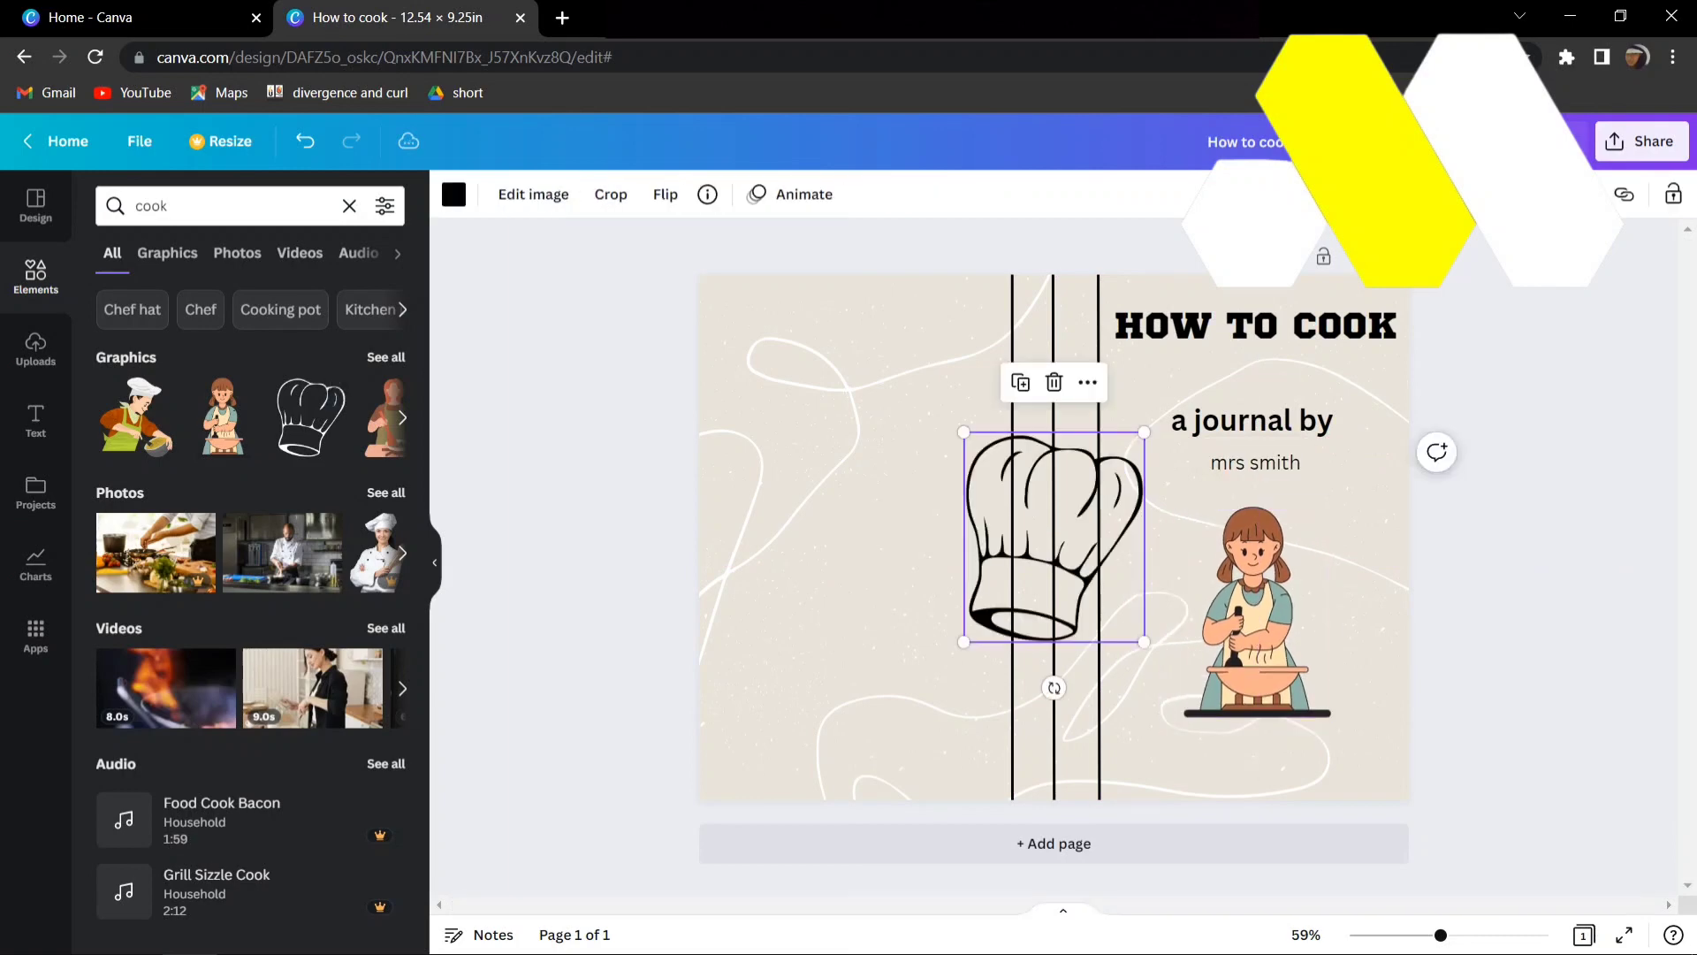
left_click_drag(1054, 538, 854, 611)
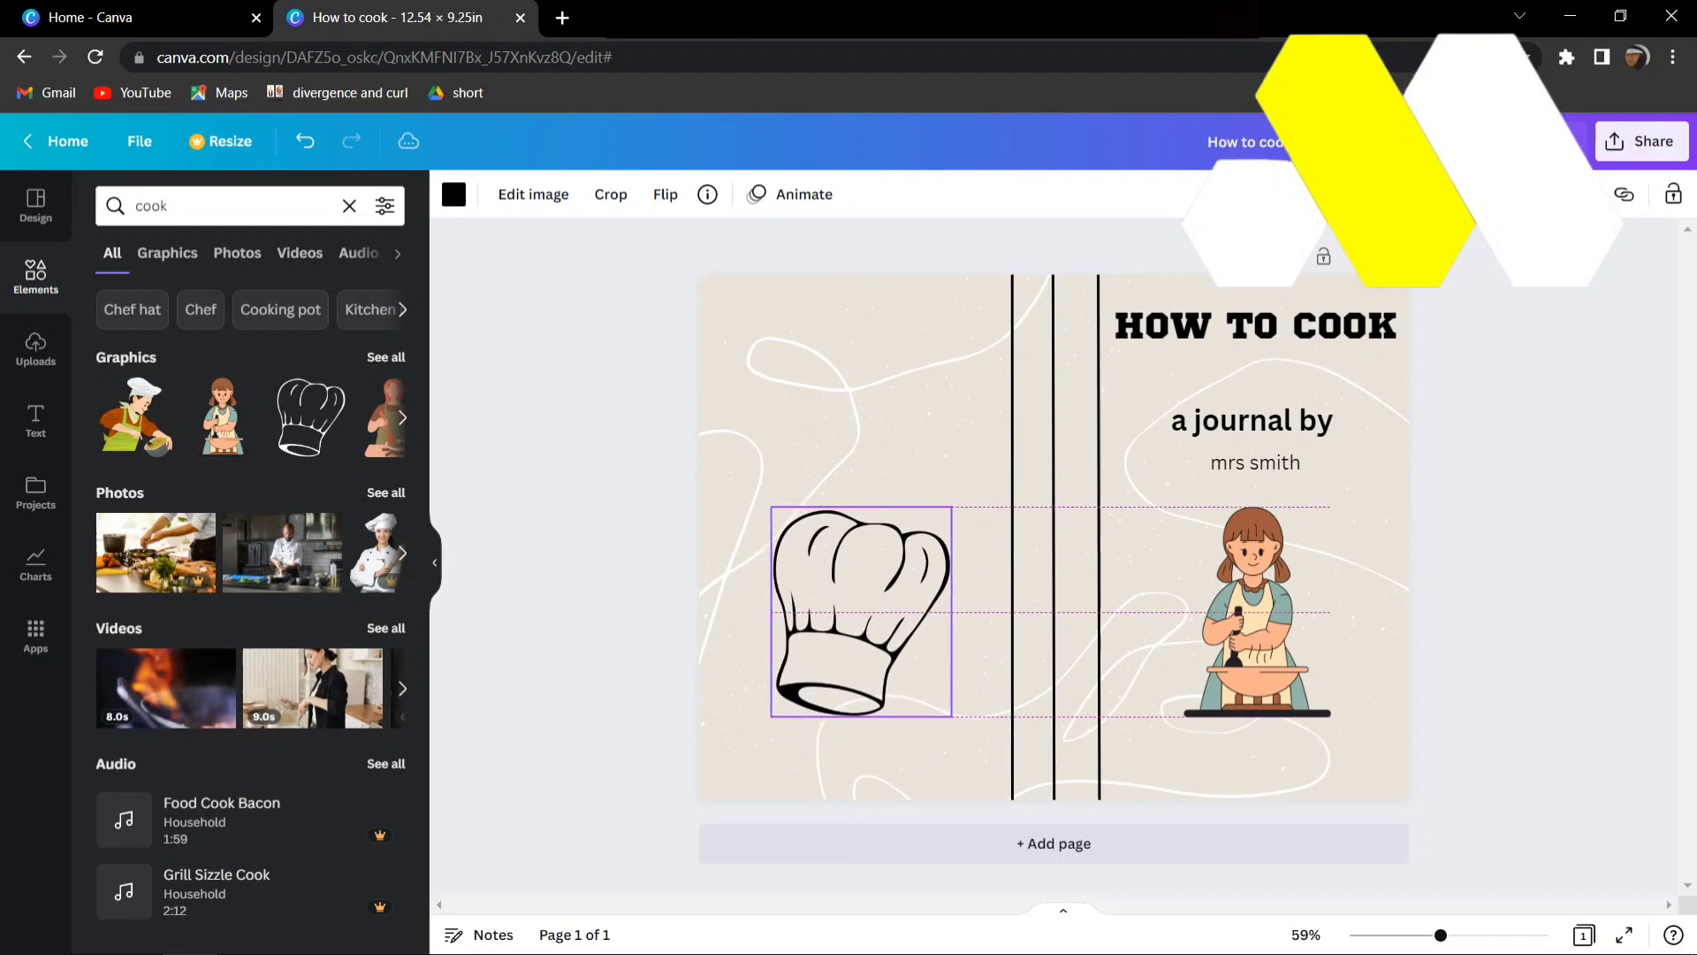
mouse_move(862, 611)
left_mouse_down()
mouse_move(842, 618)
mouse_move(856, 612)
left_mouse_up()
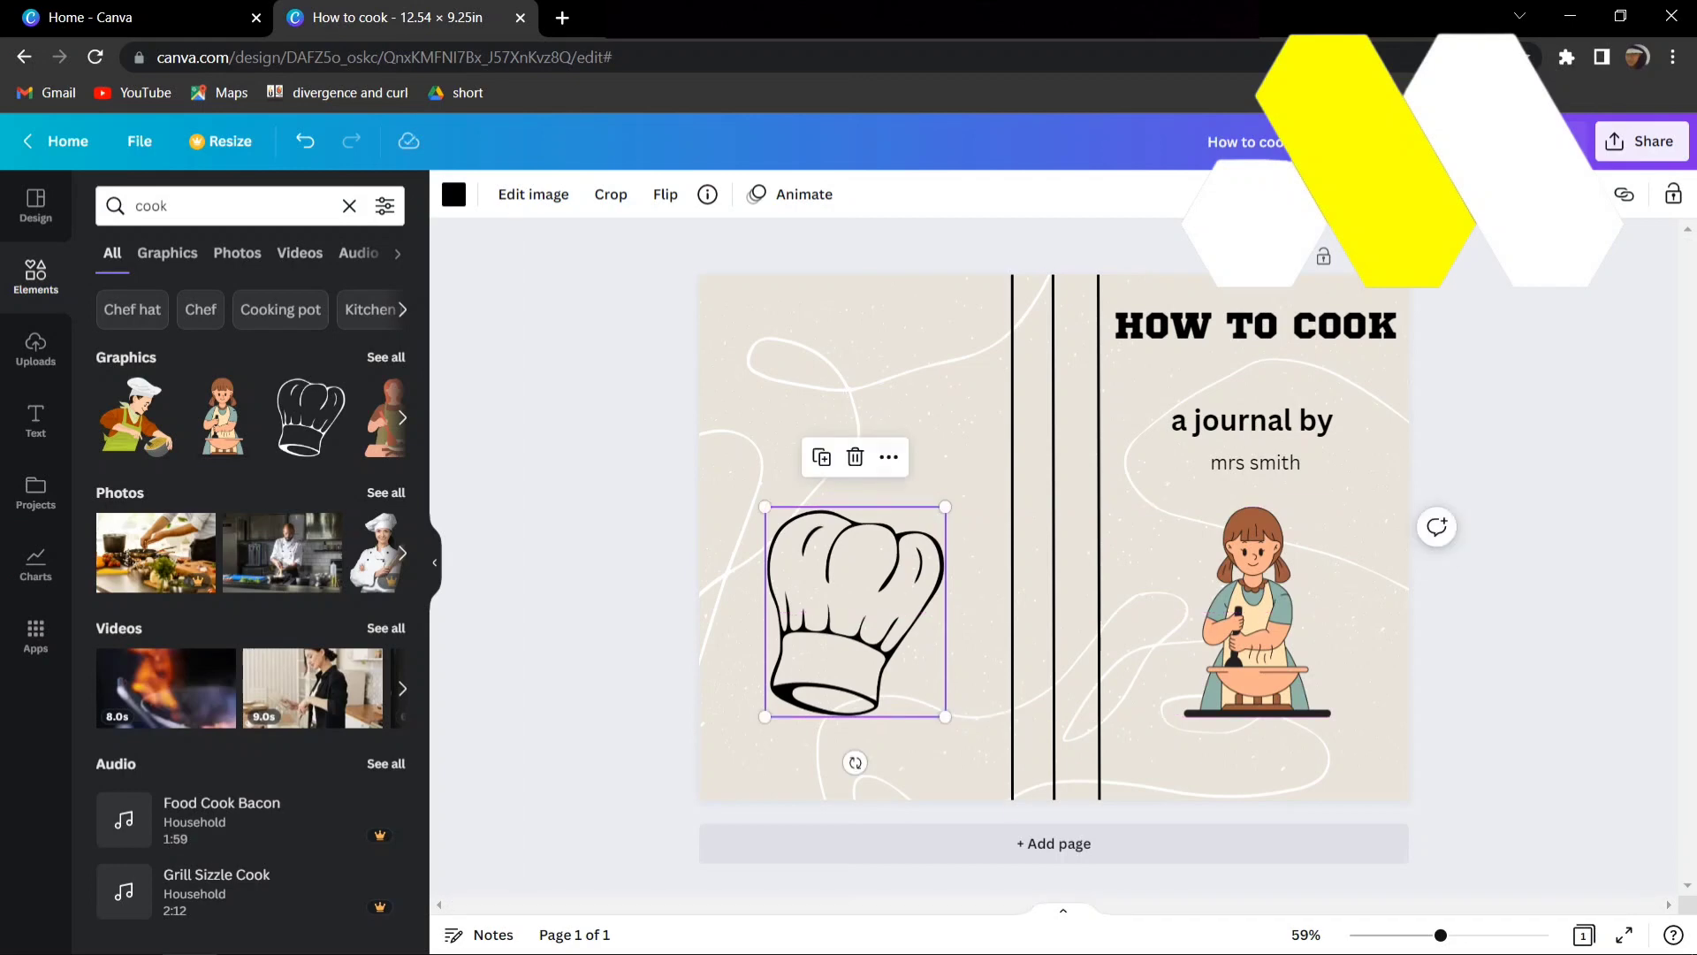
left_click(613, 583)
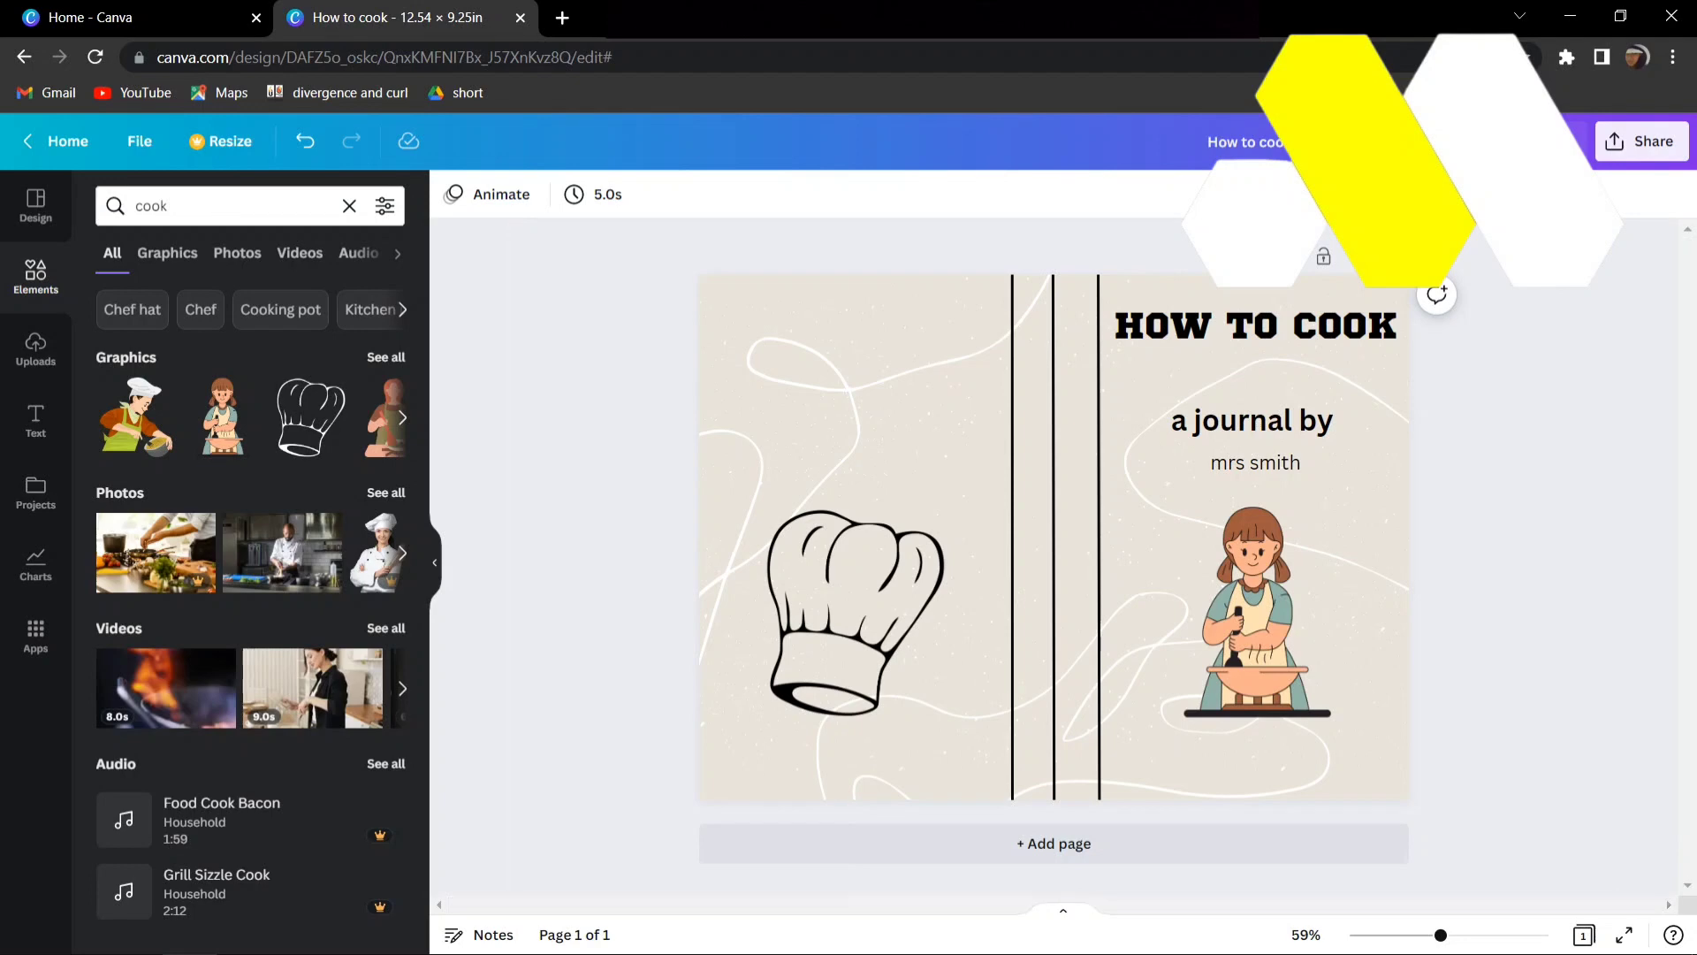
- Search the web for "canva" in a new browser tab and open the Canva home page
key("ctrl+t")
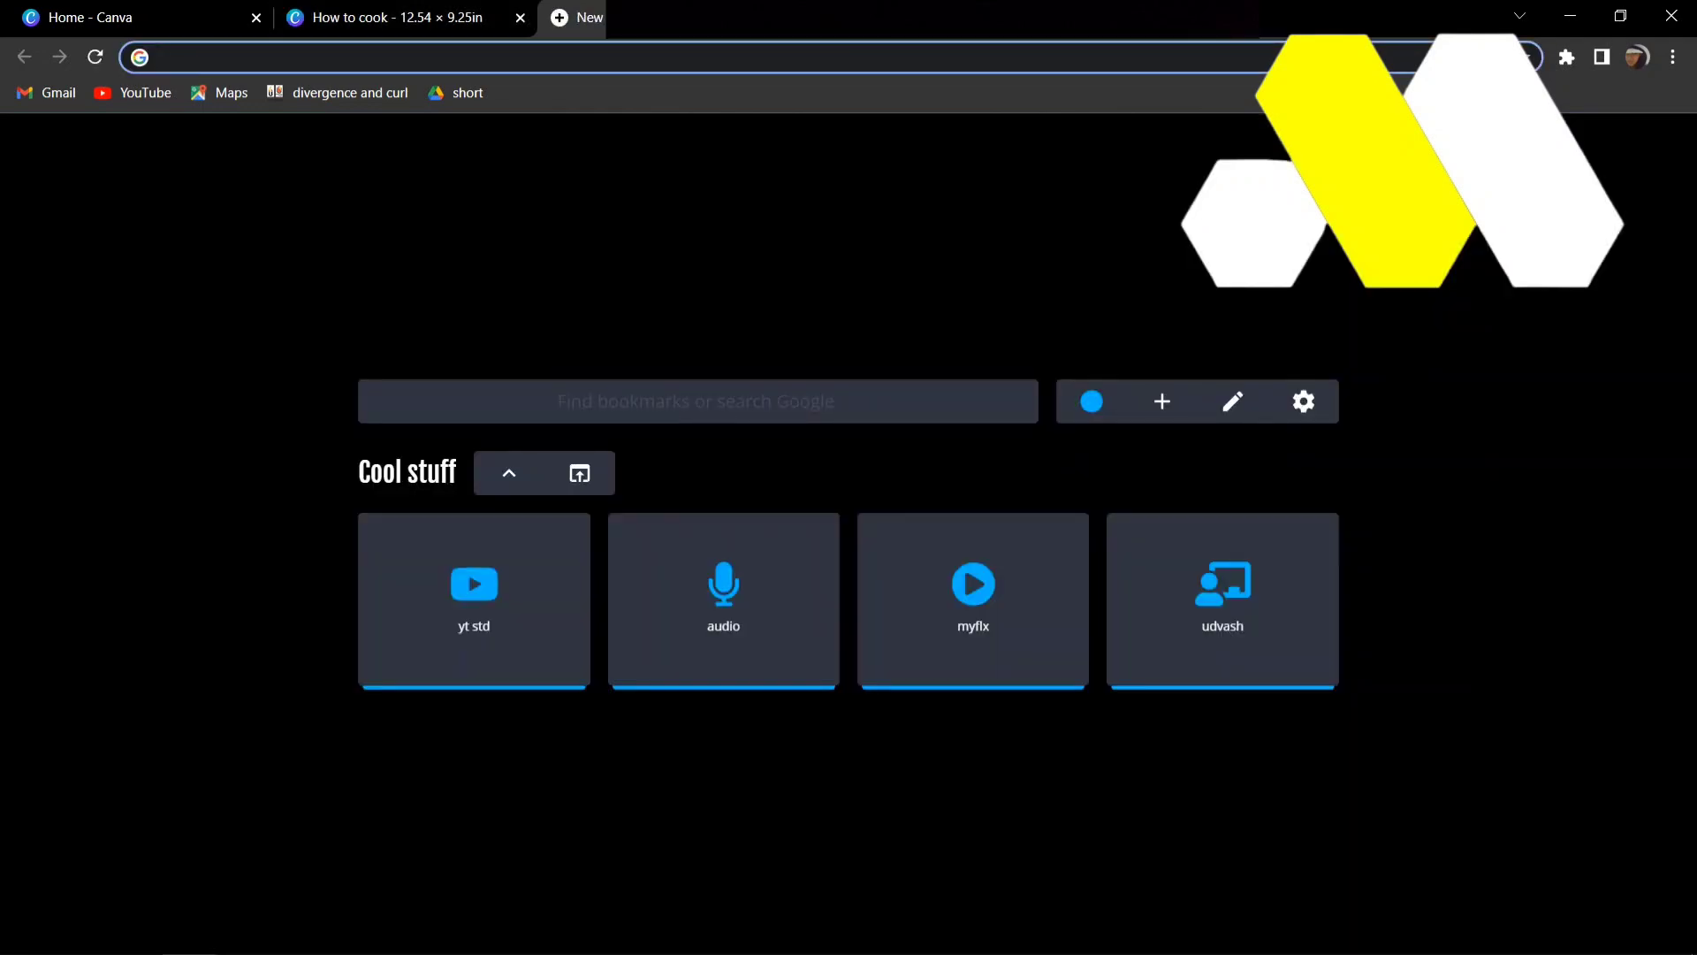
type("canva")
key("Return")
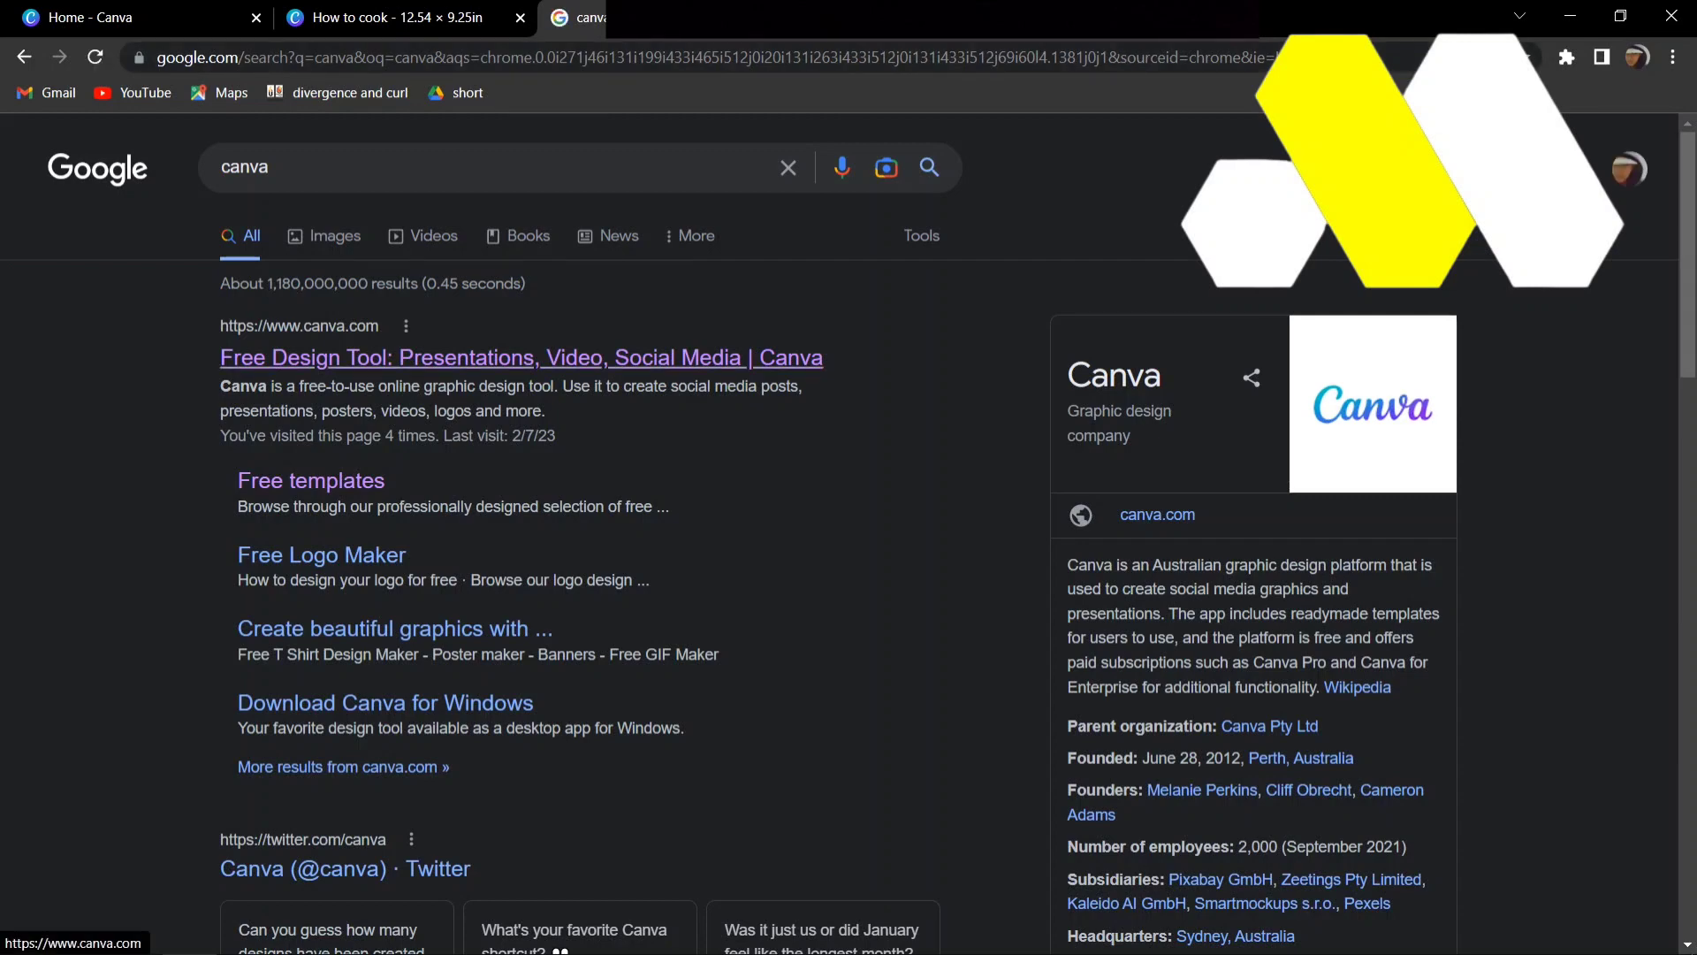
left_click(522, 358)
left_click(398, 18)
left_click(591, 17)
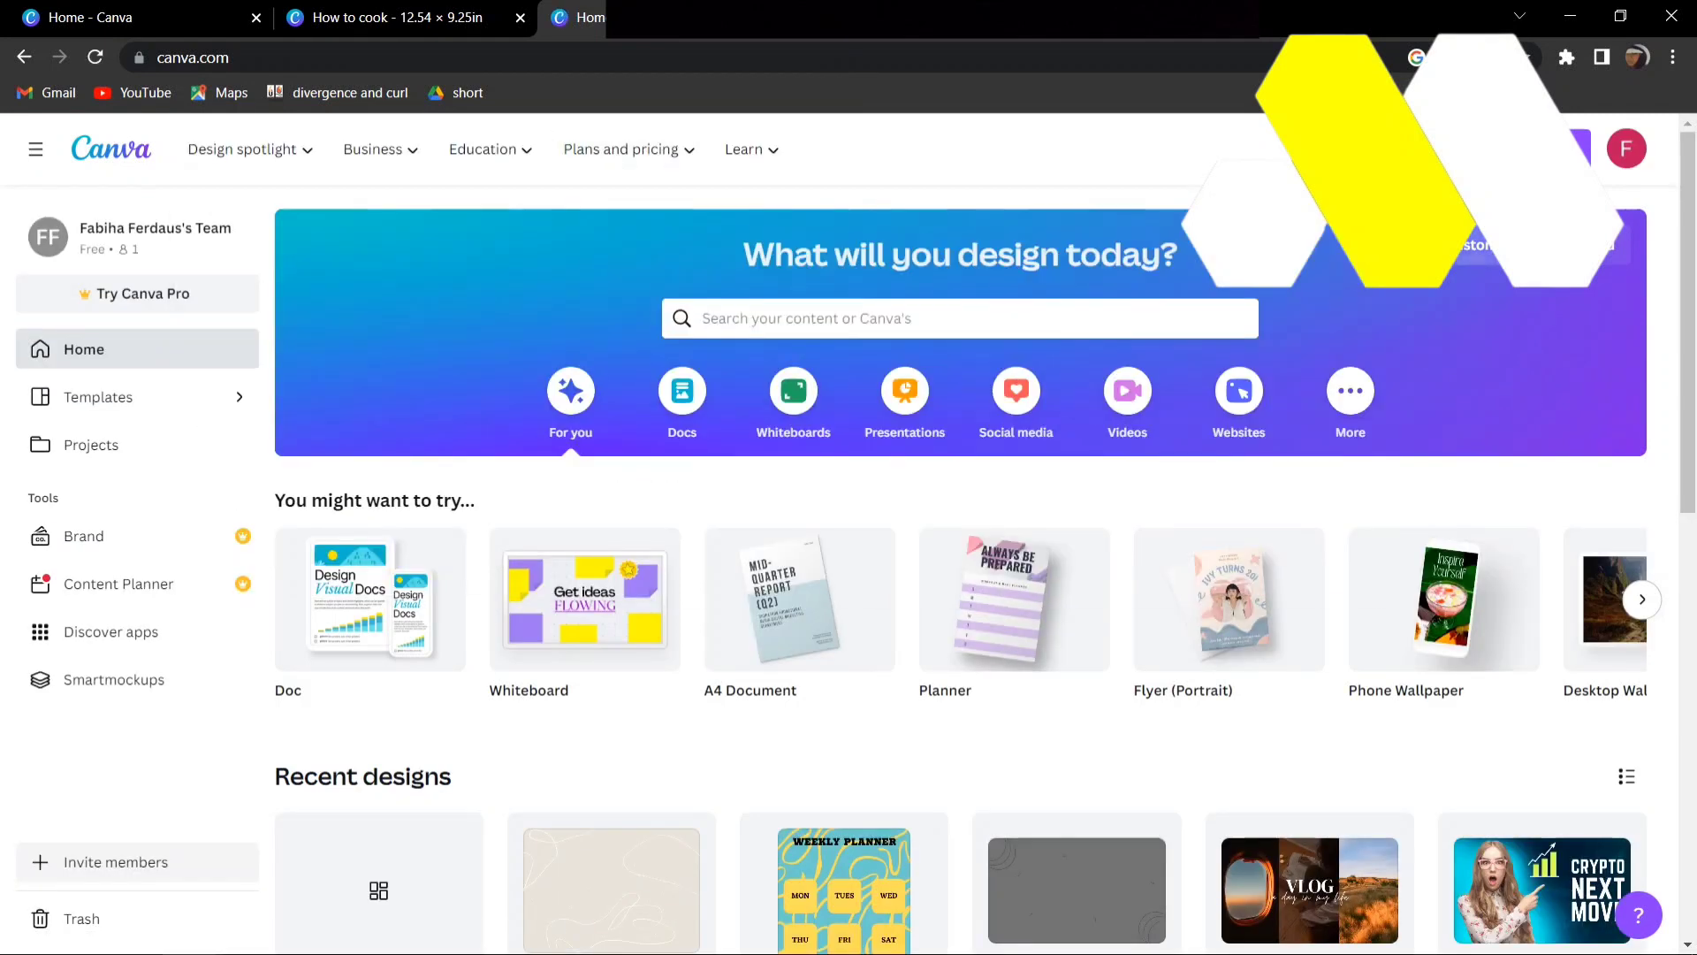
- Create a new custom-size design of 6 × 9 in and close the leftover Canva home page
left_click(1490, 246)
left_click(1440, 337)
left_click(1437, 432)
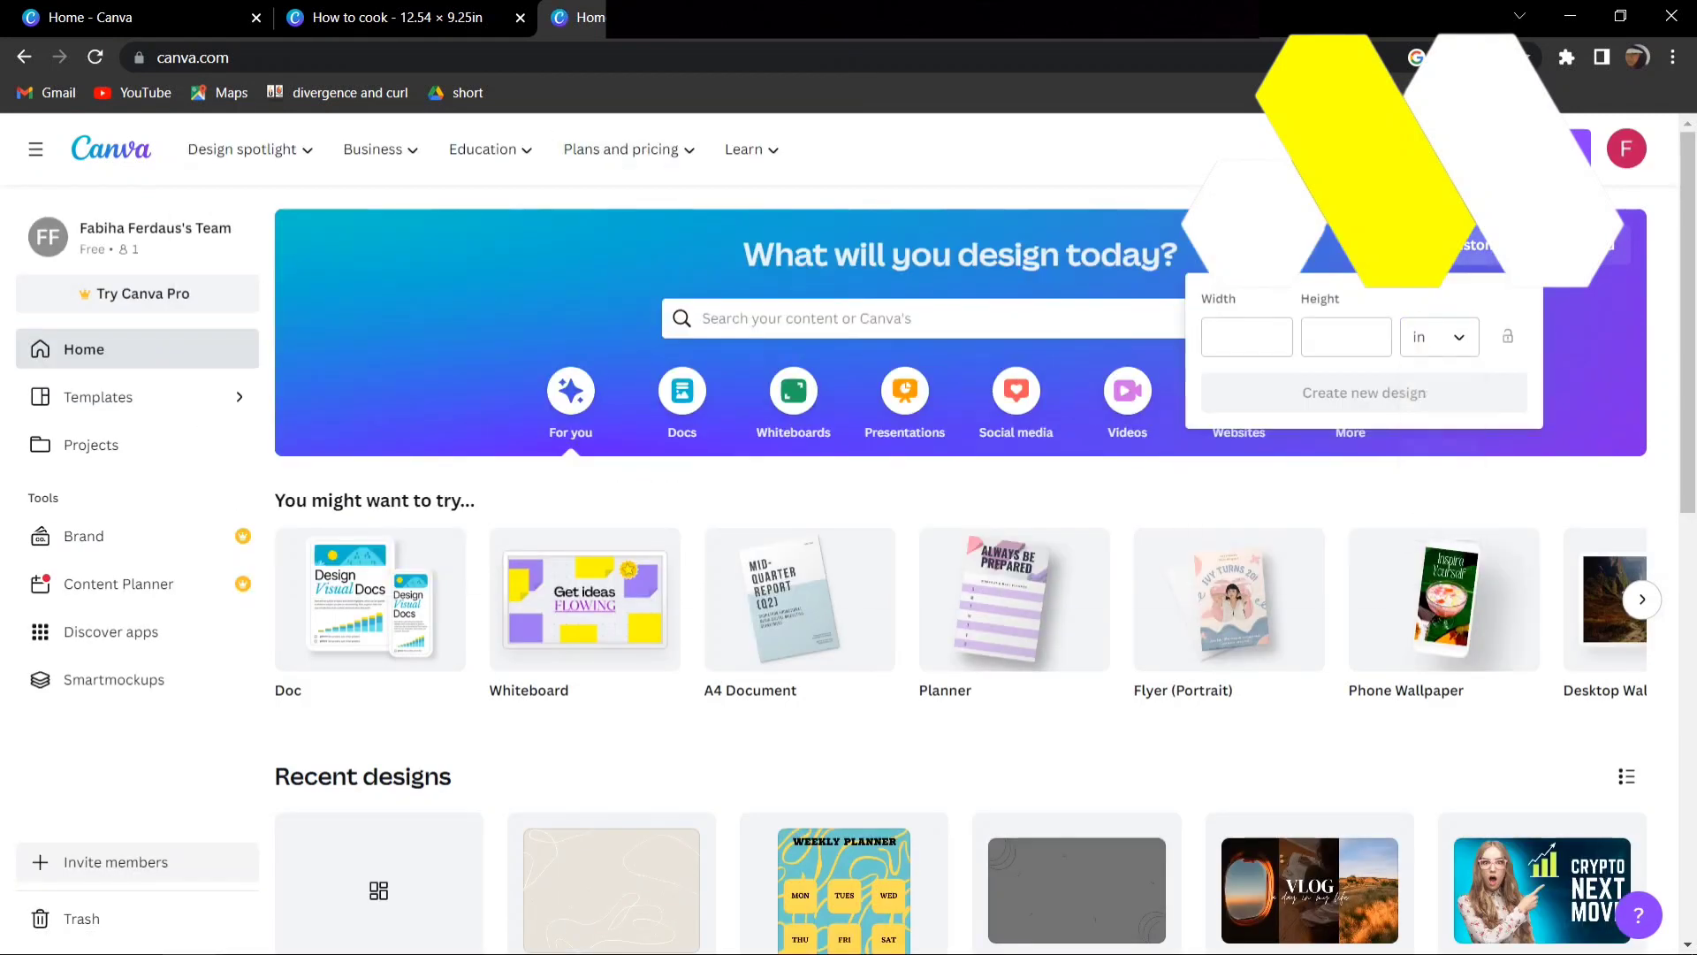
left_click(1246, 337)
type("6")
key("Tab")
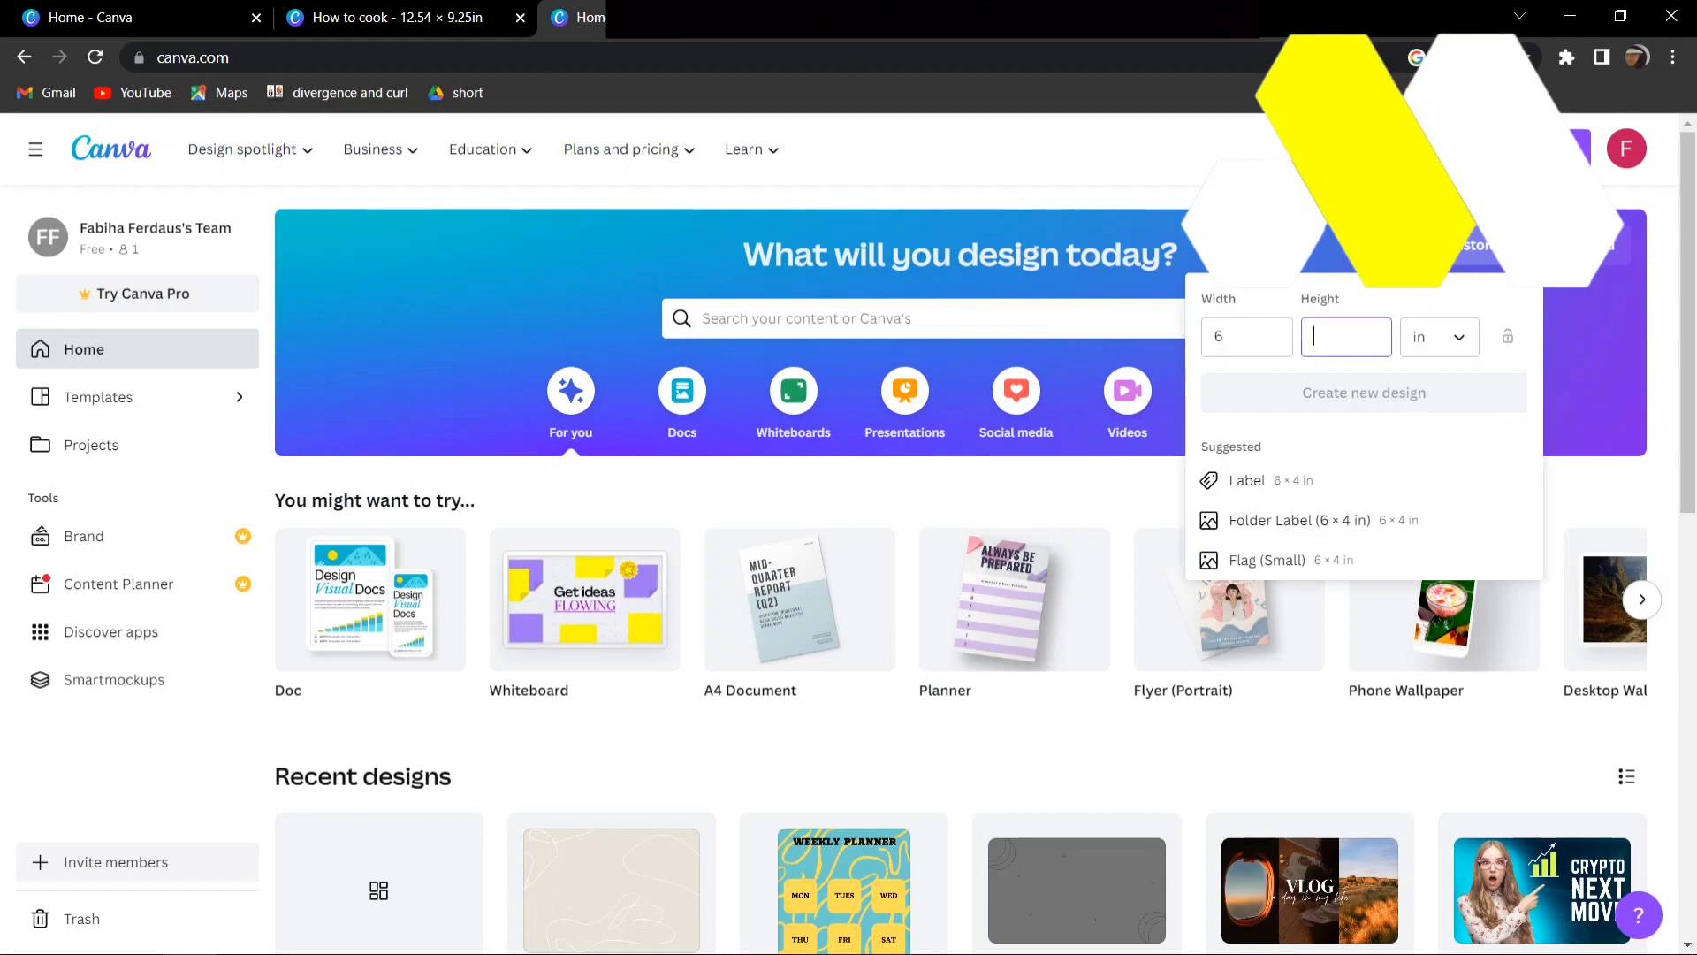
type("9")
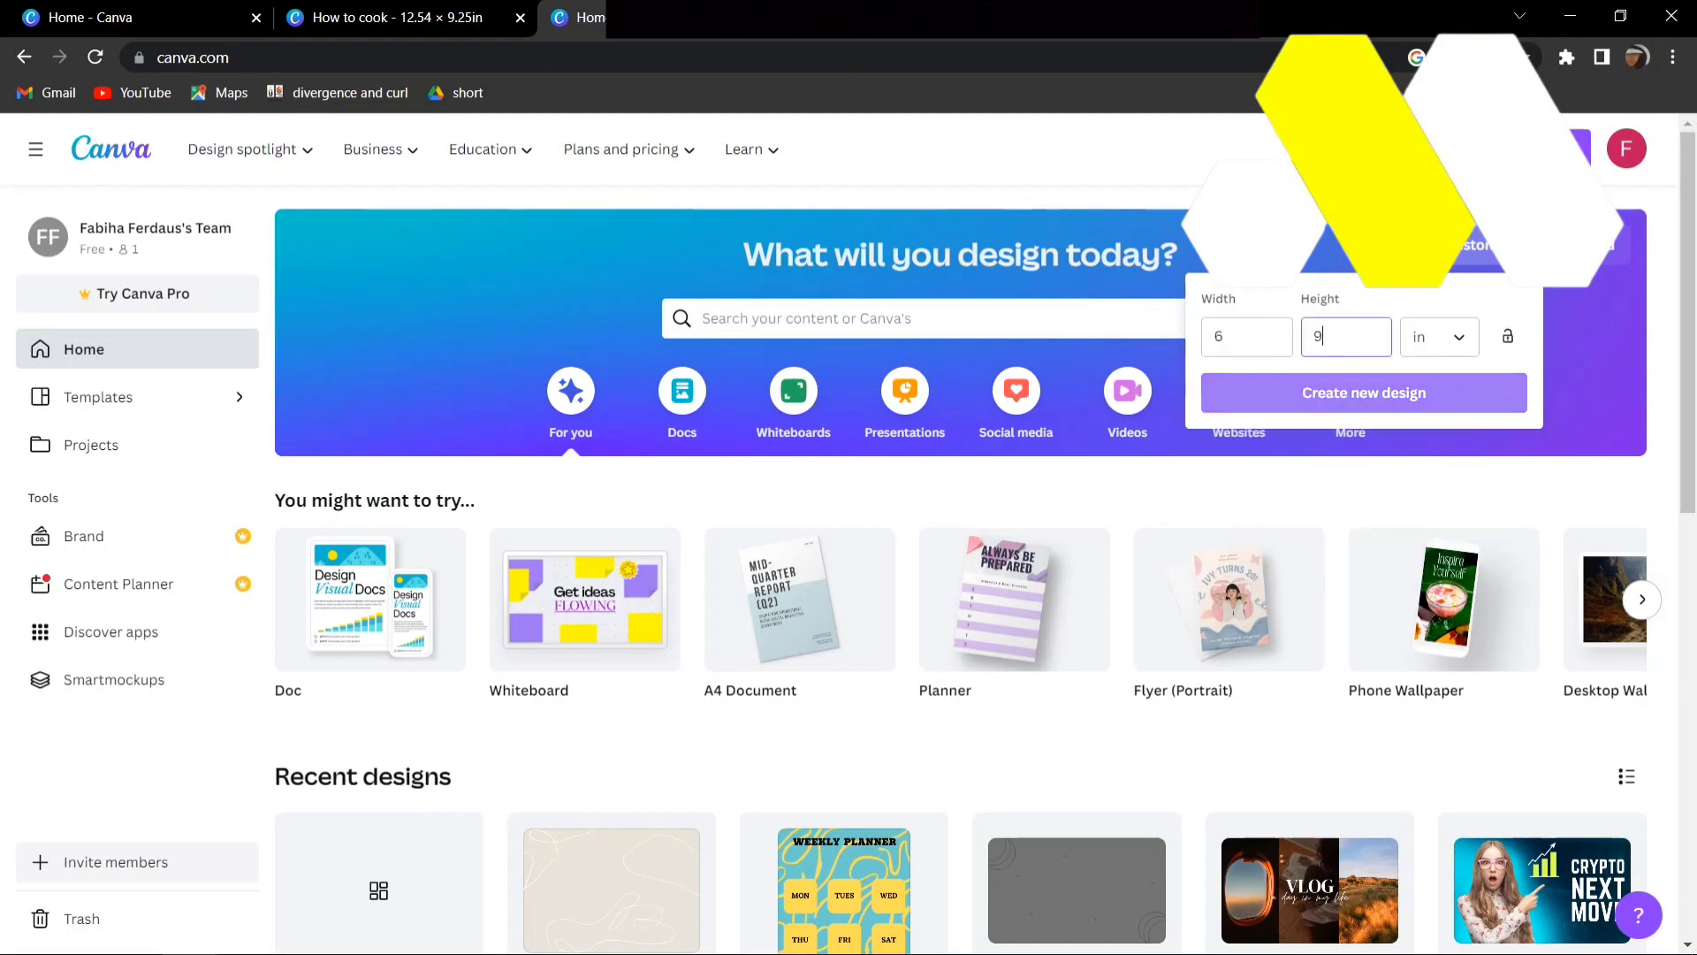
key("Return")
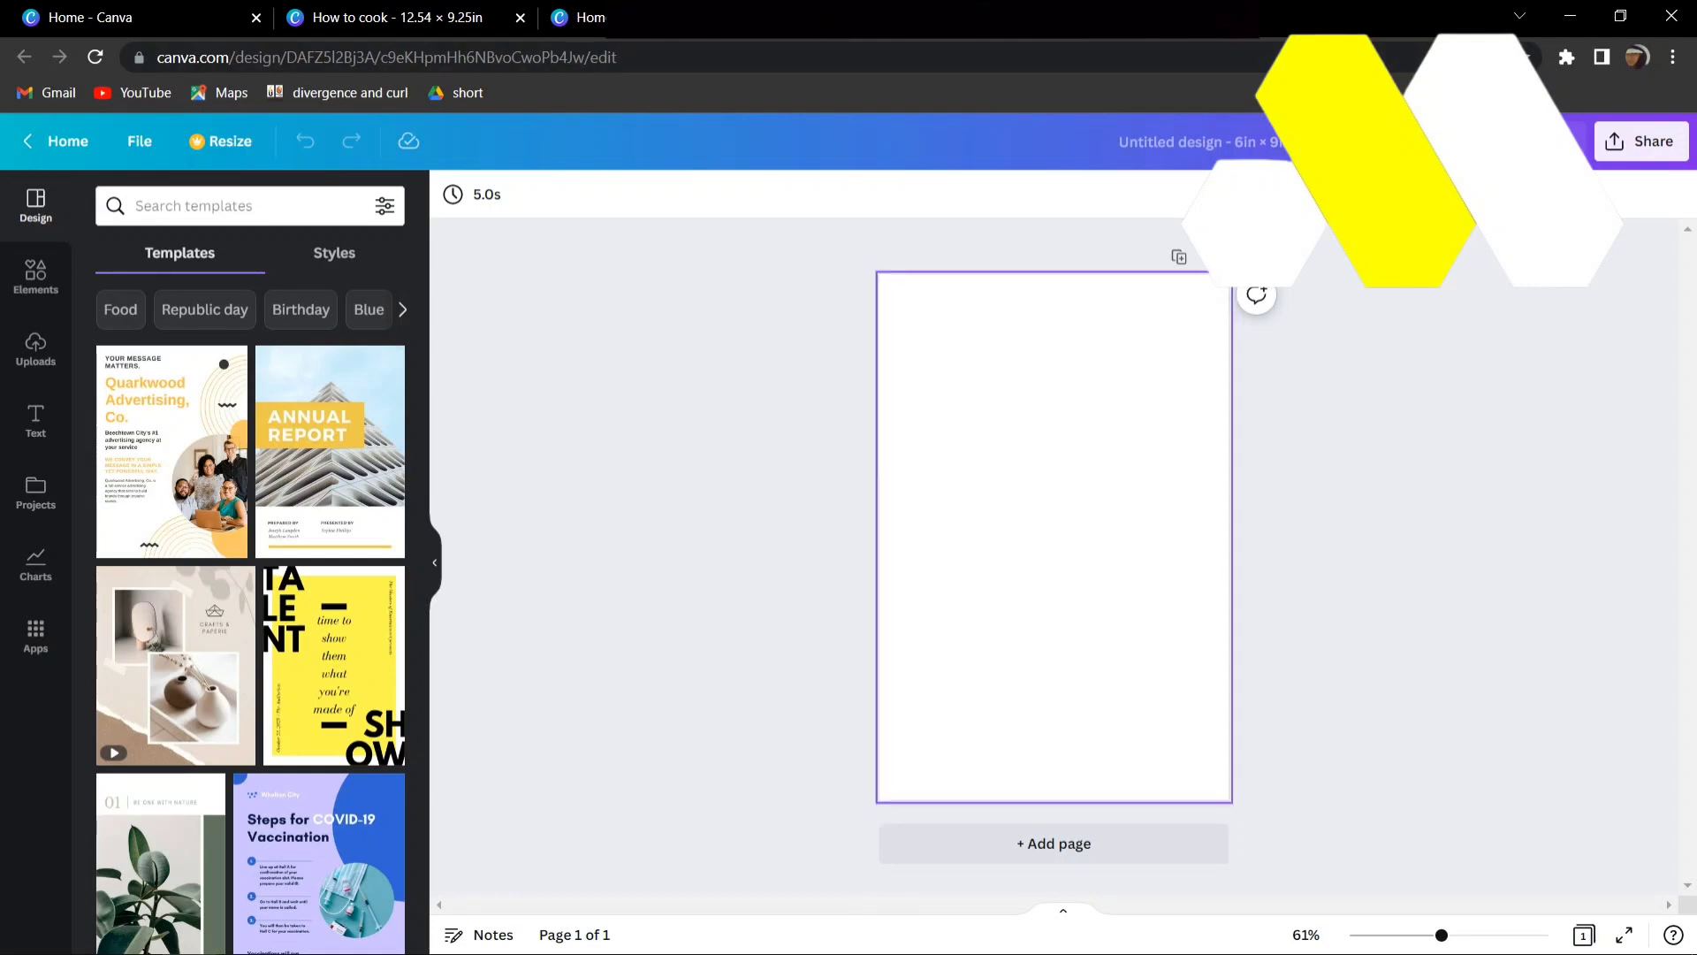
key("ctrl+shift+Tab")
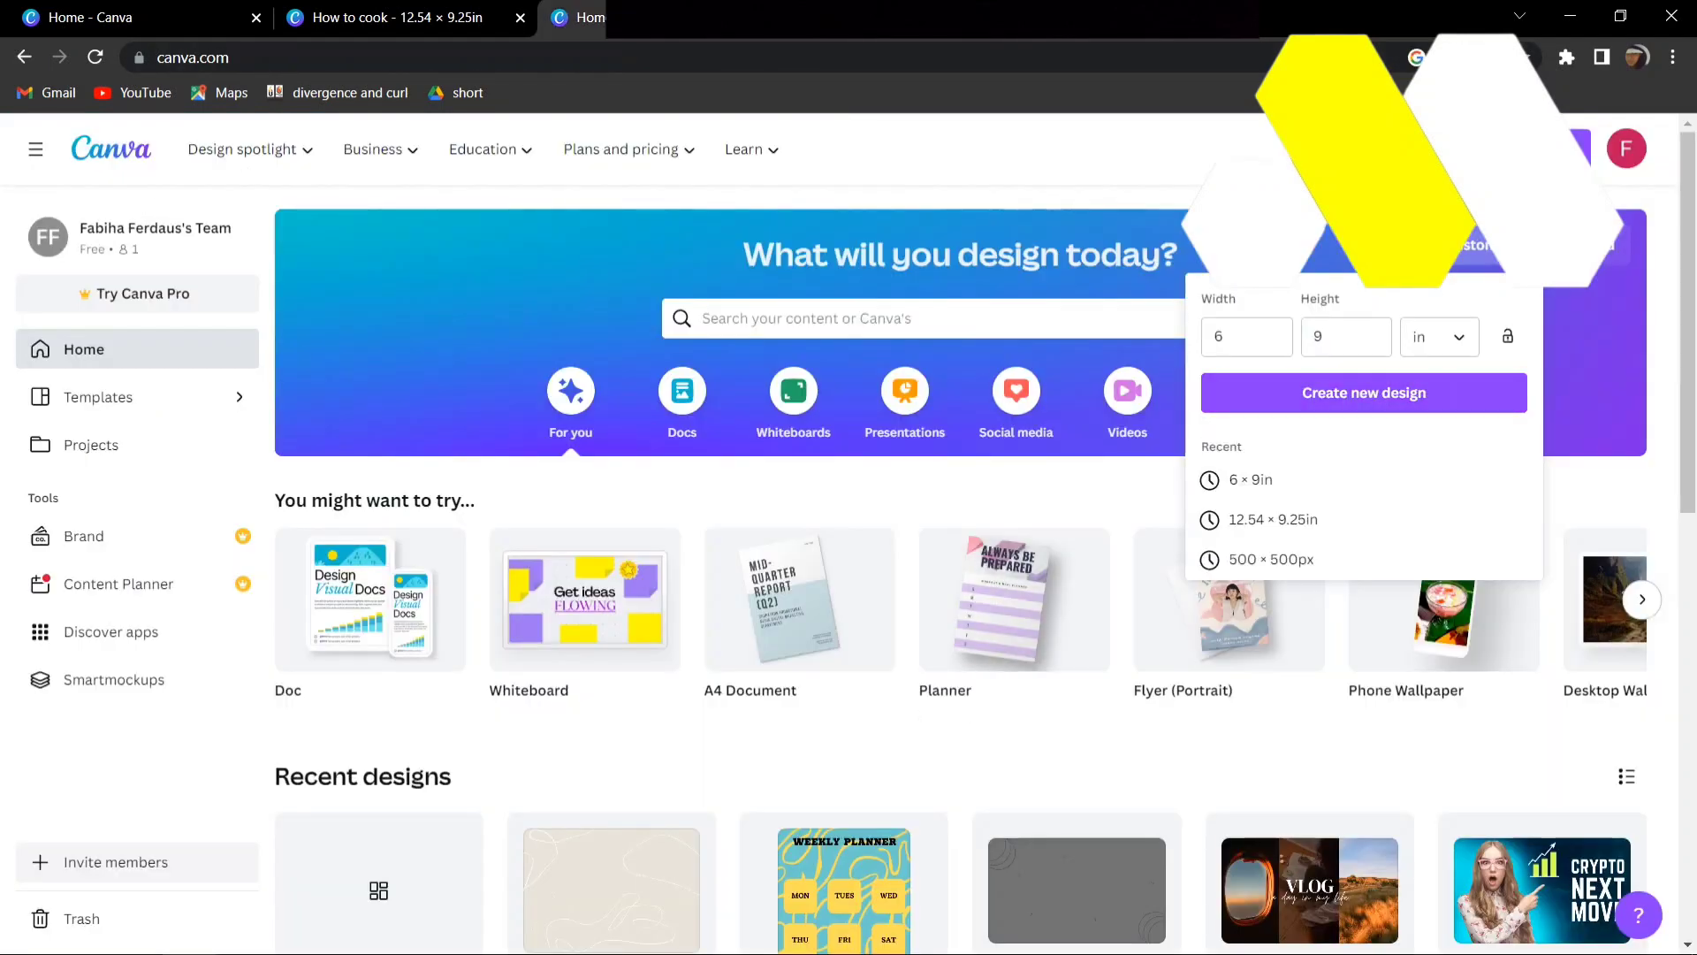
key("ctrl+w")
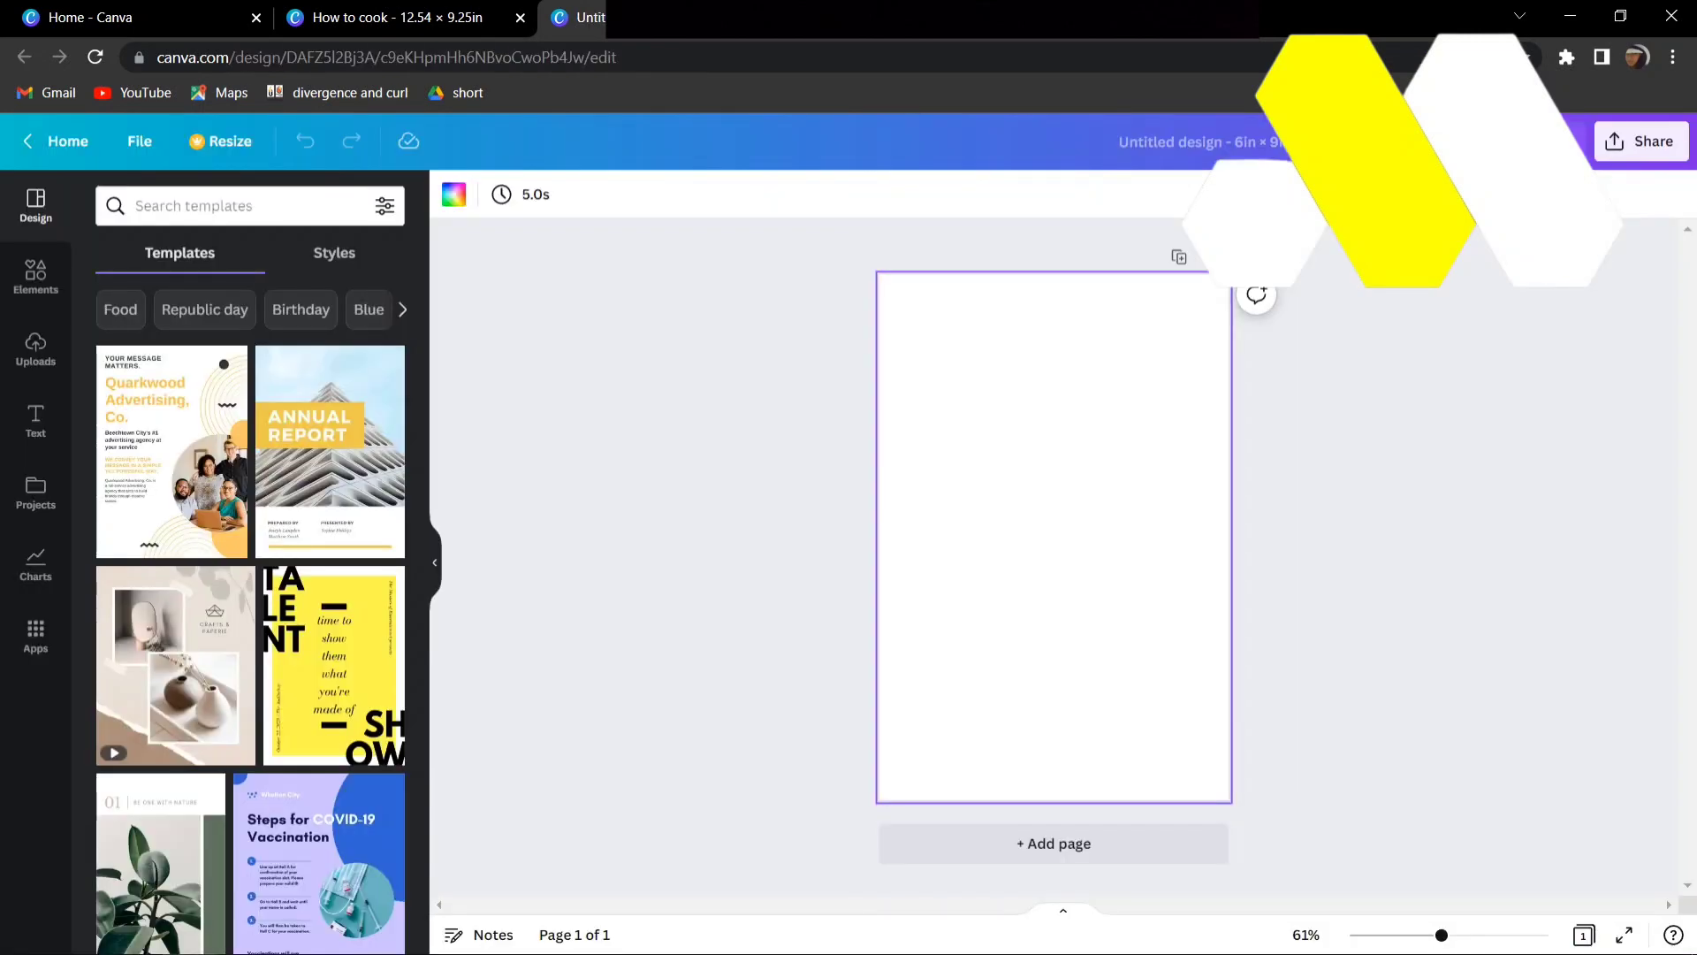
- Look up the beige colour code in the cover design and set the 6 × 9 in page's background to #EDE489
key("ctrl+shift+Tab")
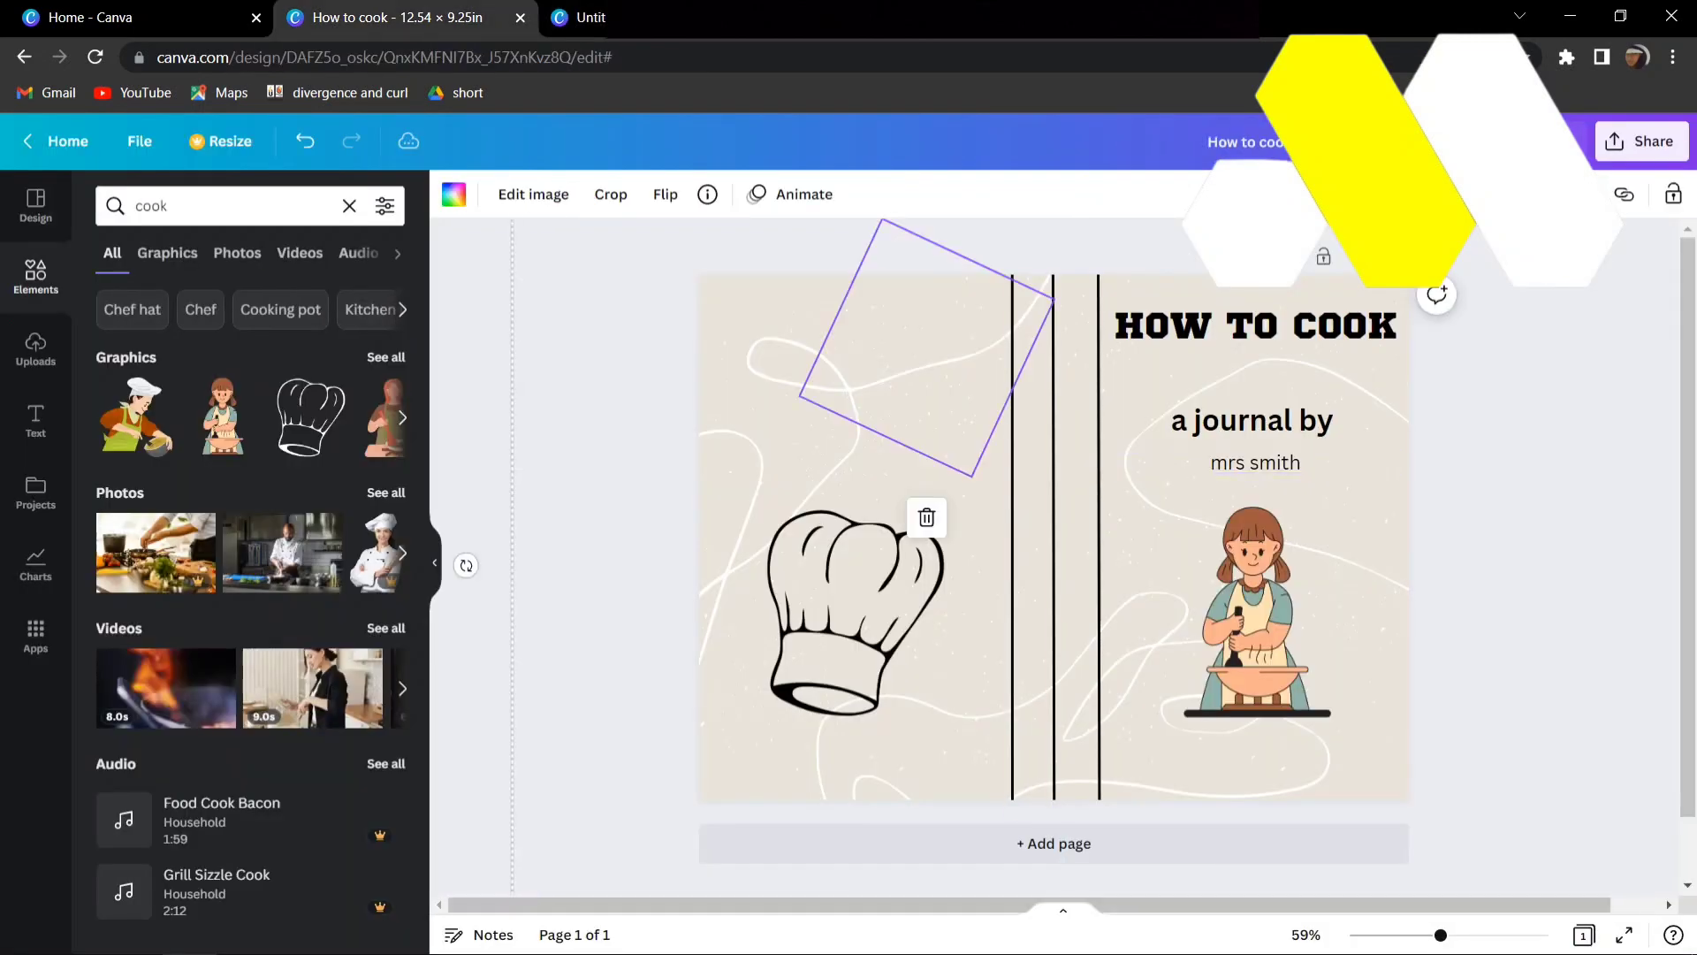
left_click(454, 194)
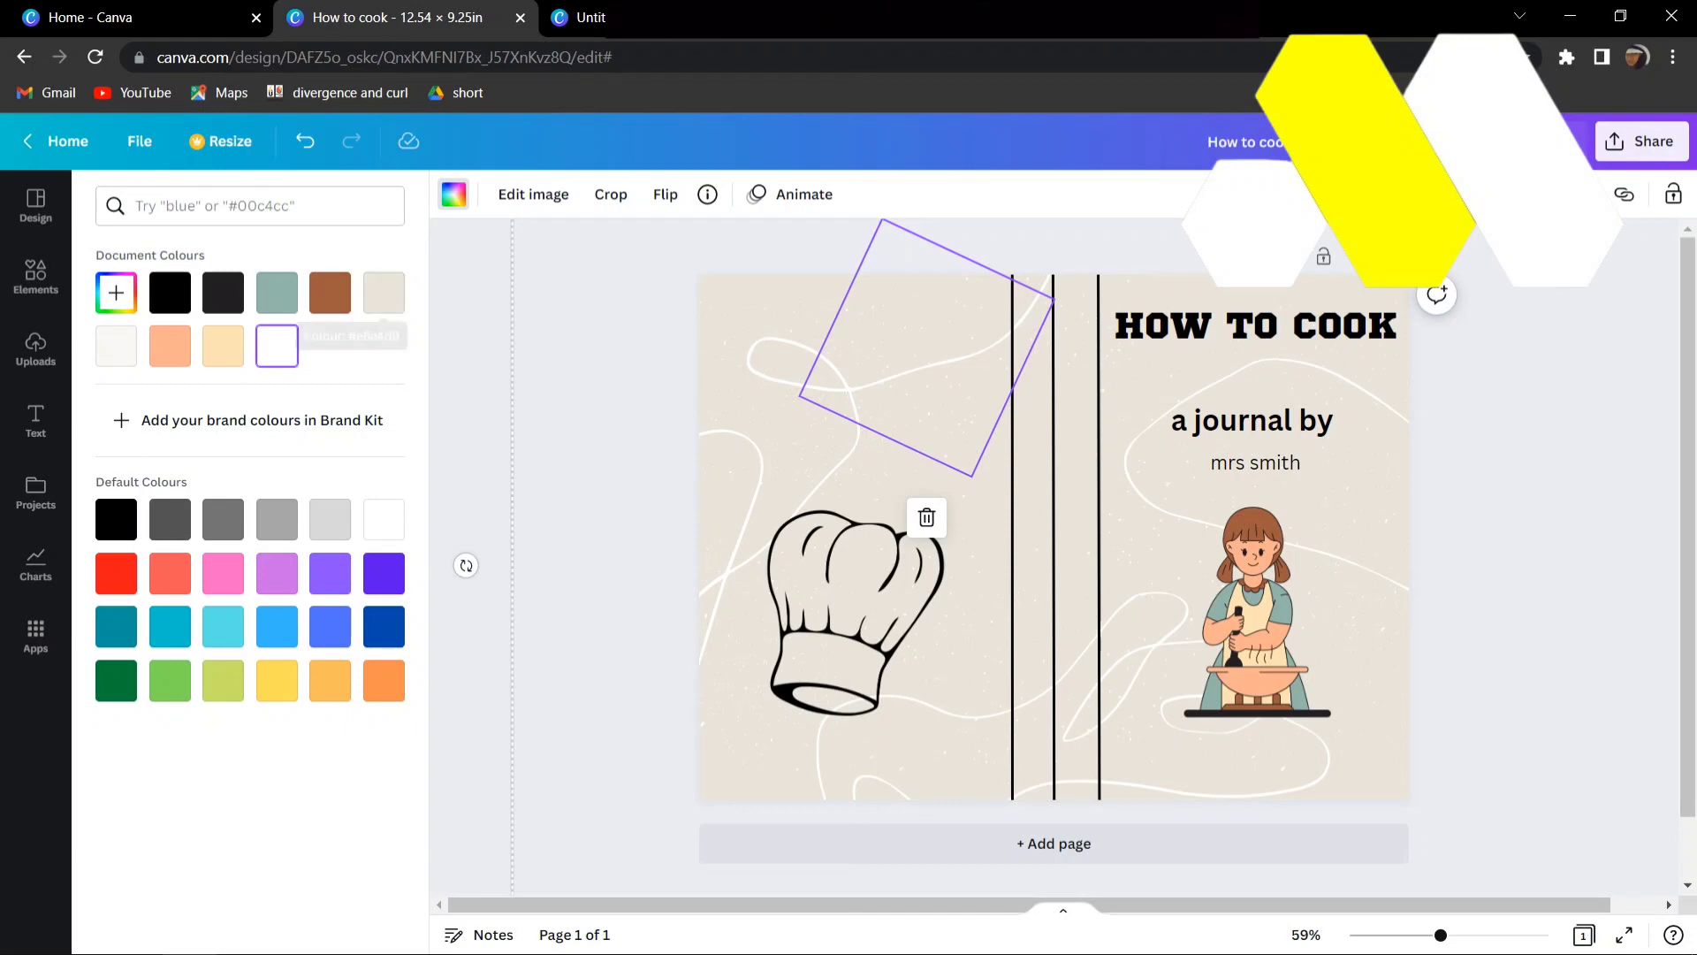
left_click(590, 18)
left_click(454, 195)
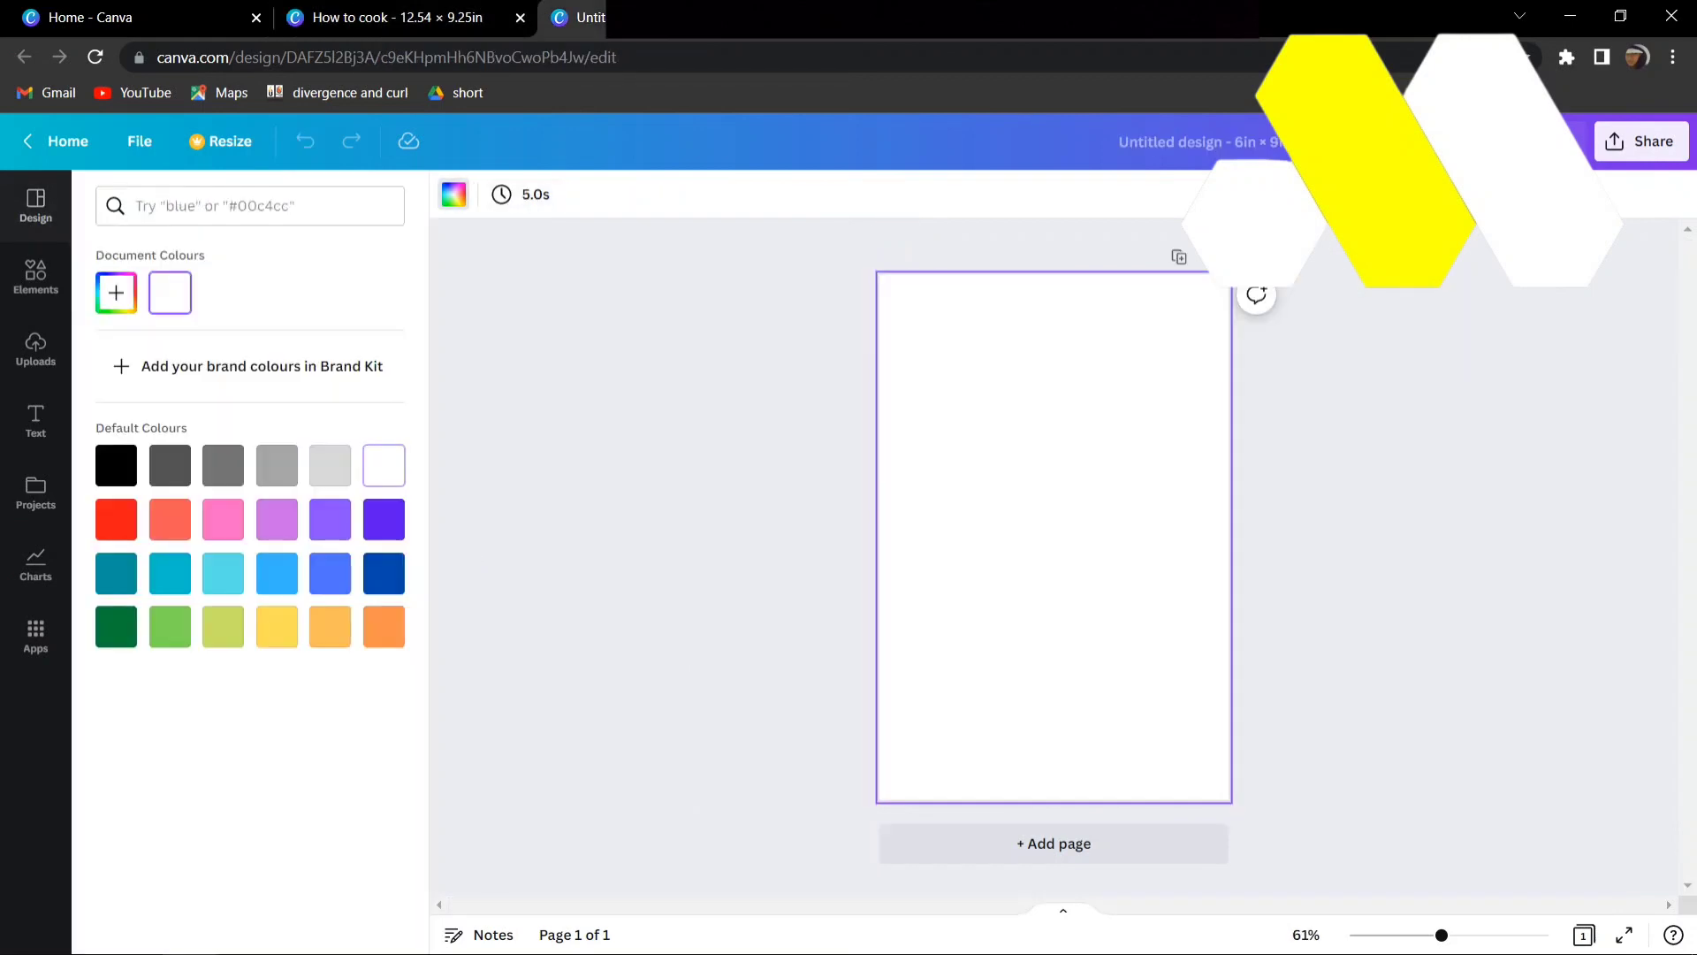
left_click(116, 292)
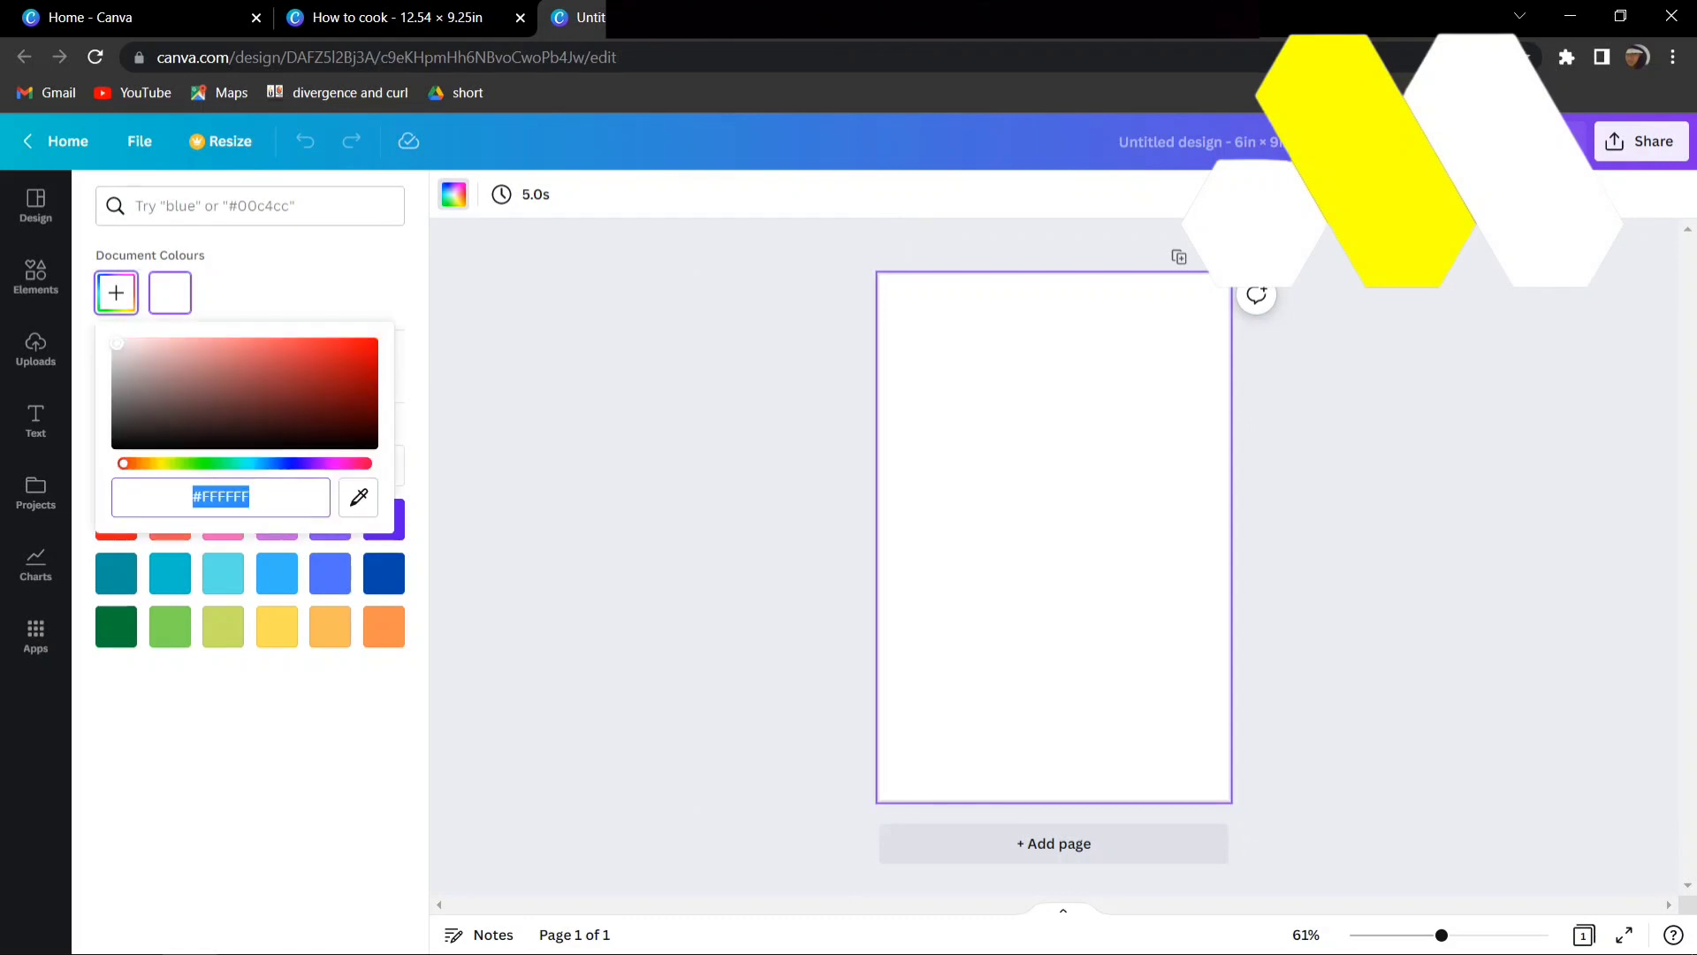
type("#EDE")
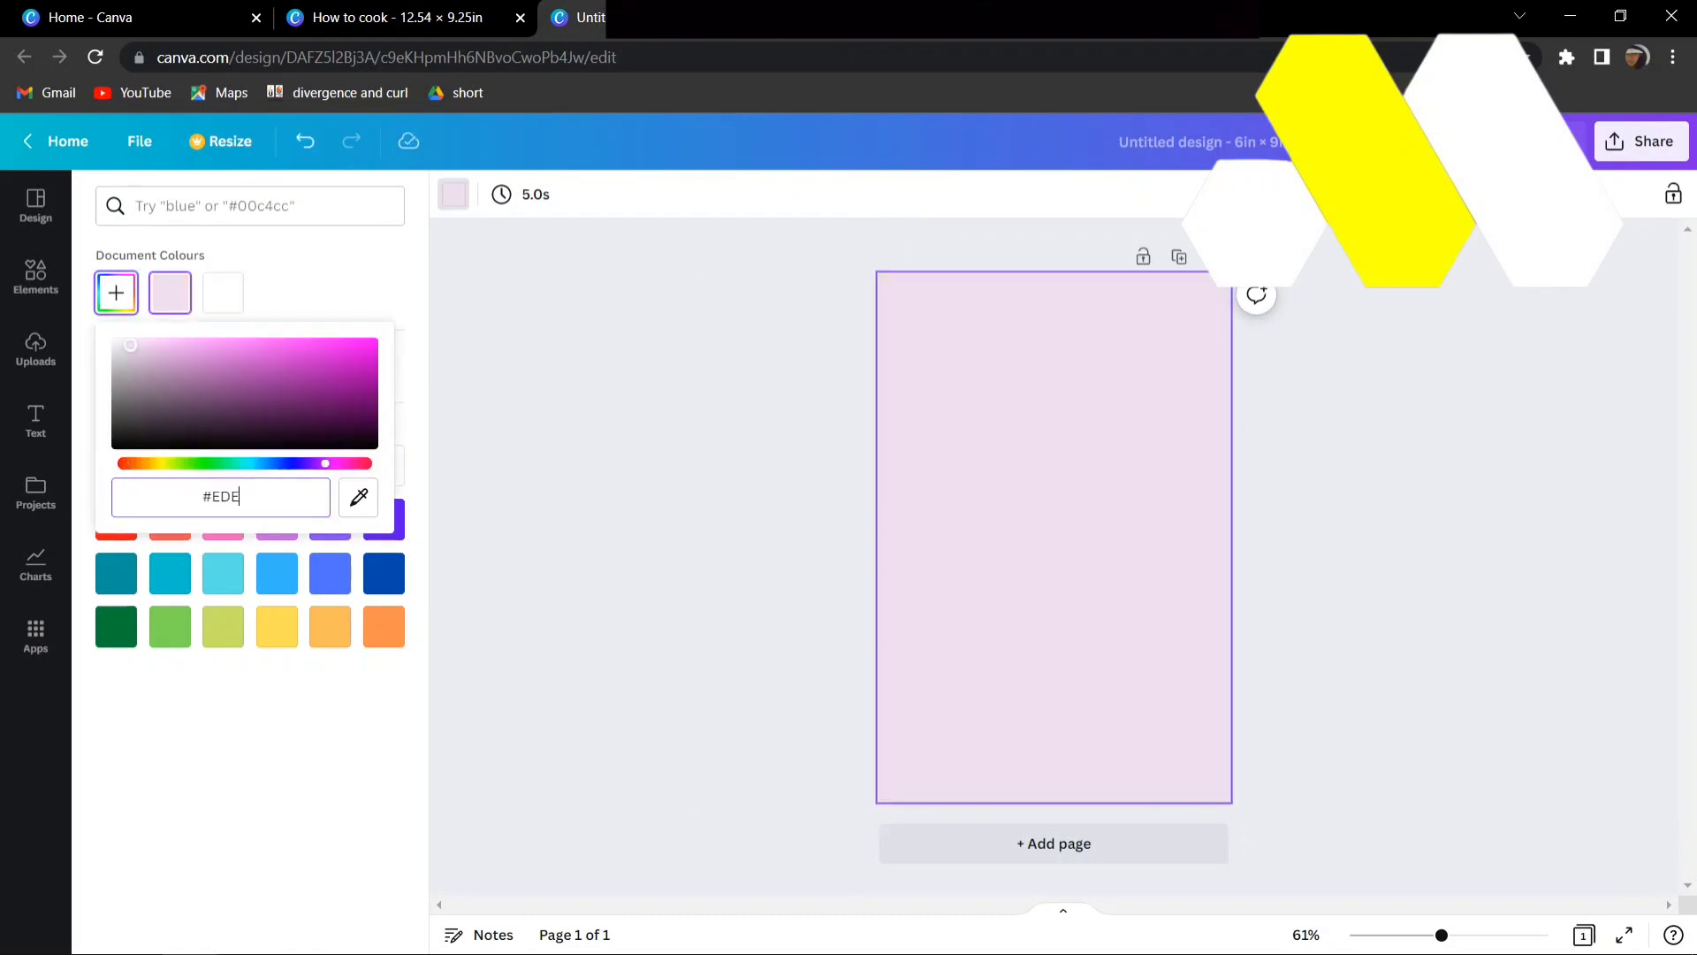
type("489")
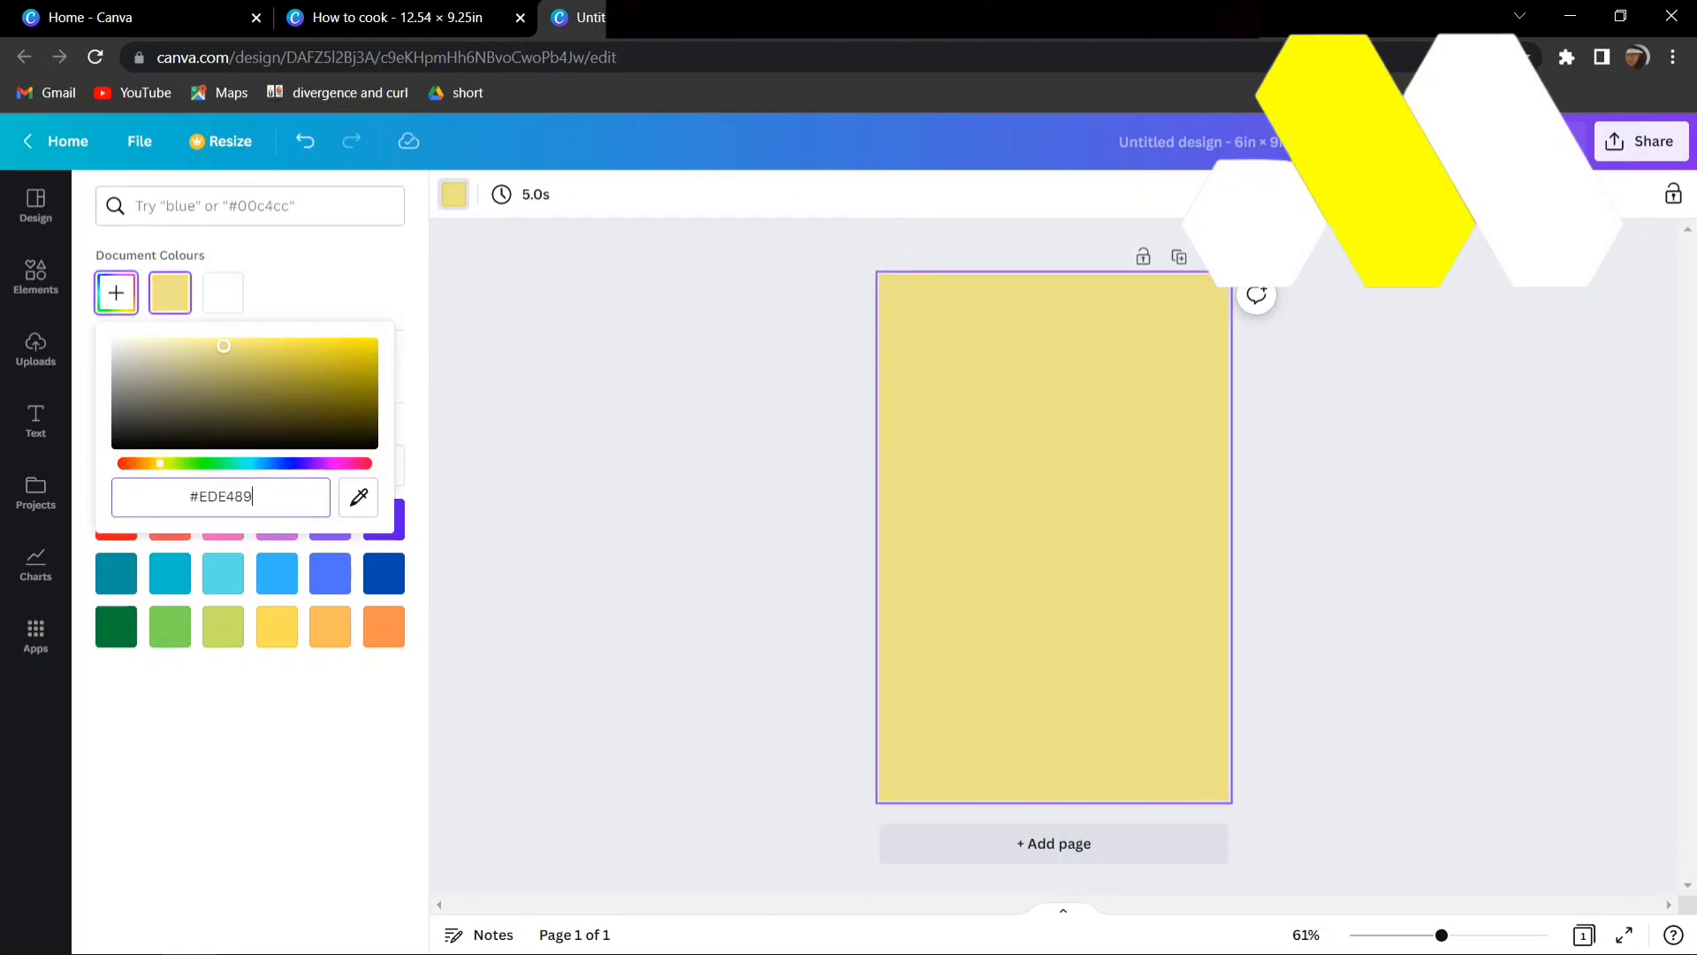
- Recheck the beige colour code in the cover design and correct the 6 × 9 in page's background to #EDE4D9
key("ctrl+shift+Tab")
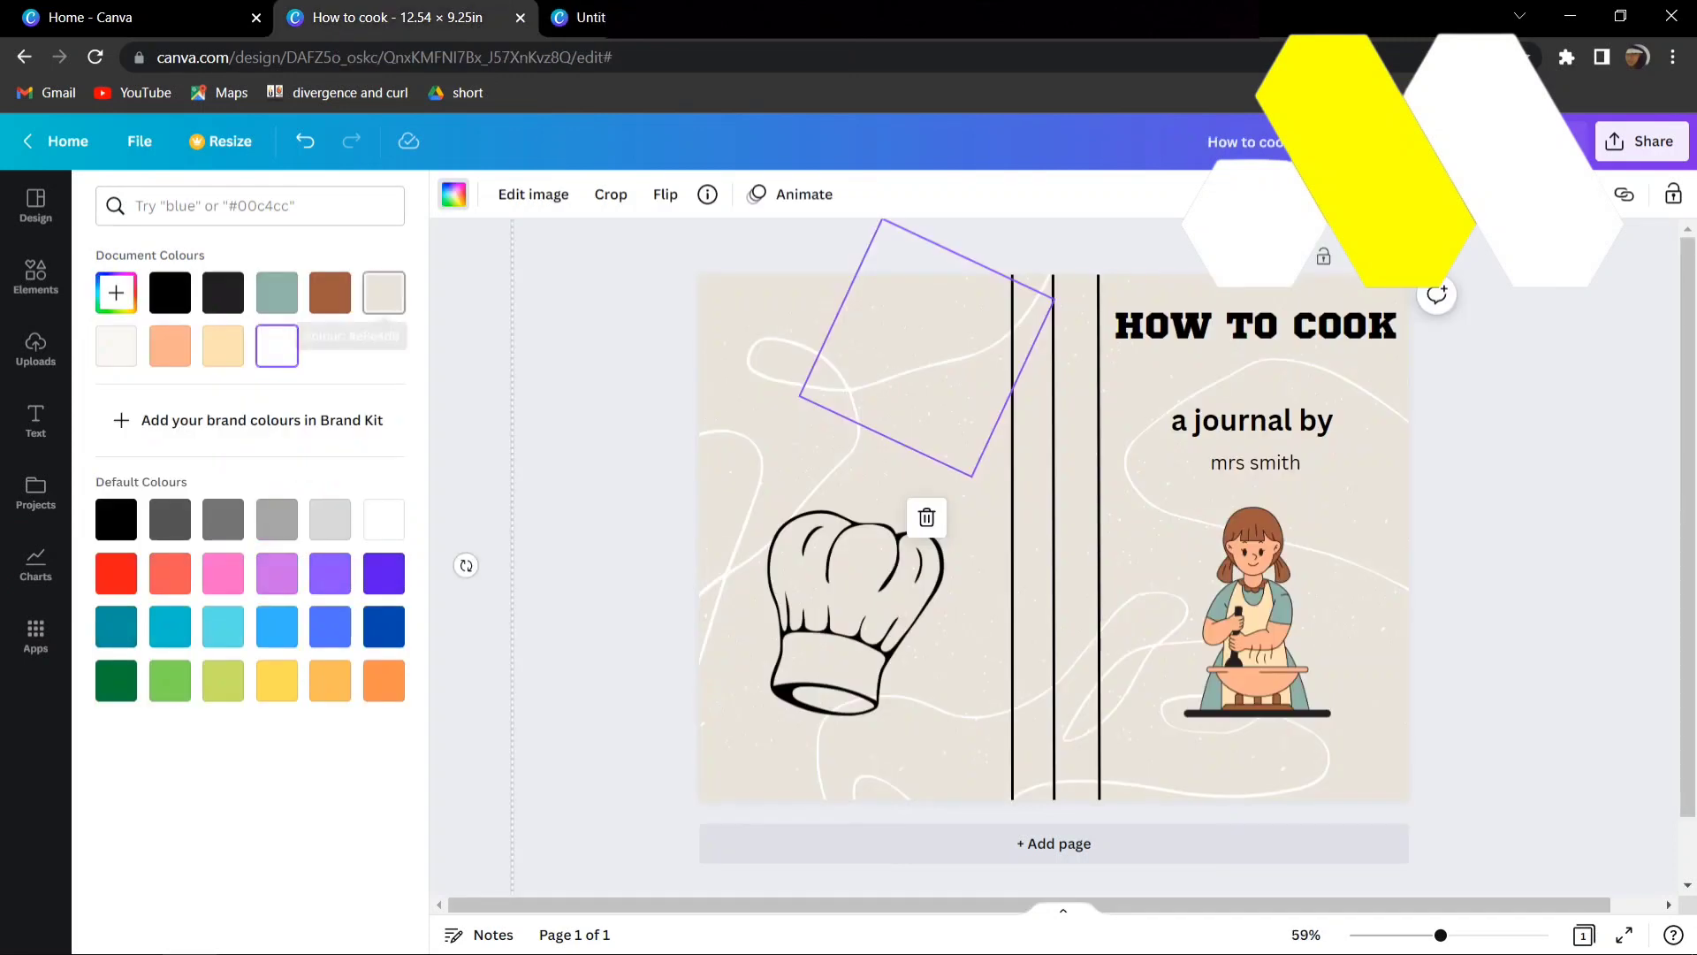
key("ctrl+Tab")
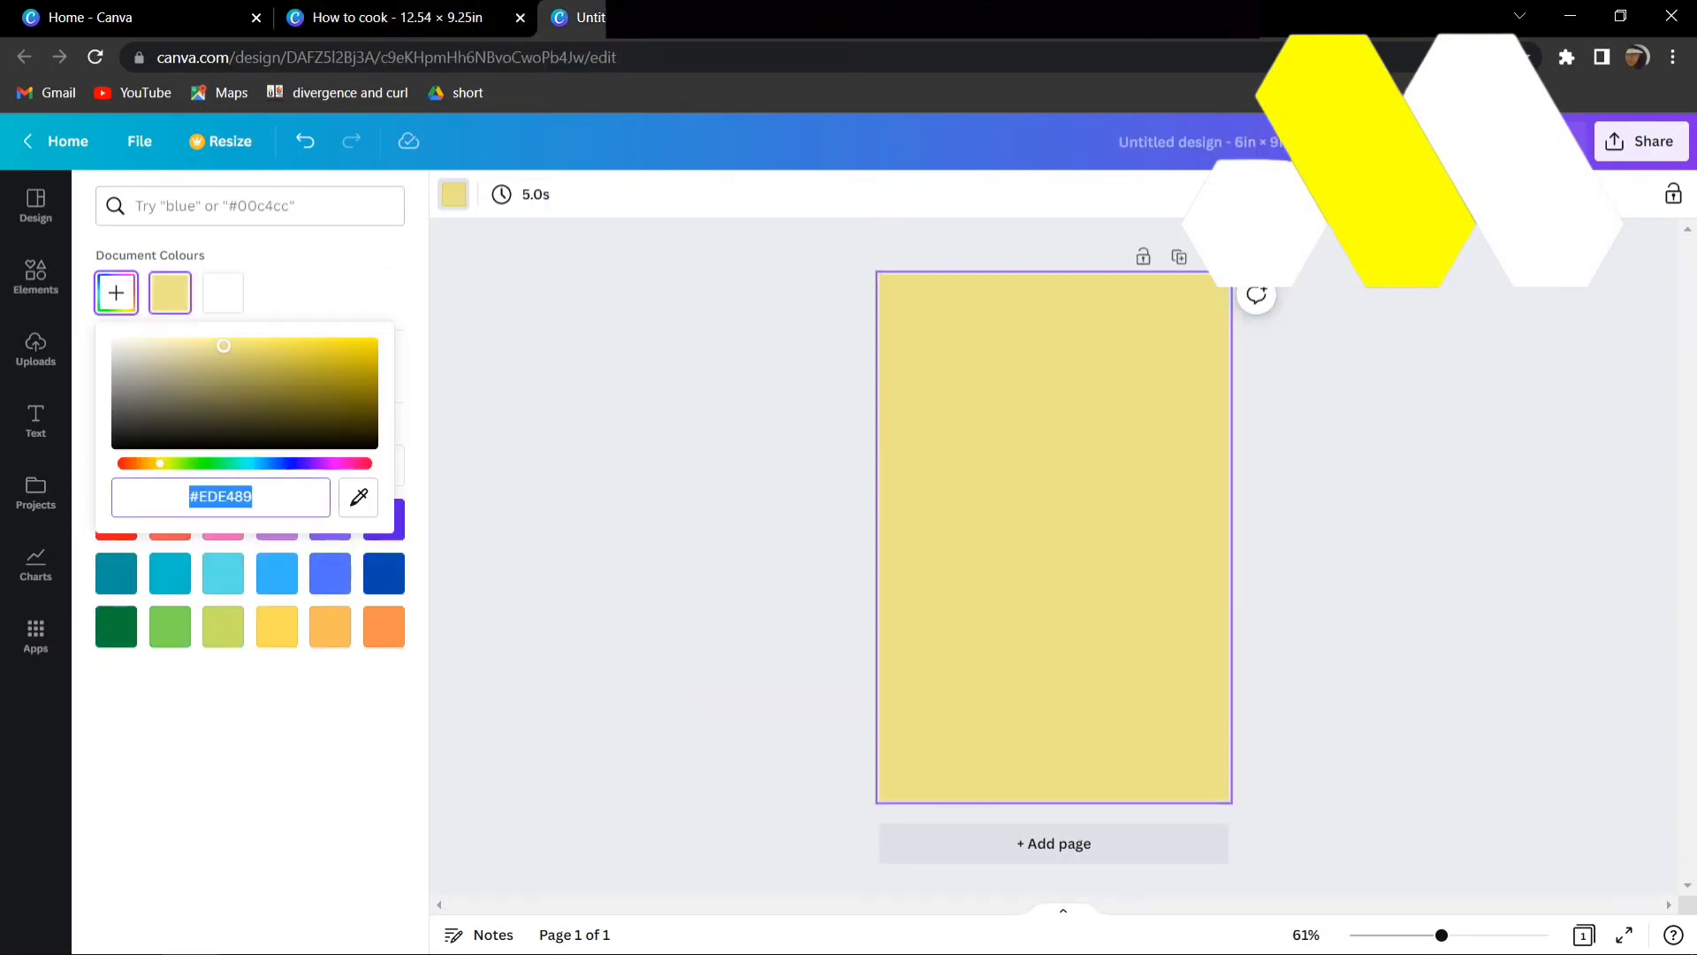
left_click(253, 497)
key("BackSpace")
key("BackSpace")
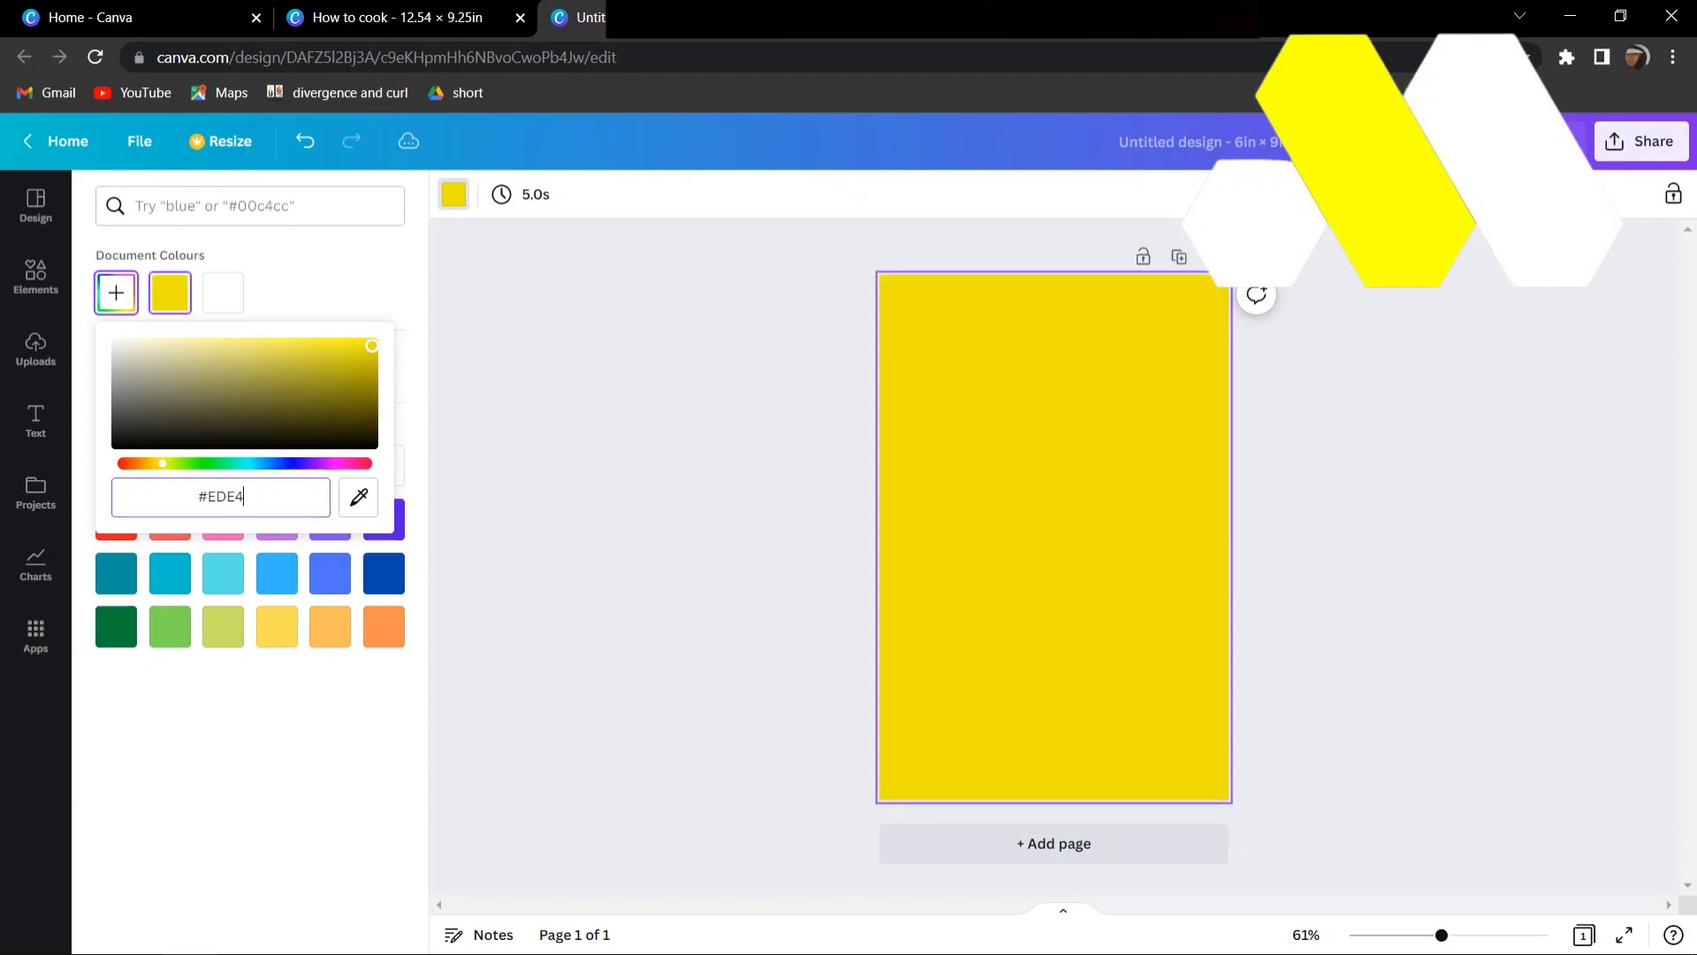
type("D9")
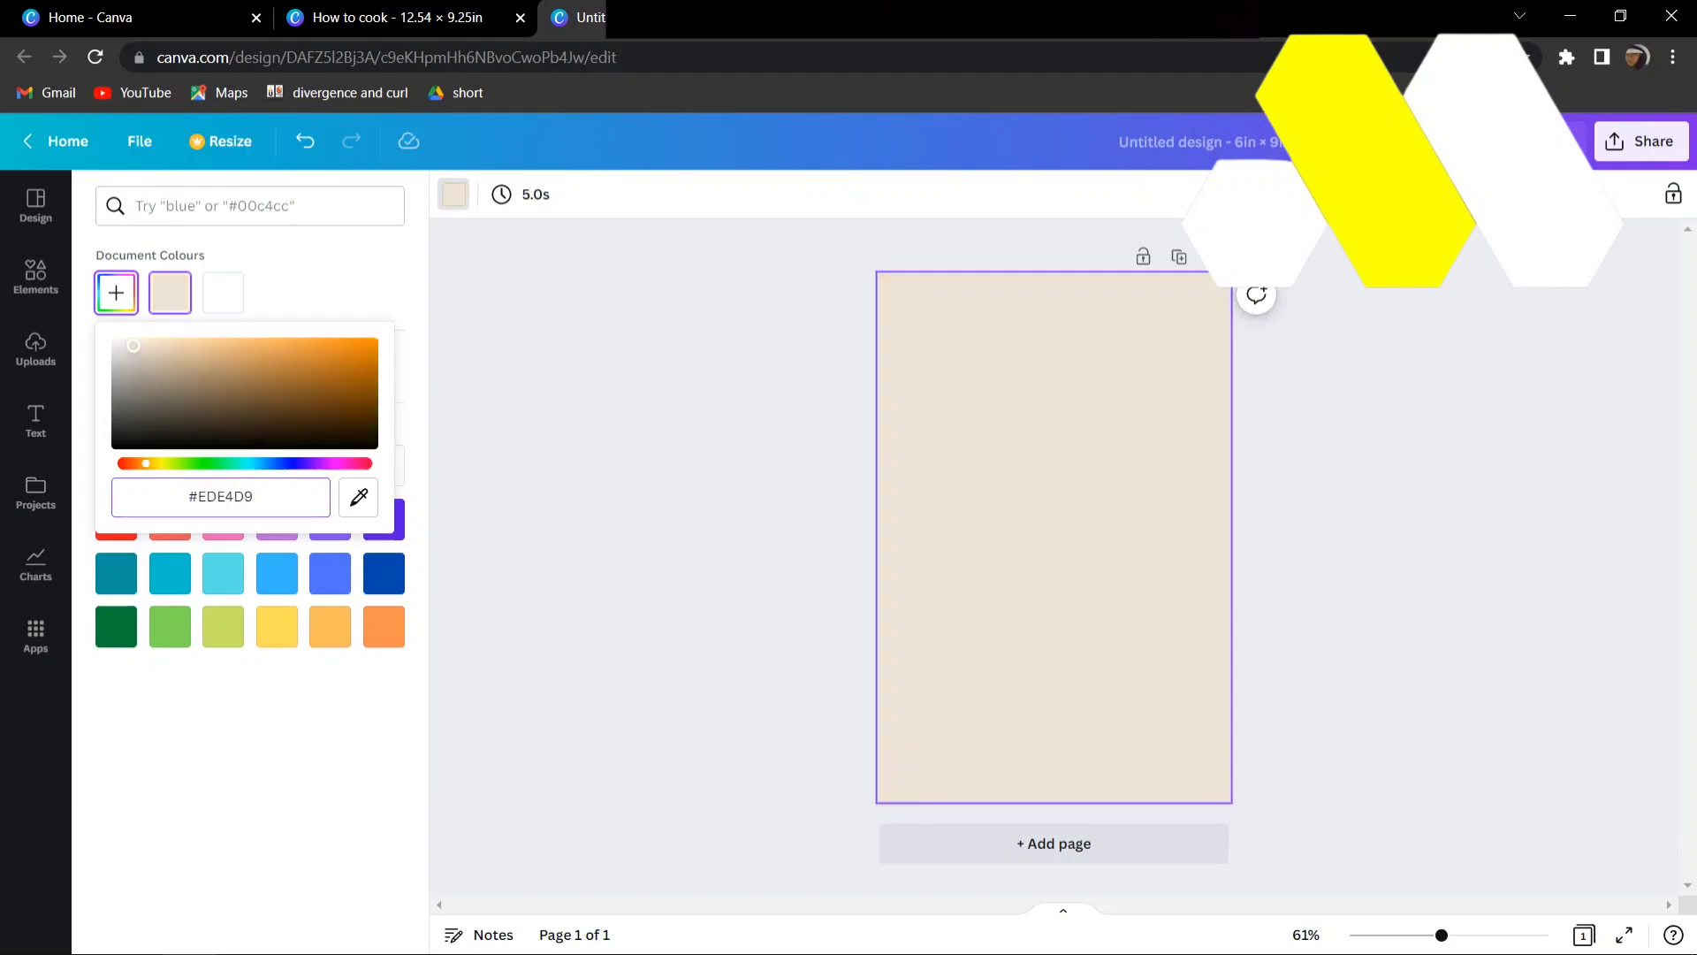
left_click(654, 530)
left_click(655, 530)
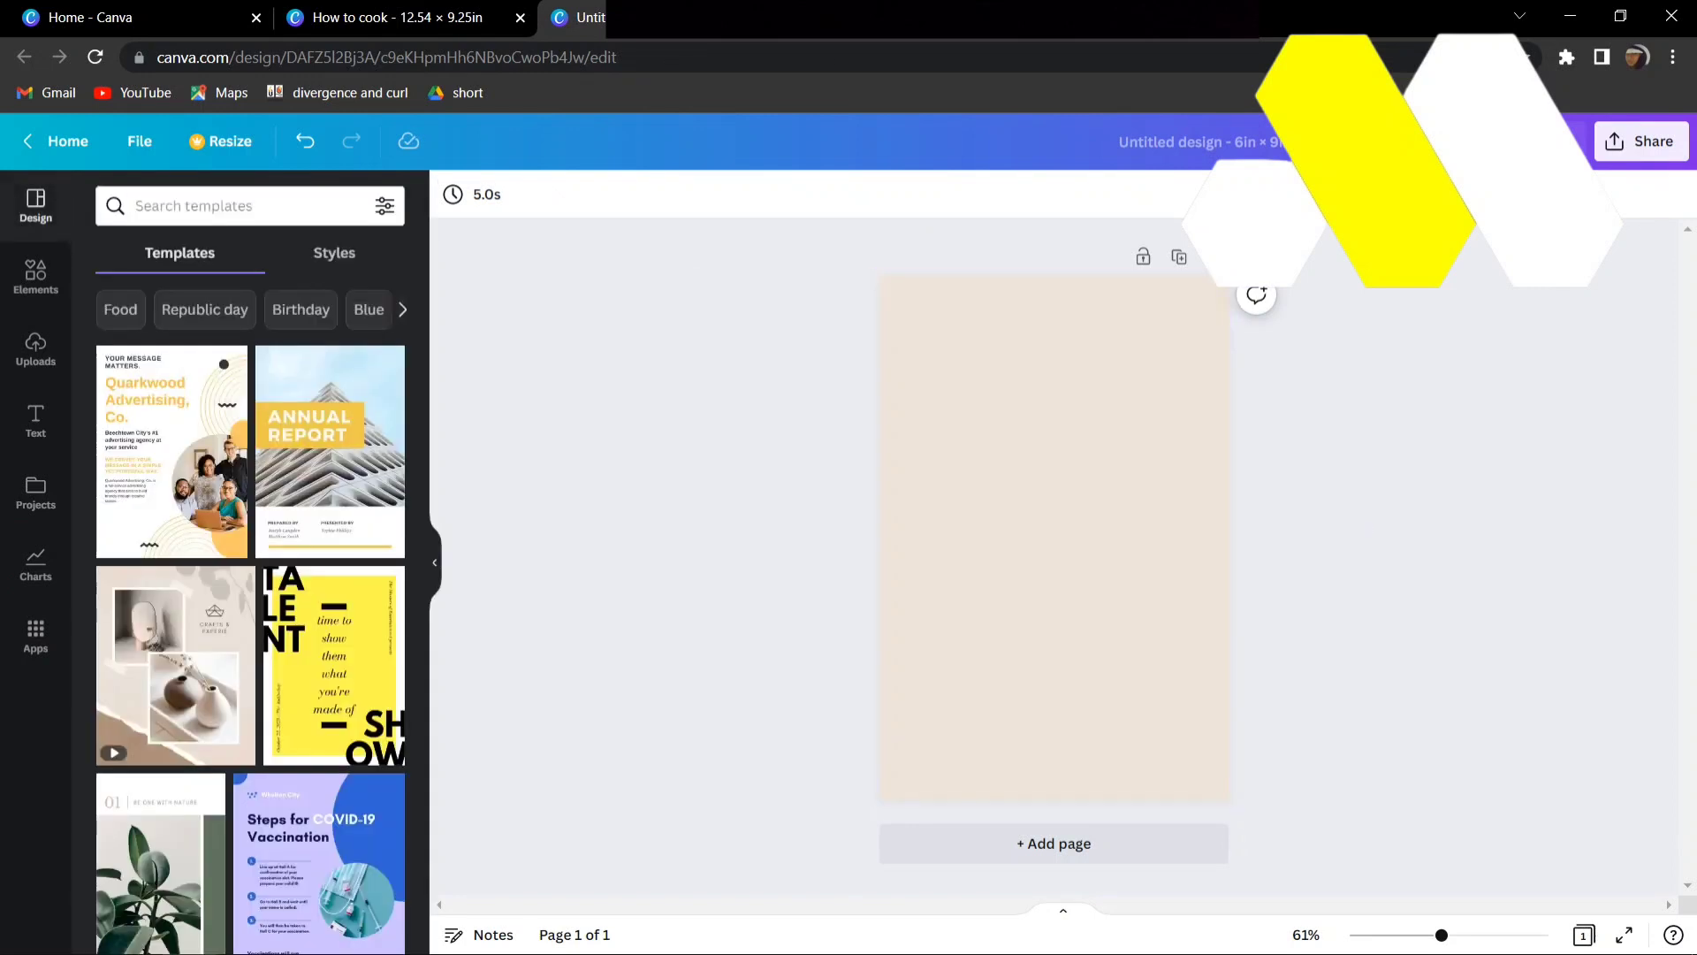
- Add a straight horizontal line, stretch it across the full page width and place it near the page's upper edge
left_click(35, 277)
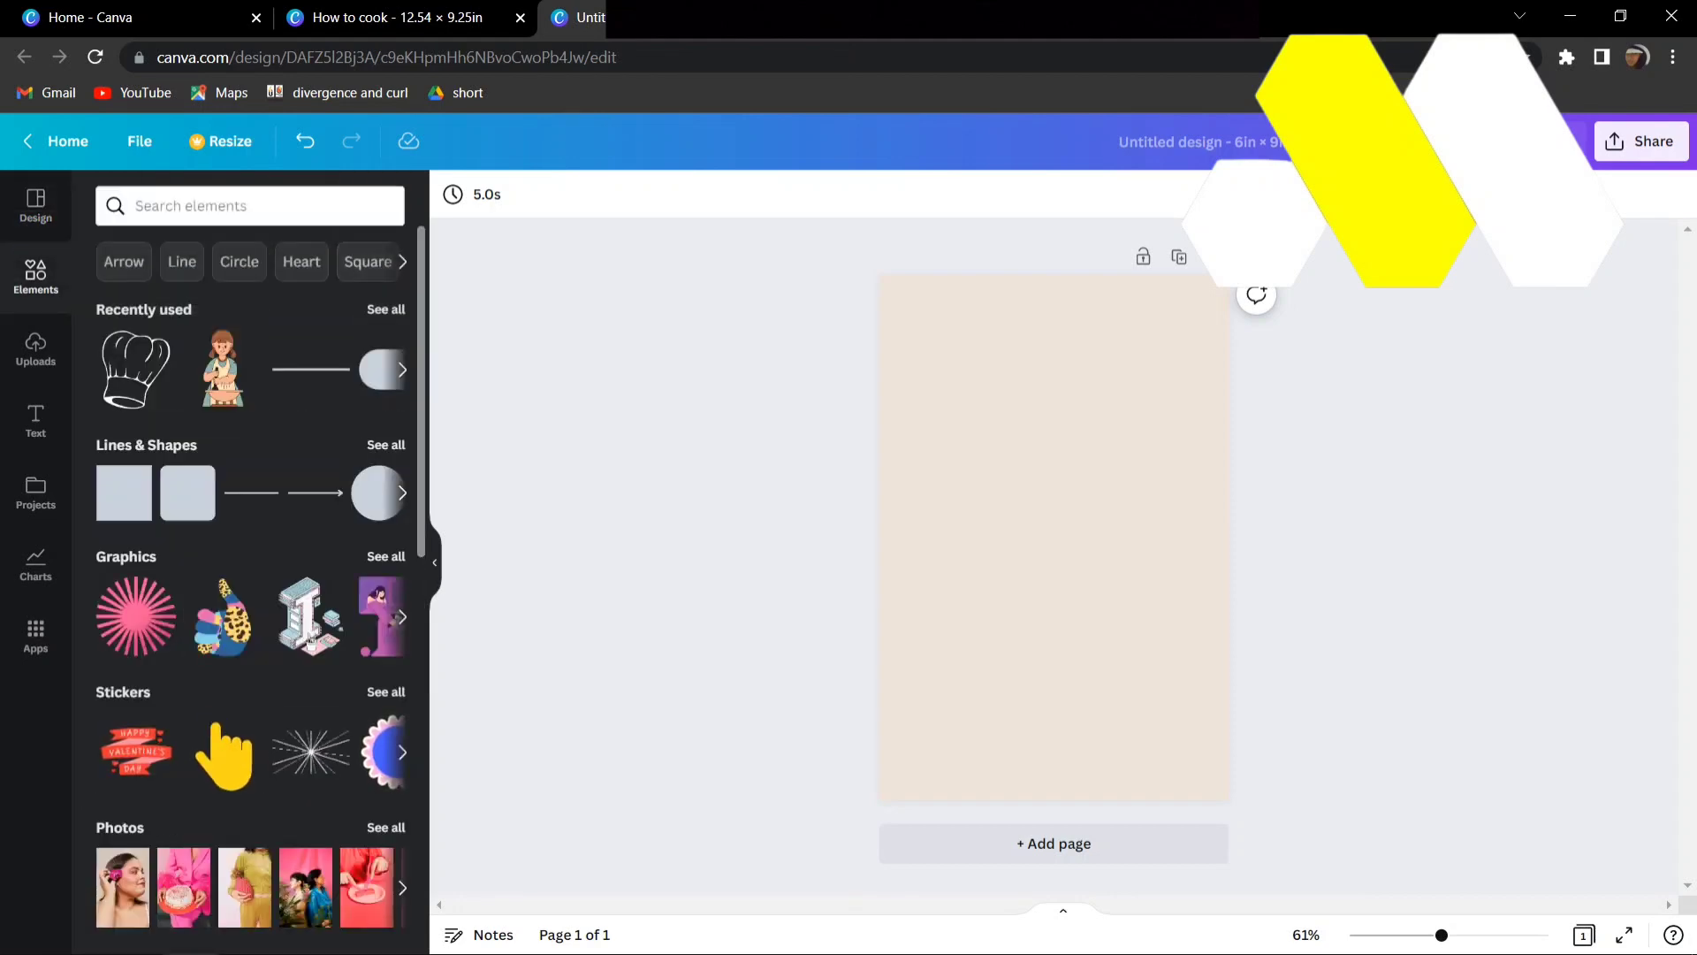
left_click(311, 369)
left_click_drag(1107, 536, 1250, 537)
left_click_drag(999, 537, 858, 537)
left_click_drag(1071, 581, 1051, 369)
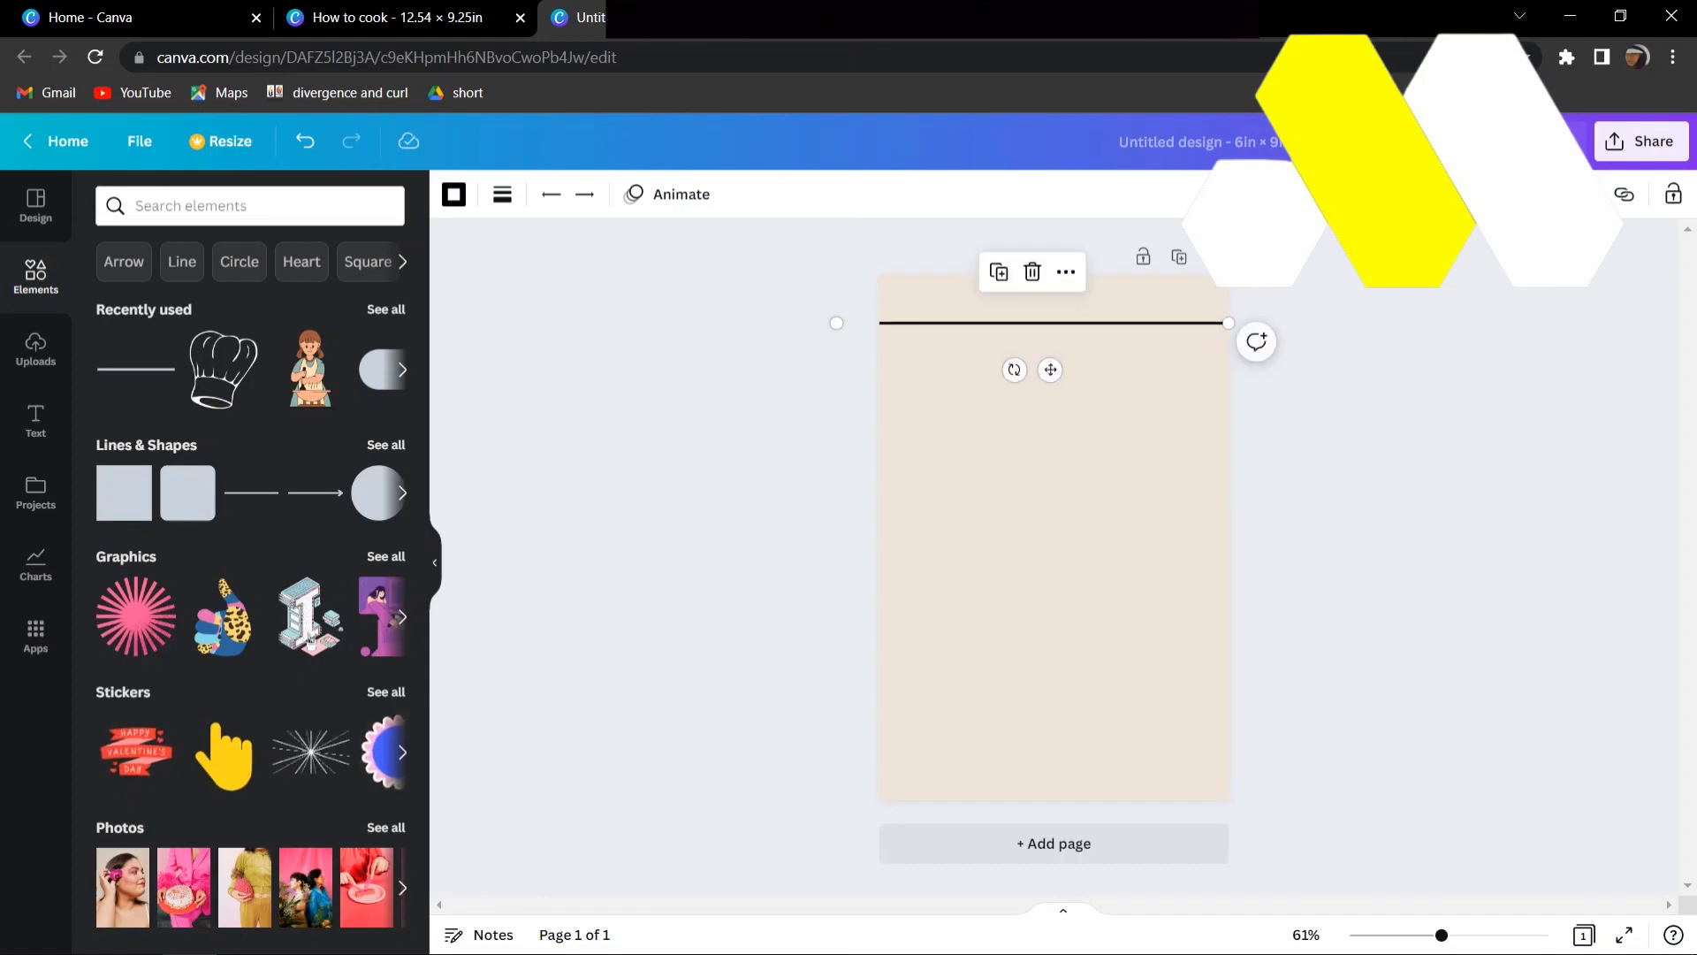
- Add a subheading reading "Date:" and place it at the page's left edge, just above the line
left_click(35, 420)
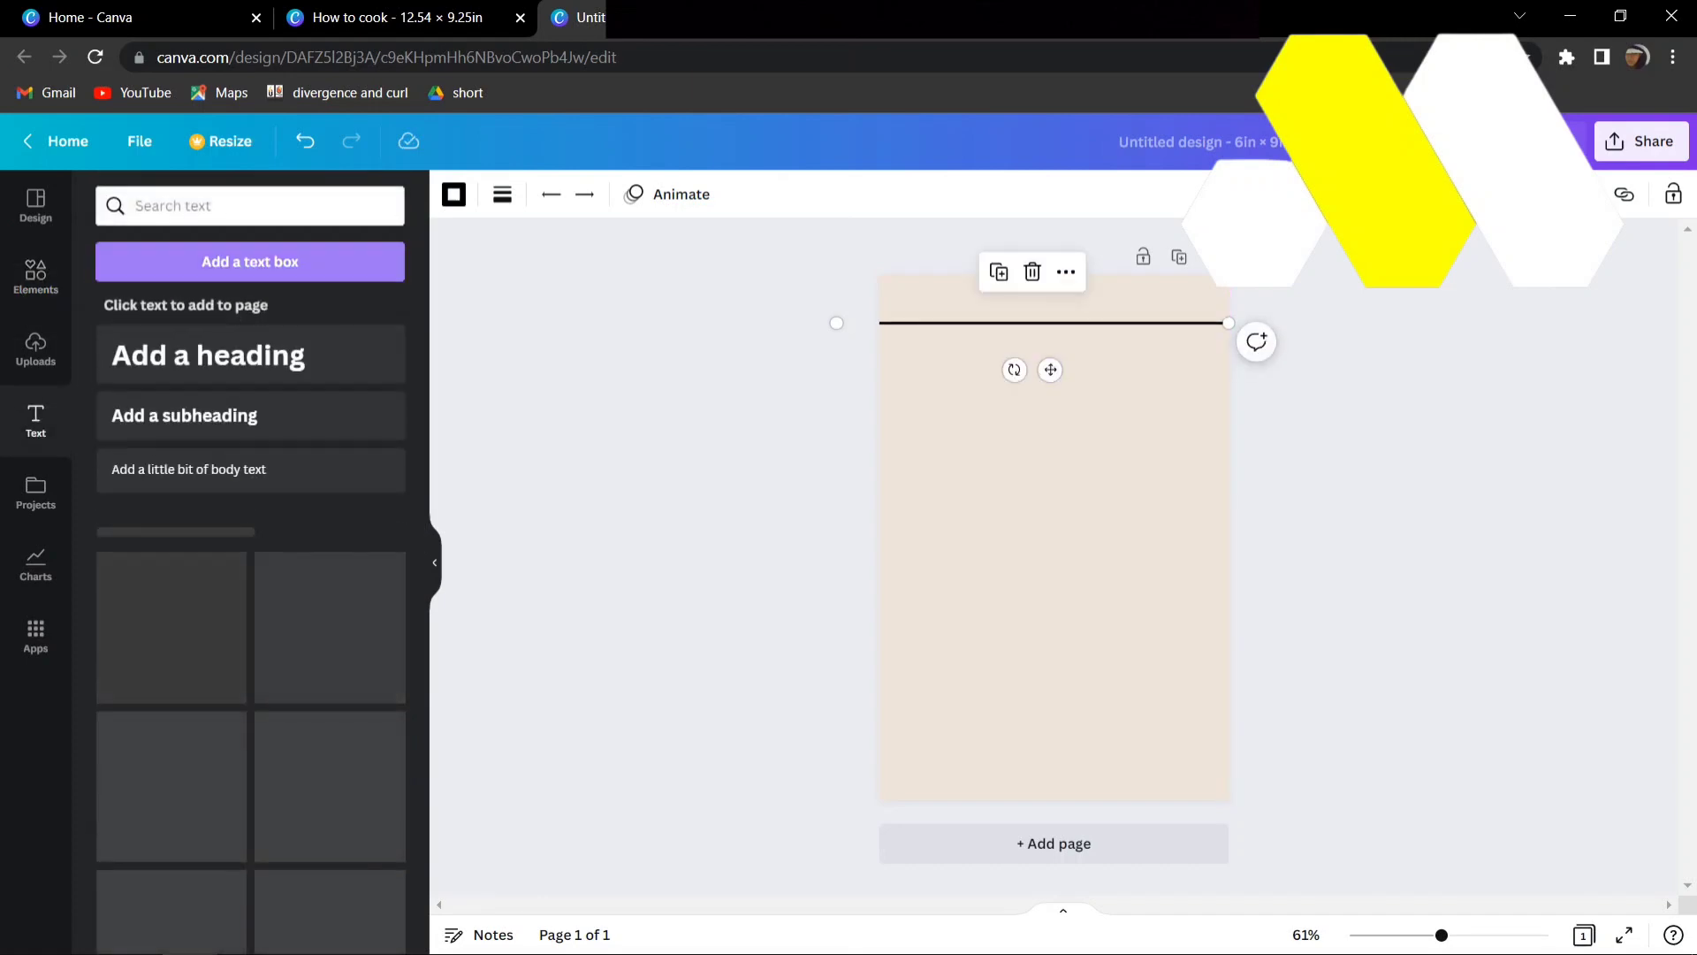
left_click(184, 415)
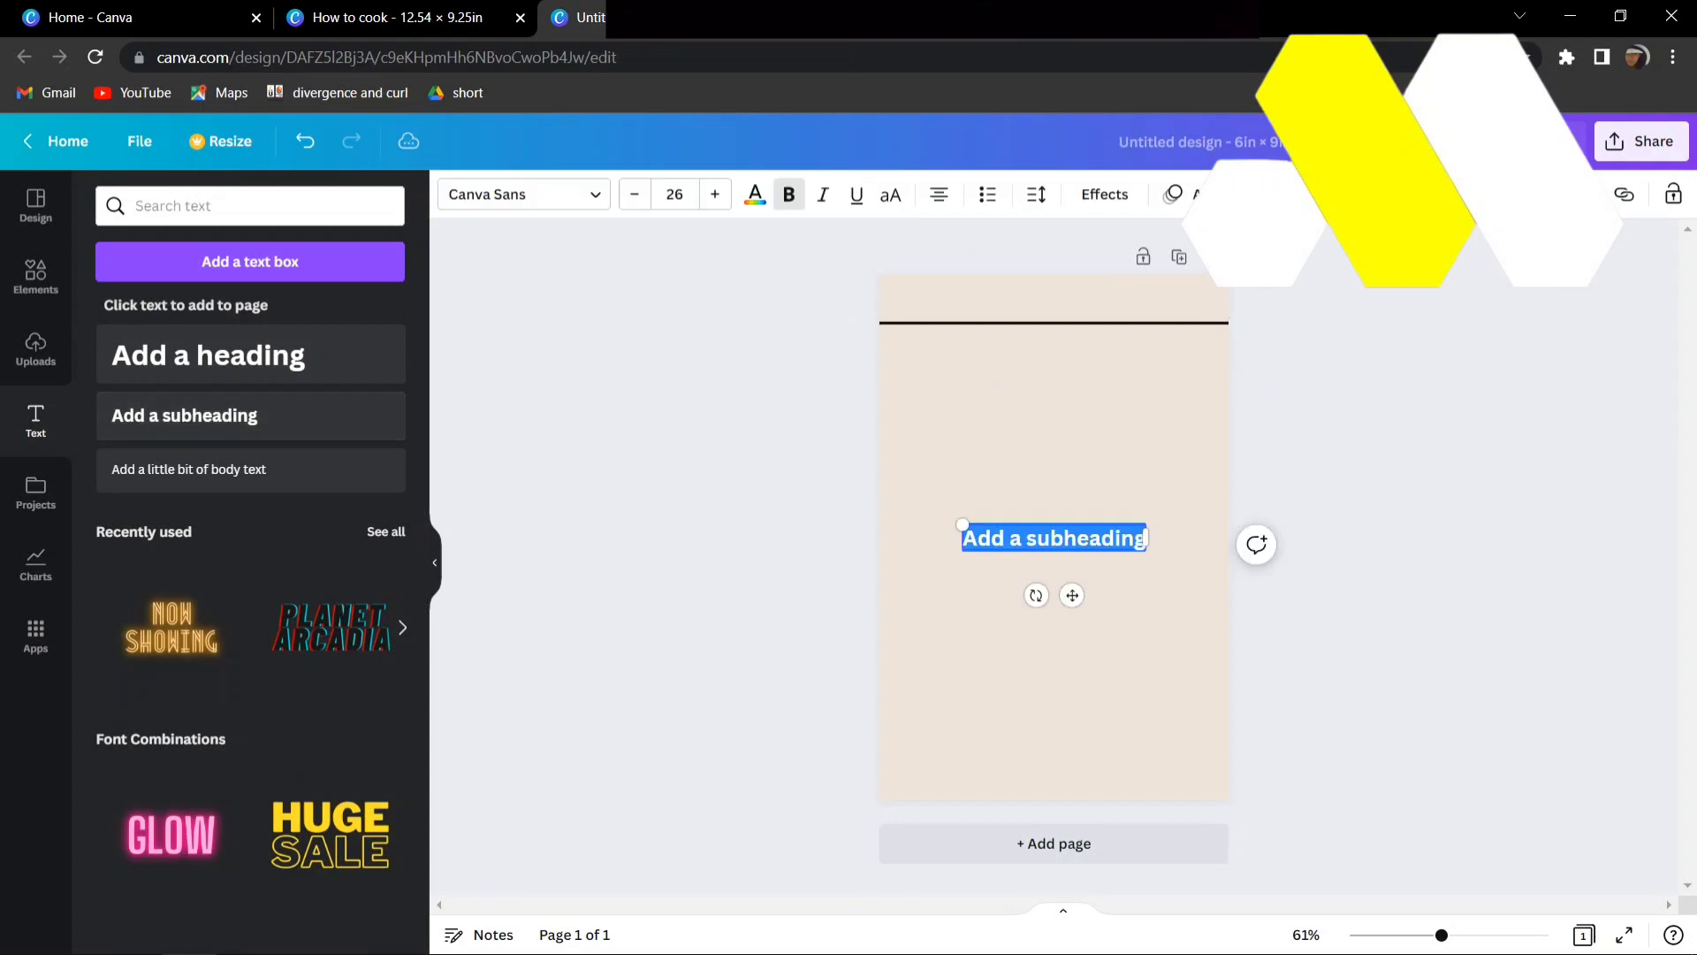
type("Date")
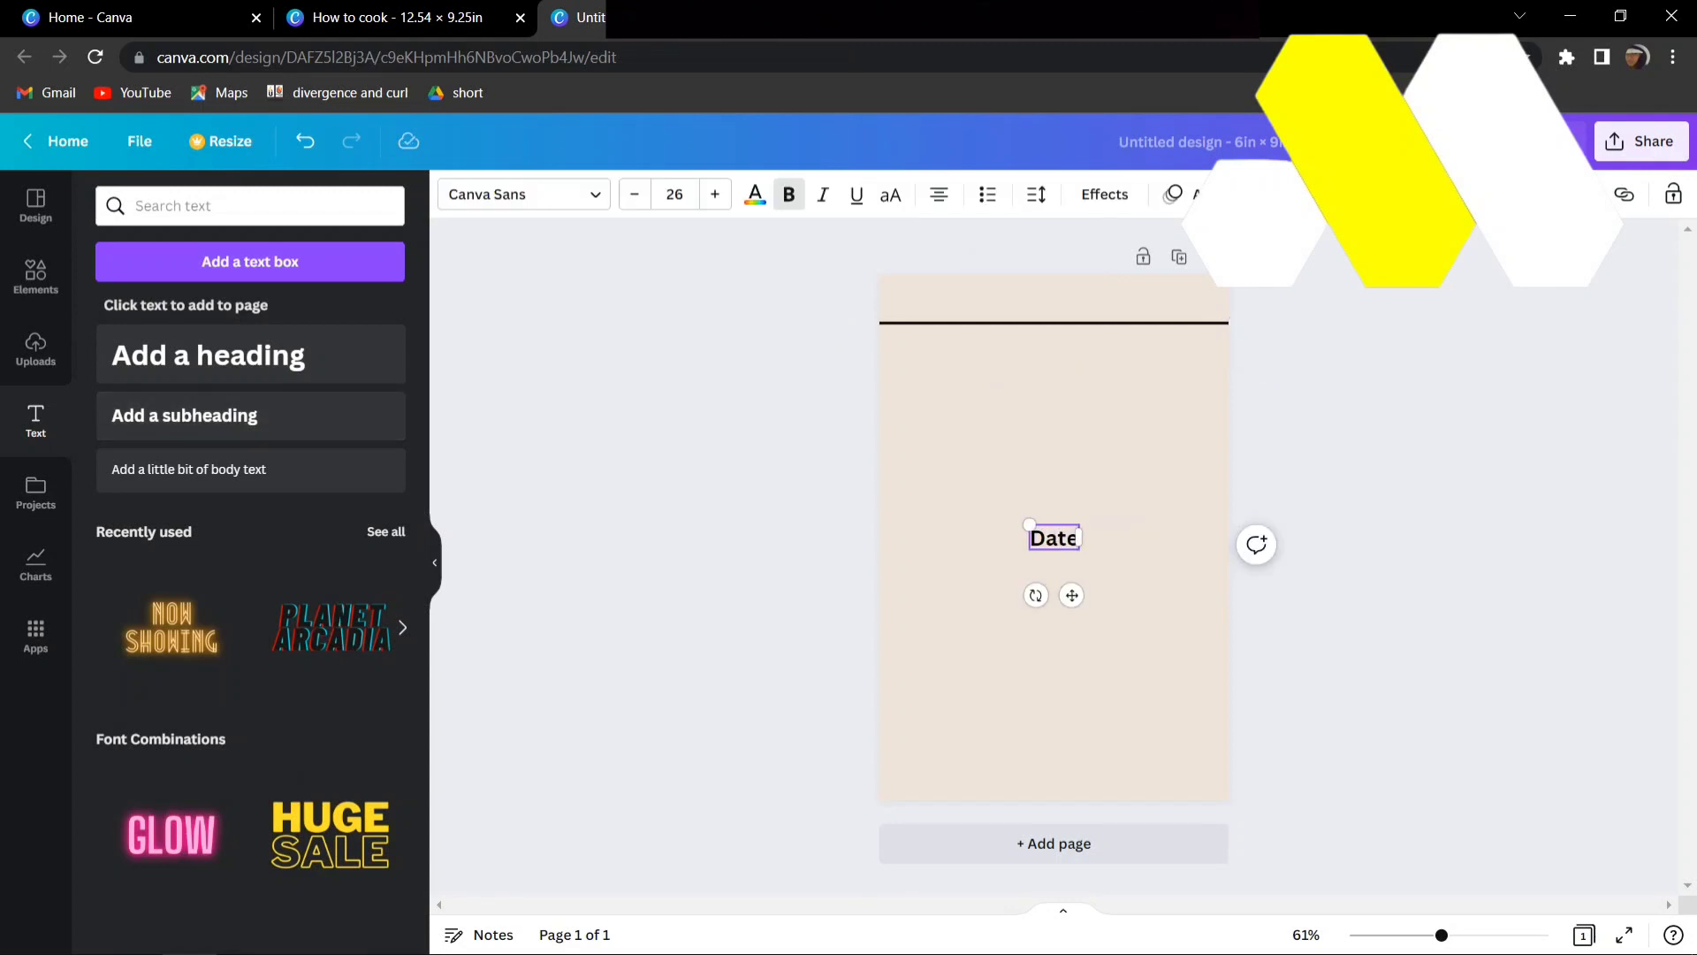
type(":")
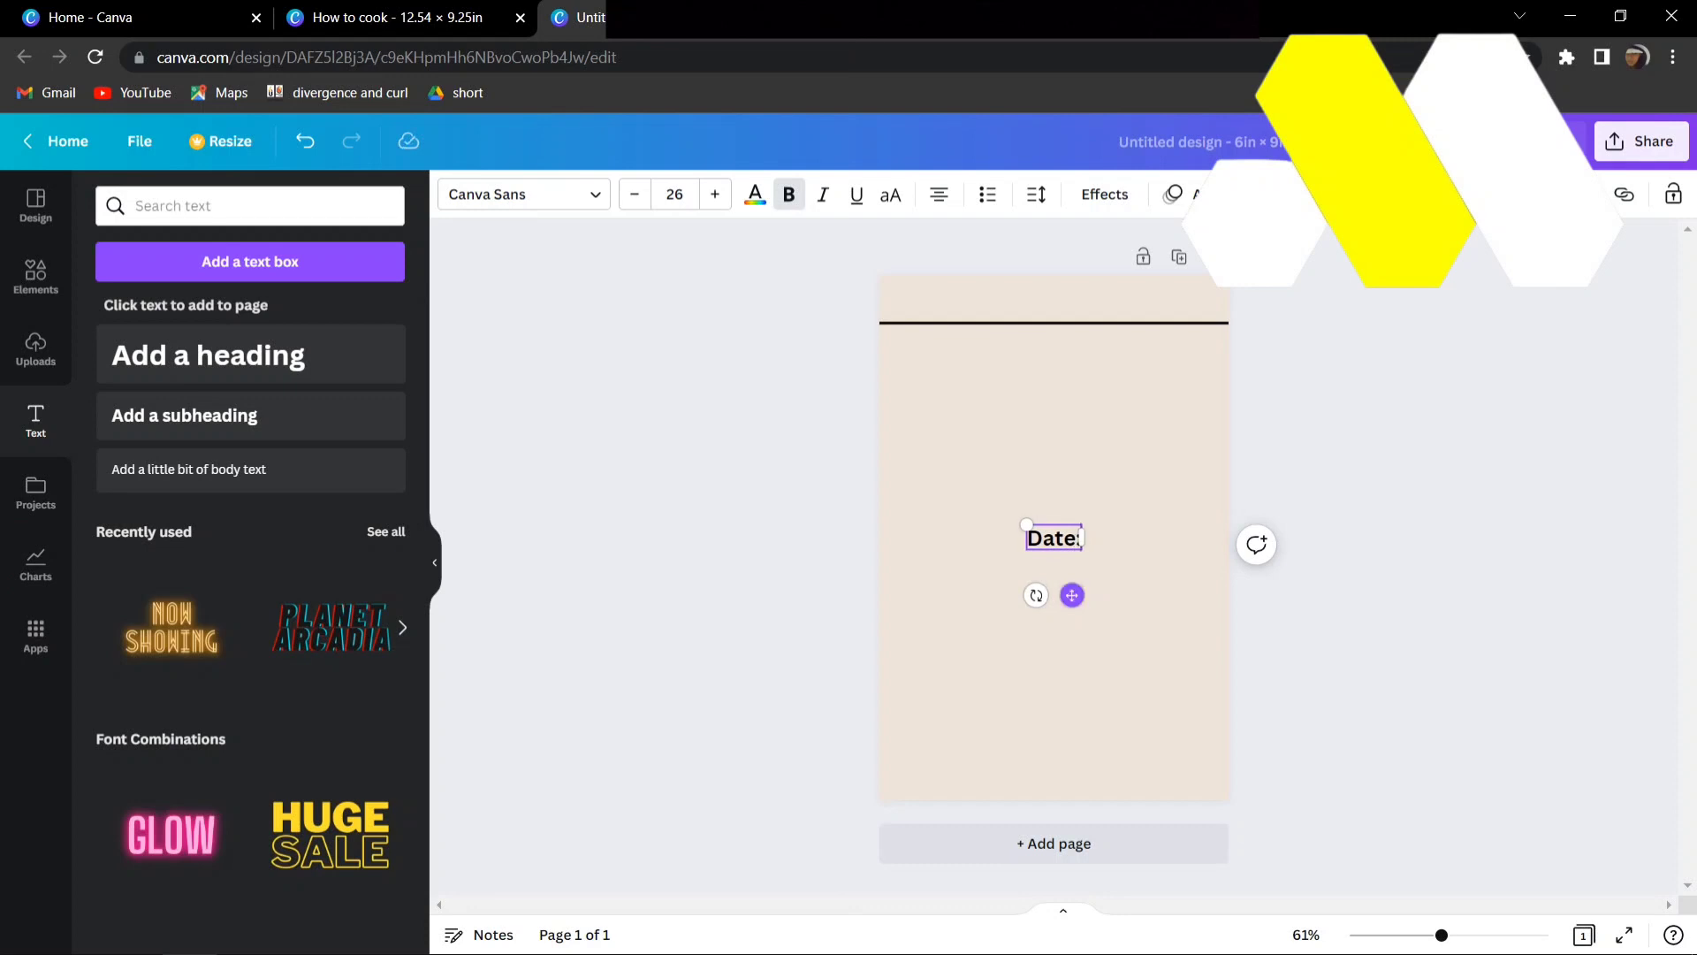
left_click_drag(1073, 595, 925, 367)
left_click(806, 363)
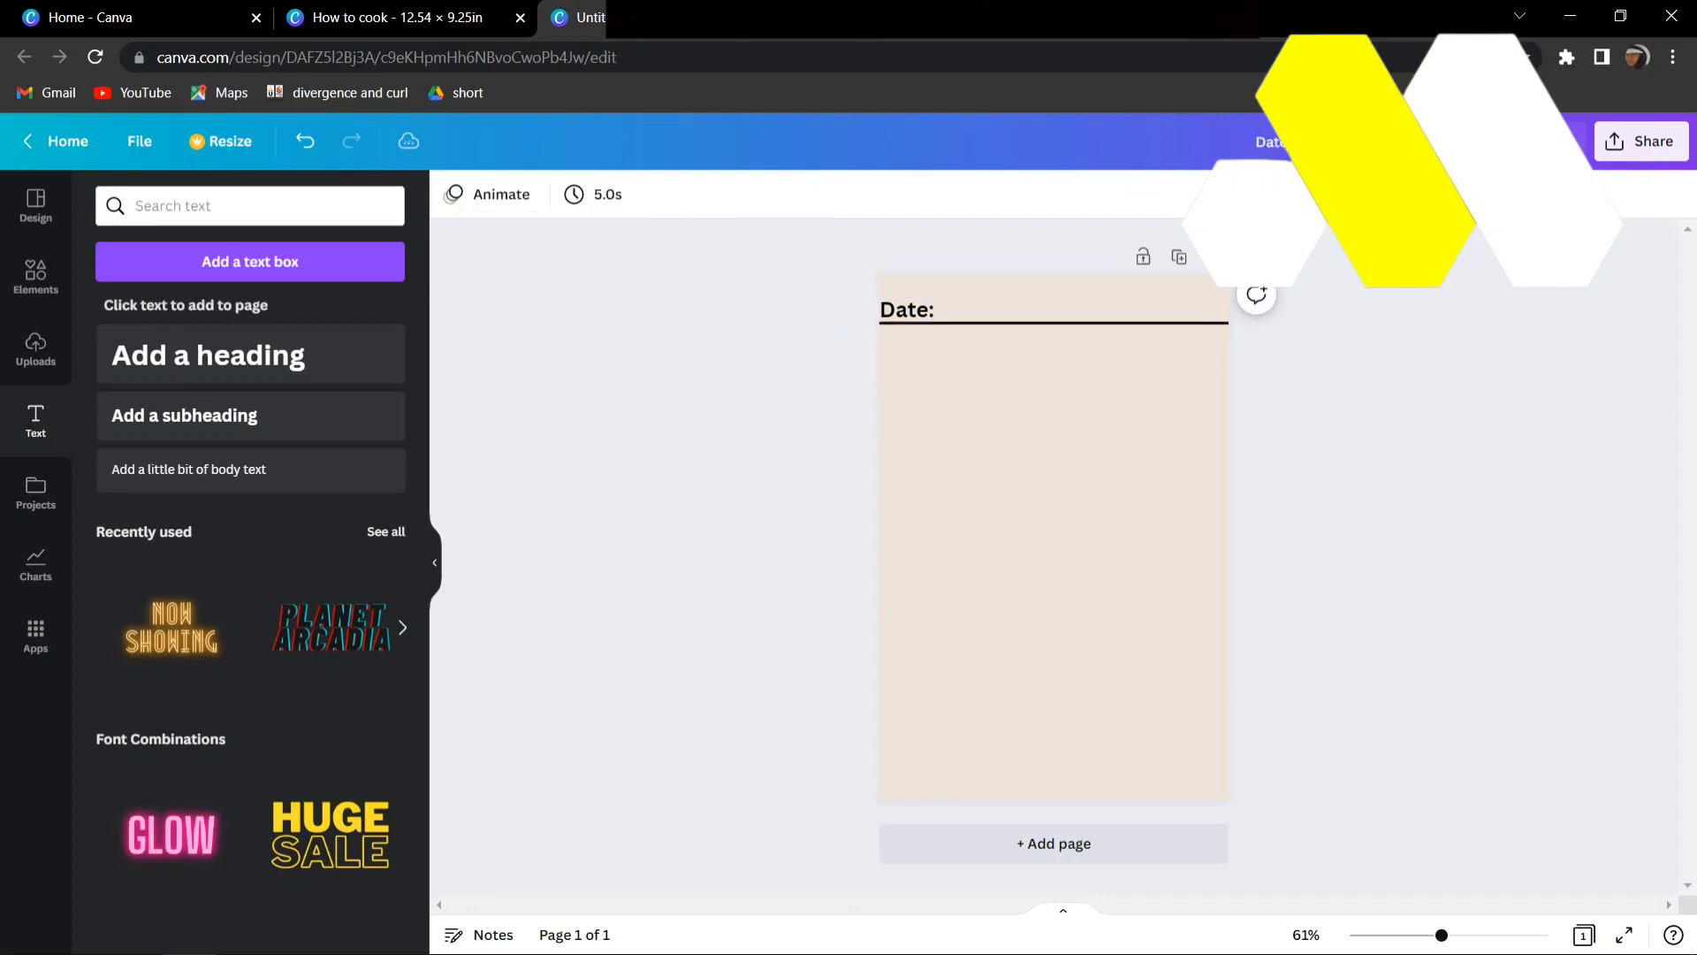
- Duplicate the line ten times at even spacing down the page, leaving the lowest part of the page free
left_click(853, 323)
left_click(999, 271)
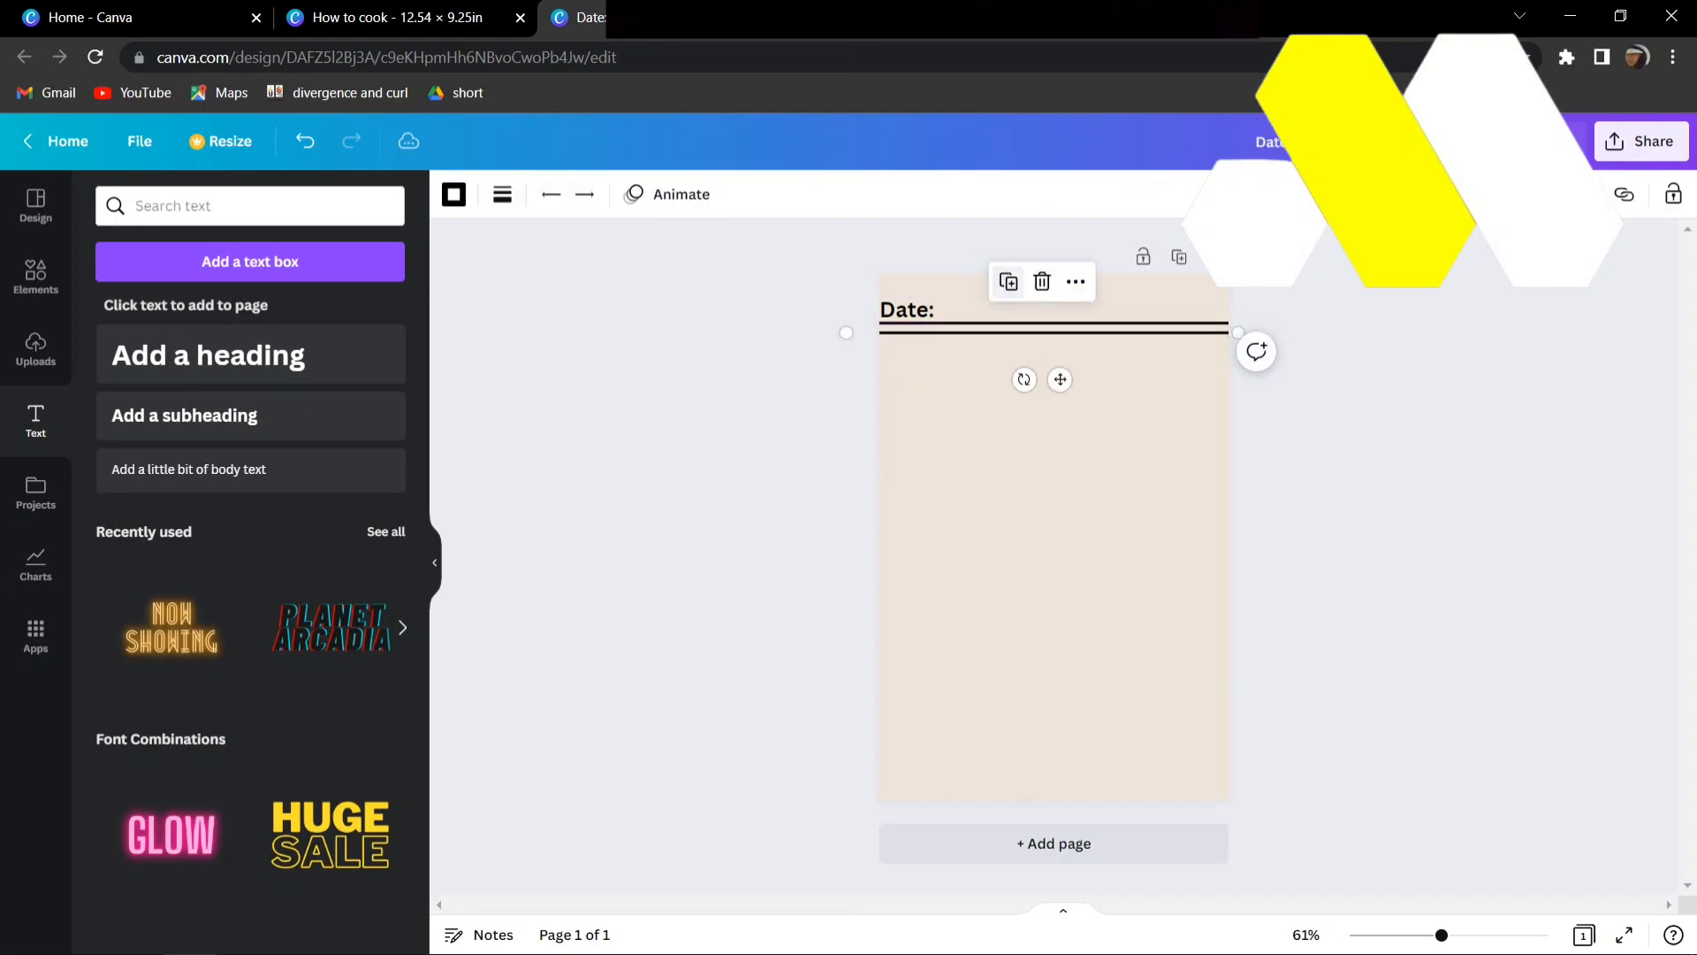
left_click_drag(1060, 380, 1050, 403)
left_click(997, 305)
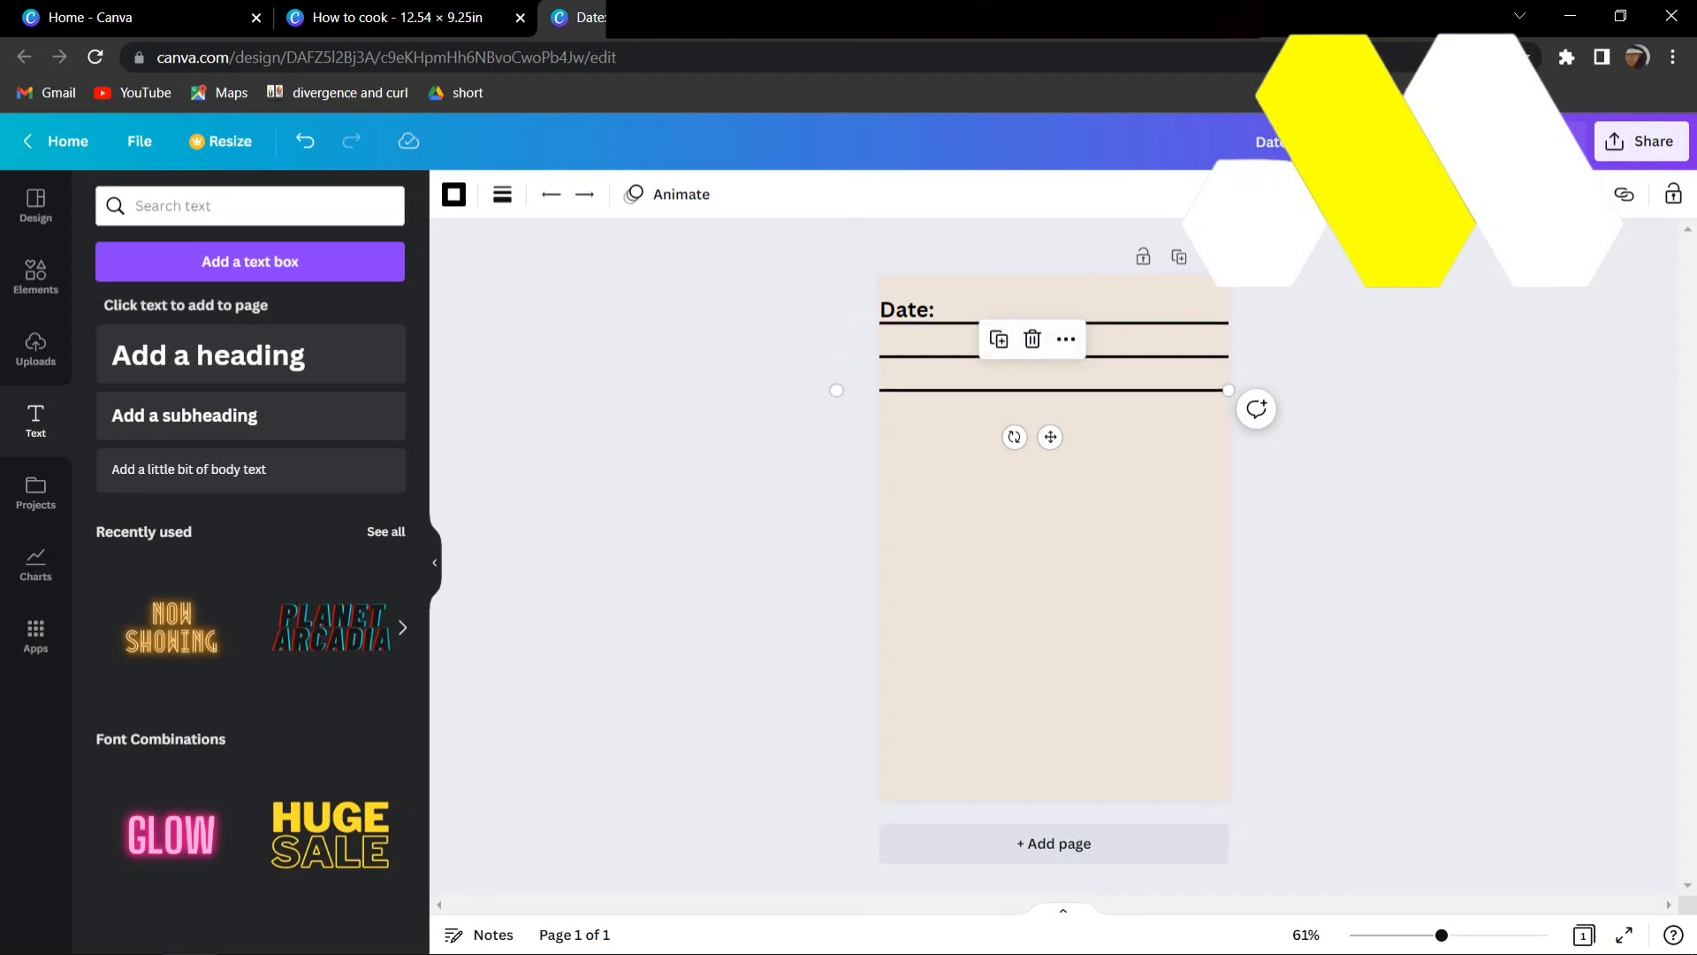
left_click(1000, 338)
left_click(999, 372)
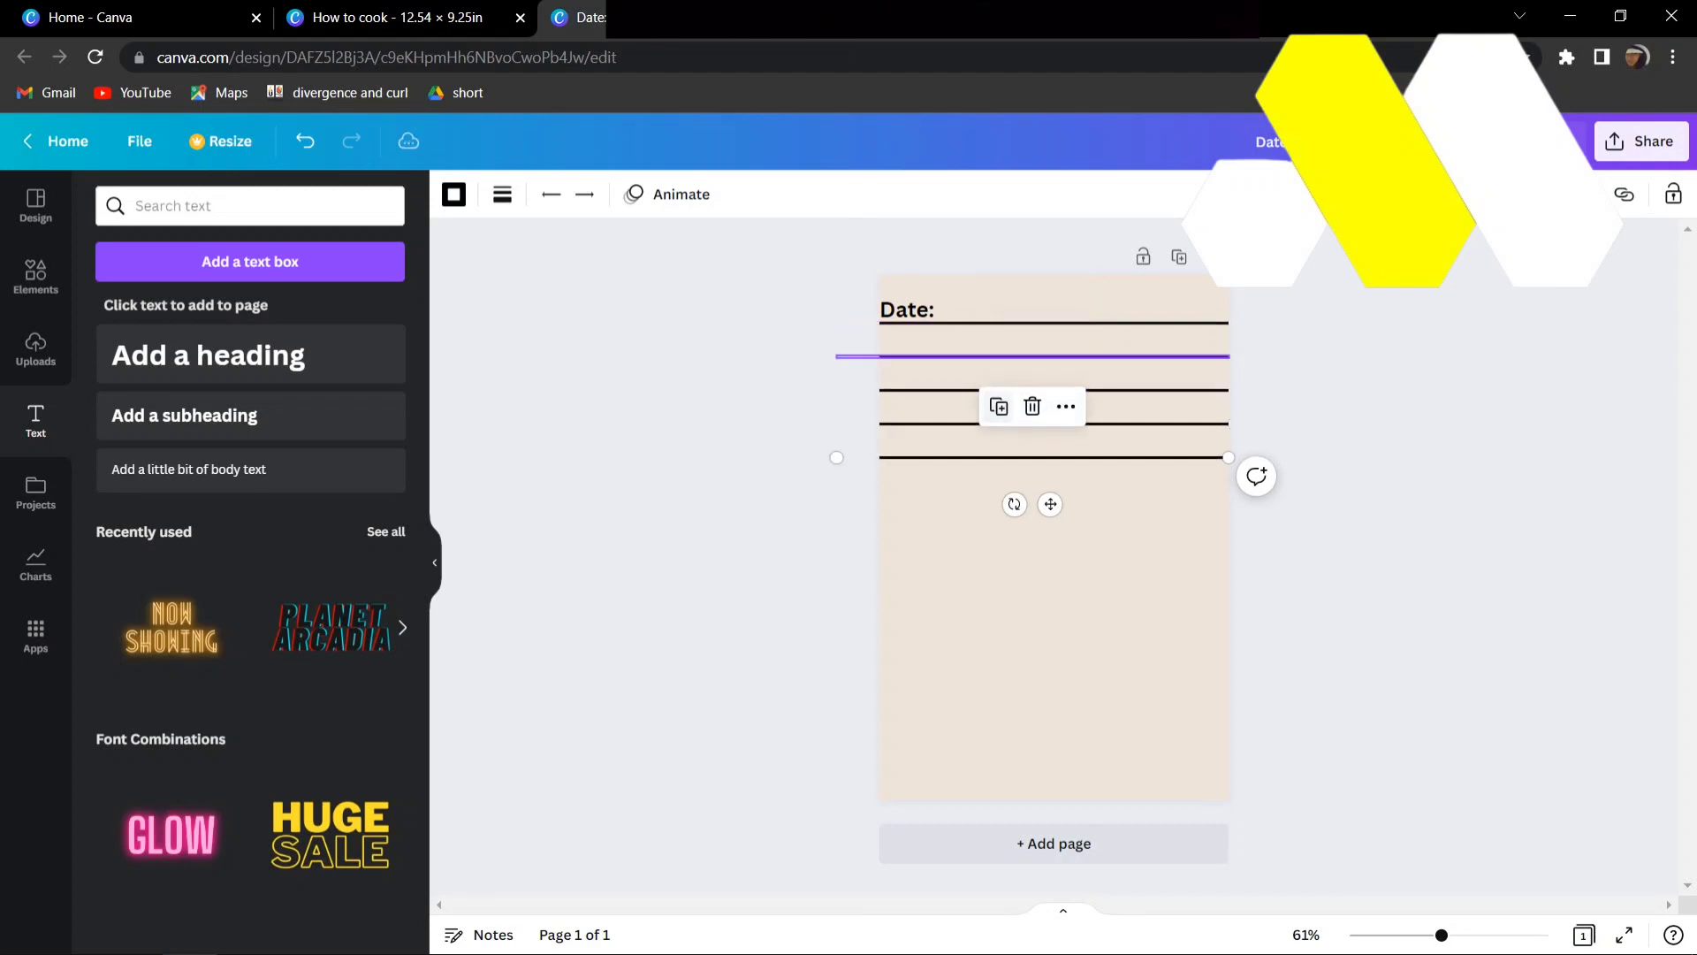
left_click(1000, 406)
left_click(999, 440)
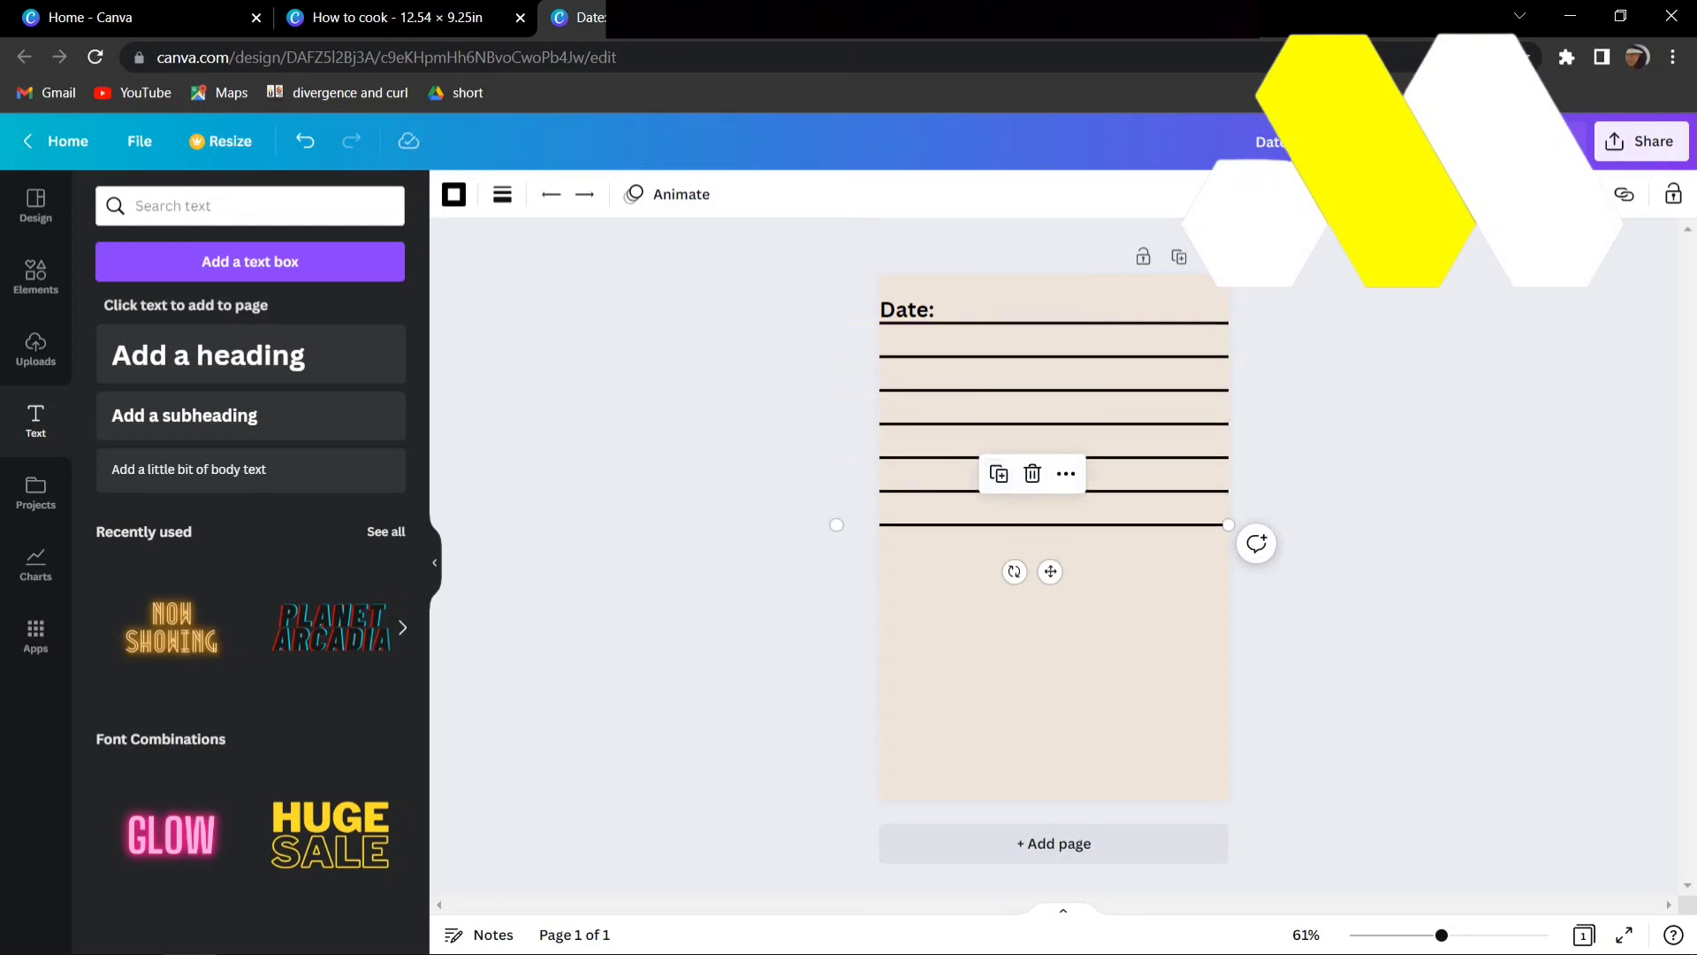
left_click(999, 473)
left_click(999, 507)
left_click(999, 540)
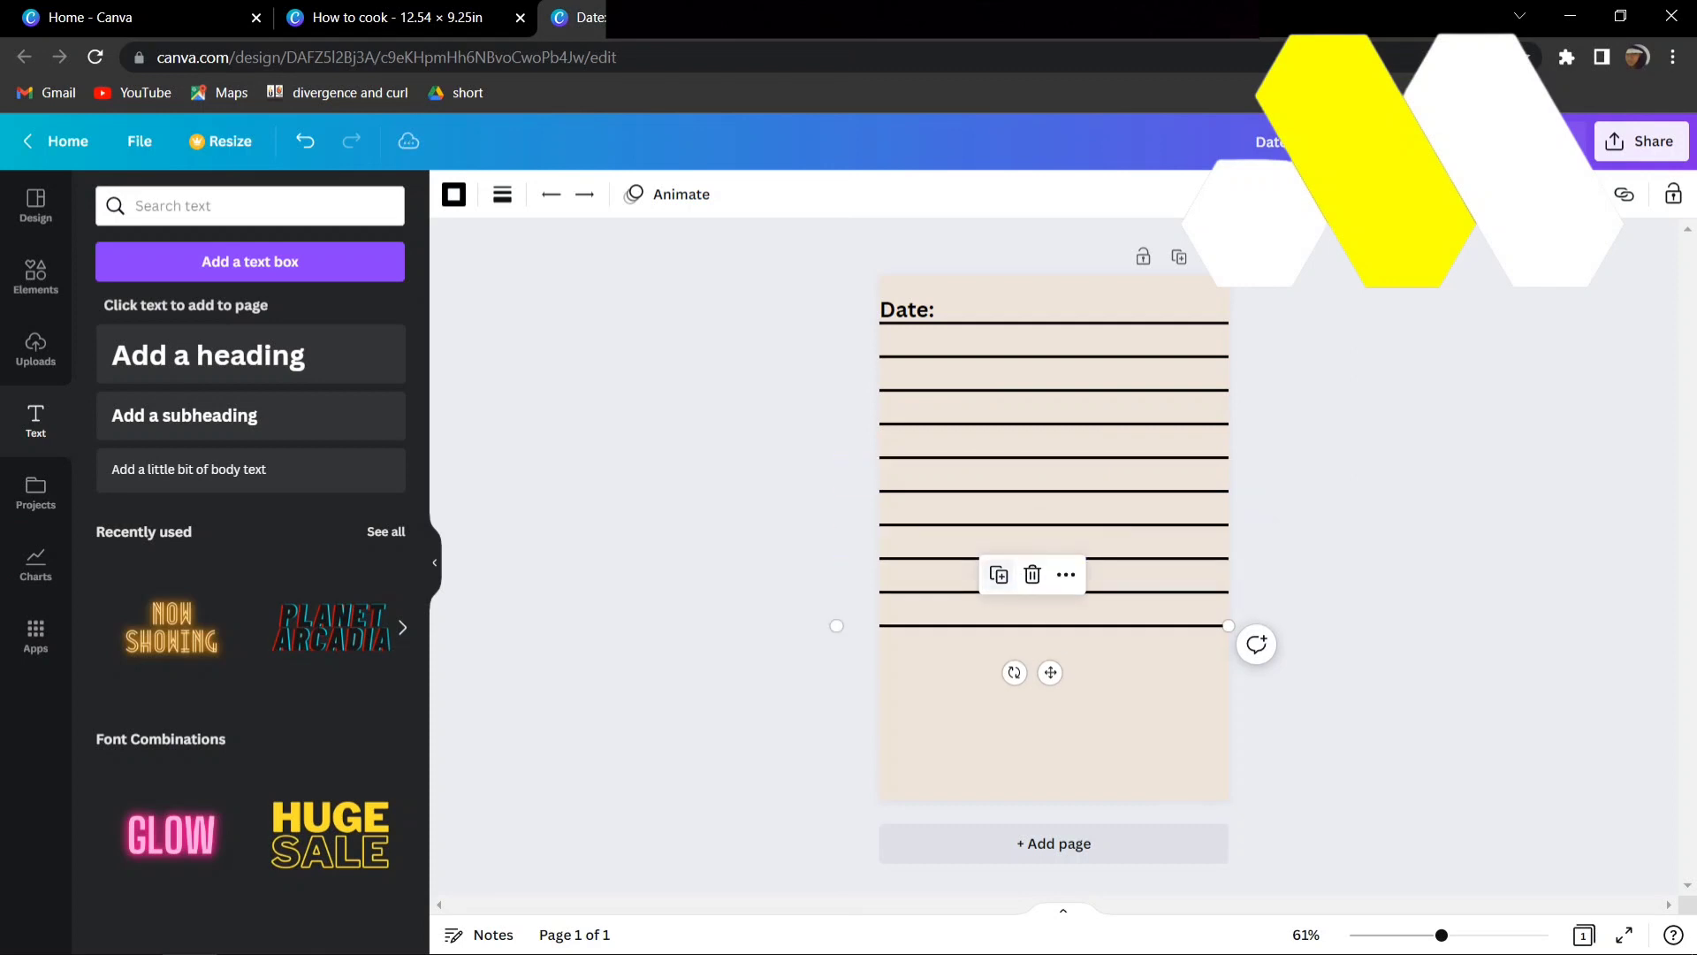
left_click(999, 574)
key("Escape")
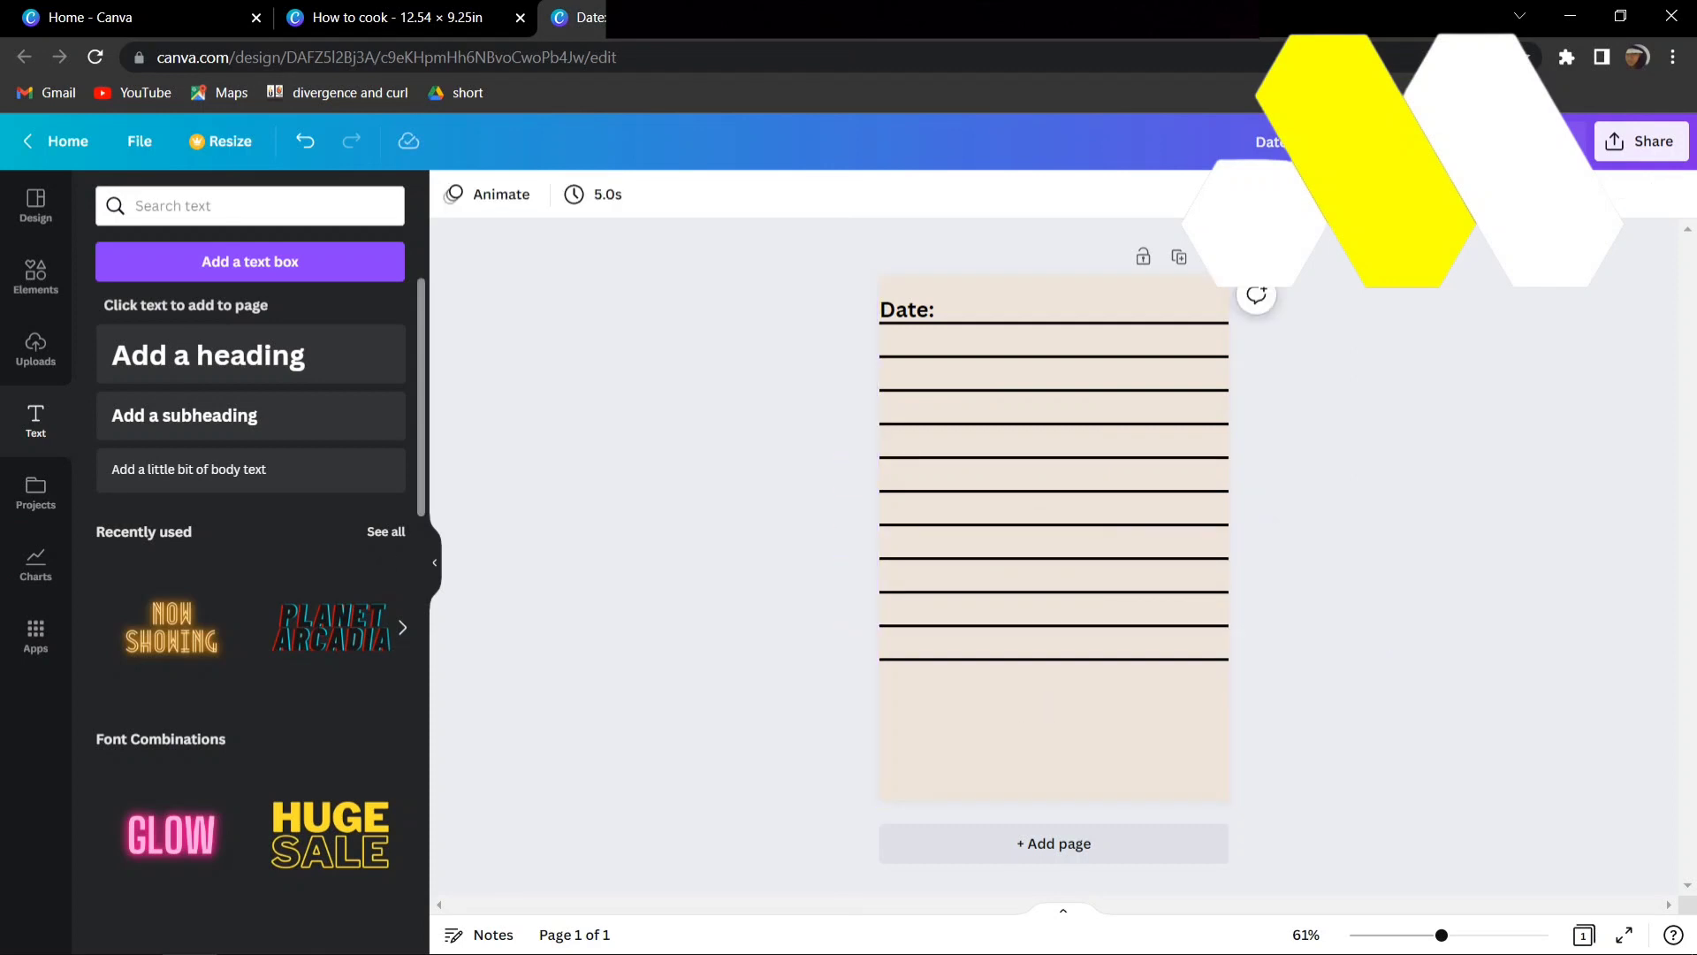
- Add the outlined chef hat graphic and shrink it to a small size in the middle of the lined page
left_click(36, 275)
left_click(134, 369)
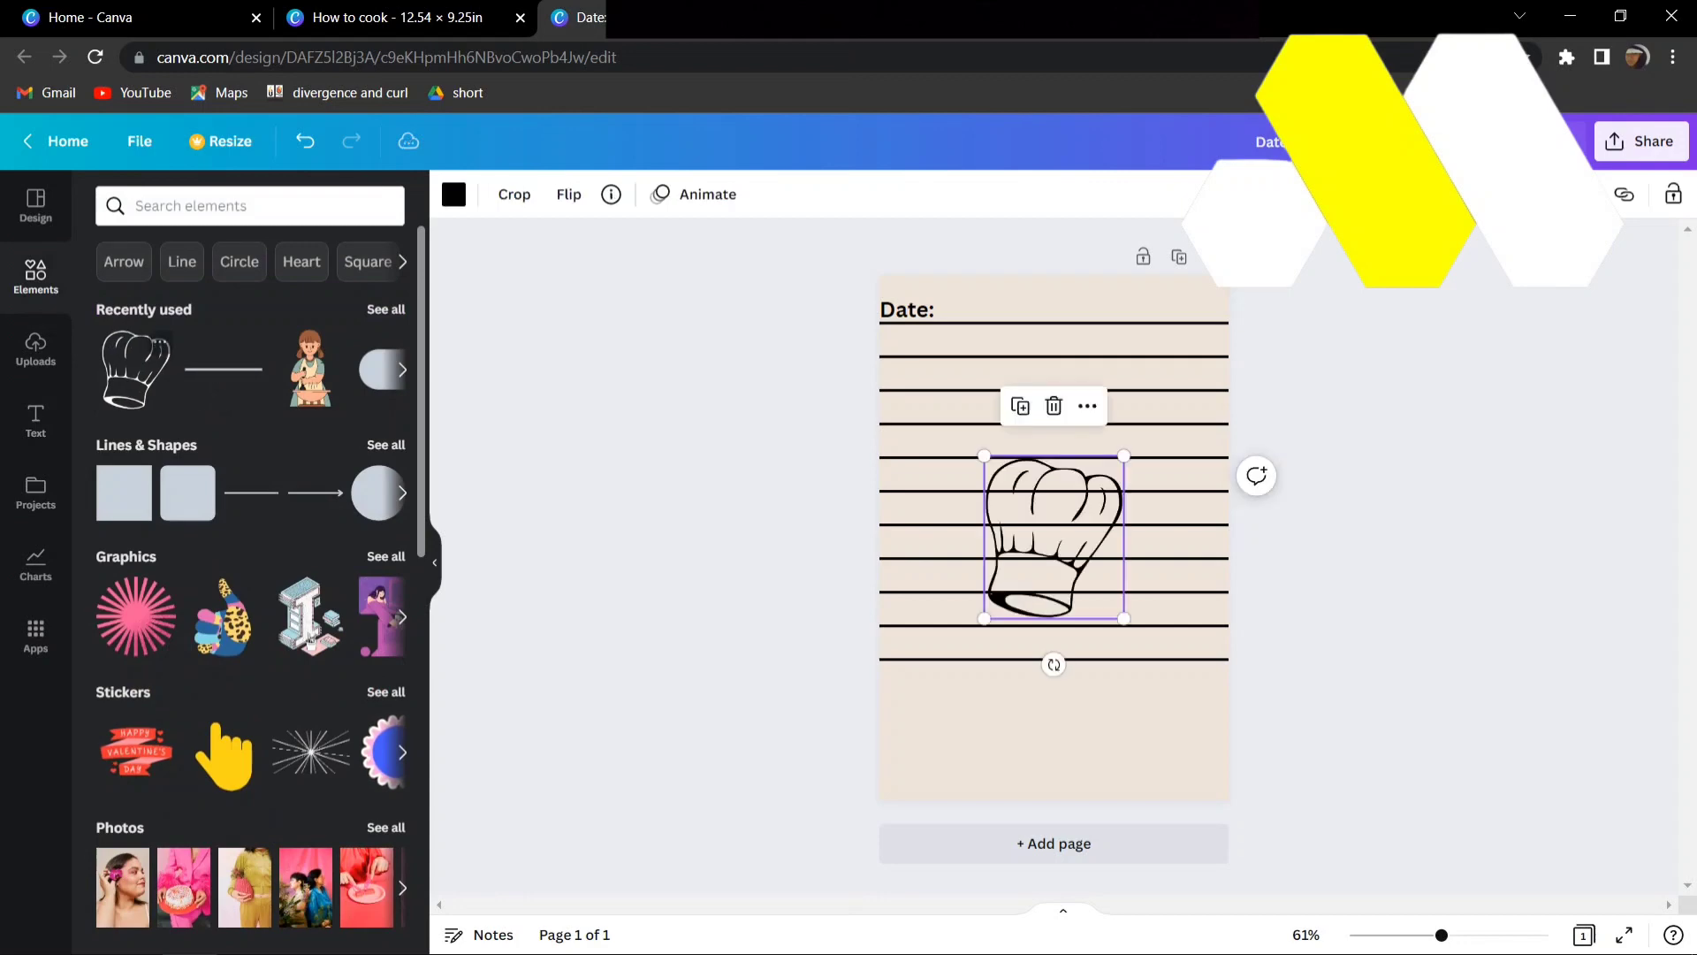
left_click_drag(1124, 619, 1054, 508)
left_click(1331, 521)
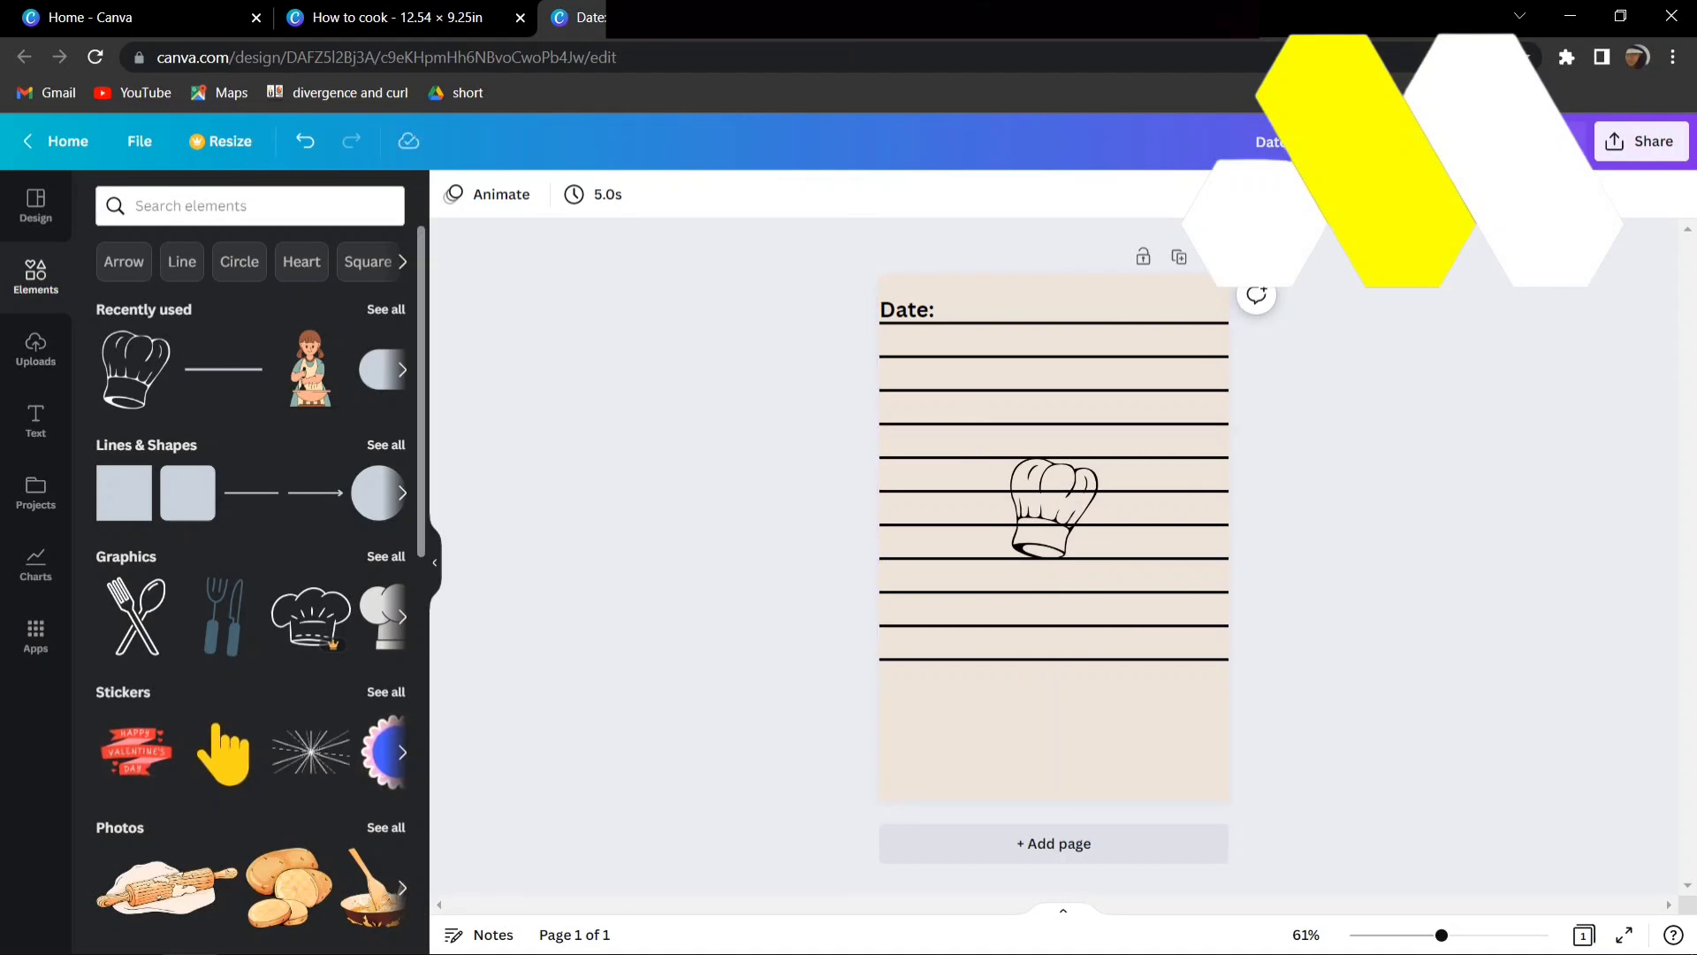
- Add a pill-shaped rounded rectangle from the basic shapes and move it to the page's lower-right corner
left_click(385, 446)
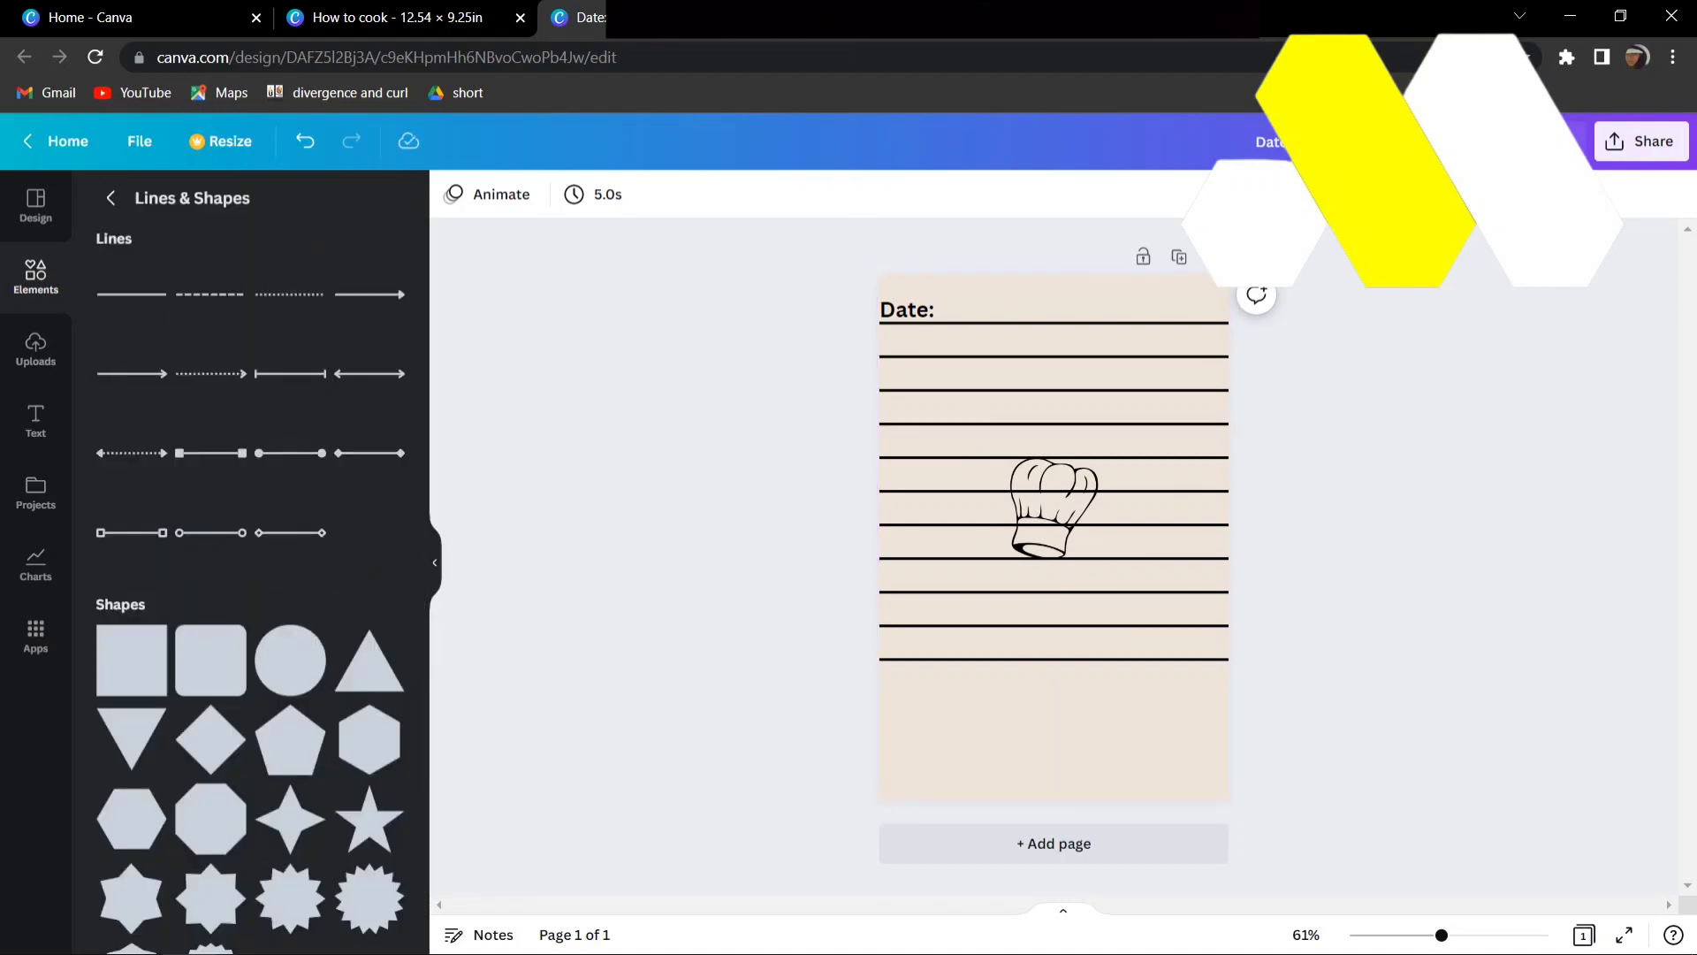
scroll(292, 654, "down", 7)
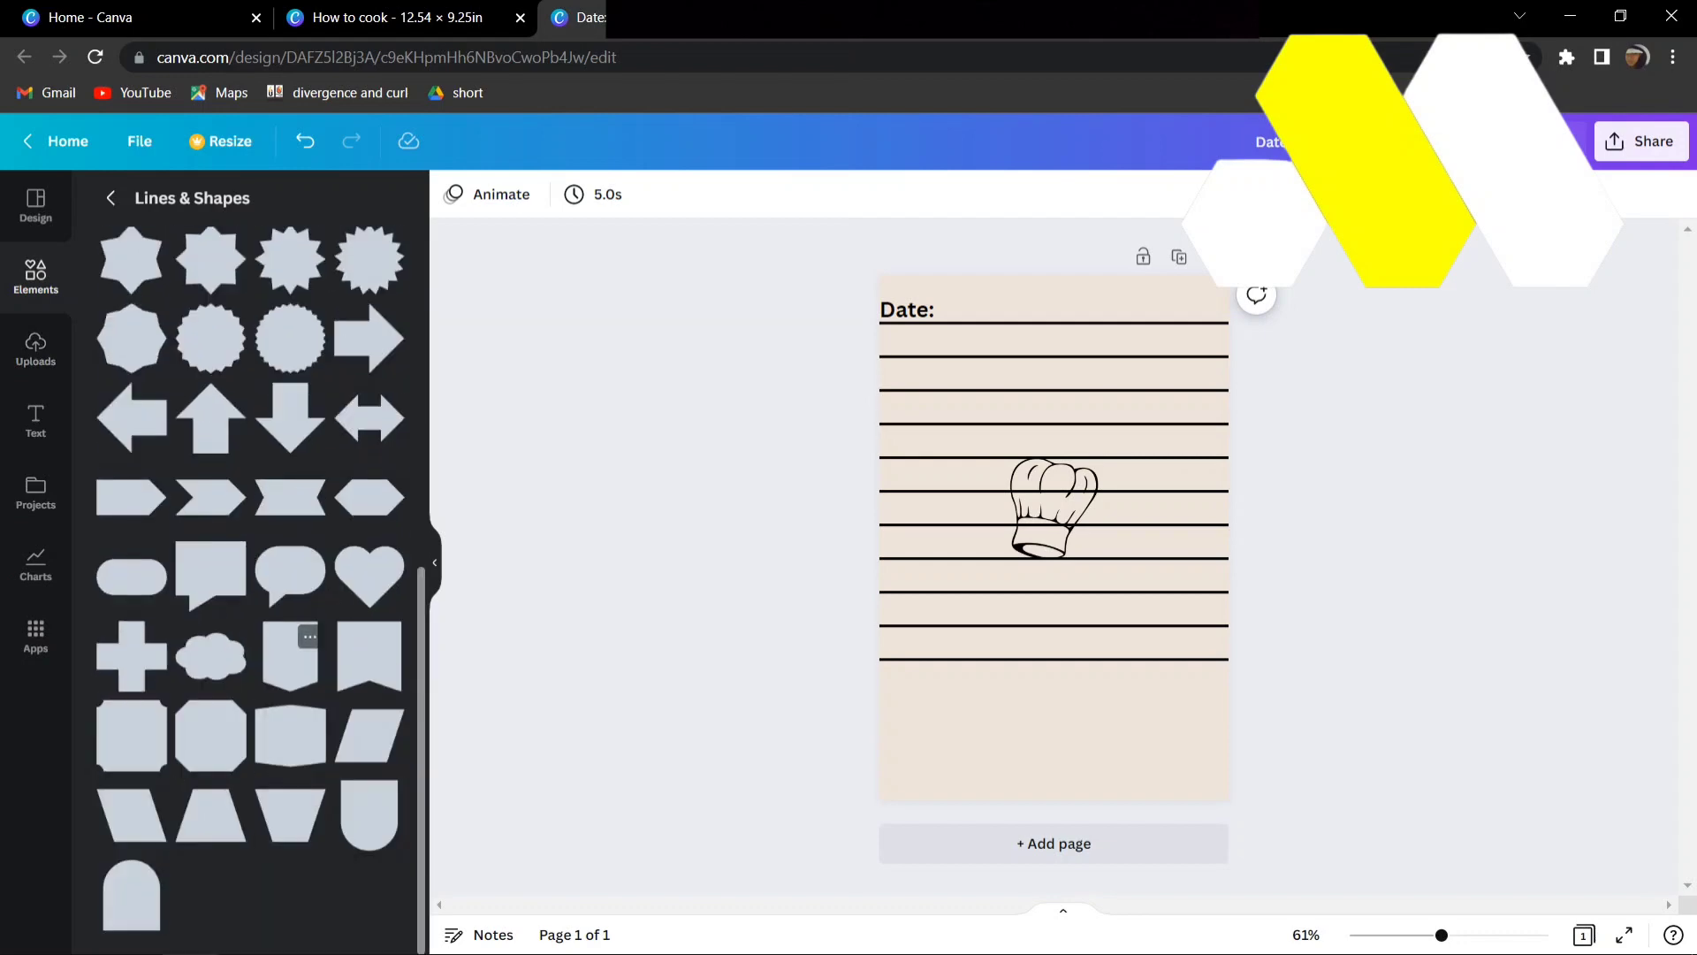
left_click(131, 576)
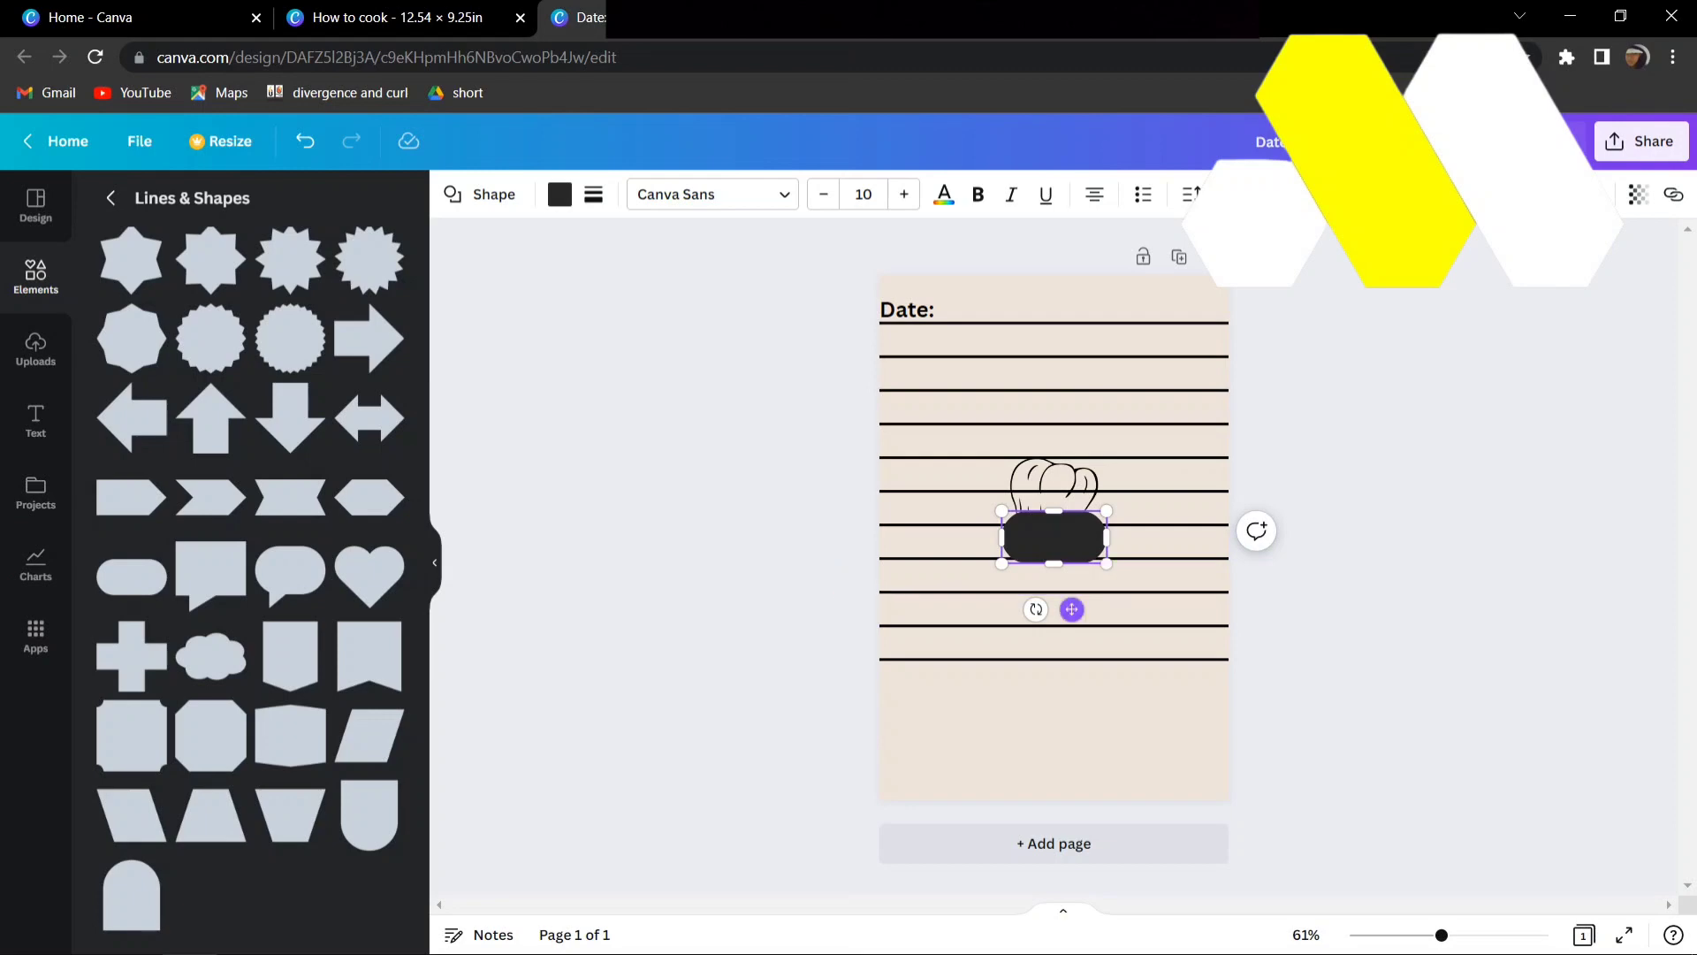
left_click_drag(1072, 609, 1186, 836)
double_click(1168, 765)
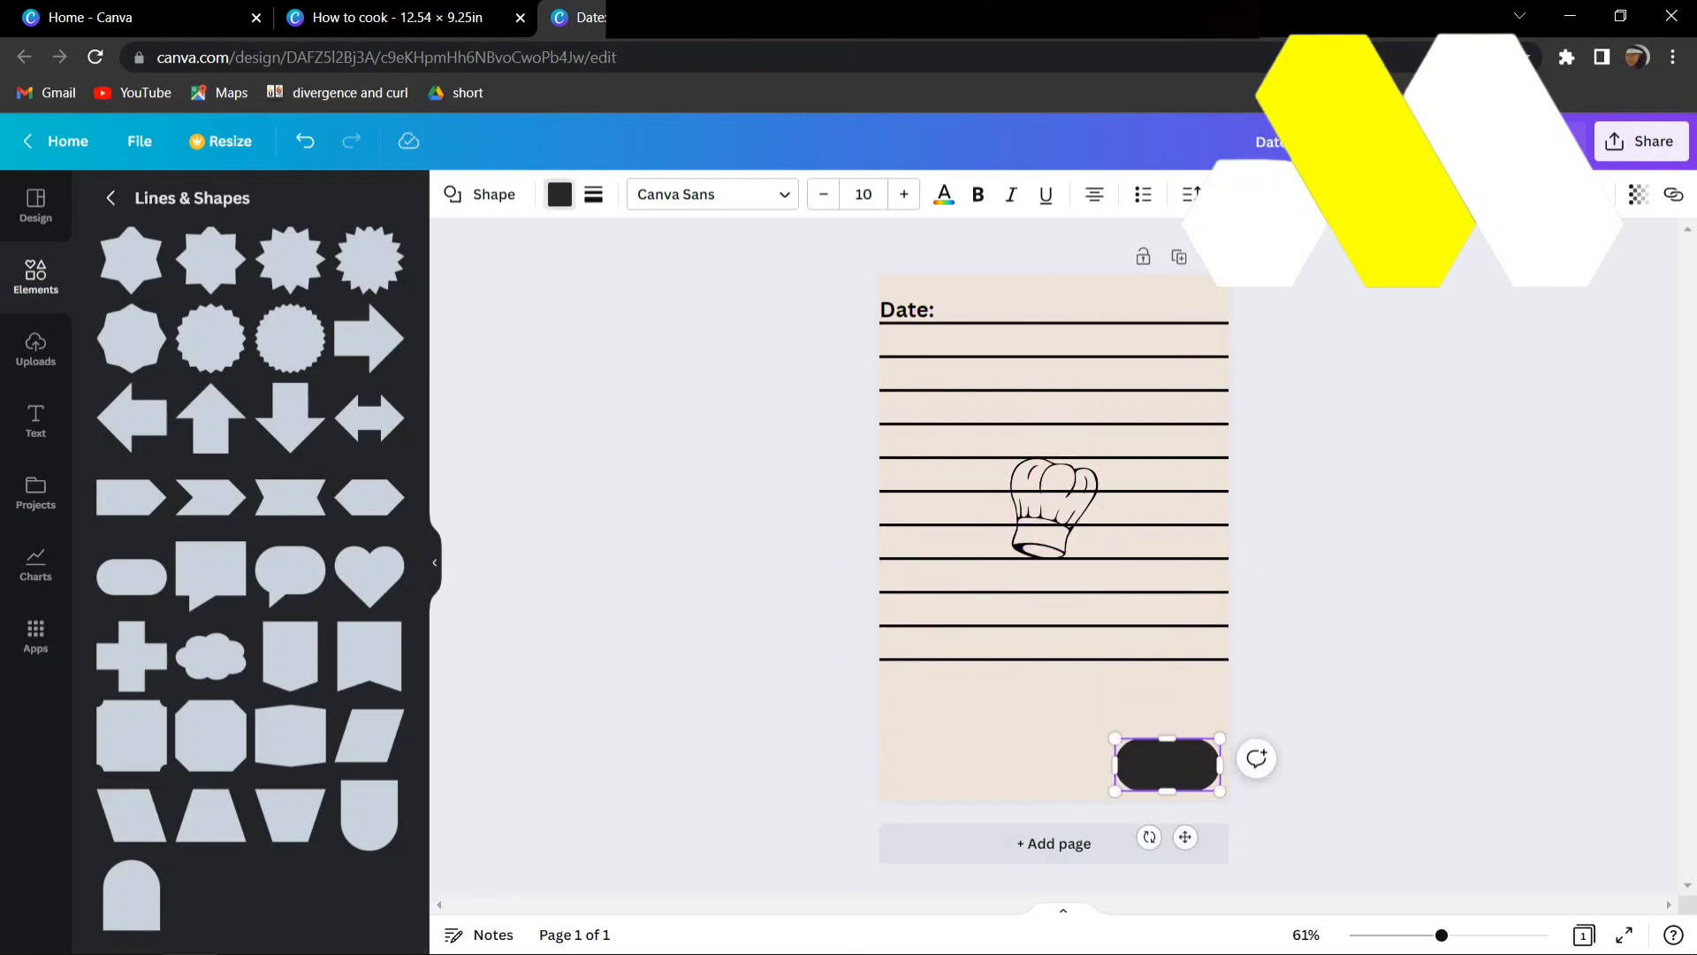
- Fill the pill shape with white and stretch it to the page's left edge
left_click(560, 194)
left_click(384, 292)
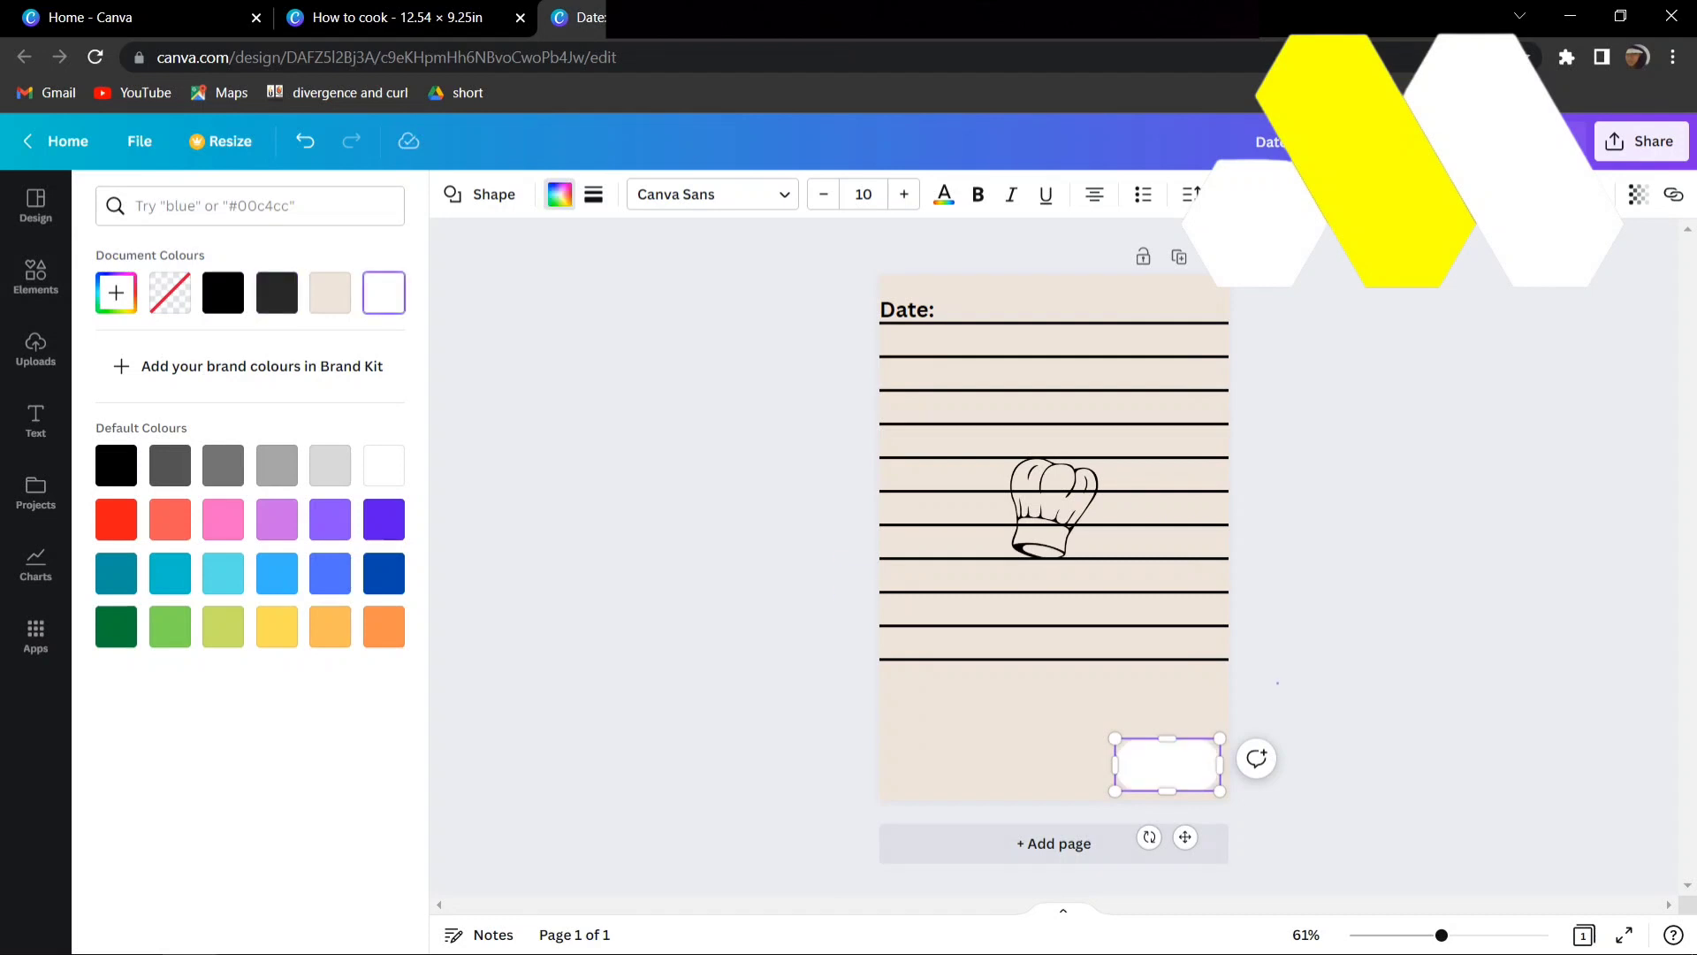
left_click(1168, 765)
left_click_drag(1116, 765, 879, 764)
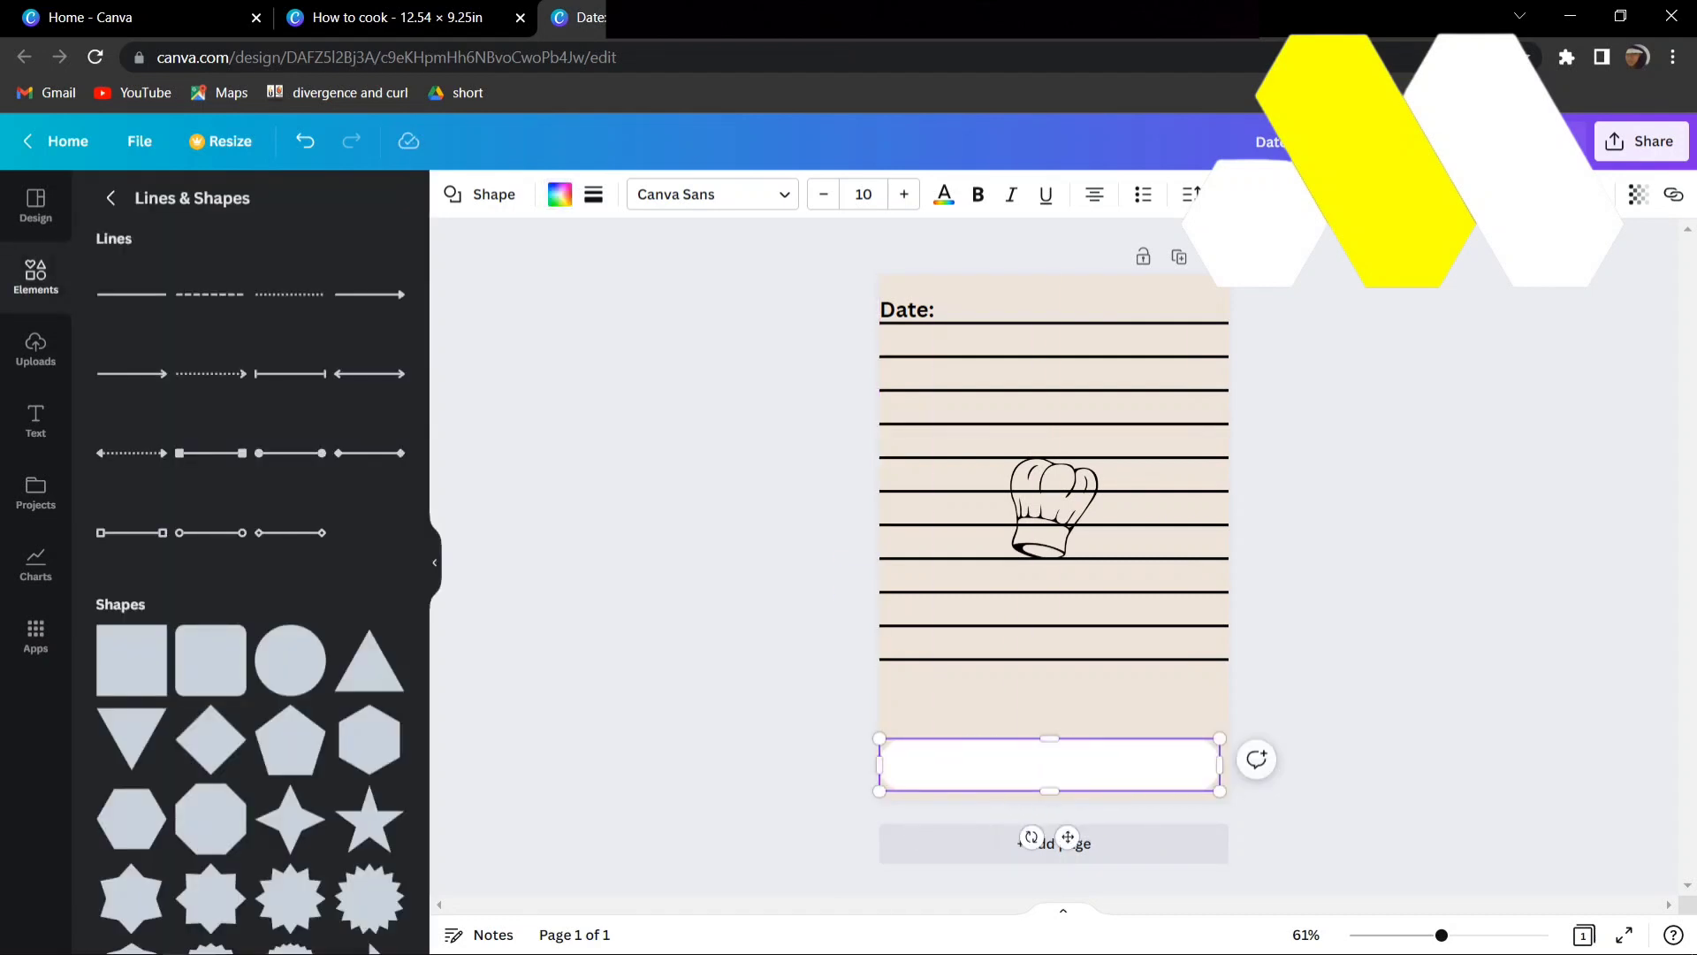
key("Escape")
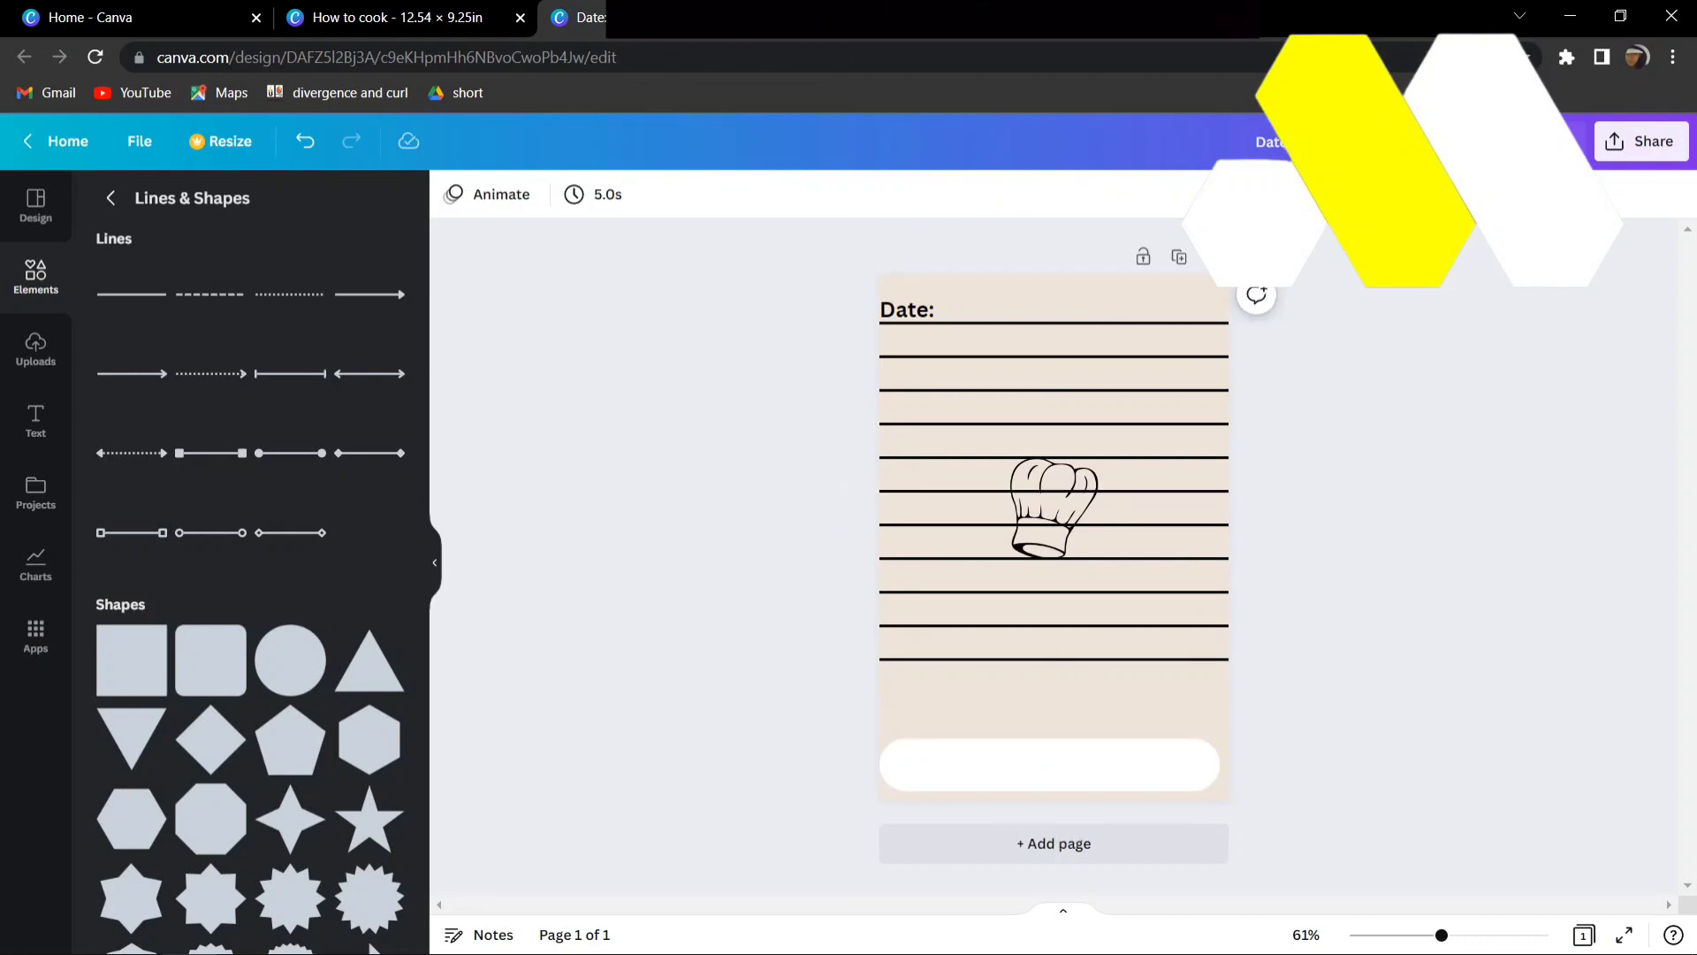
- Add body text reading "notes :" and place it just above the left end of the white pill shape
left_click(111, 198)
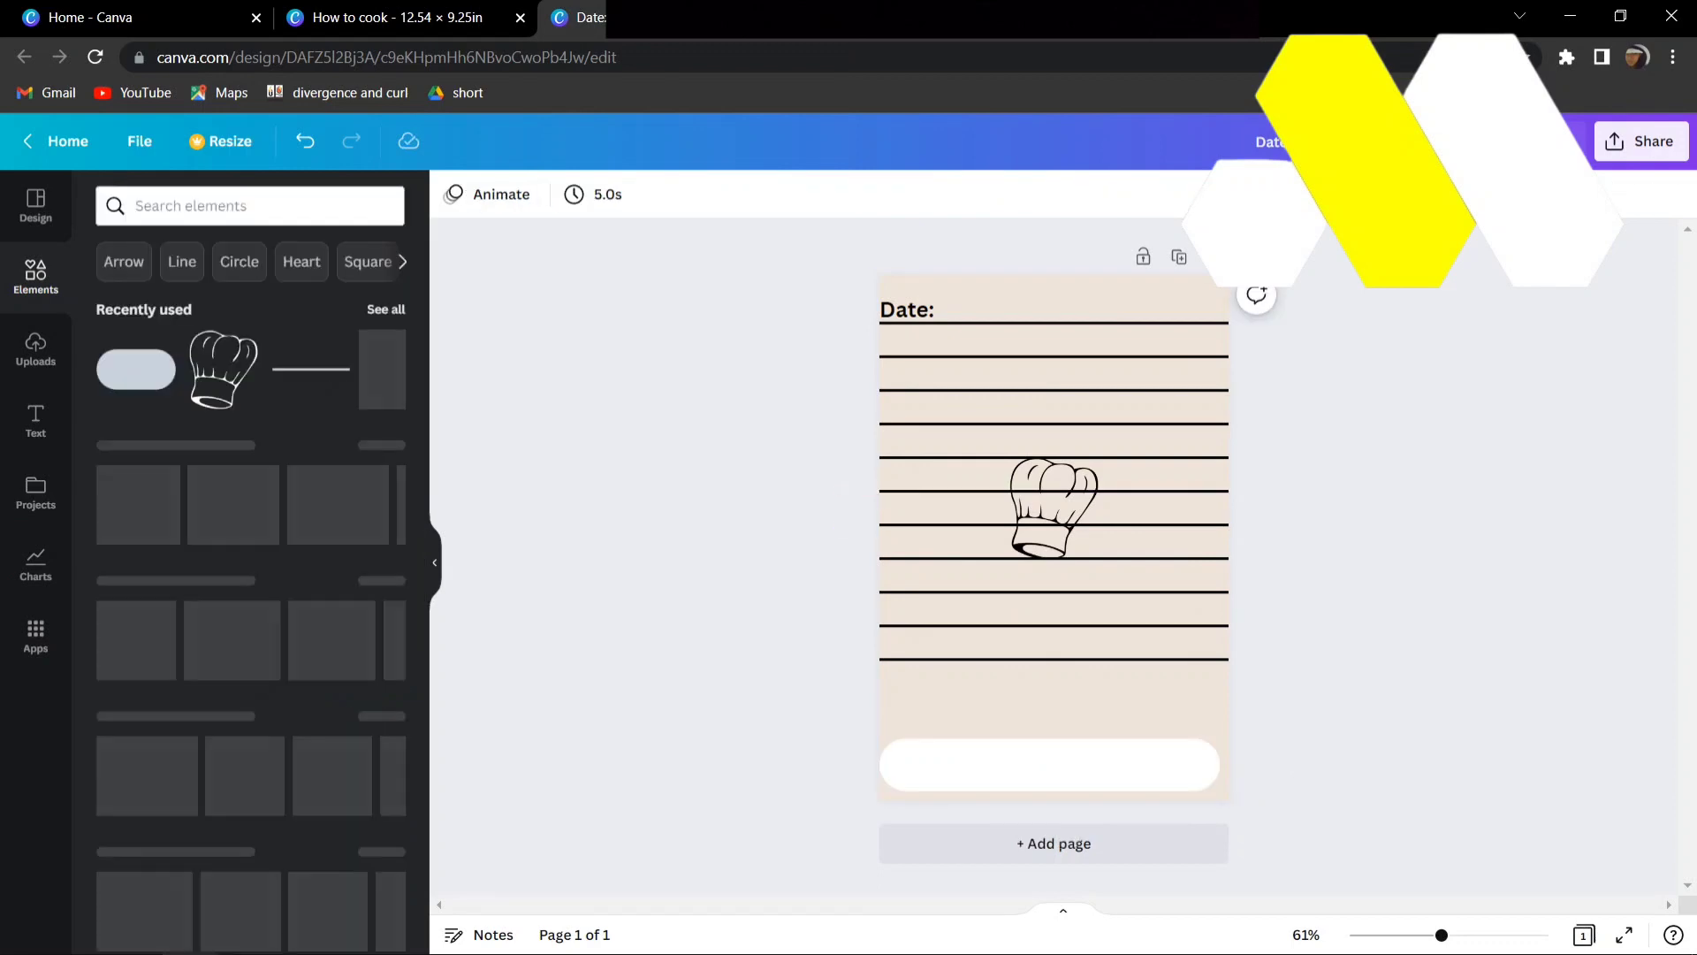
left_click(35, 420)
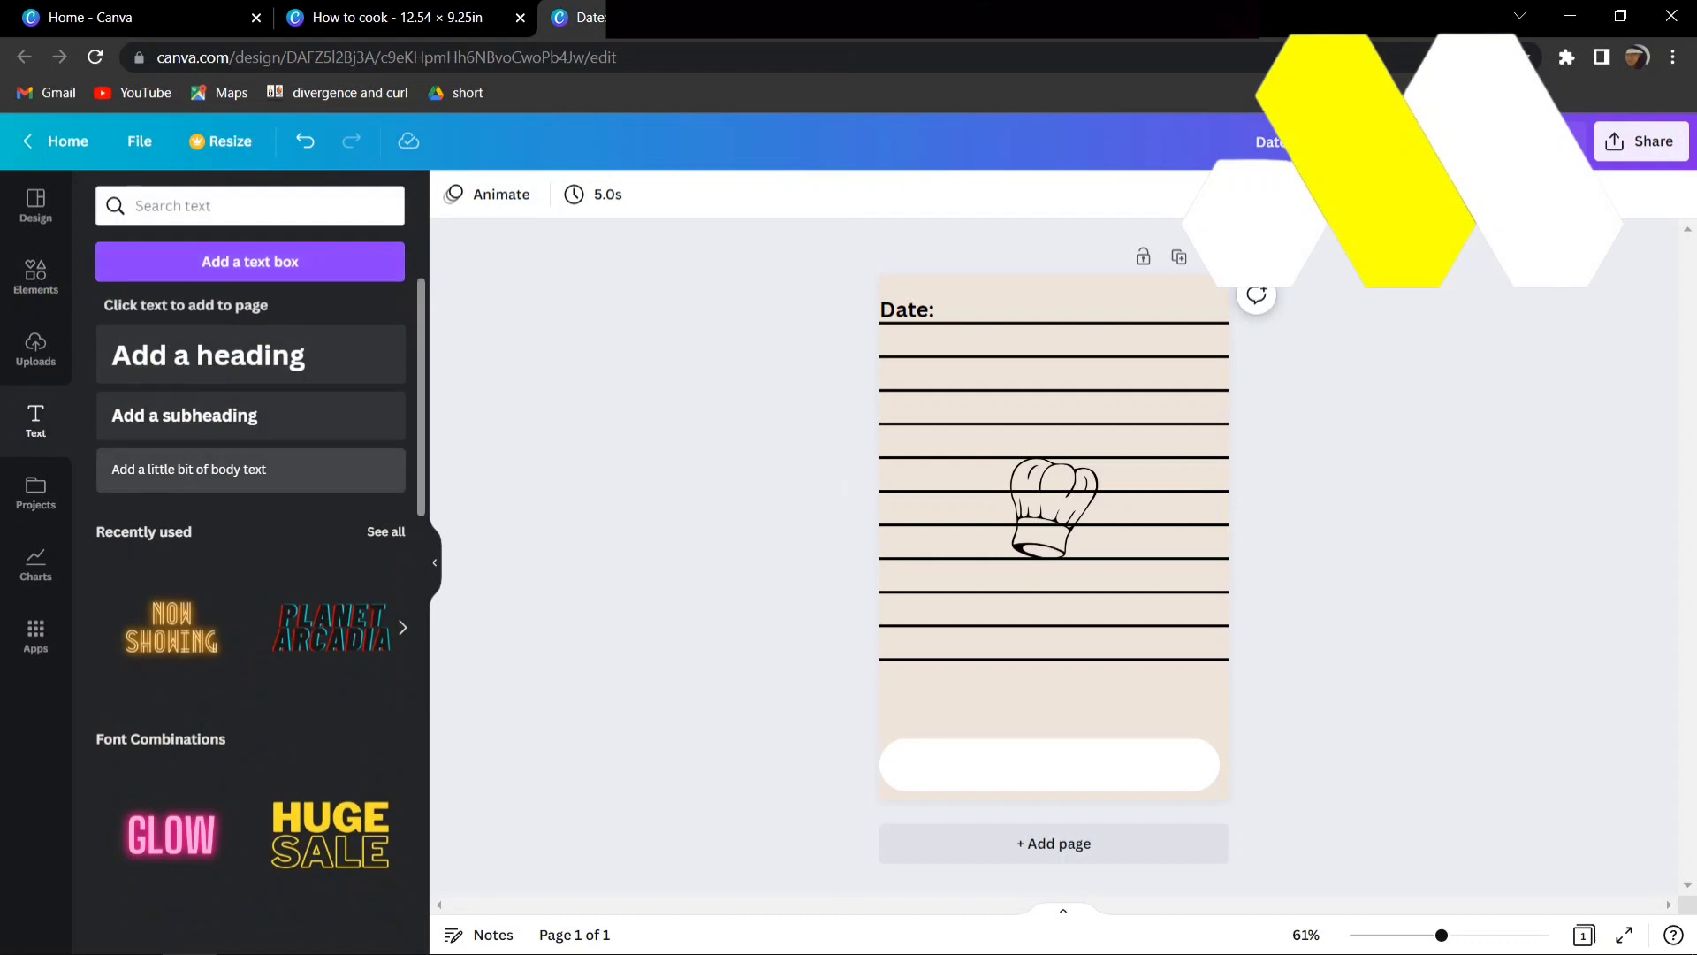
left_click(188, 470)
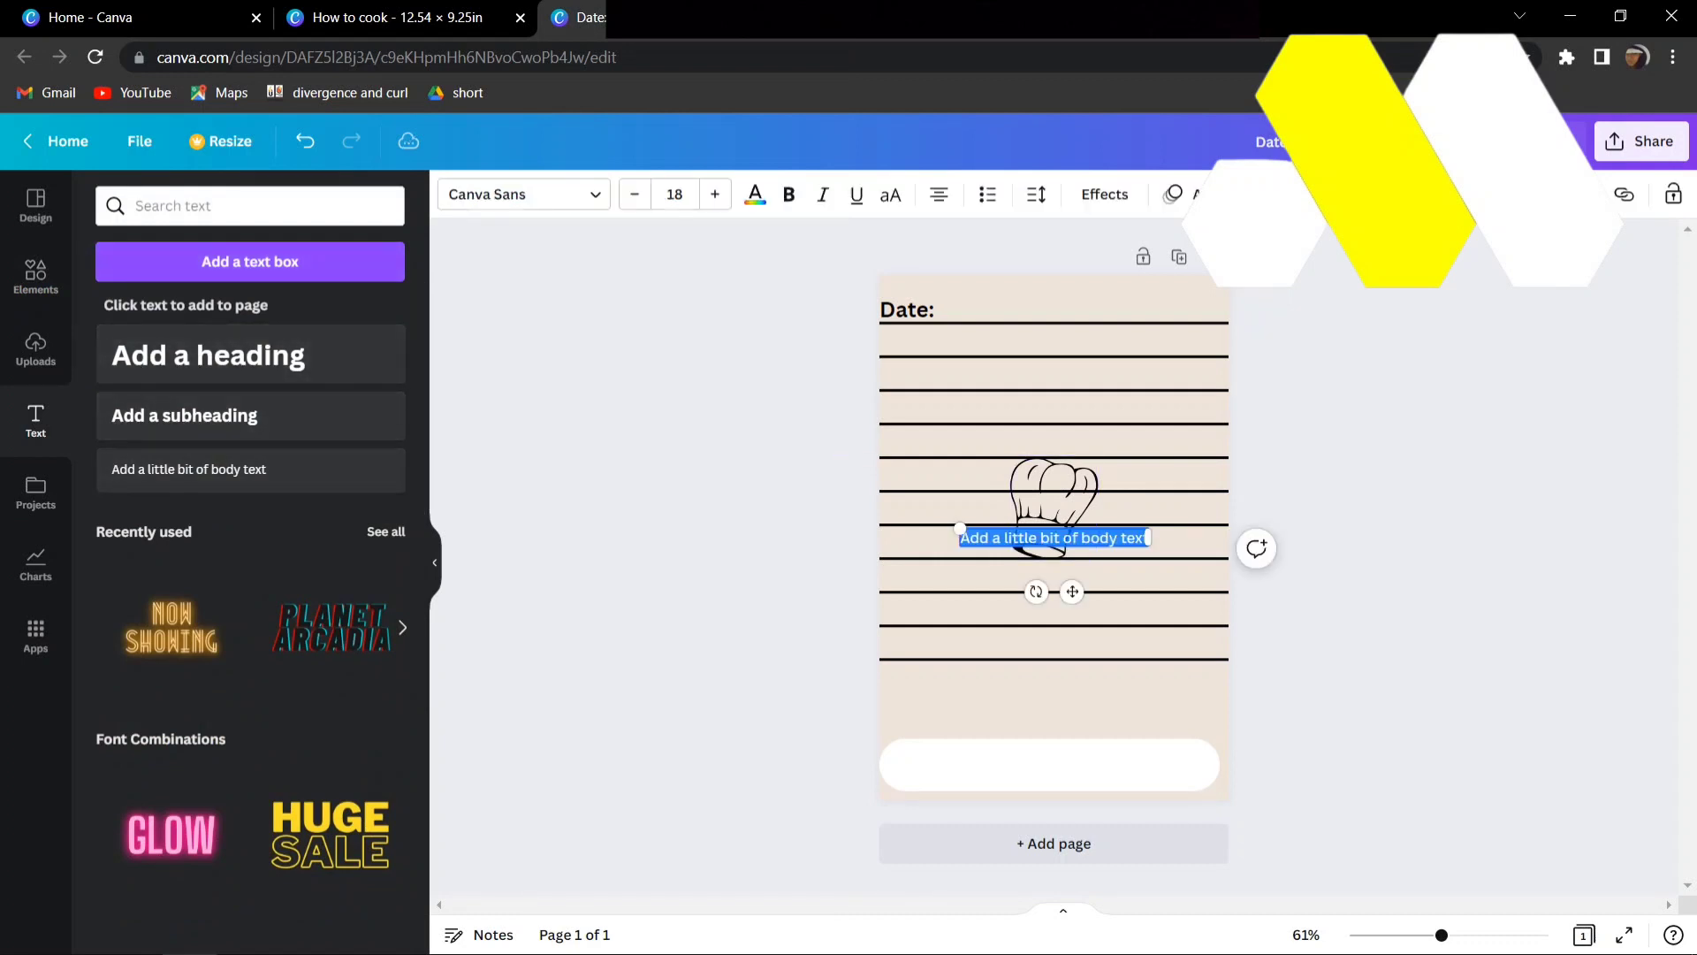
type("notes")
left_click_drag(1072, 591, 933, 776)
type(":")
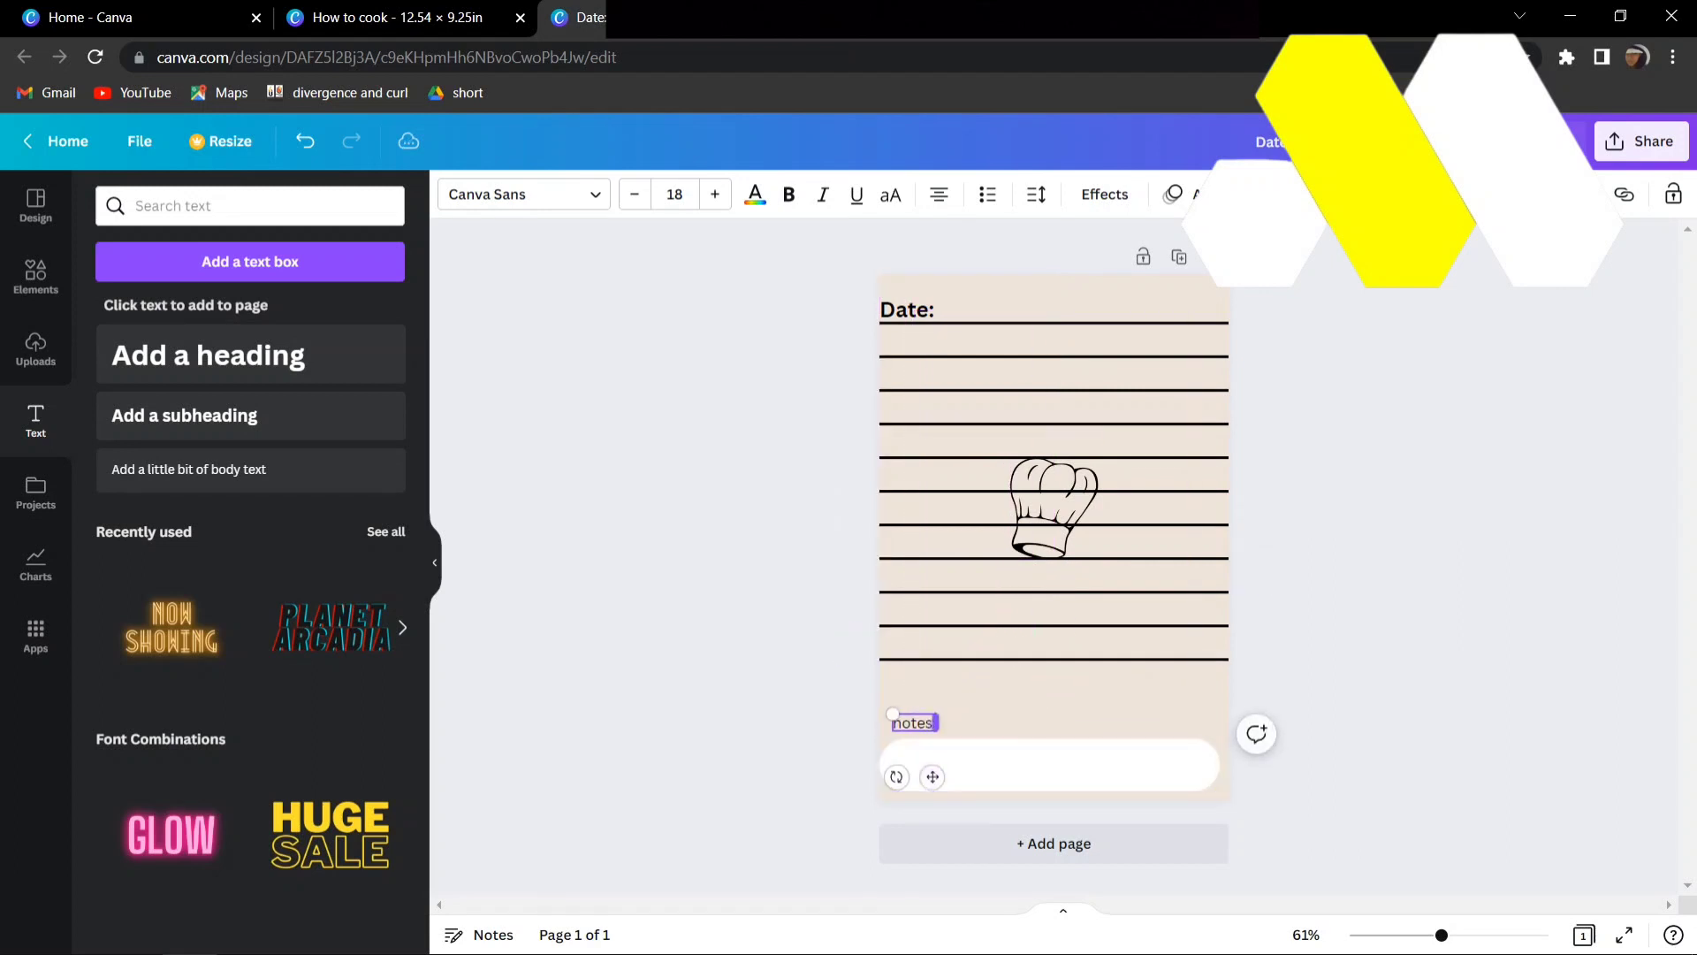
left_click(1308, 576)
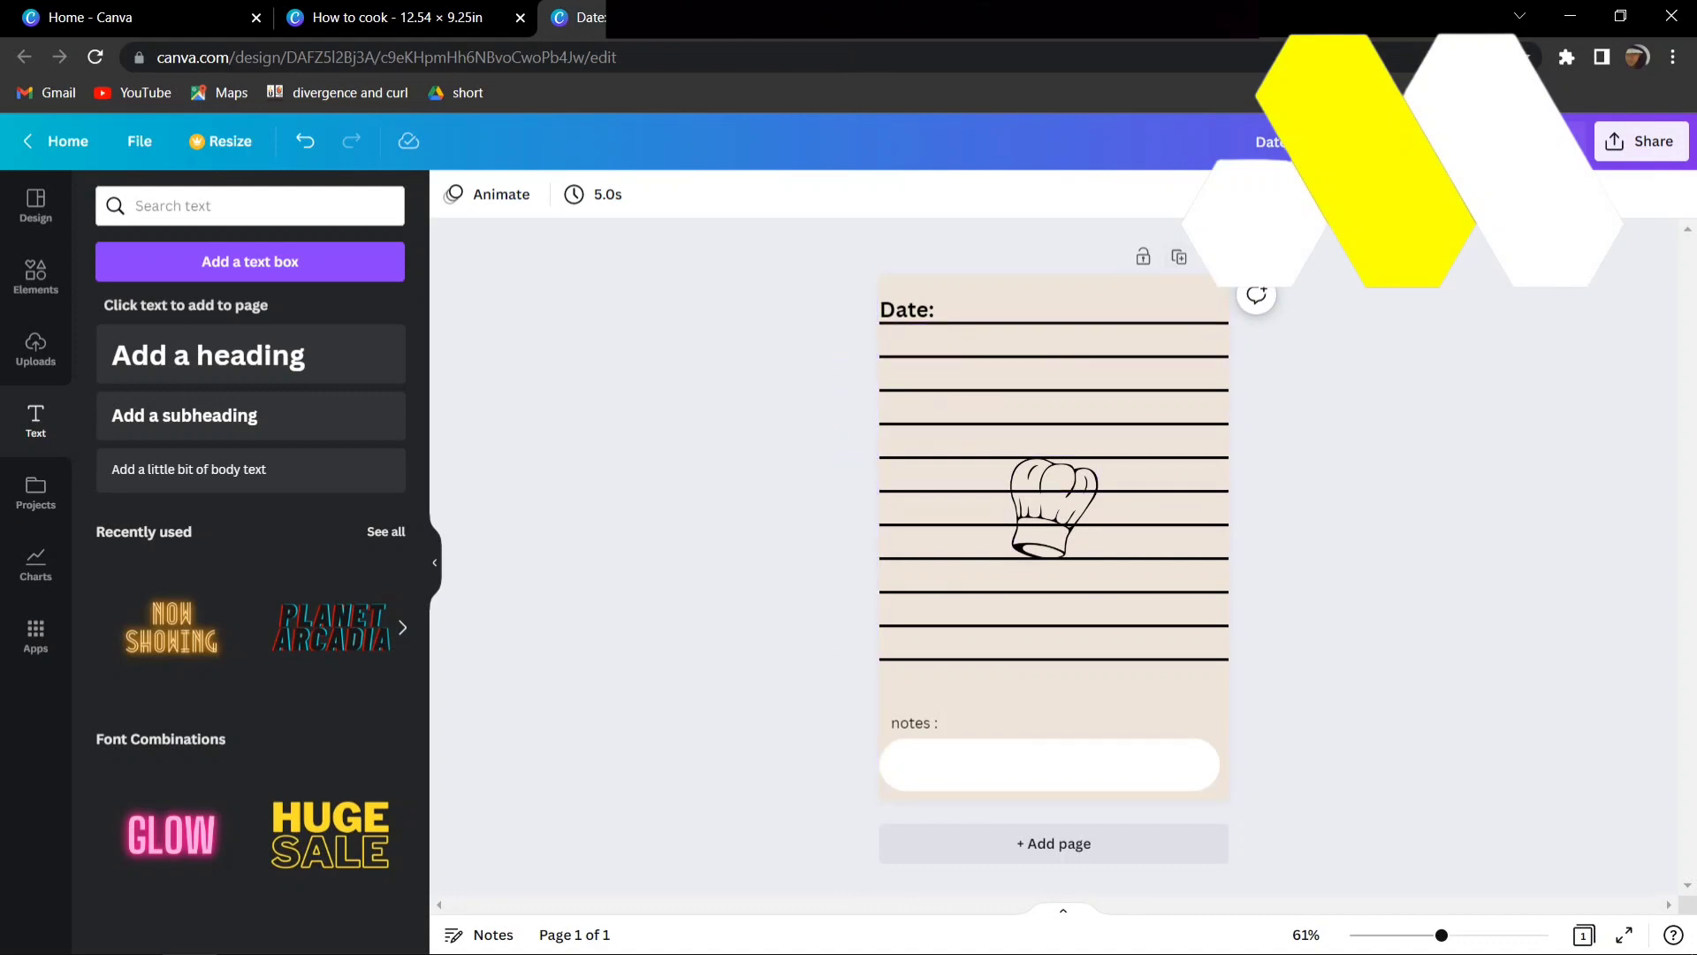
- Check the cover design once more and duplicate the lined journal page
left_click(398, 17)
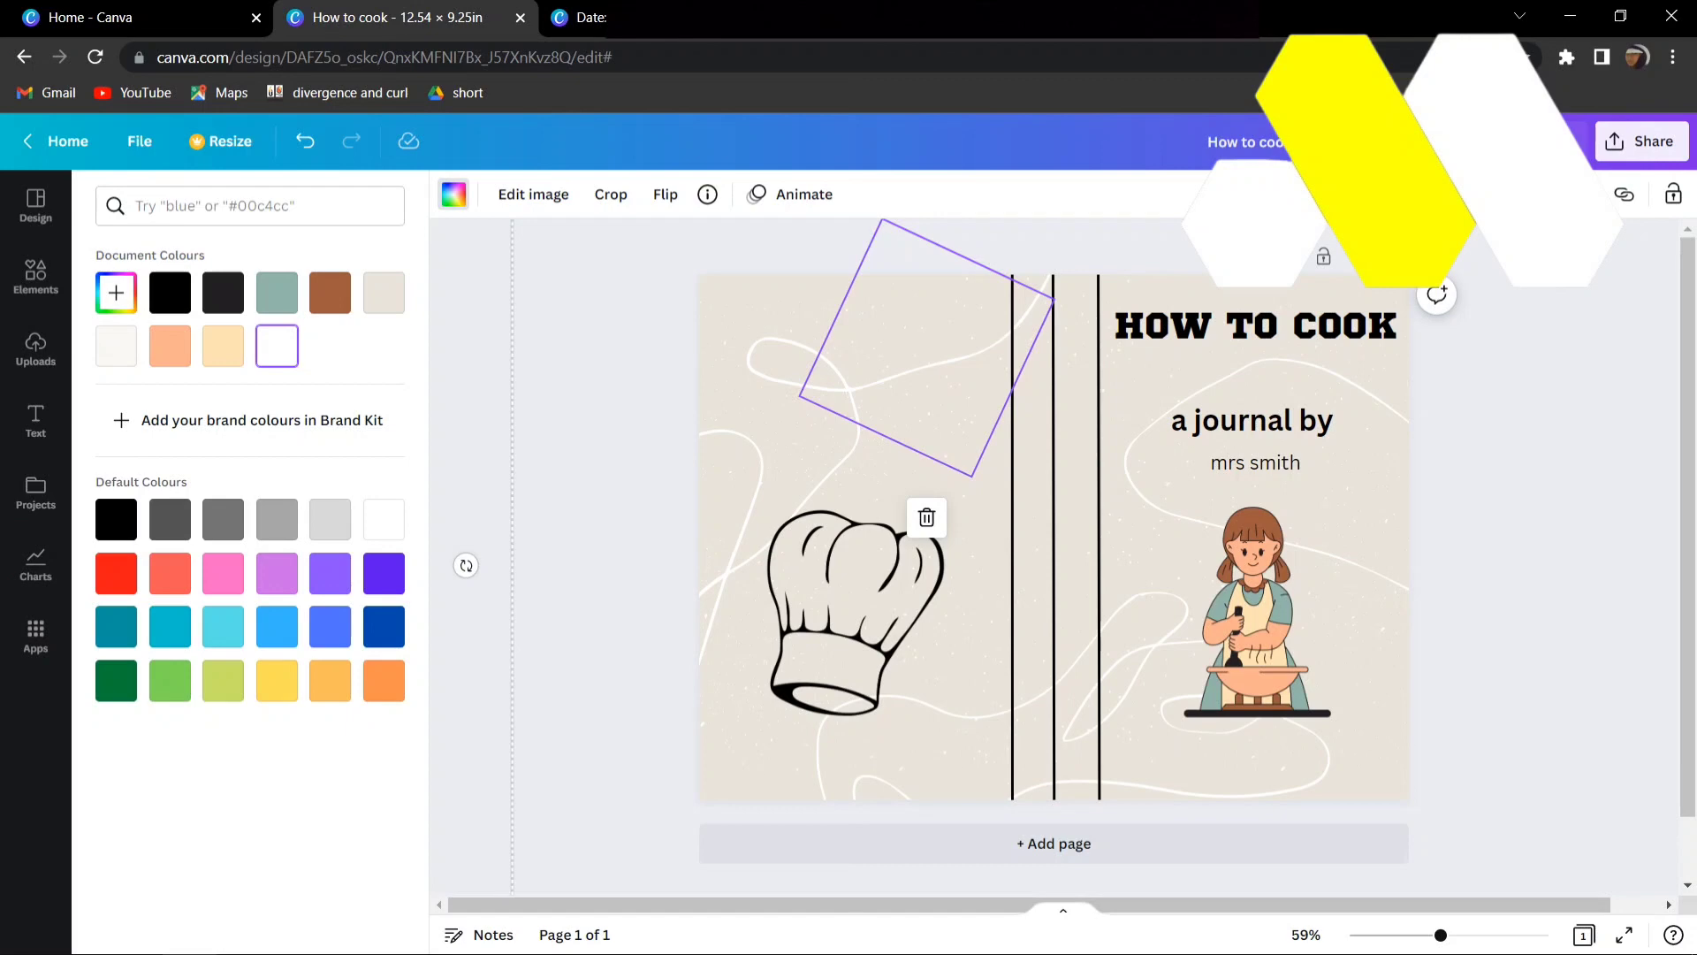
key("ctrl+Tab")
left_click(1179, 368)
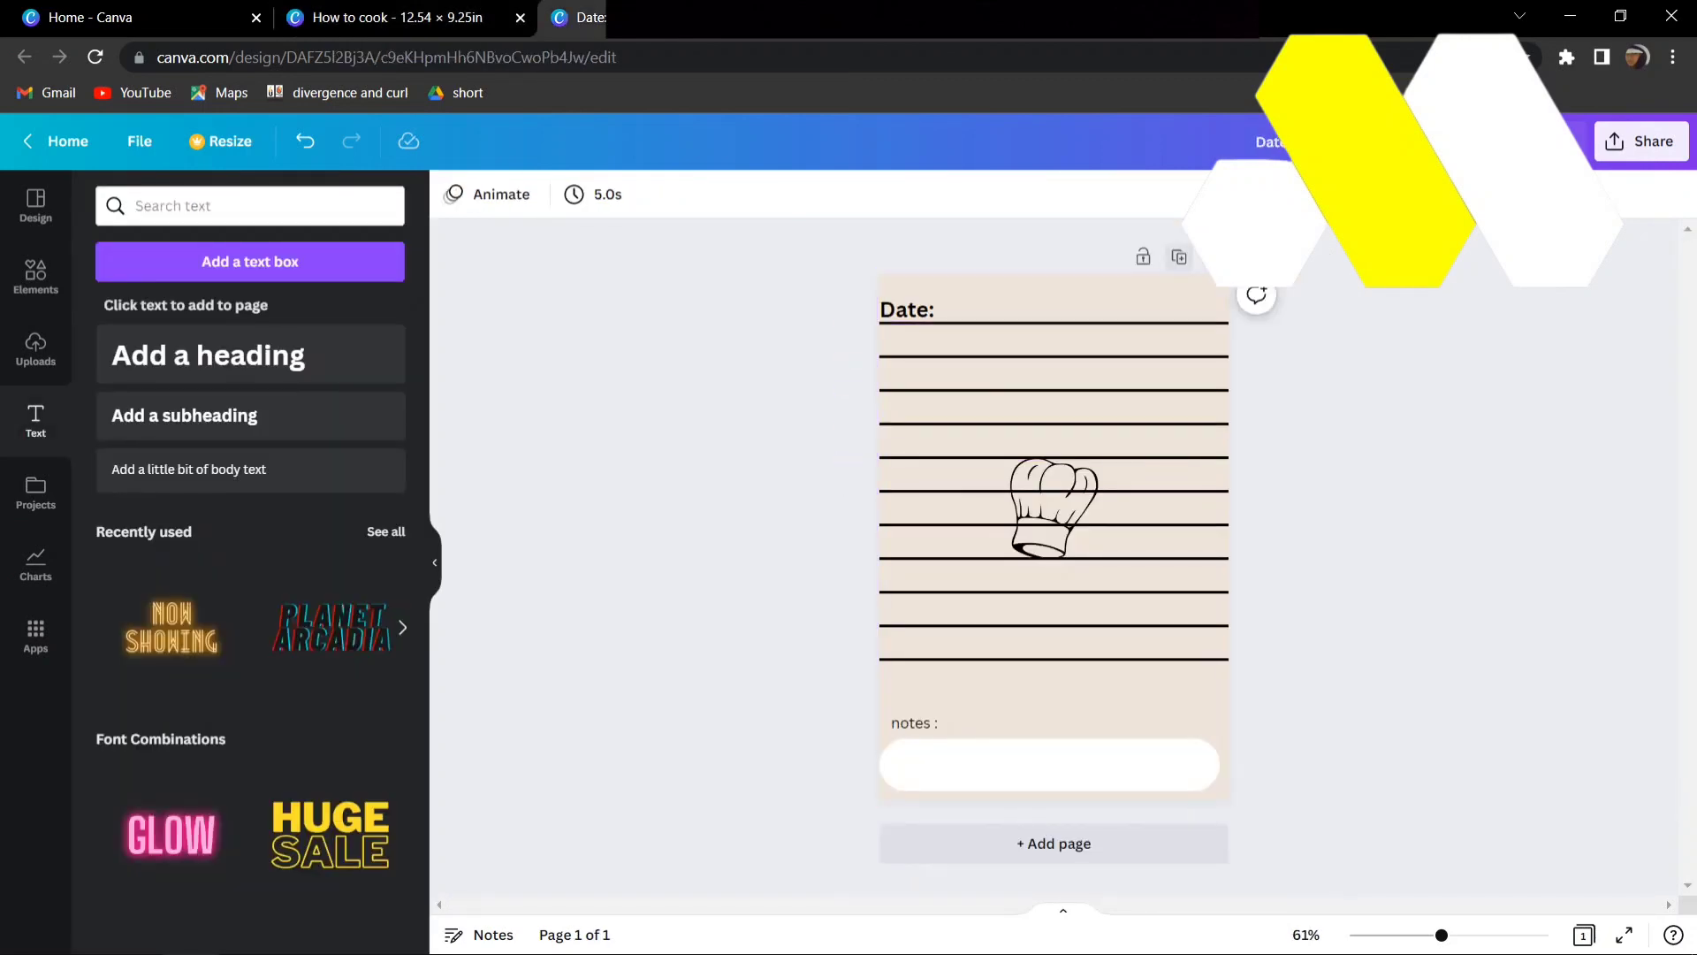
left_click(1180, 256)
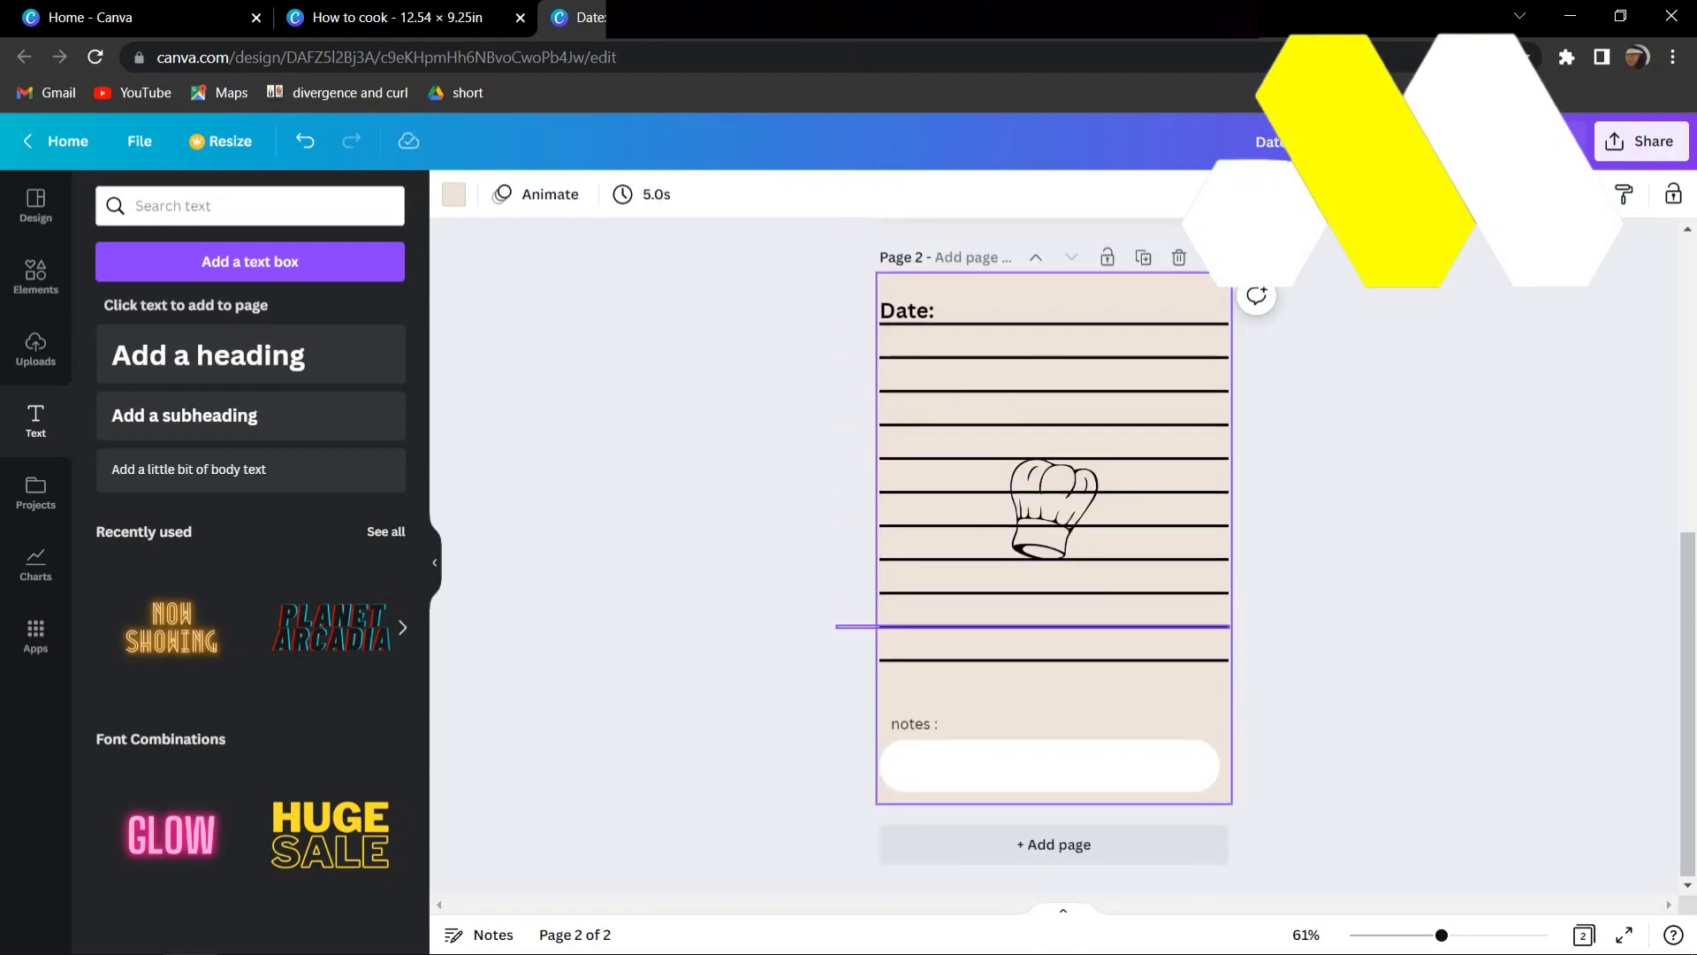
- Duplicate the lined journal page three more times and add a blank page after the copies
left_click(1144, 256)
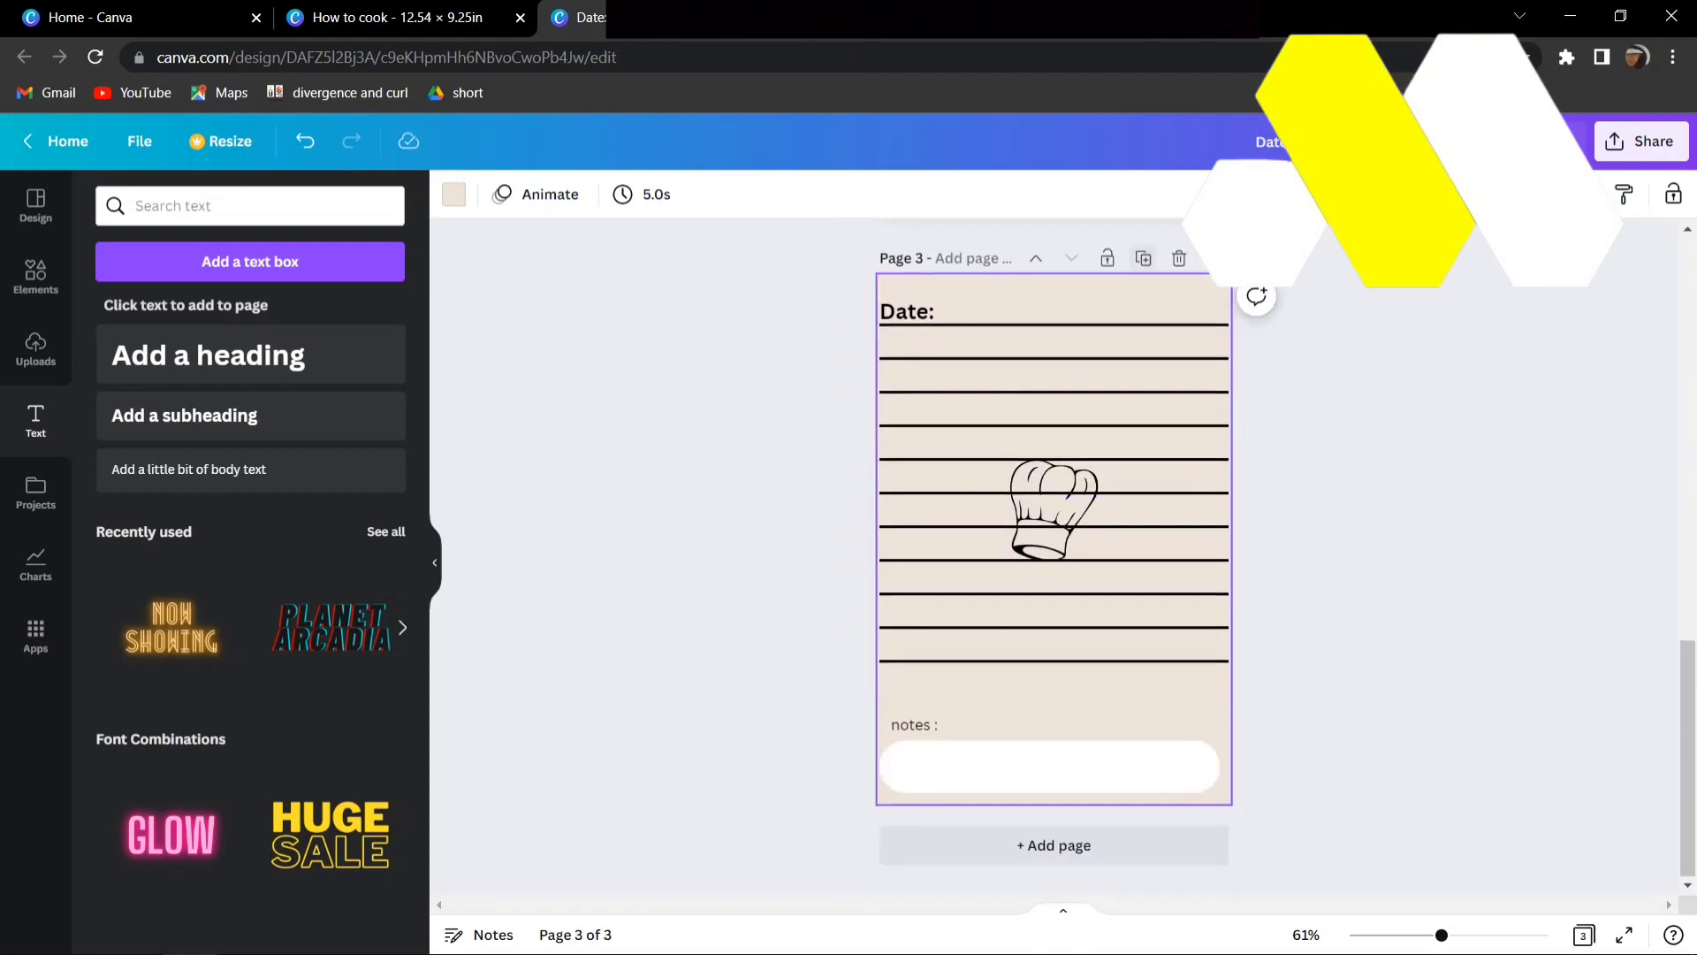
left_click(1143, 258)
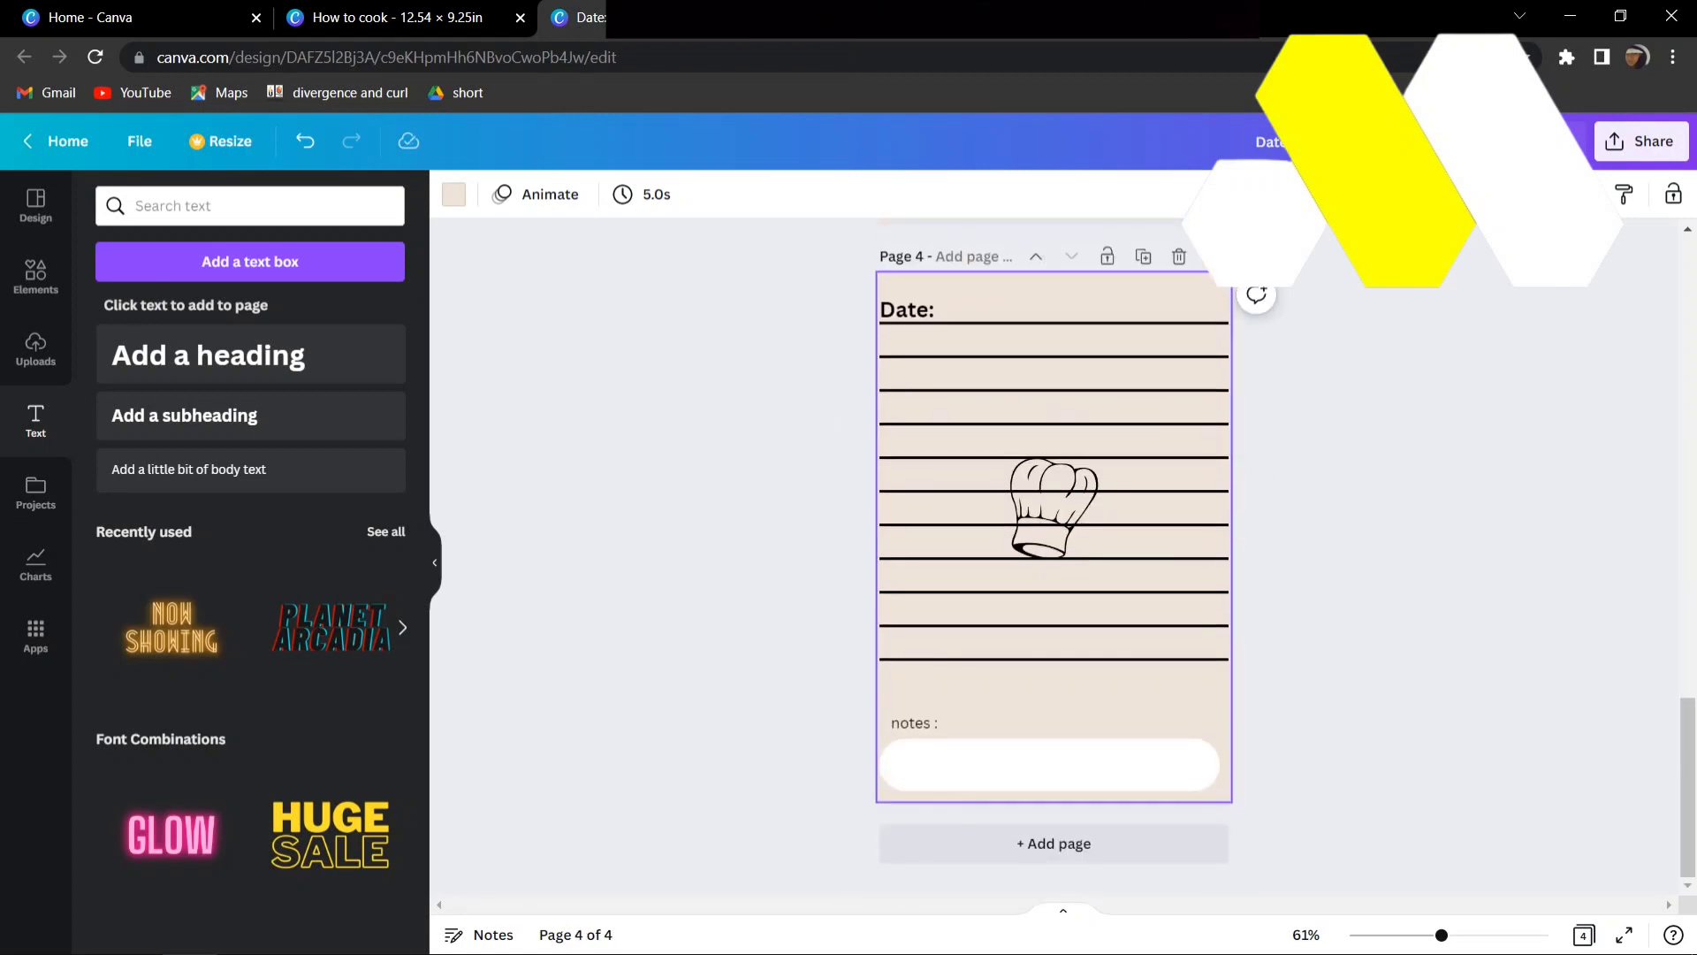
left_click(1143, 256)
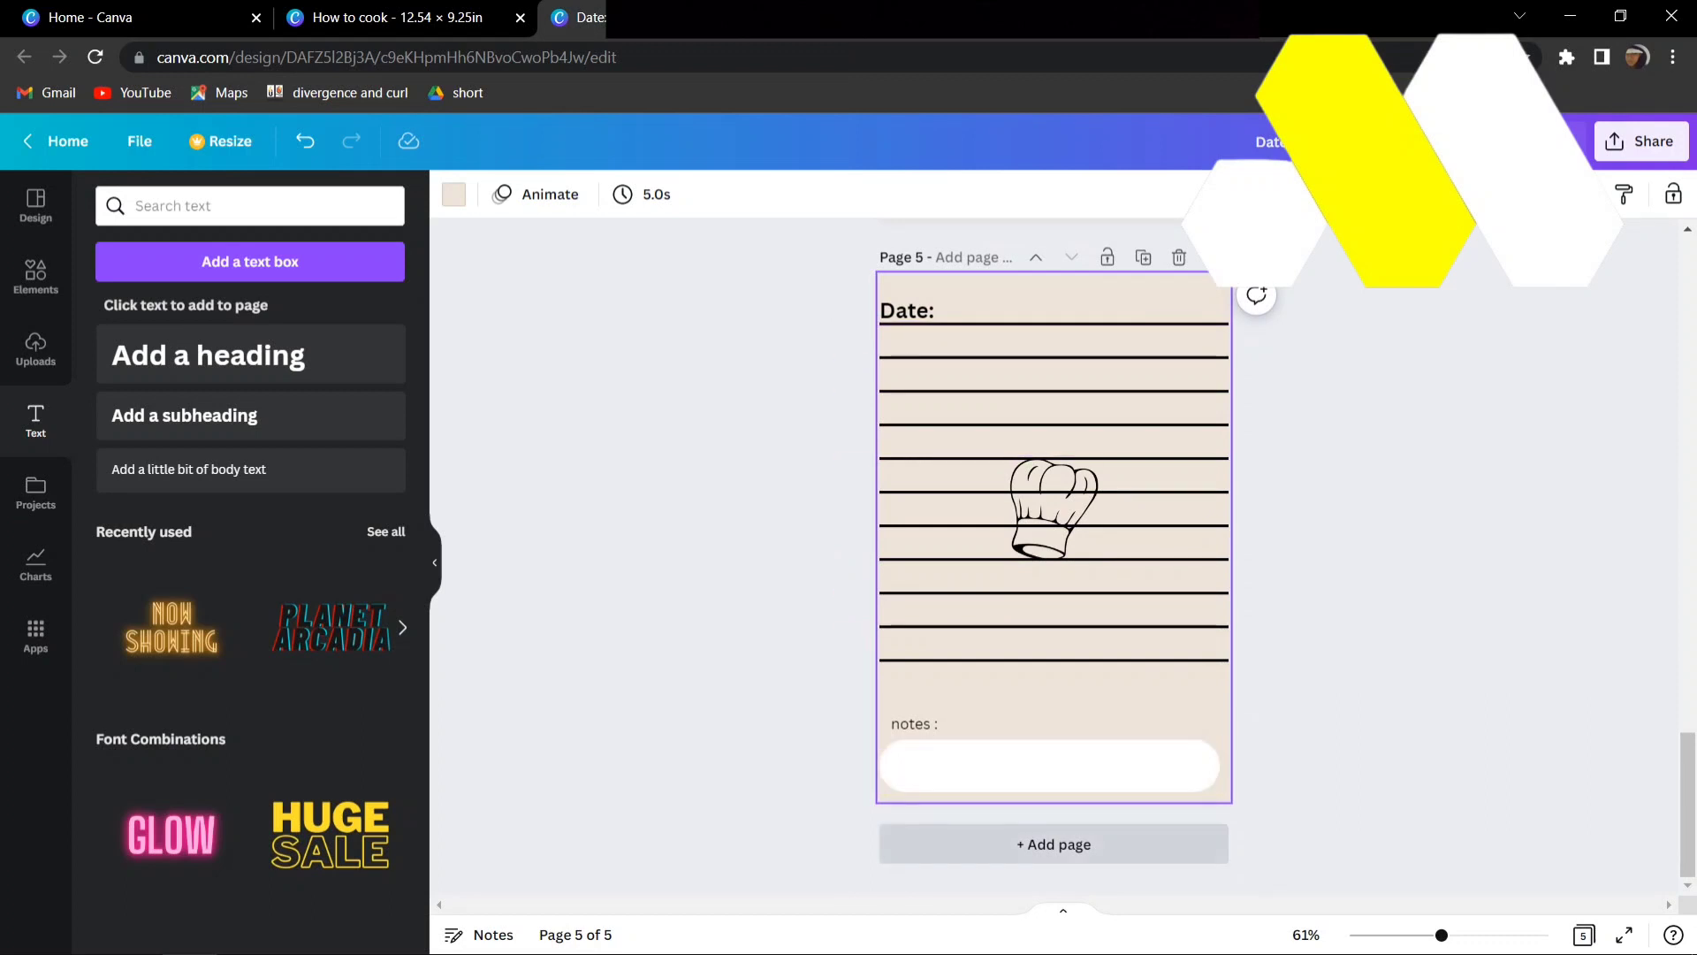
left_click(1054, 844)
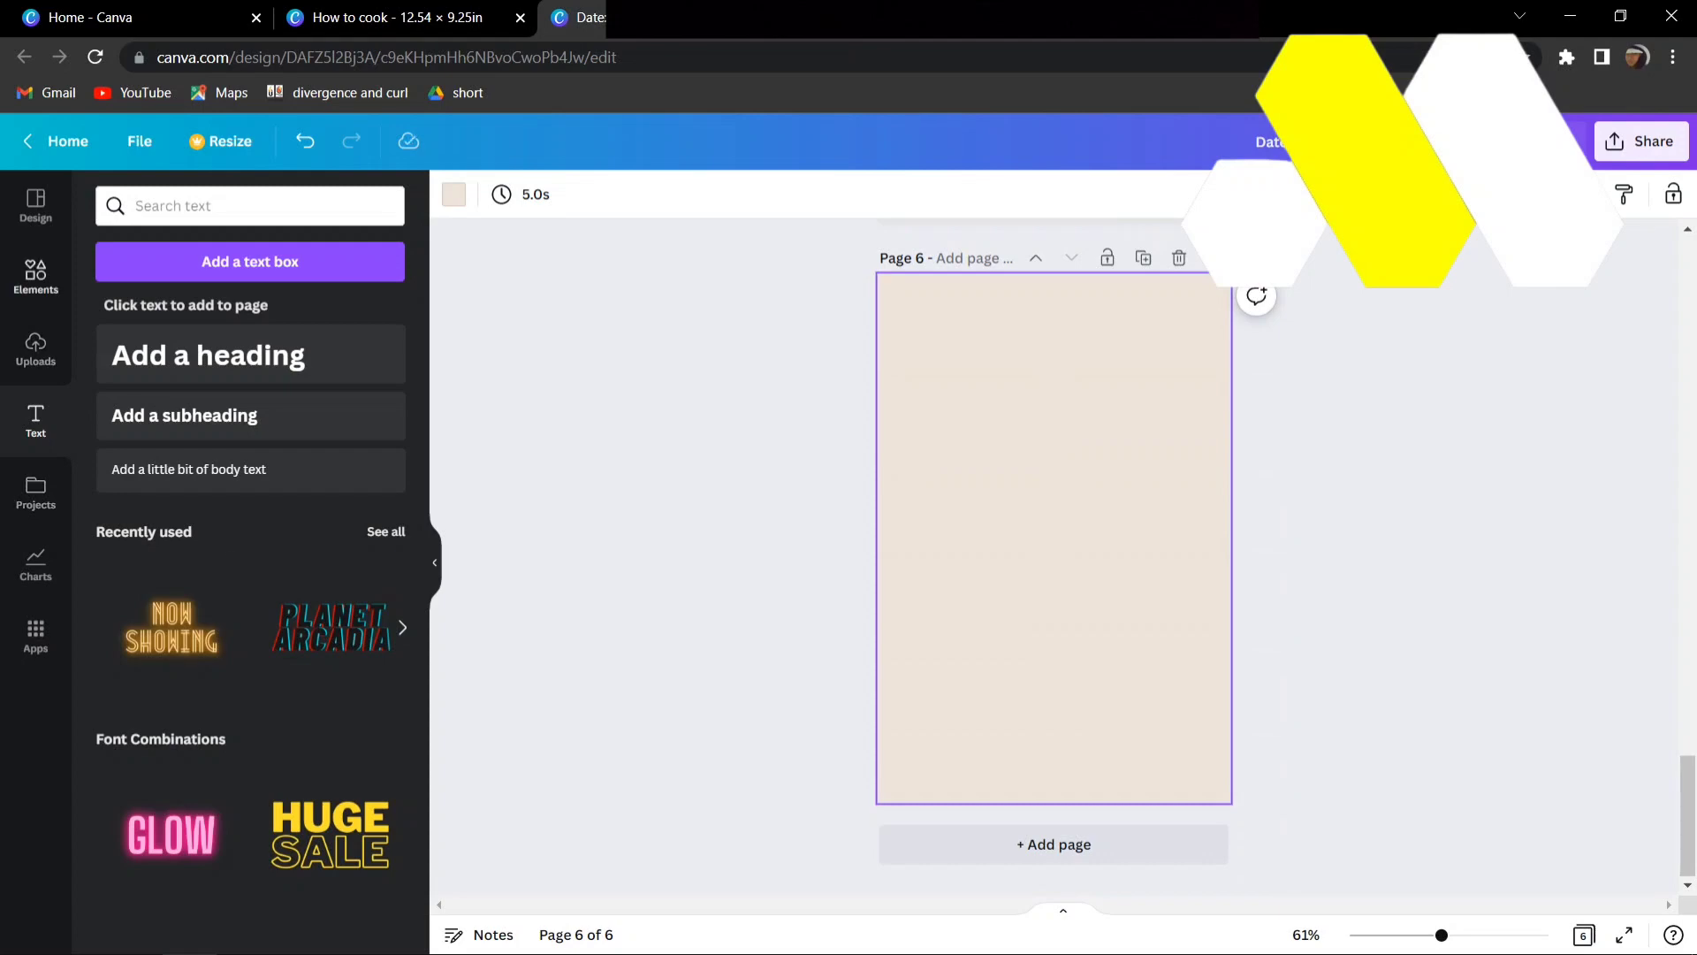
- Add a square shape to the blank page and enlarge it into a tall rectangle that leaves a narrow beige border around it
left_click(35, 276)
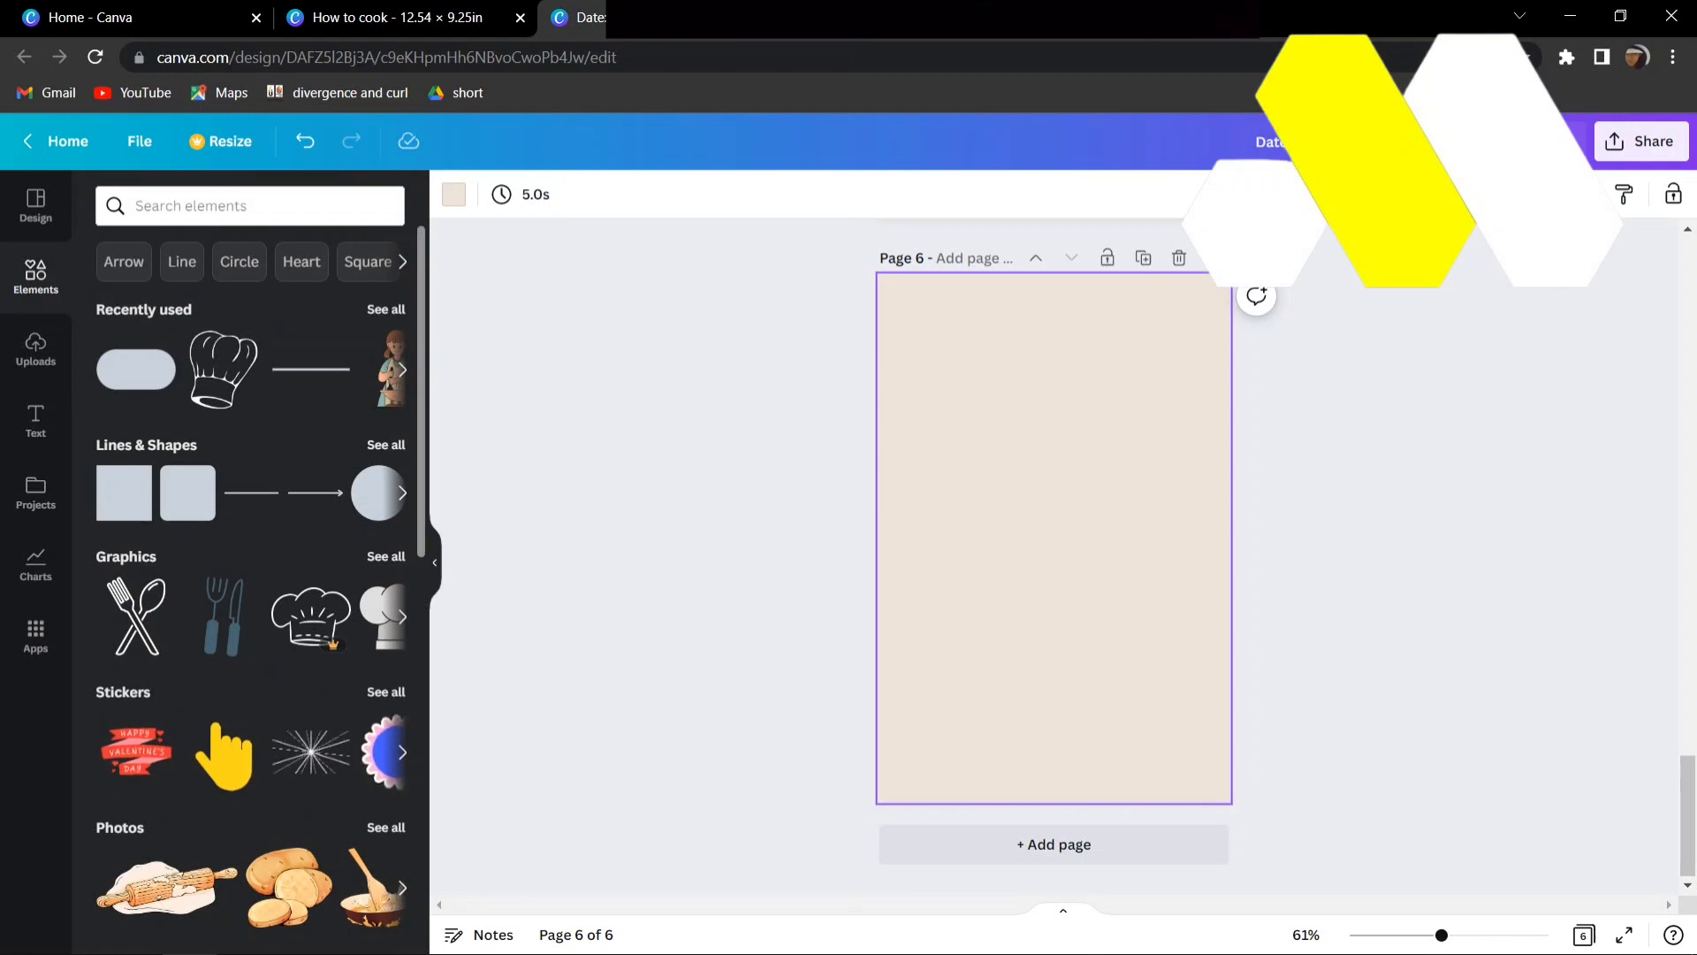
left_click(386, 445)
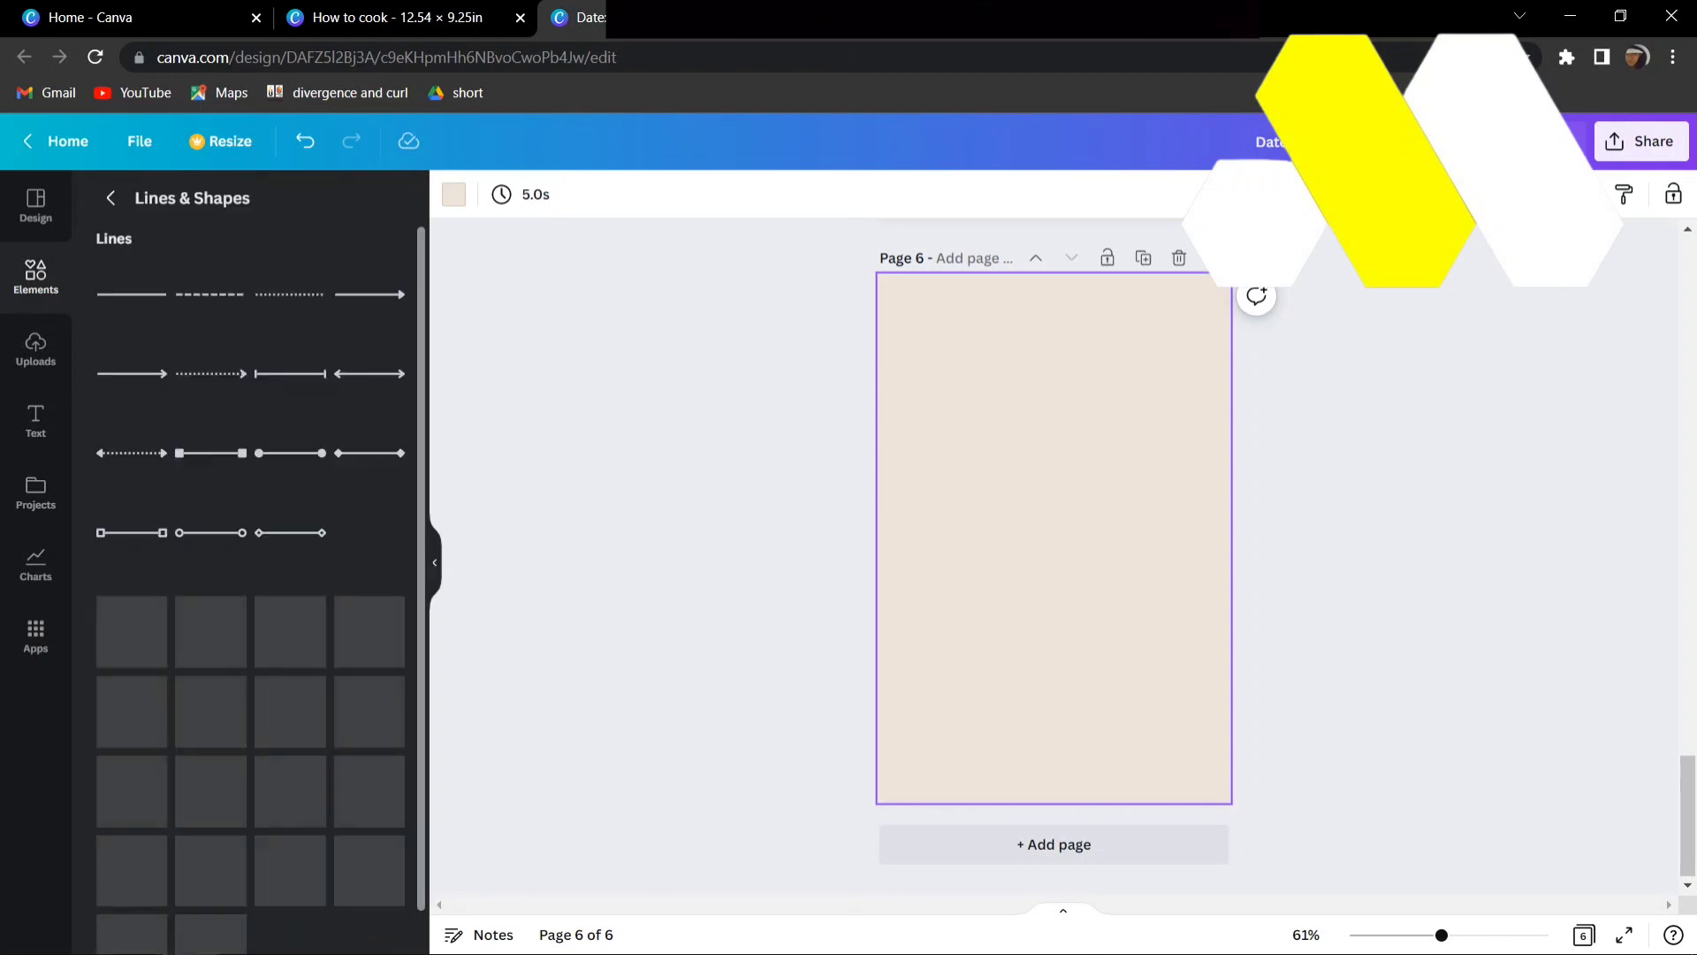
scroll(251, 566, "down", 4)
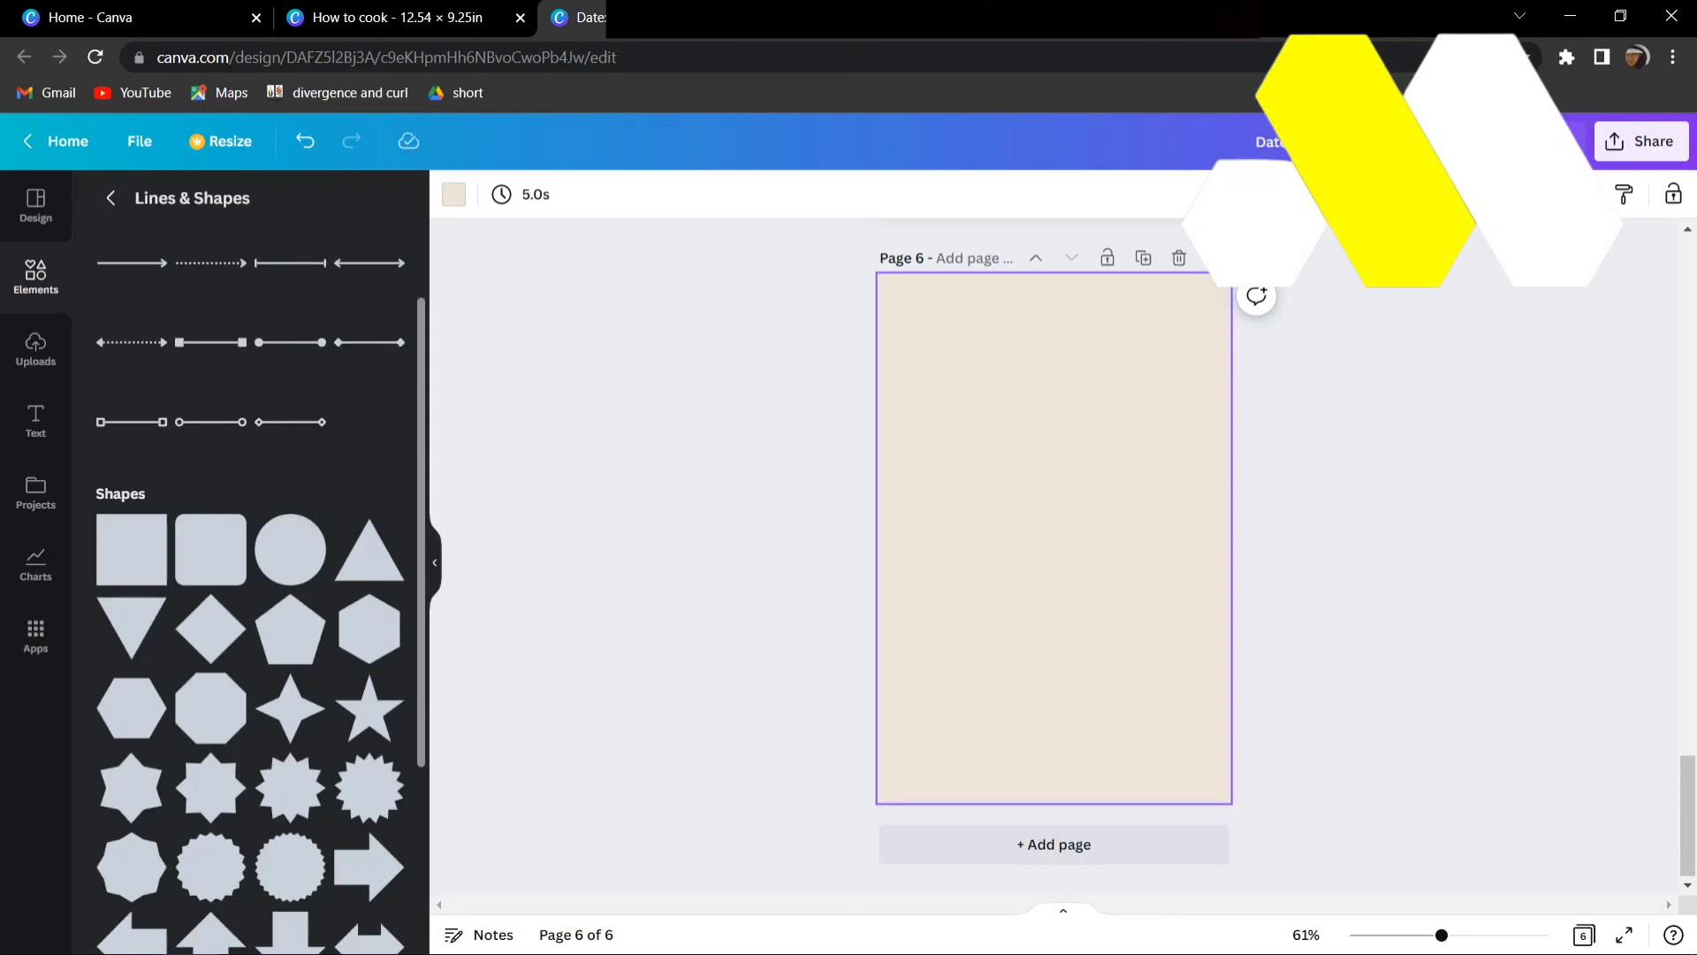
scroll(210, 424, "down", 3)
scroll(211, 659, "down", 1)
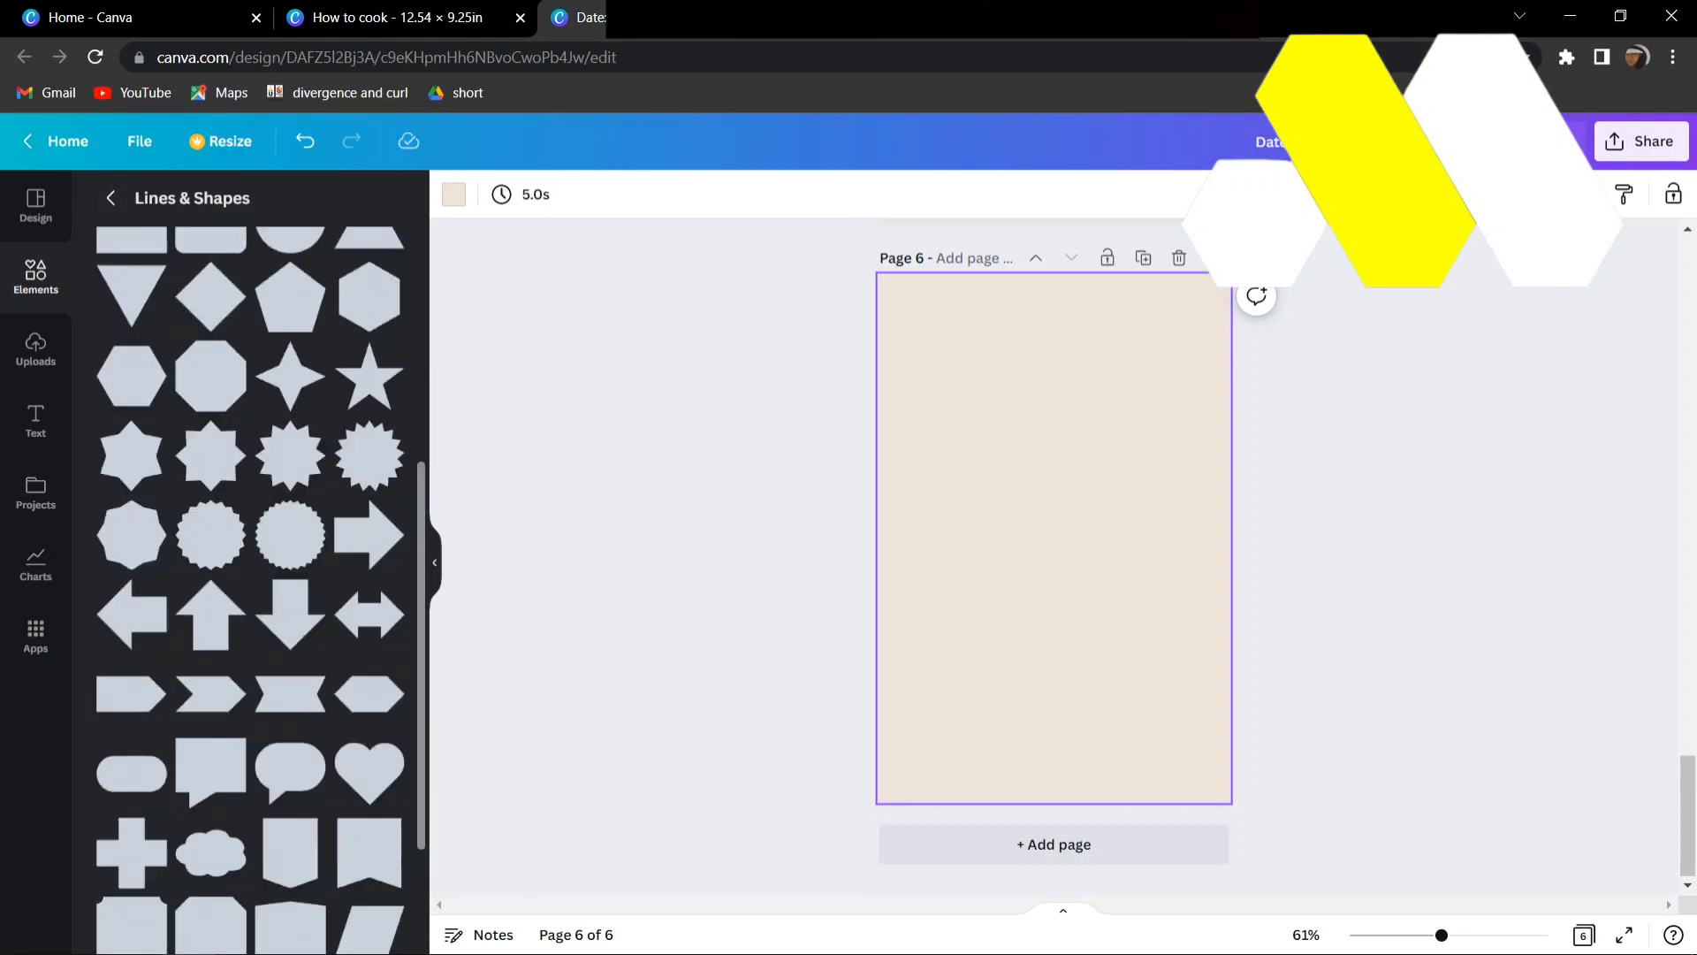
scroll(250, 566, "up", 6)
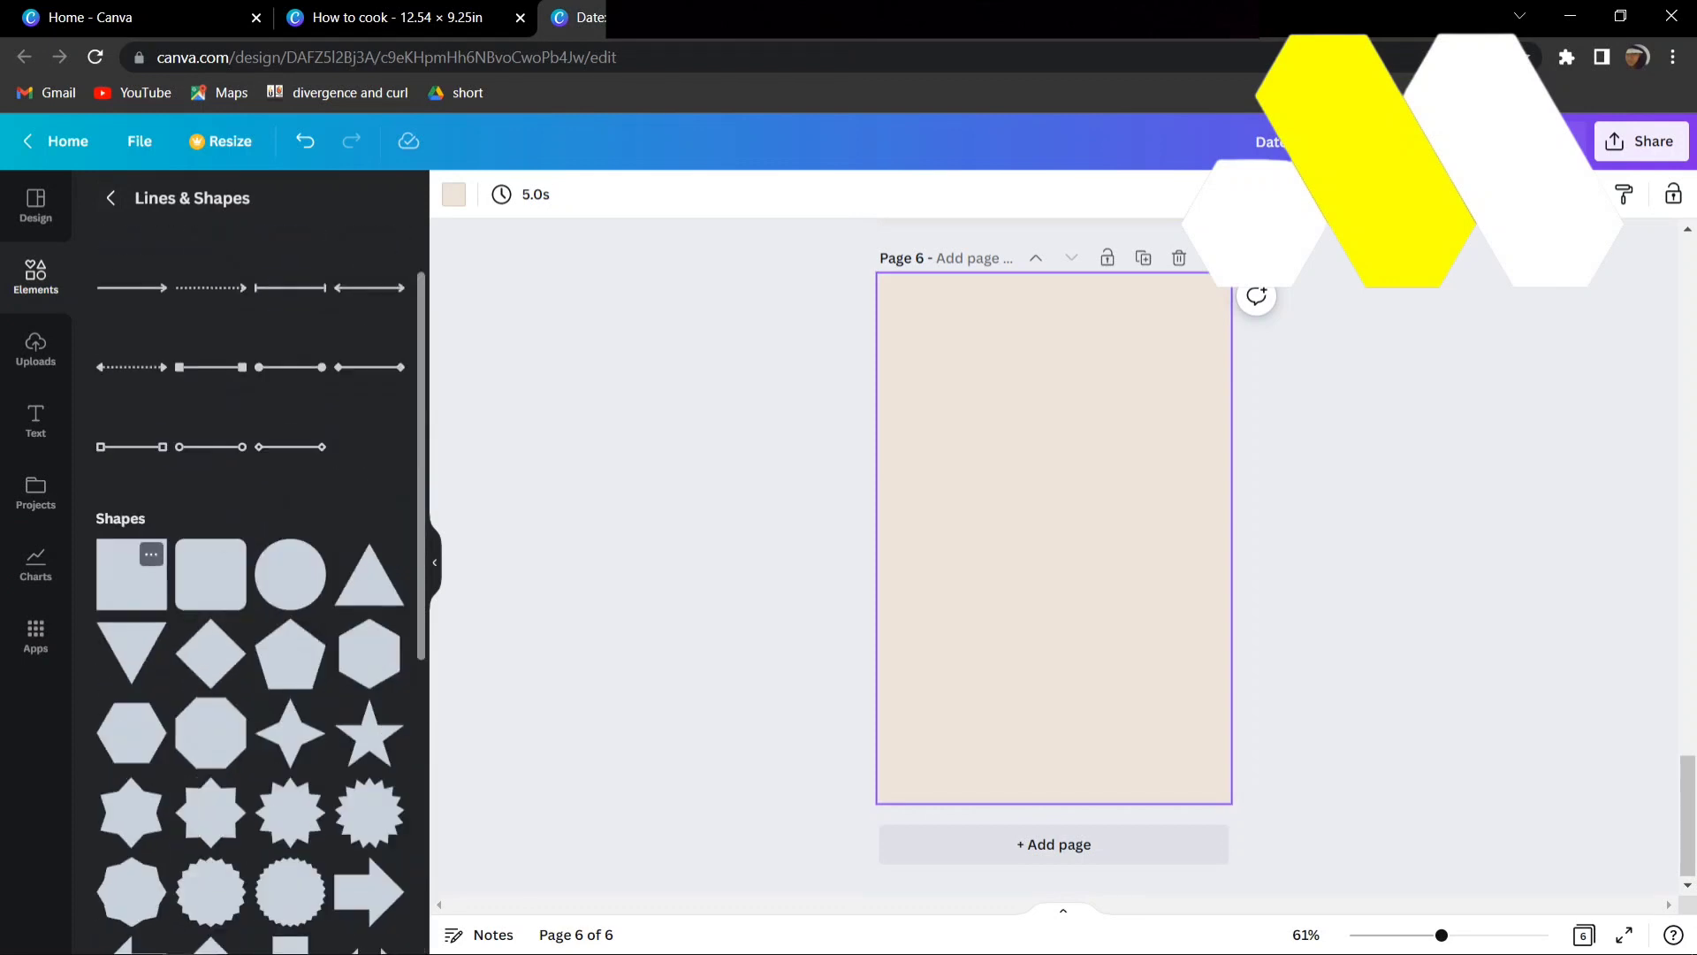
left_click(131, 575)
left_click_drag(1106, 591, 1207, 781)
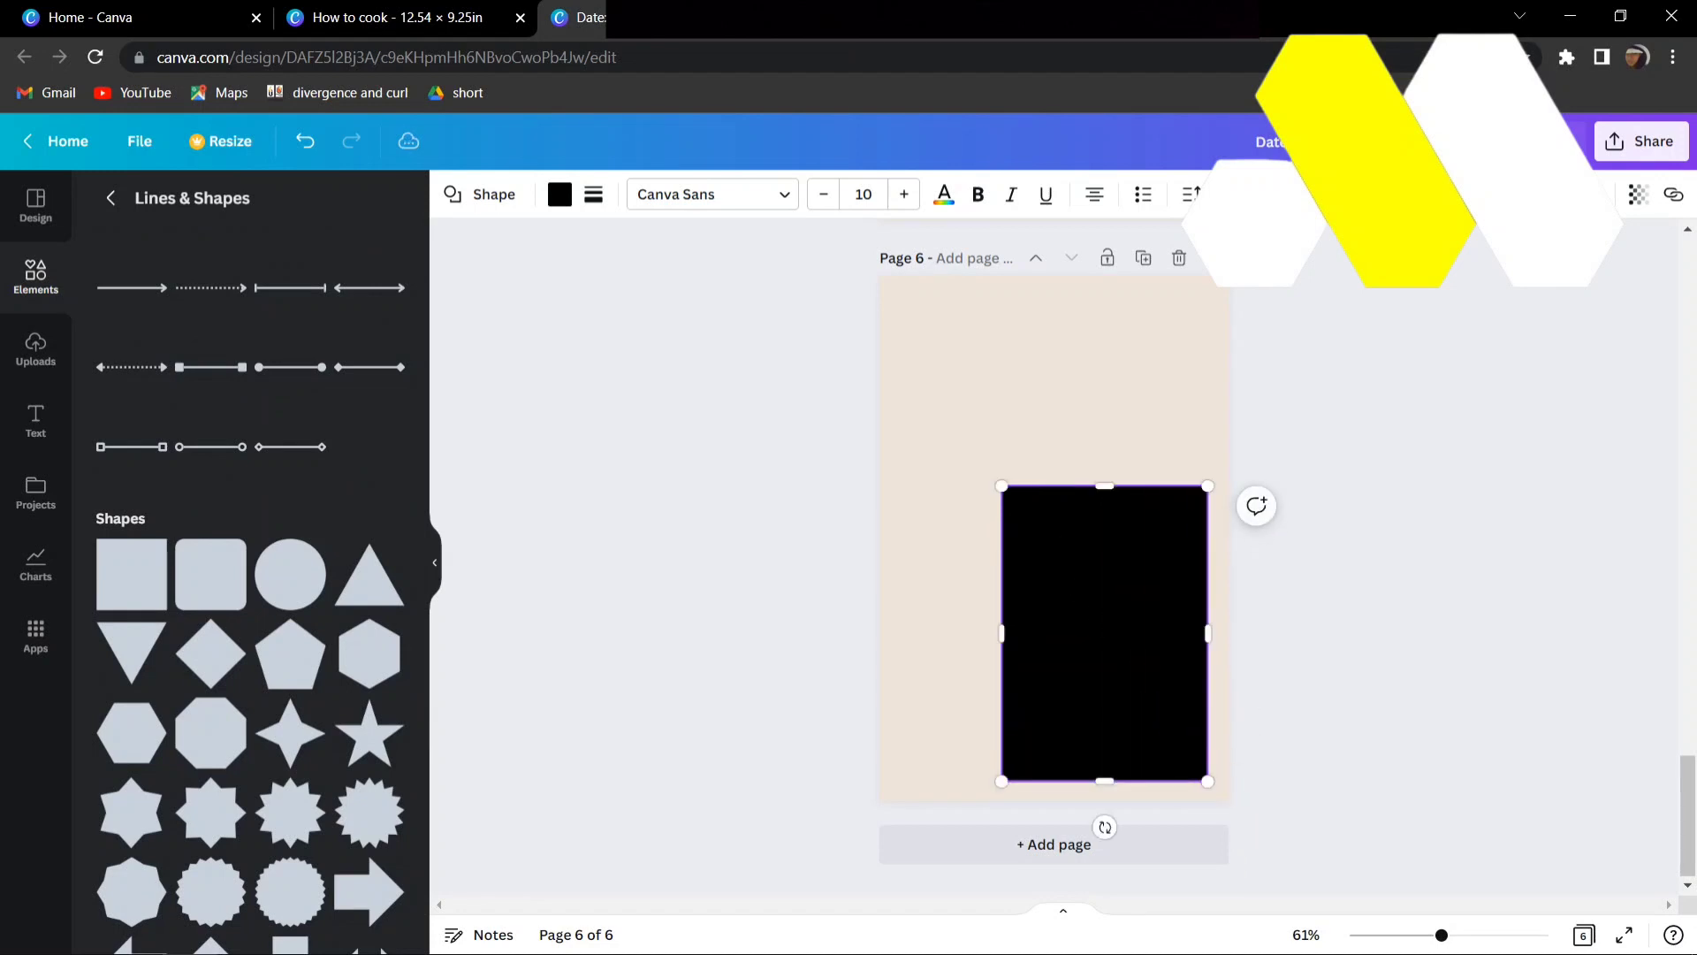
left_click_drag(1001, 485, 915, 297)
key("Escape")
- Fill the large rectangle on page 6 with white
left_click(1061, 539)
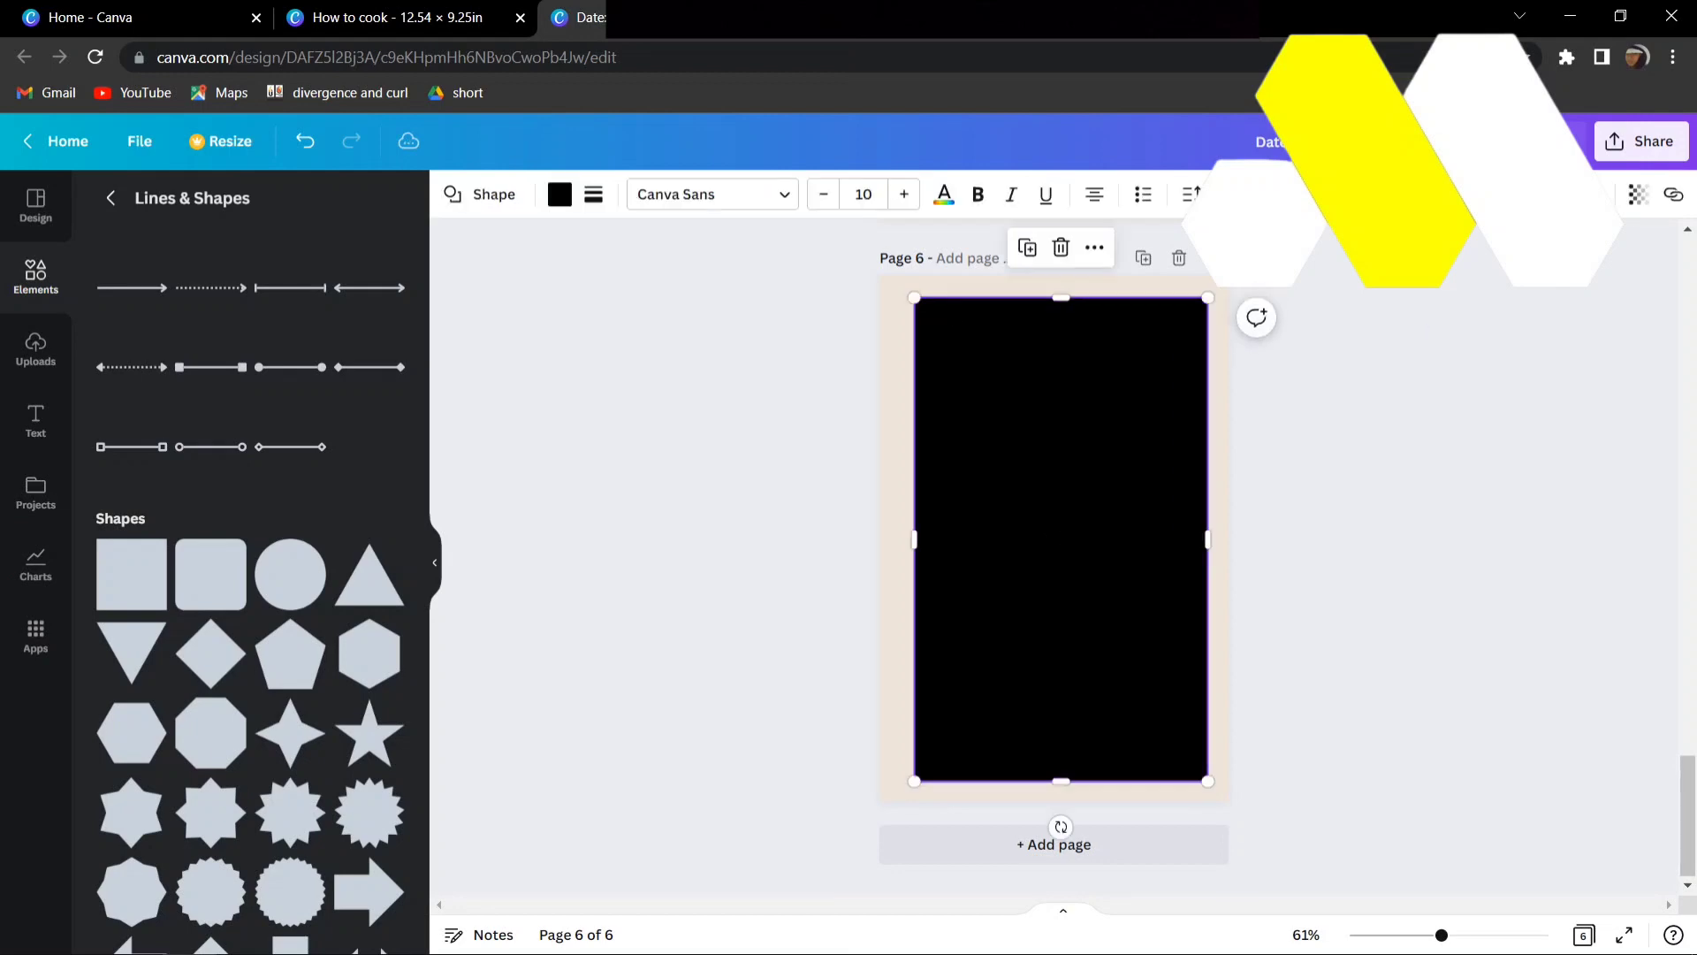
left_click(559, 195)
left_click(329, 293)
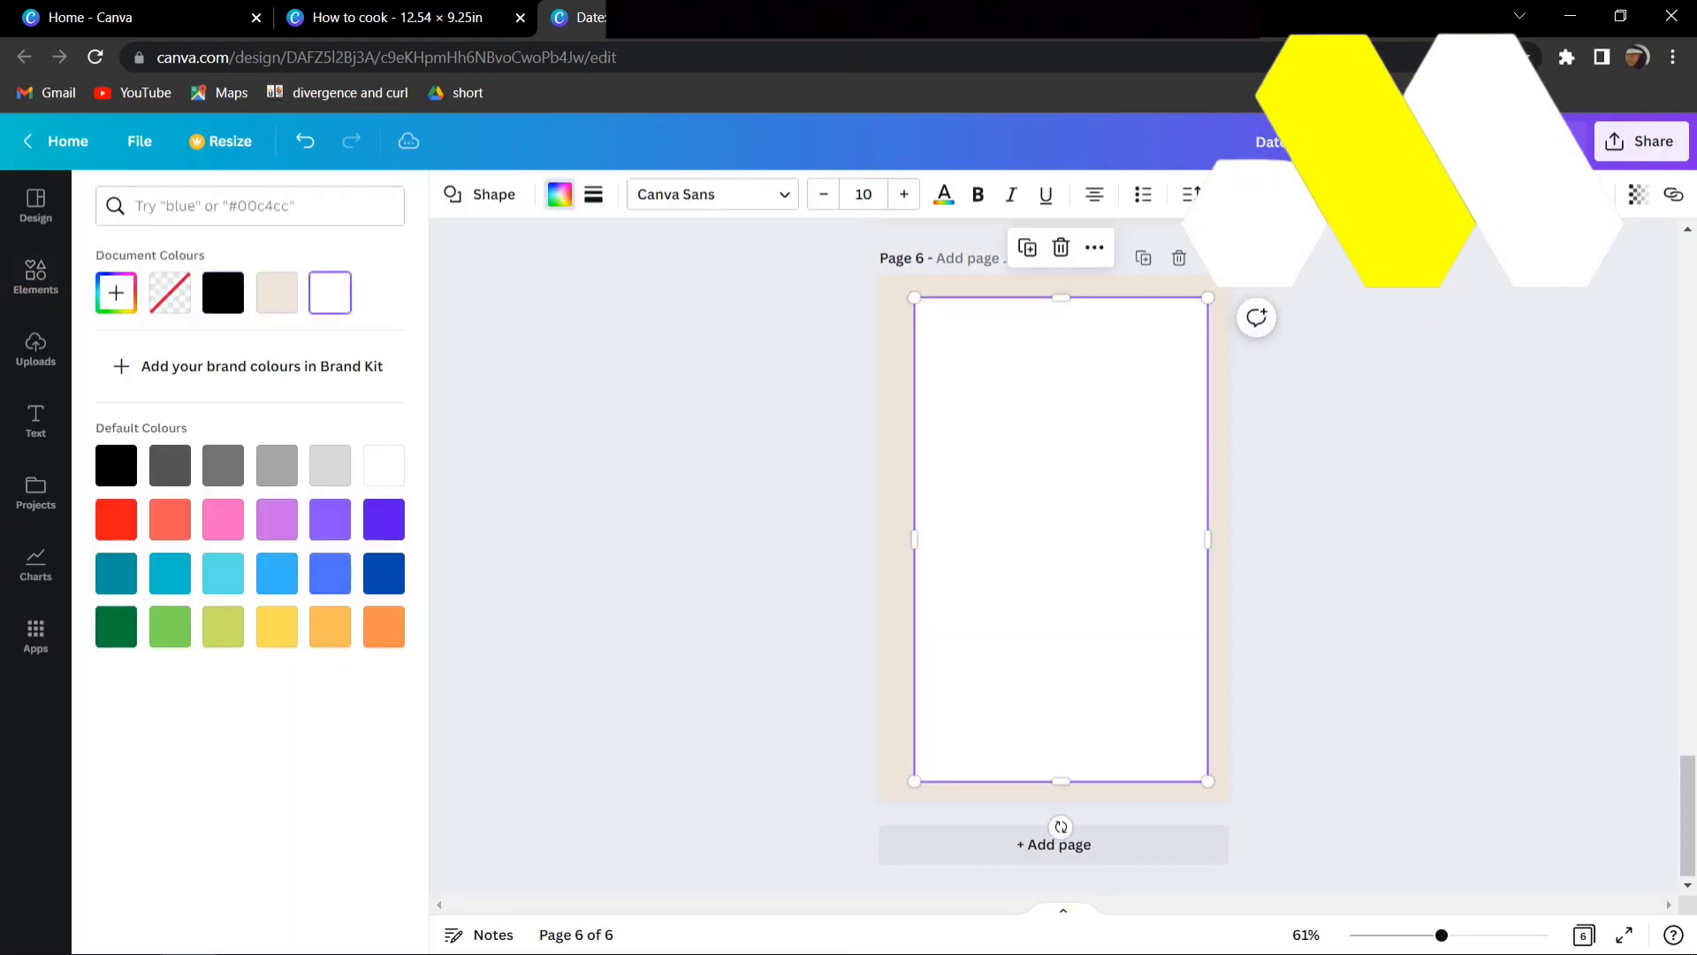
- Add the blue fork and knife graphic, shrink it and place it over the white rectangle's lower-right corner
left_click(35, 277)
key("Escape")
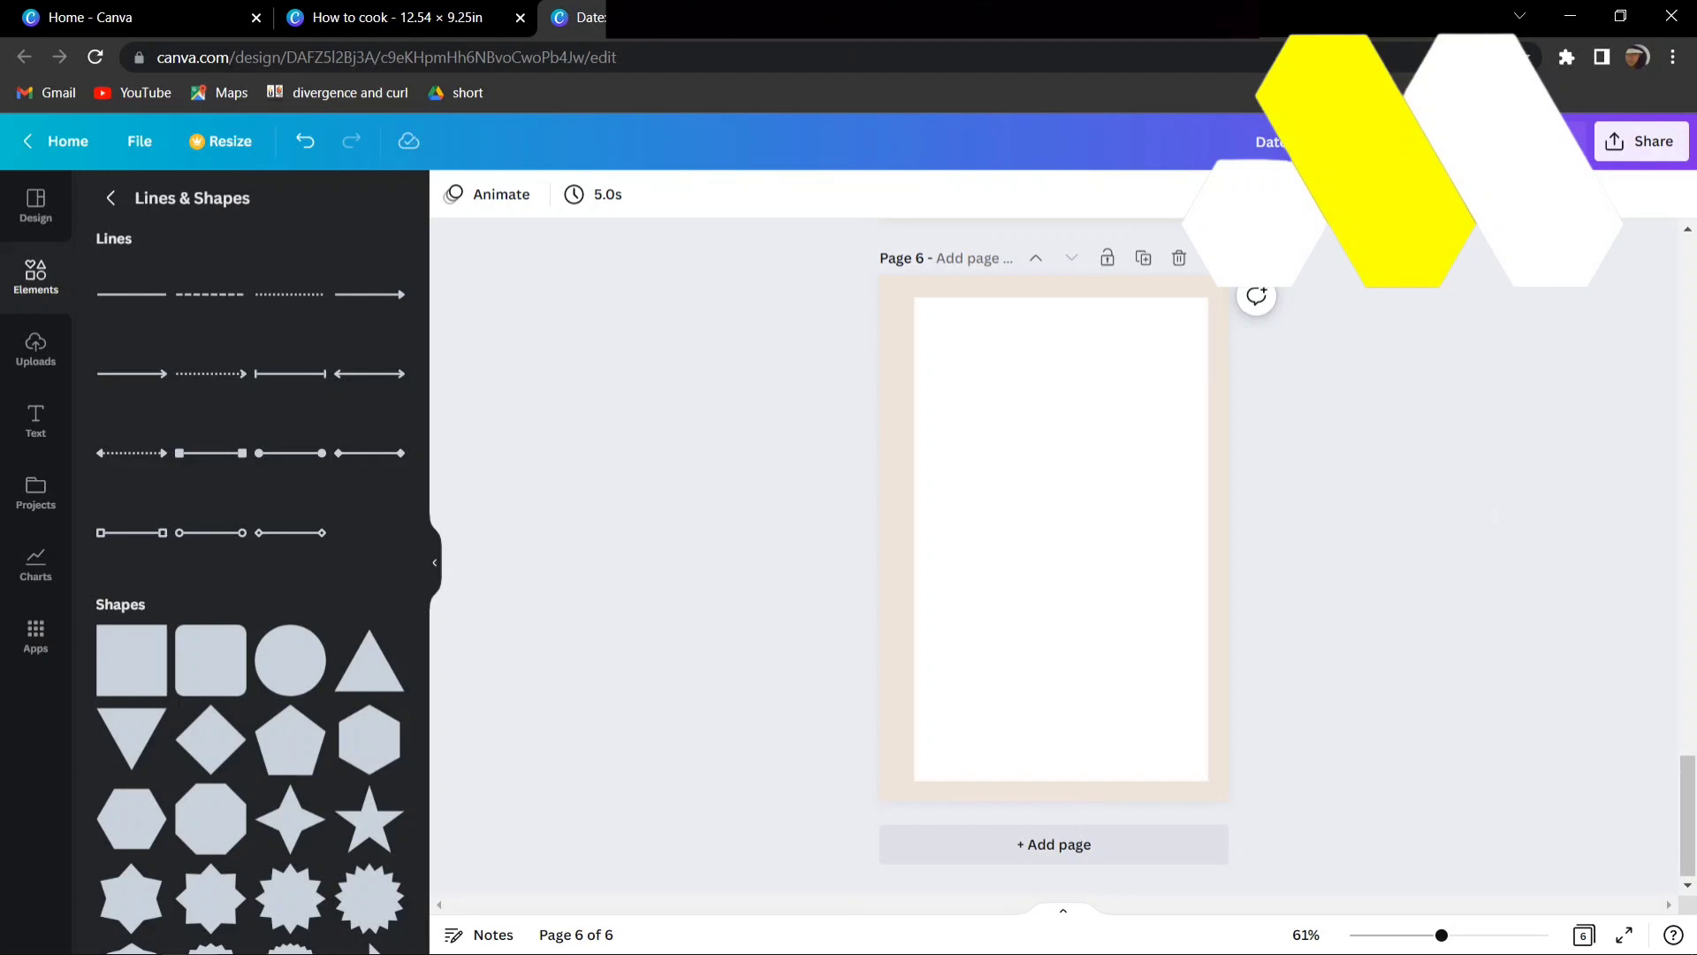
left_click(110, 199)
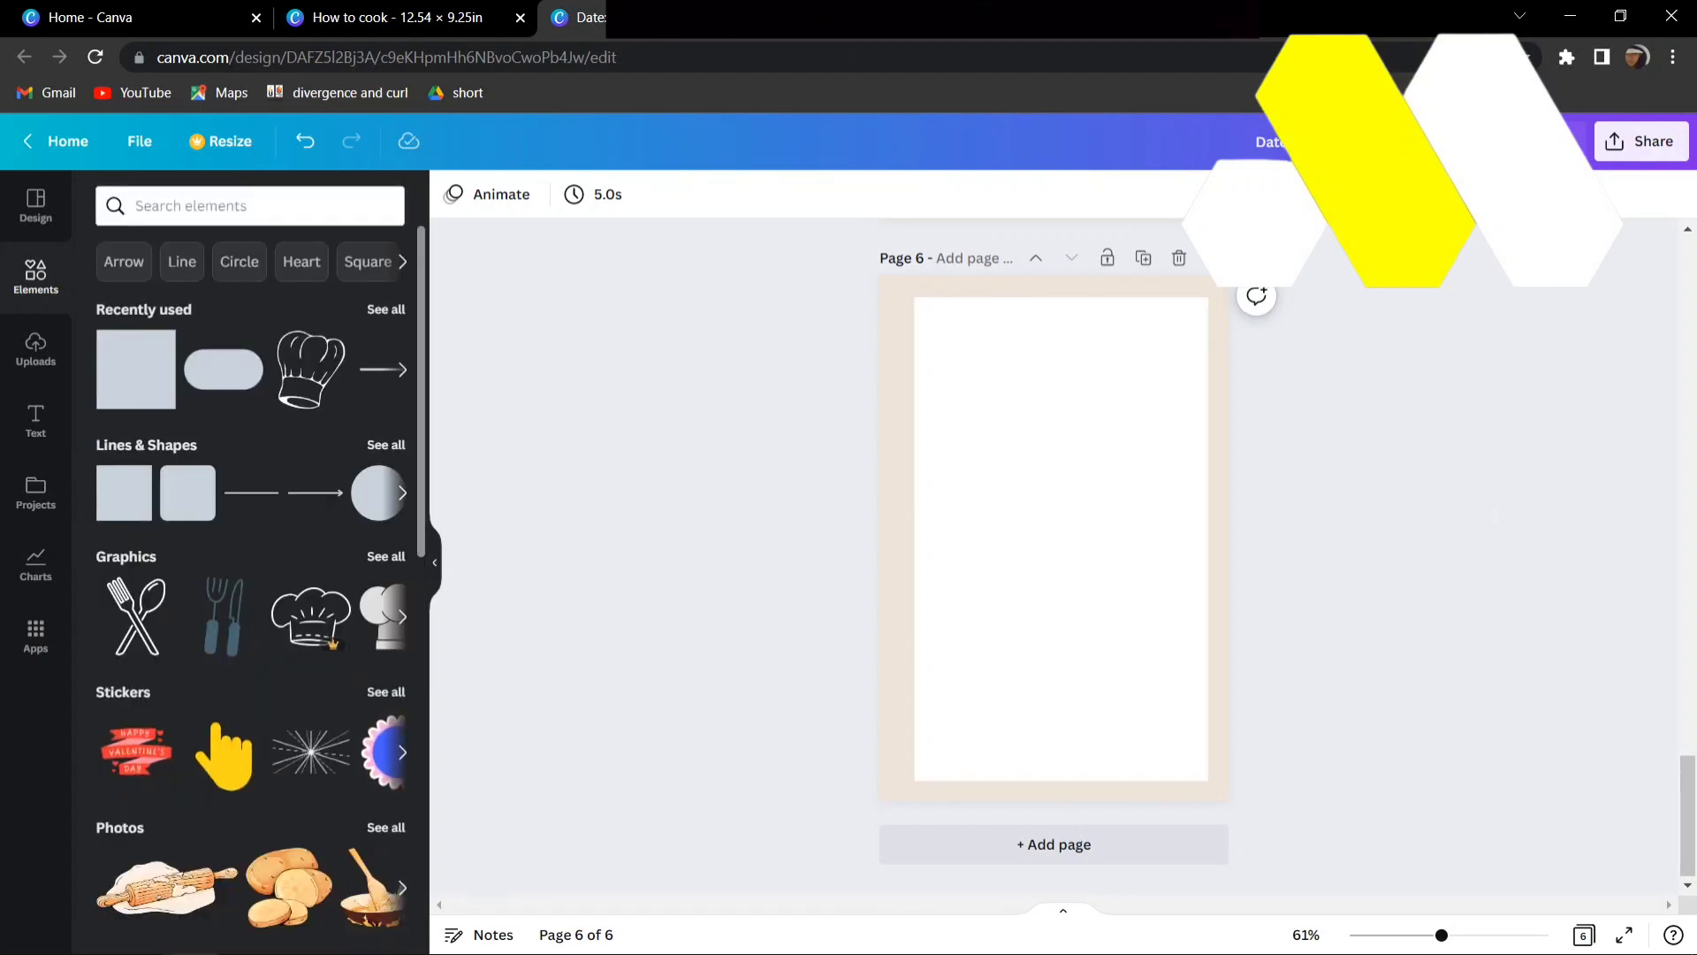
left_click(386, 557)
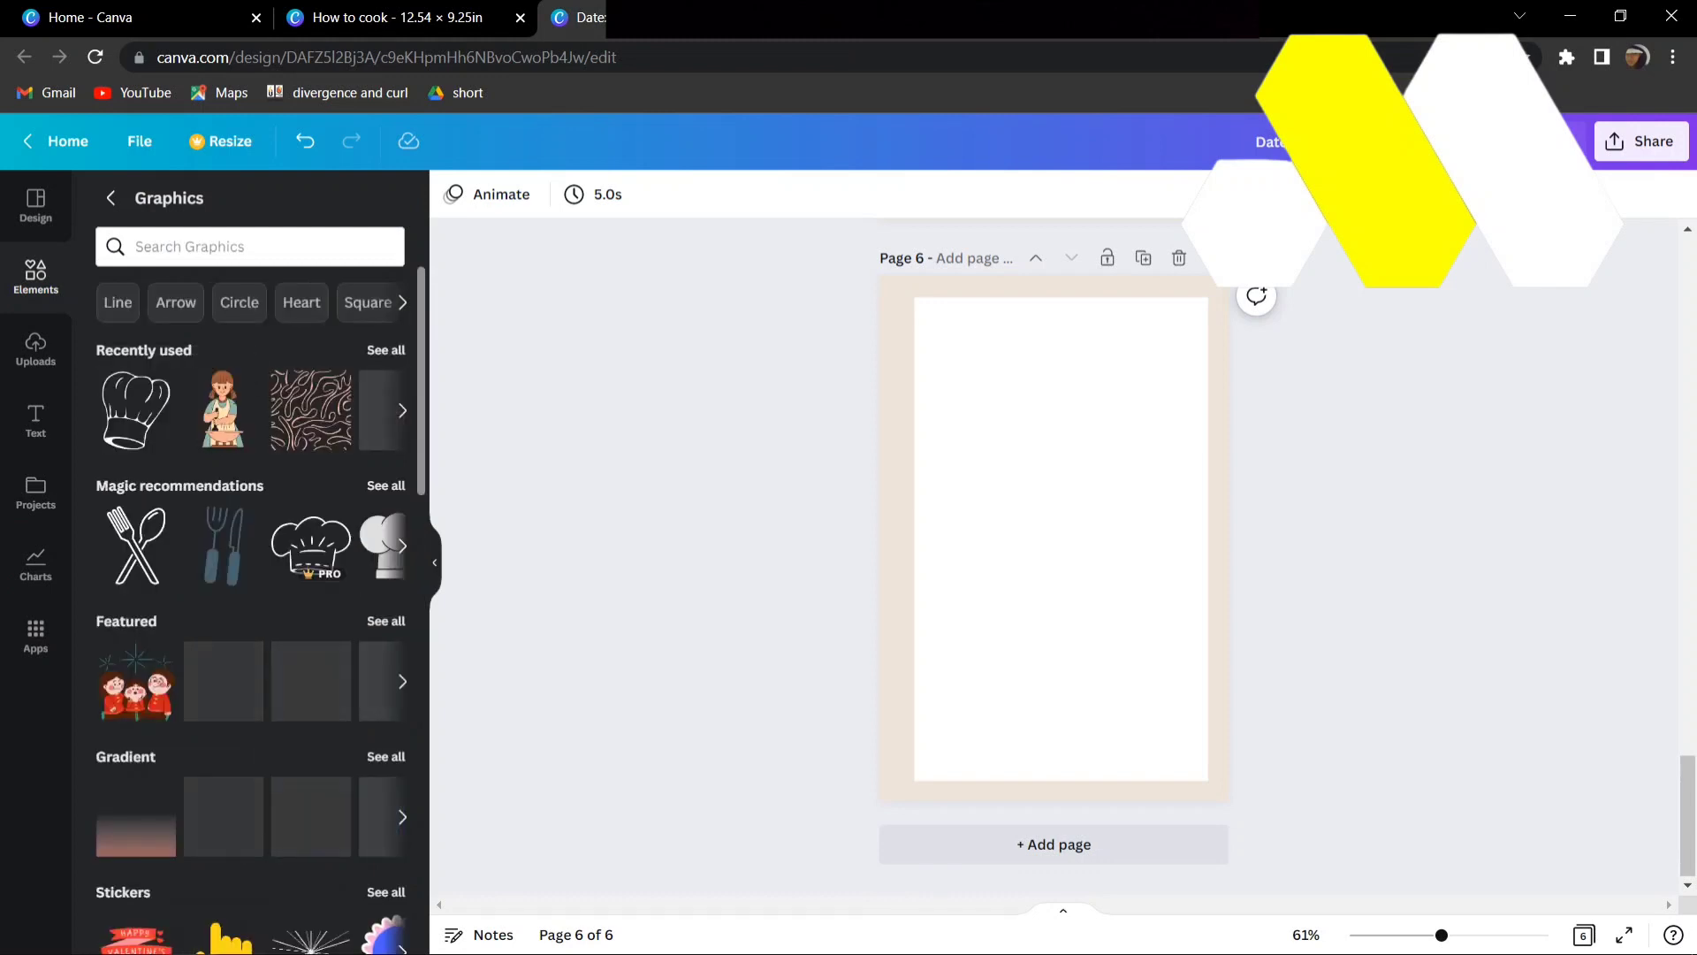
left_click(225, 546)
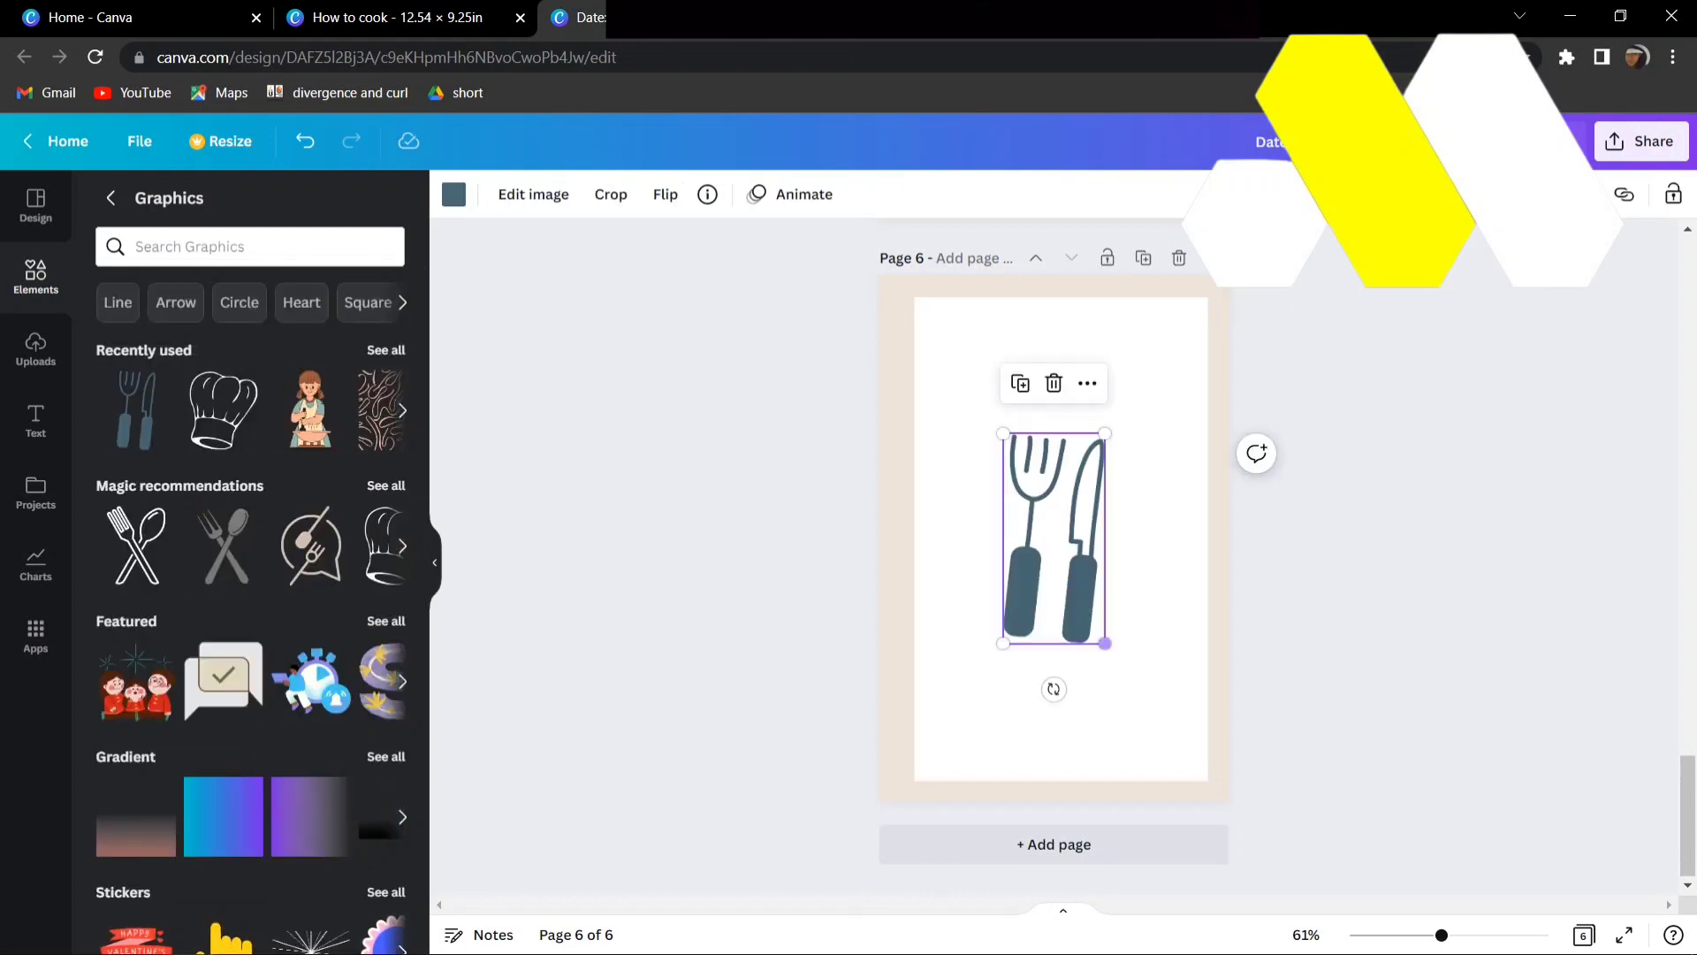
left_click_drag(1105, 643, 1211, 811)
left_click_drag(1192, 734, 1208, 765)
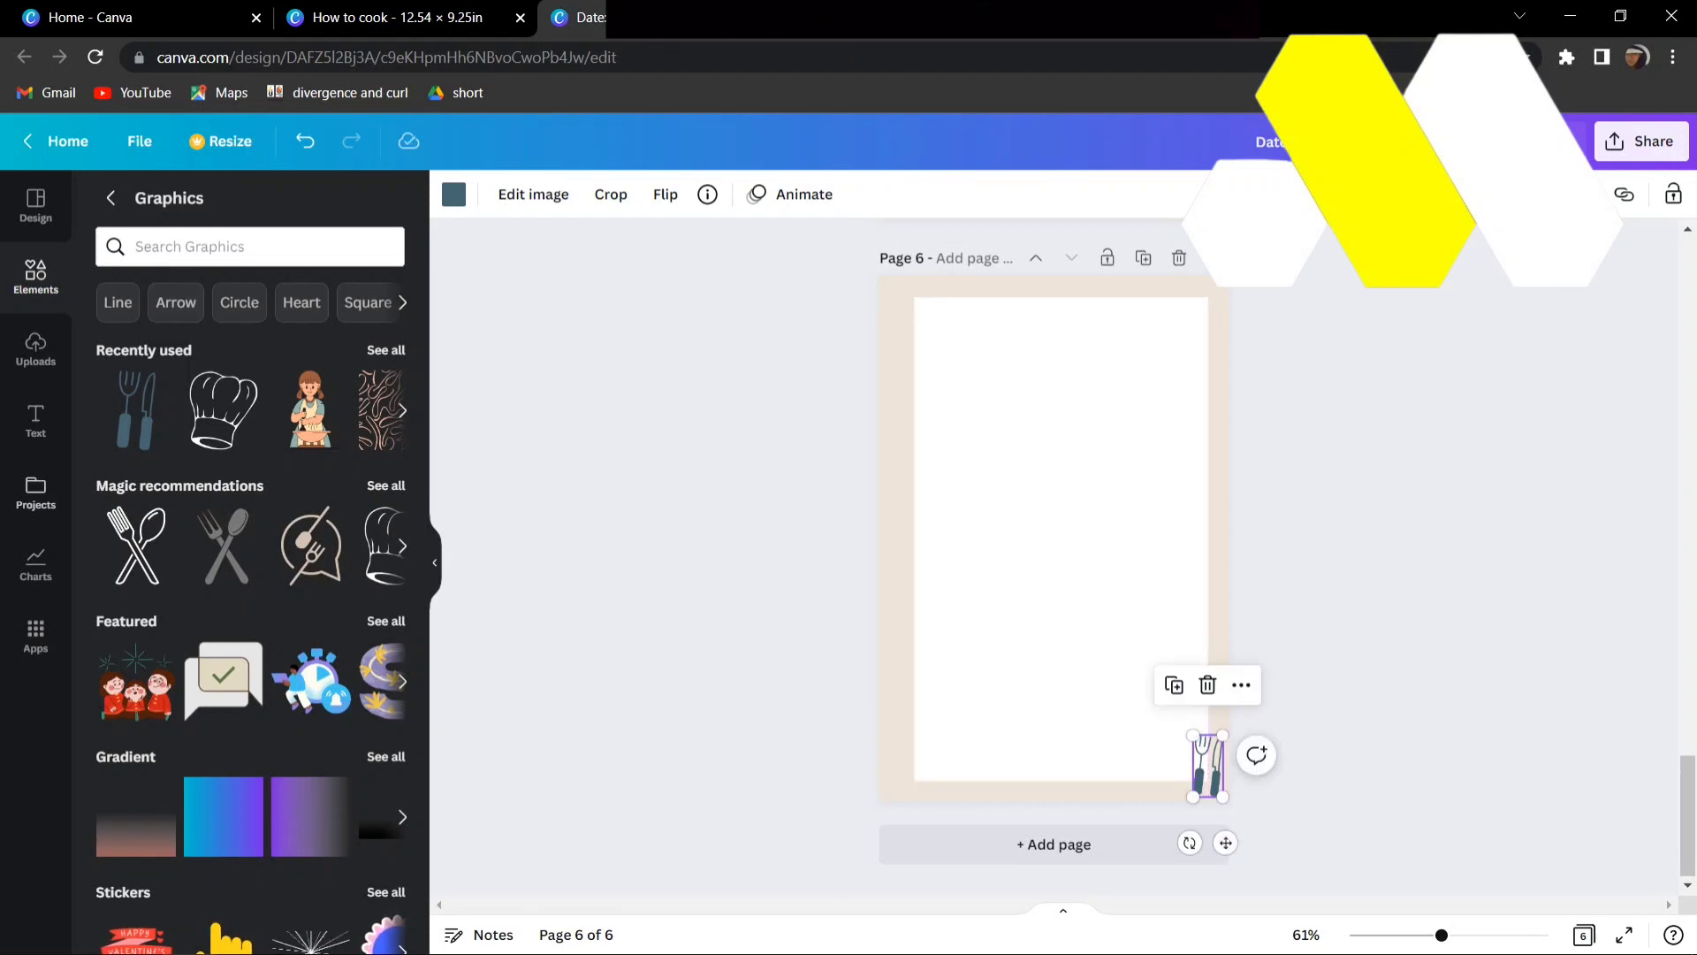
- Add a subheading reading "SUMMARY OF THE ENTIRE WEEK" to page 6
left_click(35, 420)
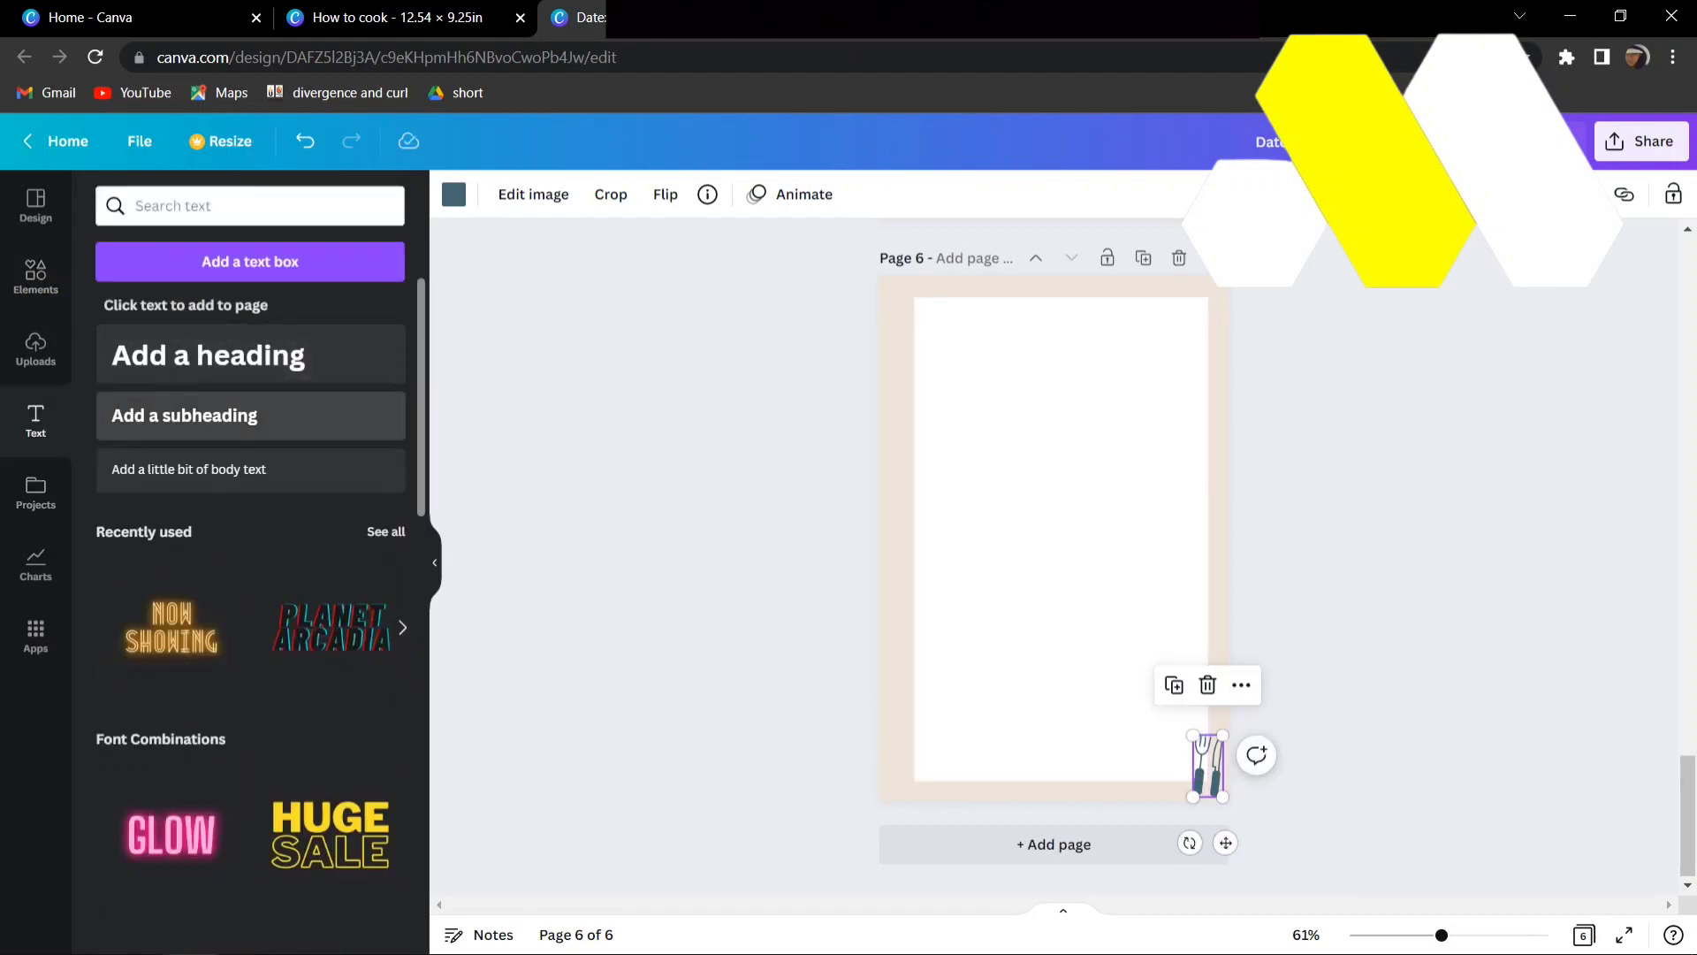
left_click(184, 415)
type("suit")
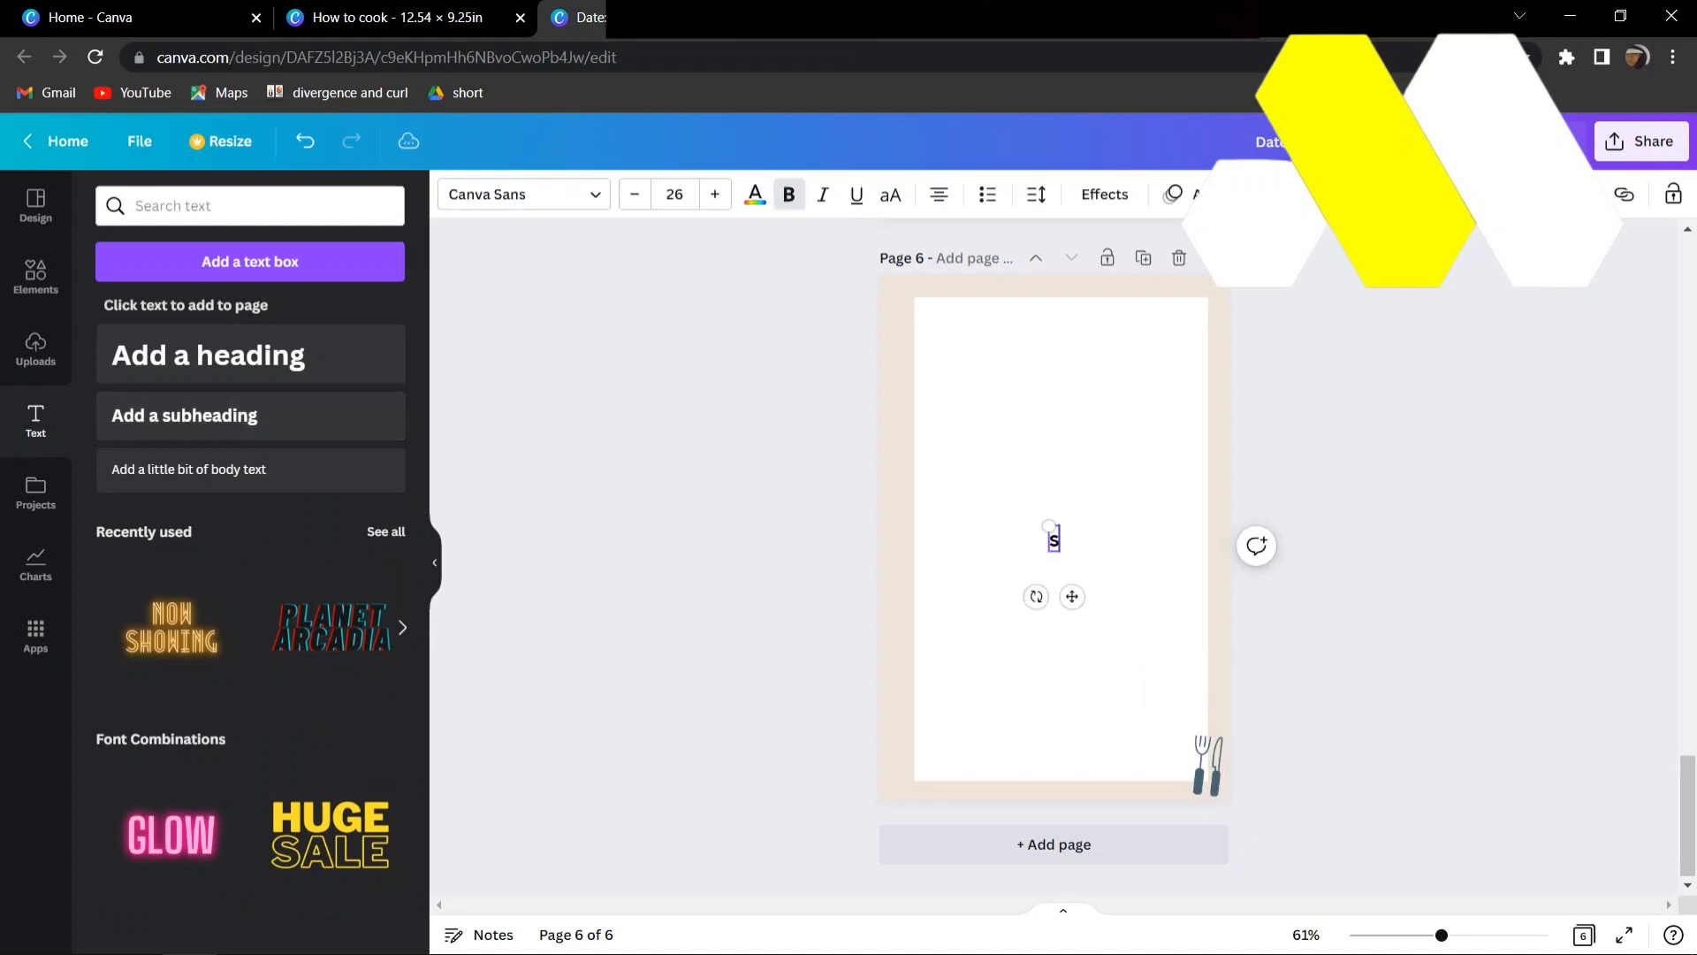
key("BackSpace")
key("BackSpace")
key("BackSpace")
type("S")
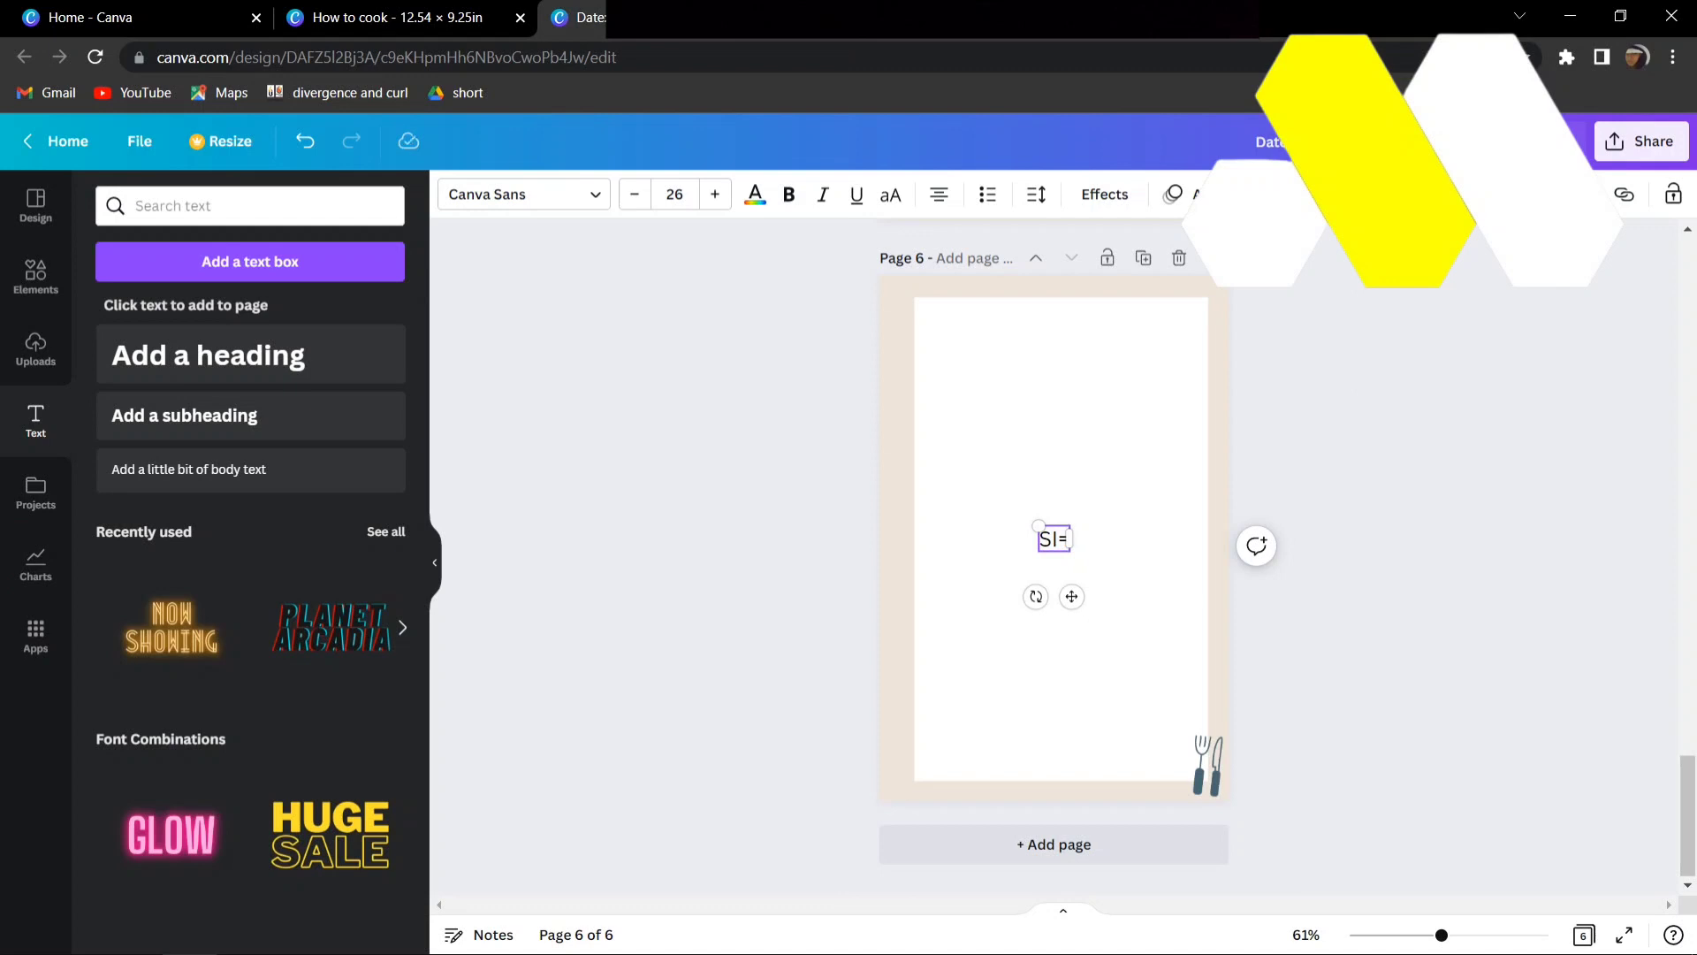
type("UMMARY")
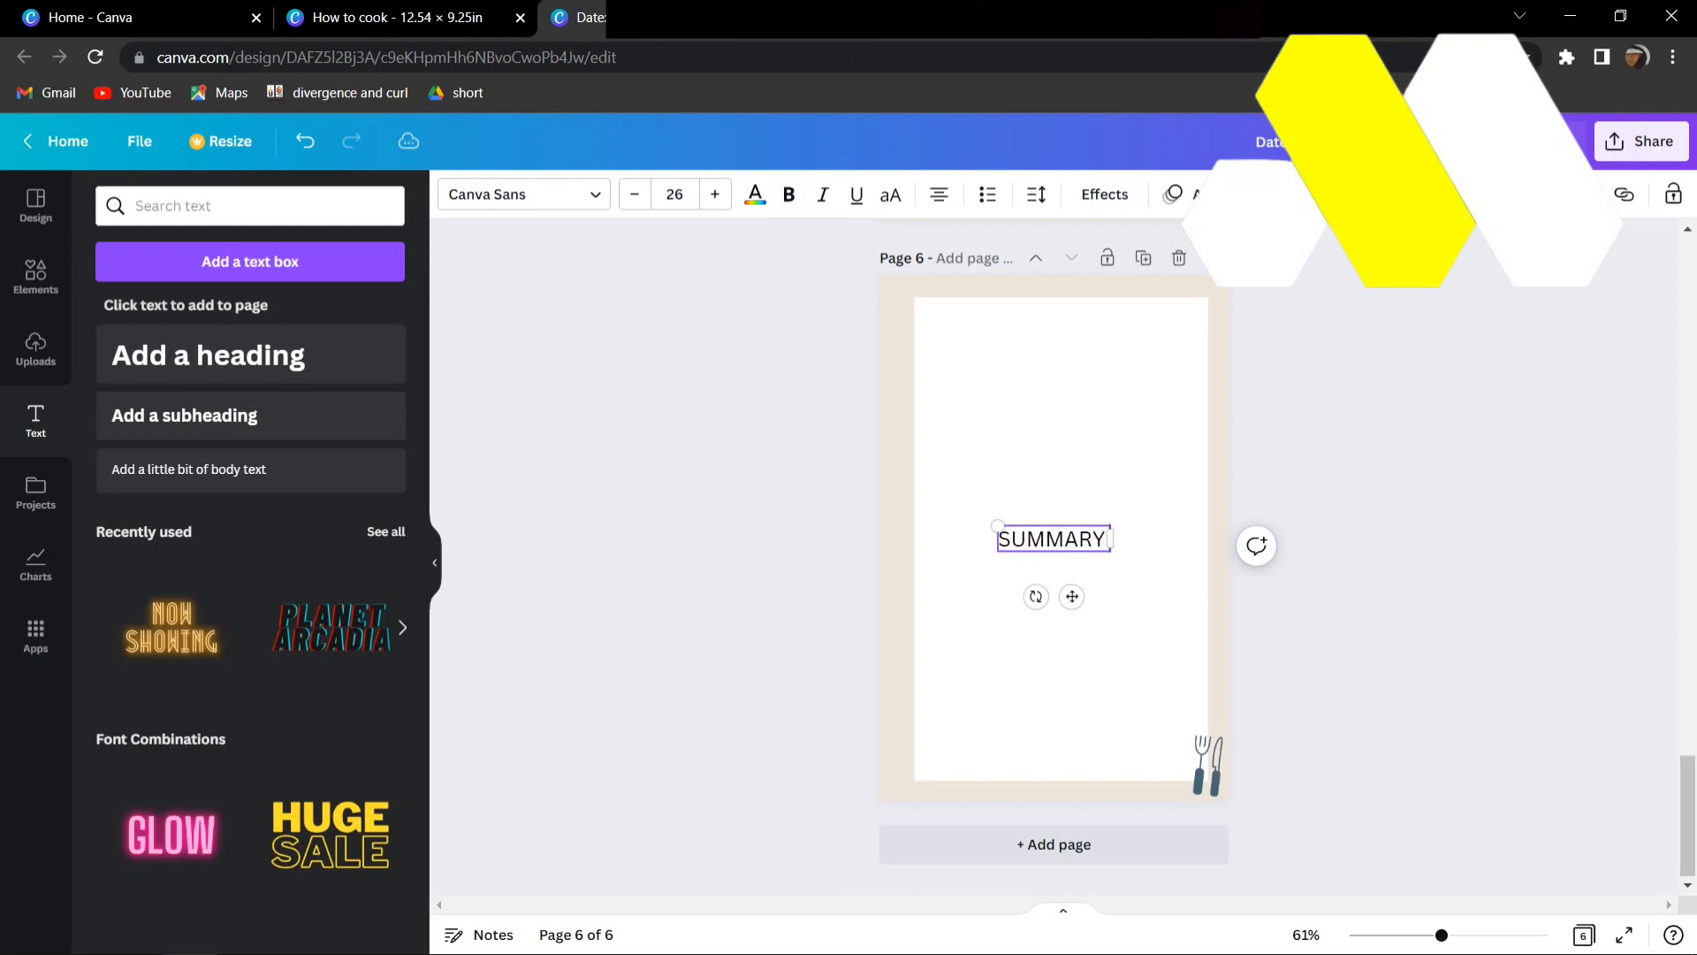
type(" OF THE ENTIER")
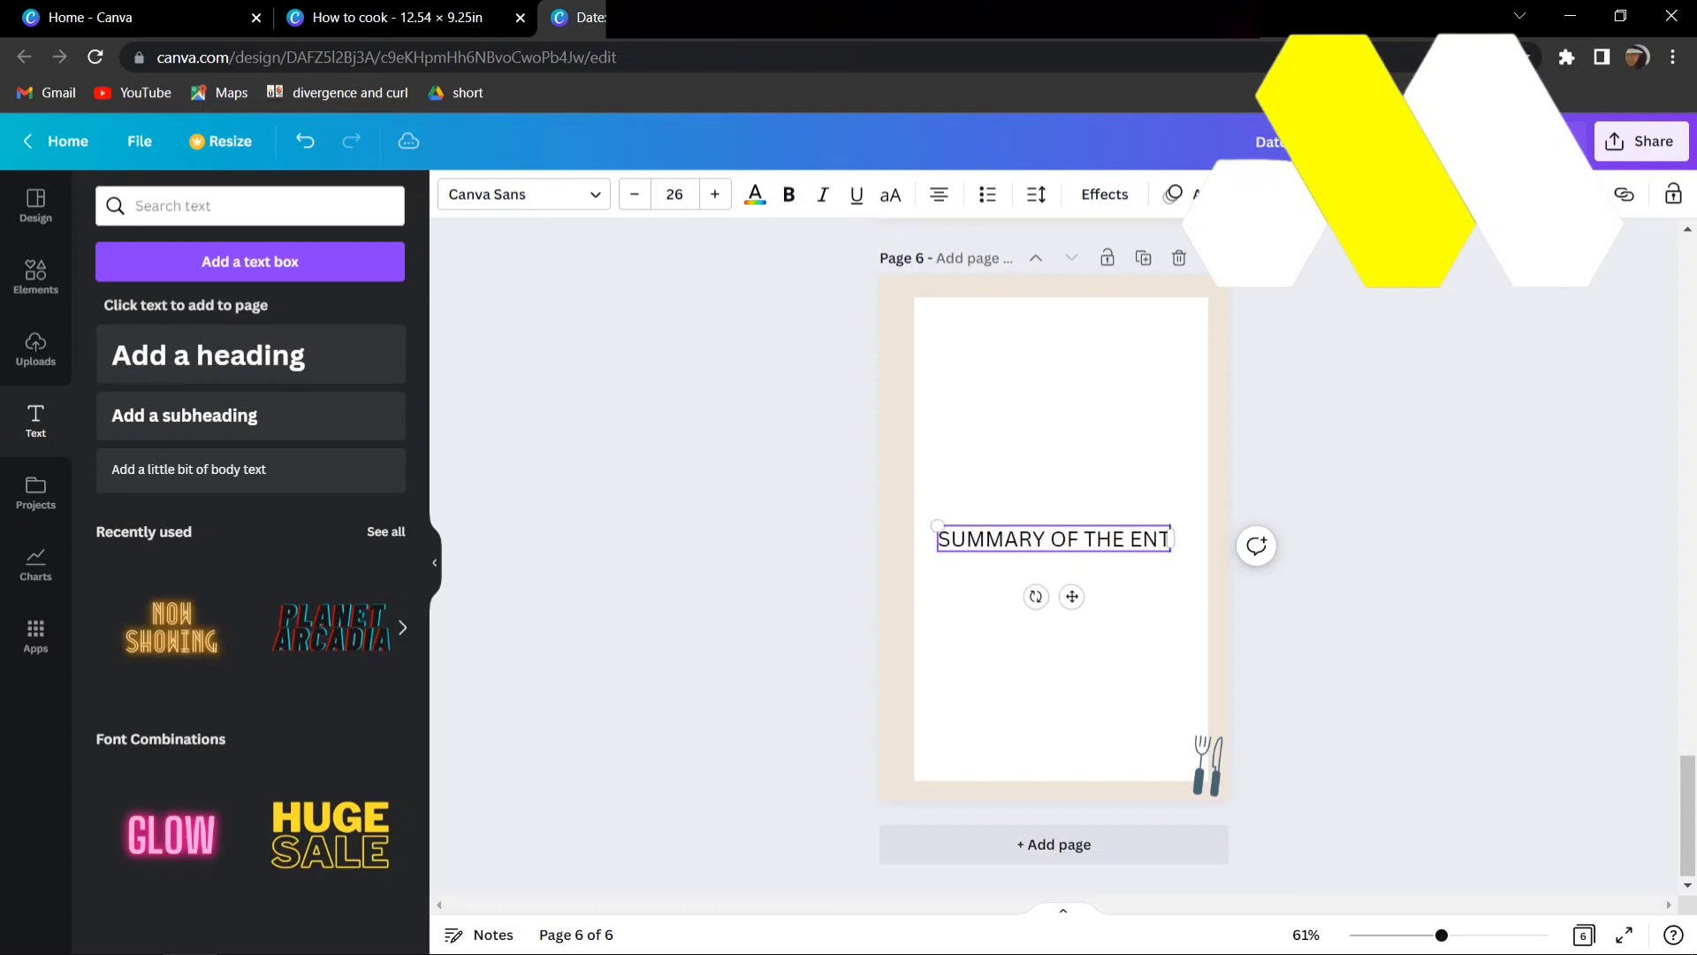
key("BackSpace")
key("BackSpace")
type("RE WEEK")
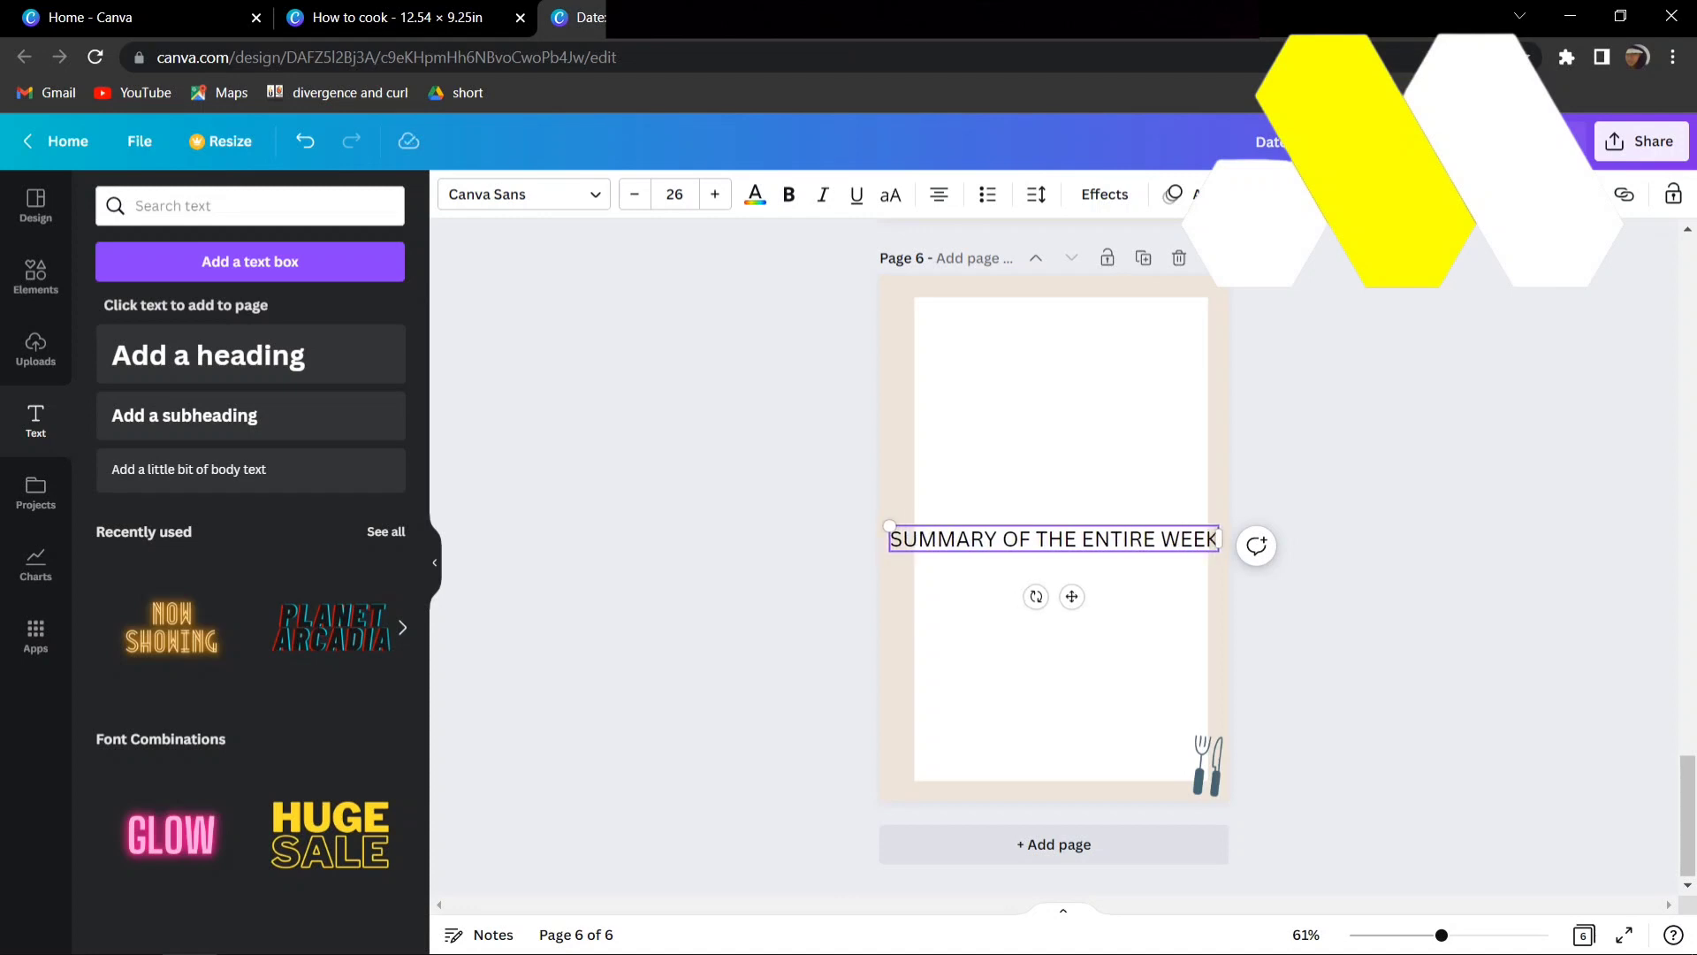
- Wrap the summary heading onto two lines at the top of the white rectangle and set its font to Now Bold
left_click_drag(1220, 538, 1107, 550)
left_click_drag(999, 548, 1054, 331)
double_click(1069, 318)
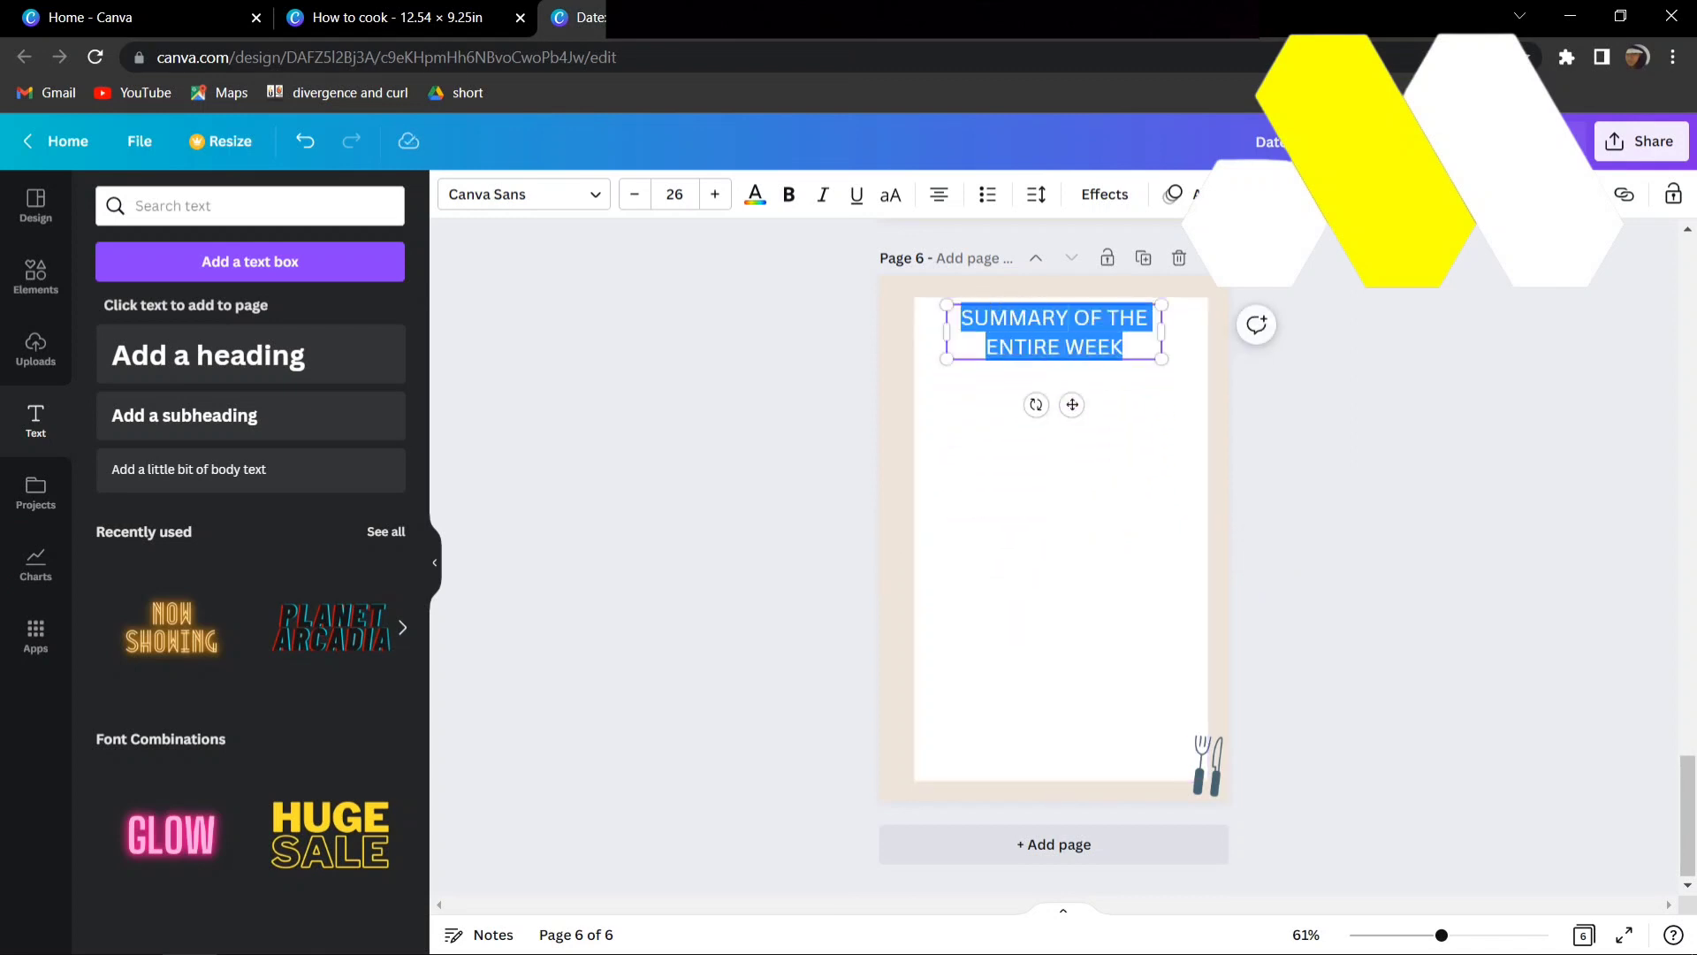
left_click(522, 193)
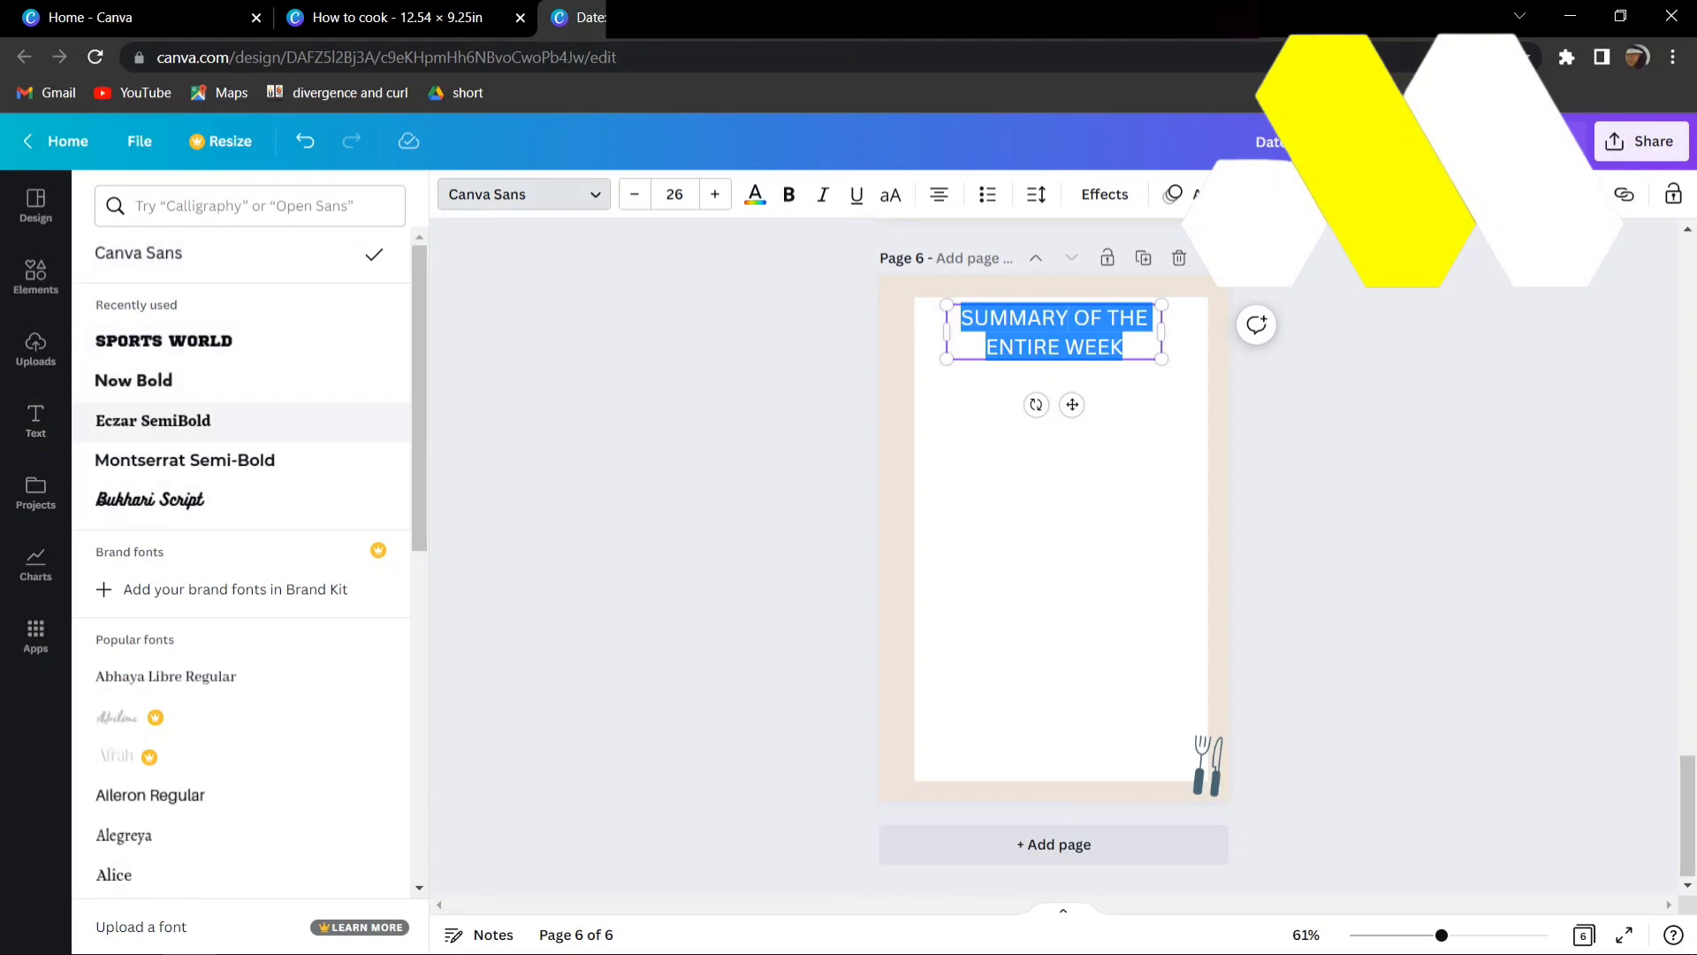
left_click(134, 380)
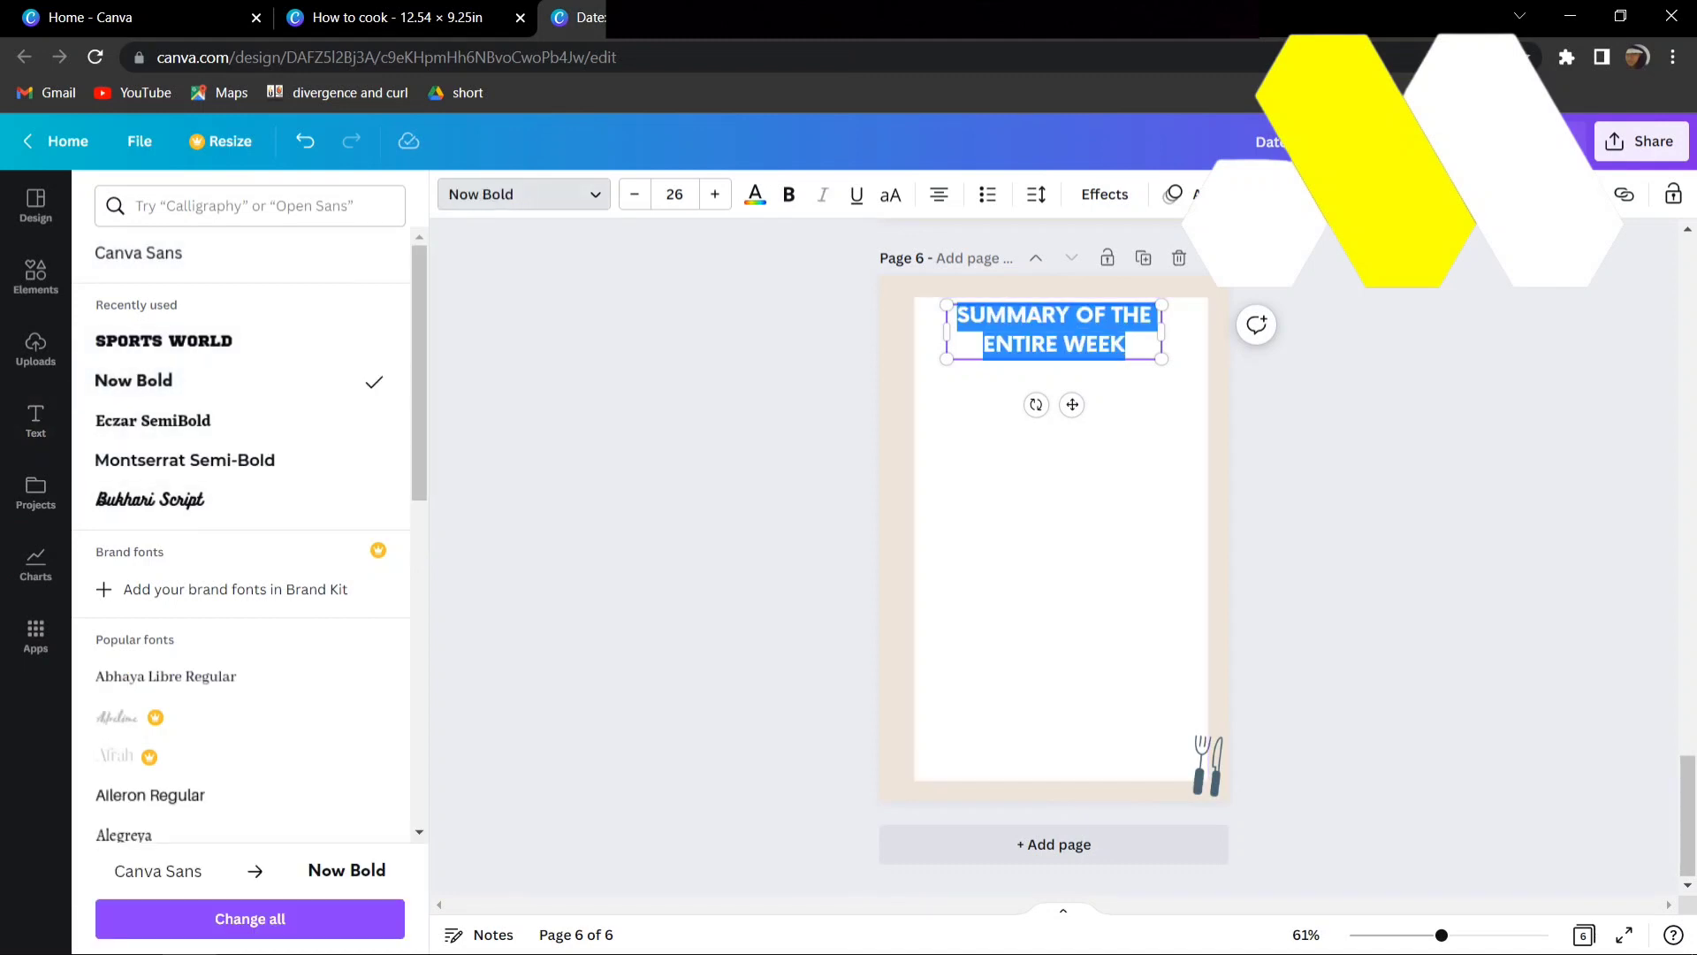
left_click(663, 495)
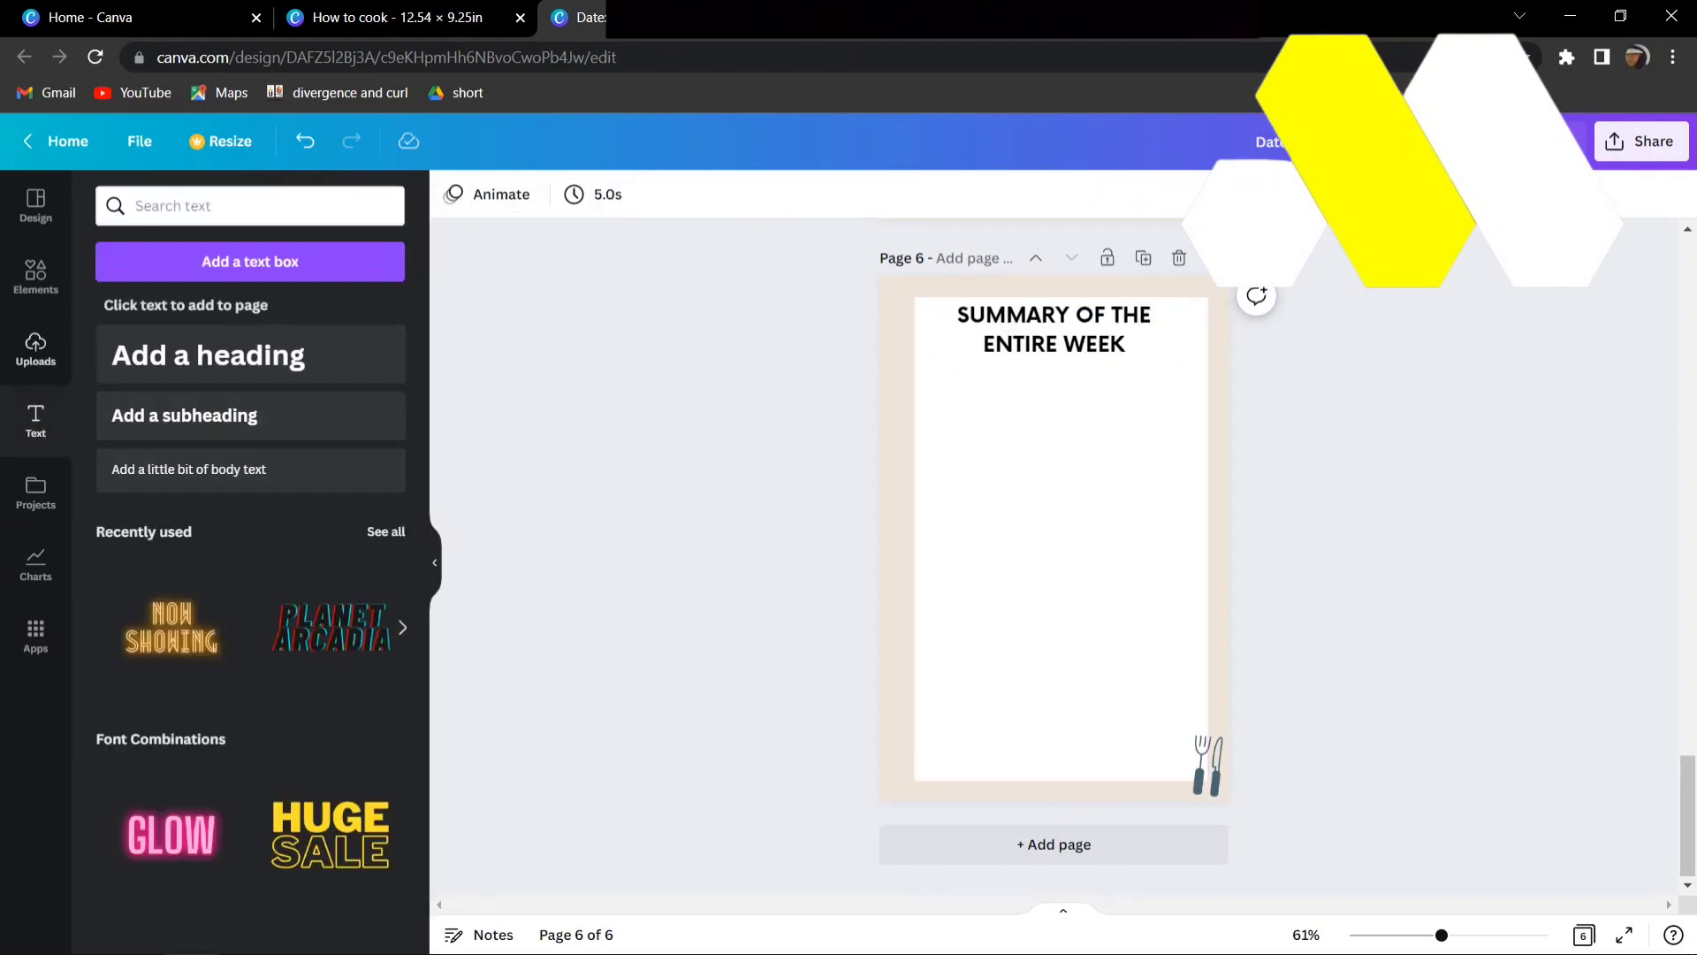
- Add a dashed line across the middle of the white rectangle and stretch it to both side edges
left_click(35, 276)
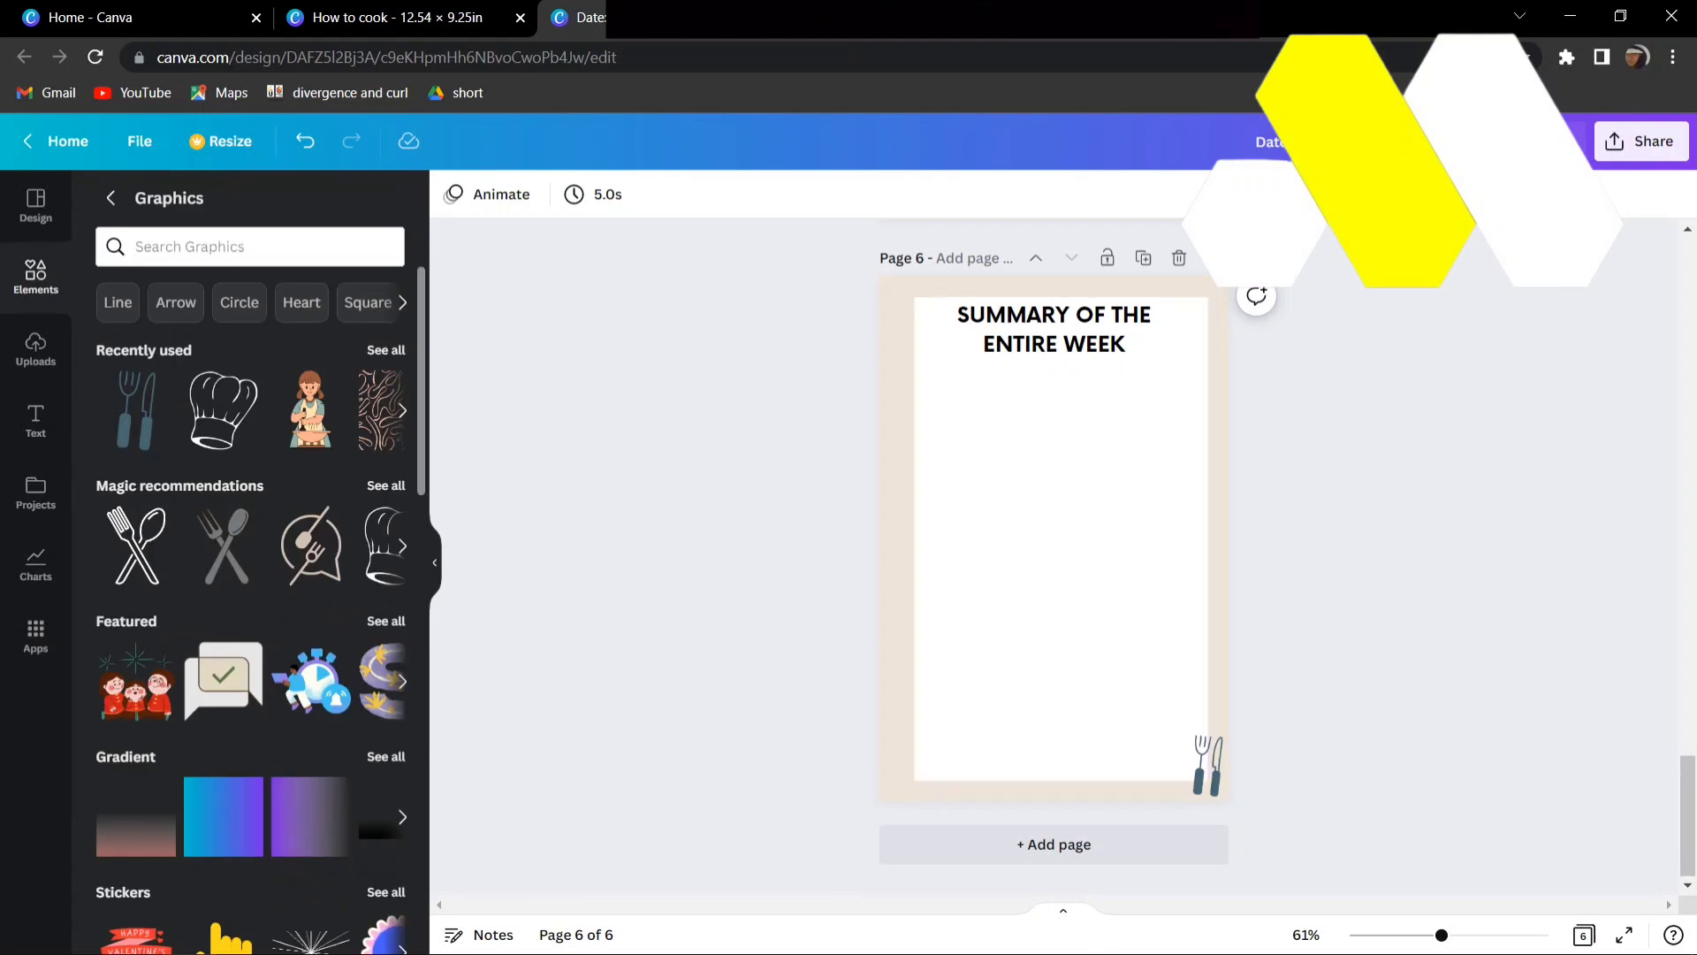
left_click(111, 197)
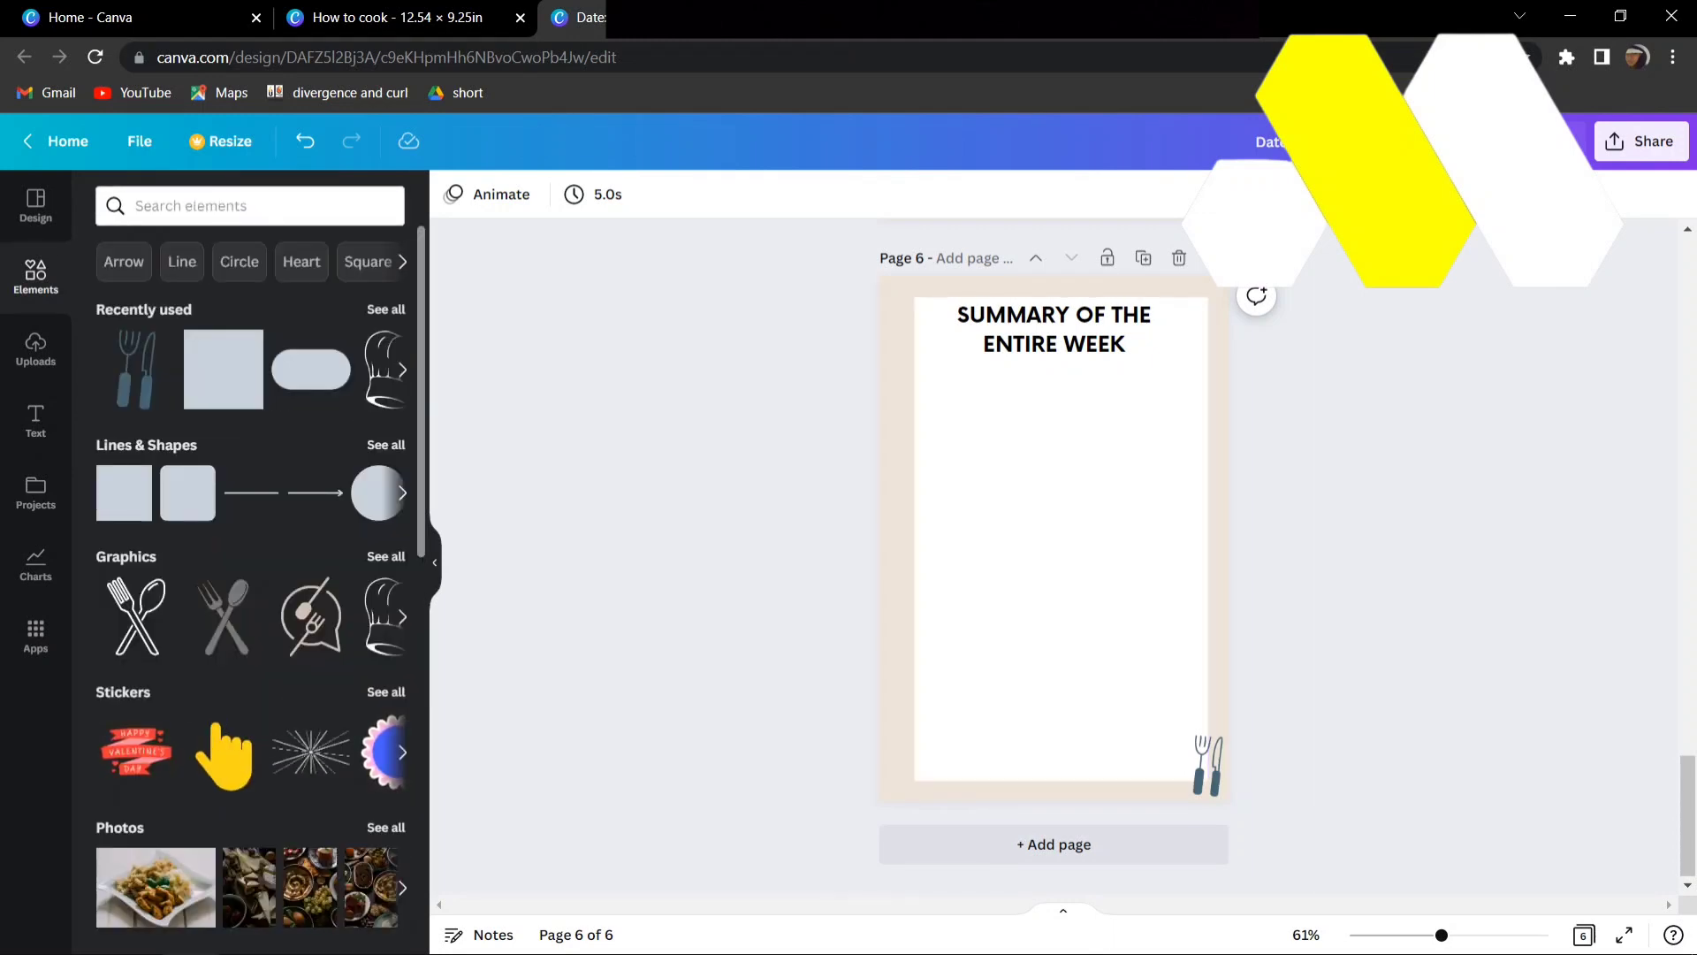
left_click(386, 445)
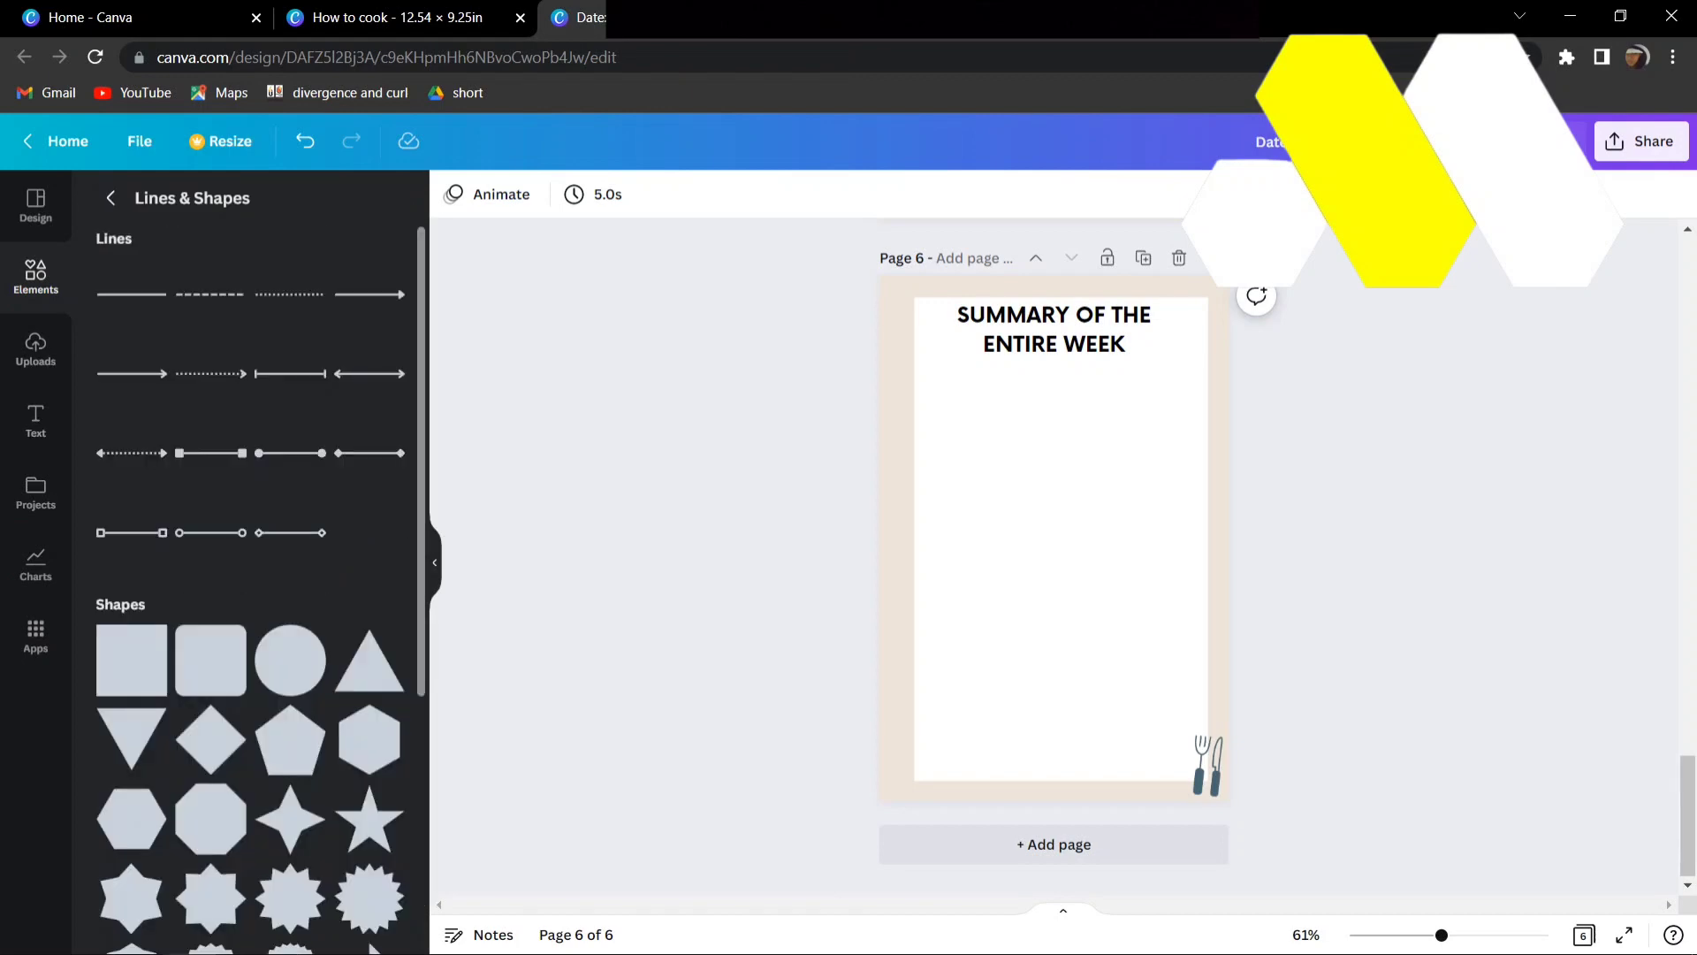
left_click(210, 295)
left_click_drag(1111, 538, 1207, 538)
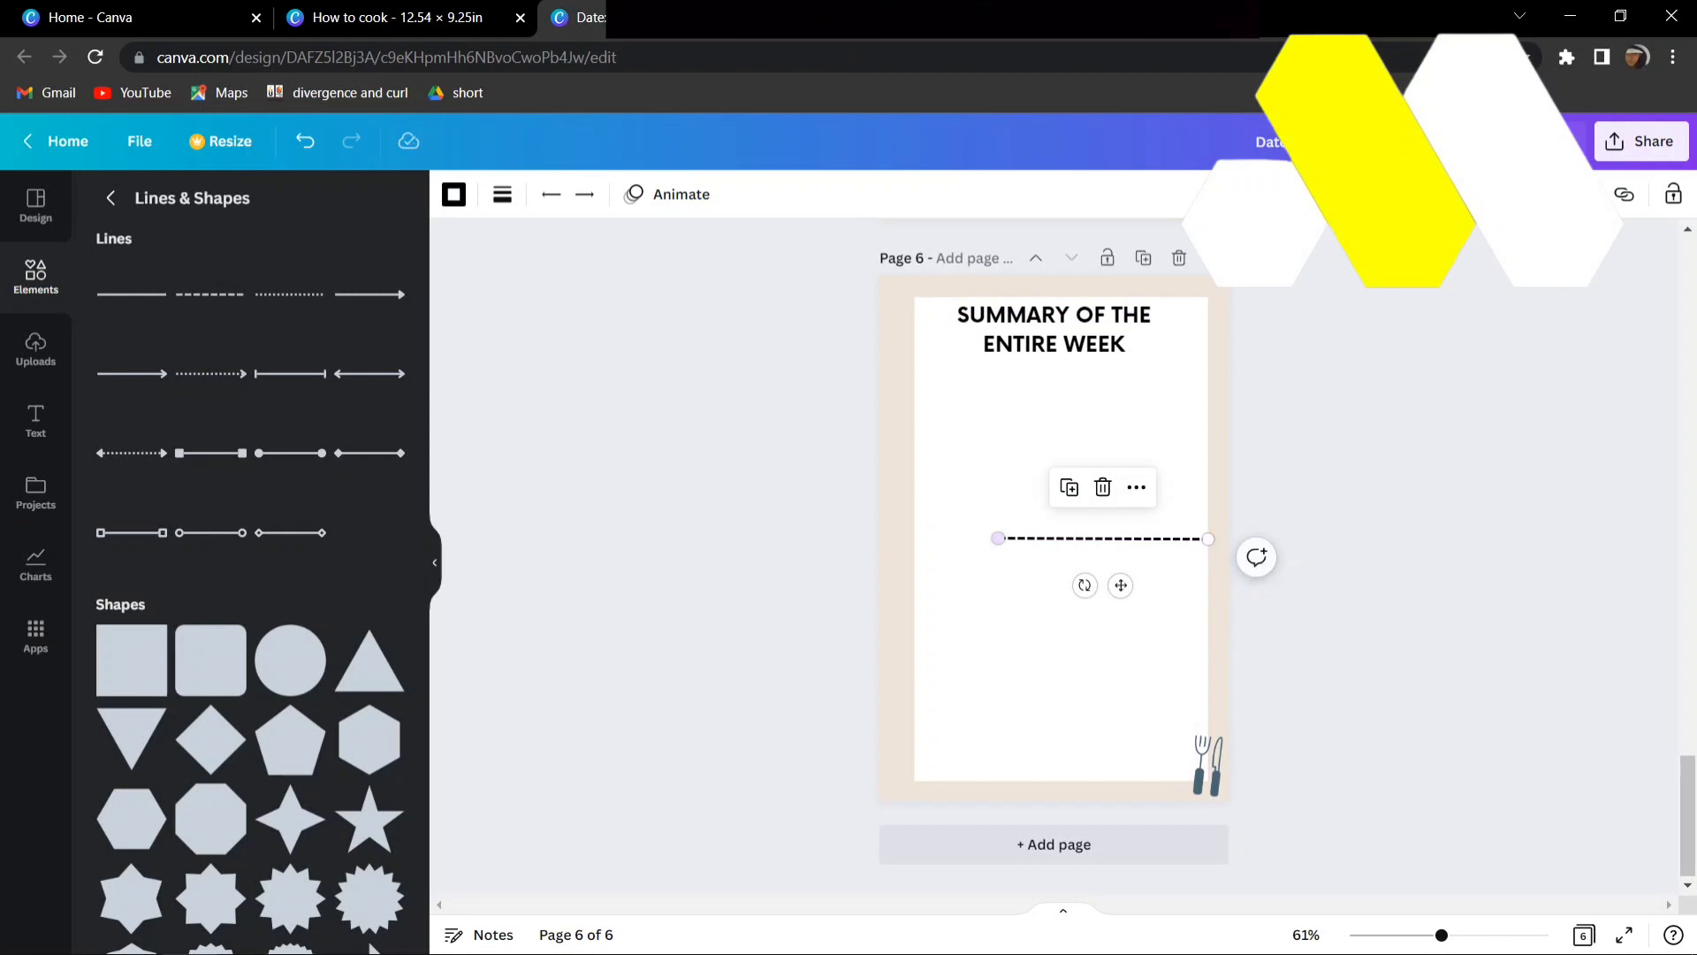
left_click_drag(999, 537, 914, 539)
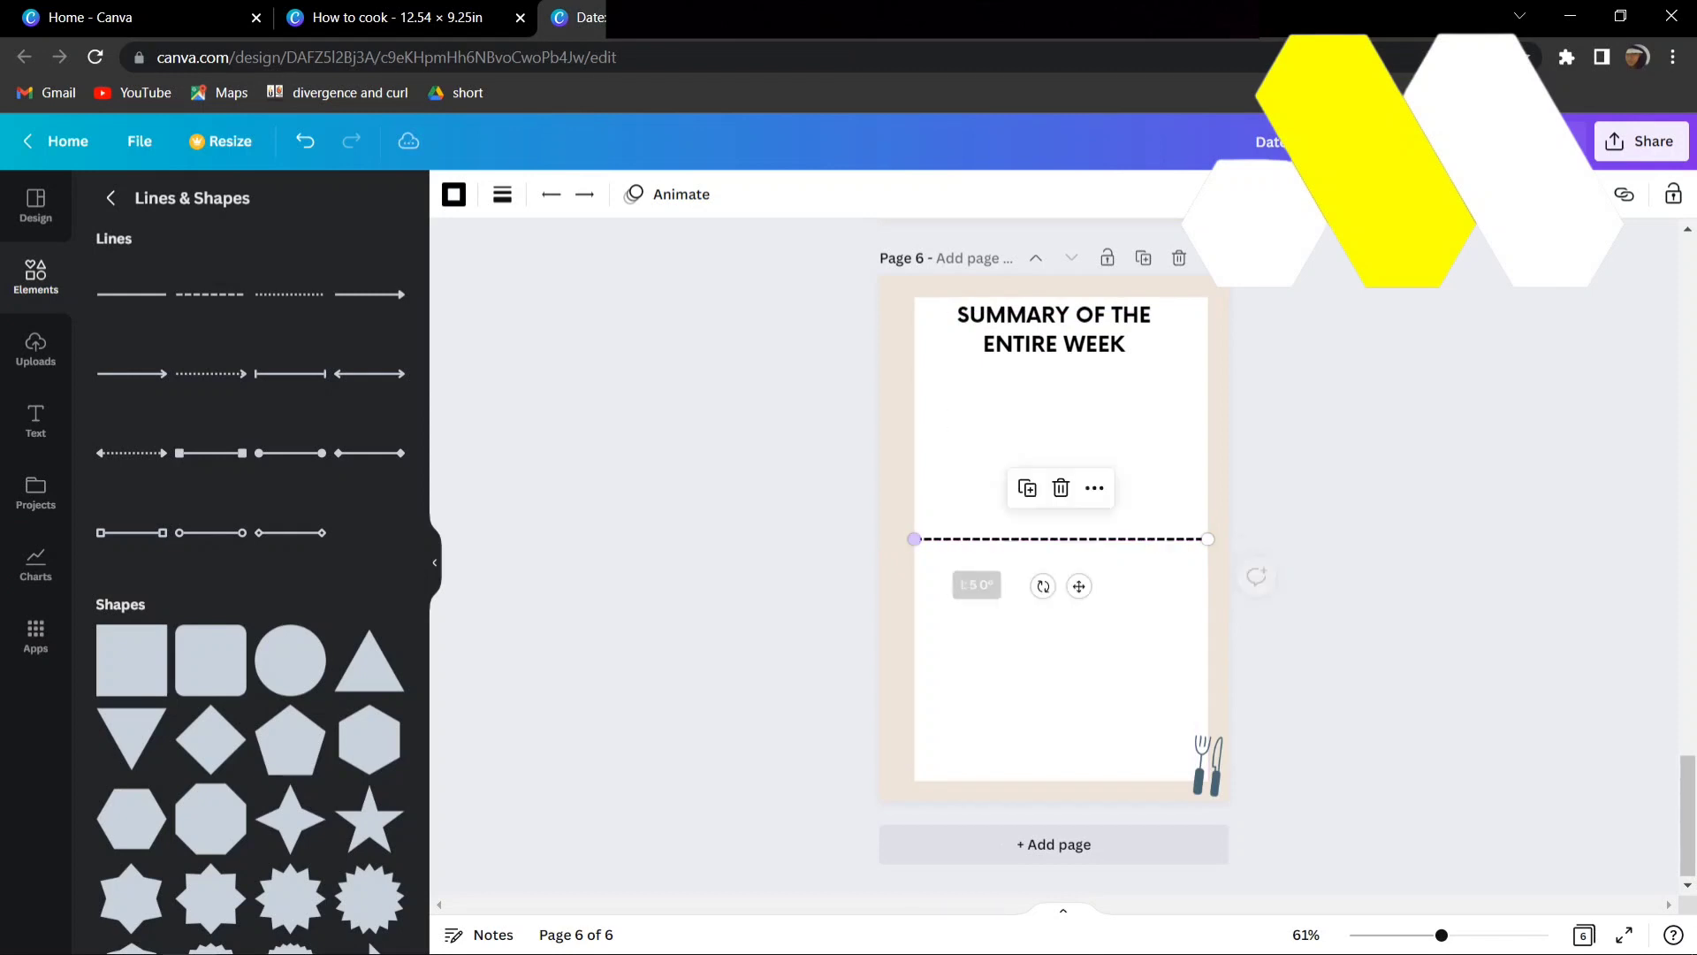
- Try to reposition and level the dashed line across the white rectangle on page 6
mouse_move(1078, 586)
left_mouse_down()
mouse_move(1078, 453)
mouse_move(1079, 602)
left_mouse_up()
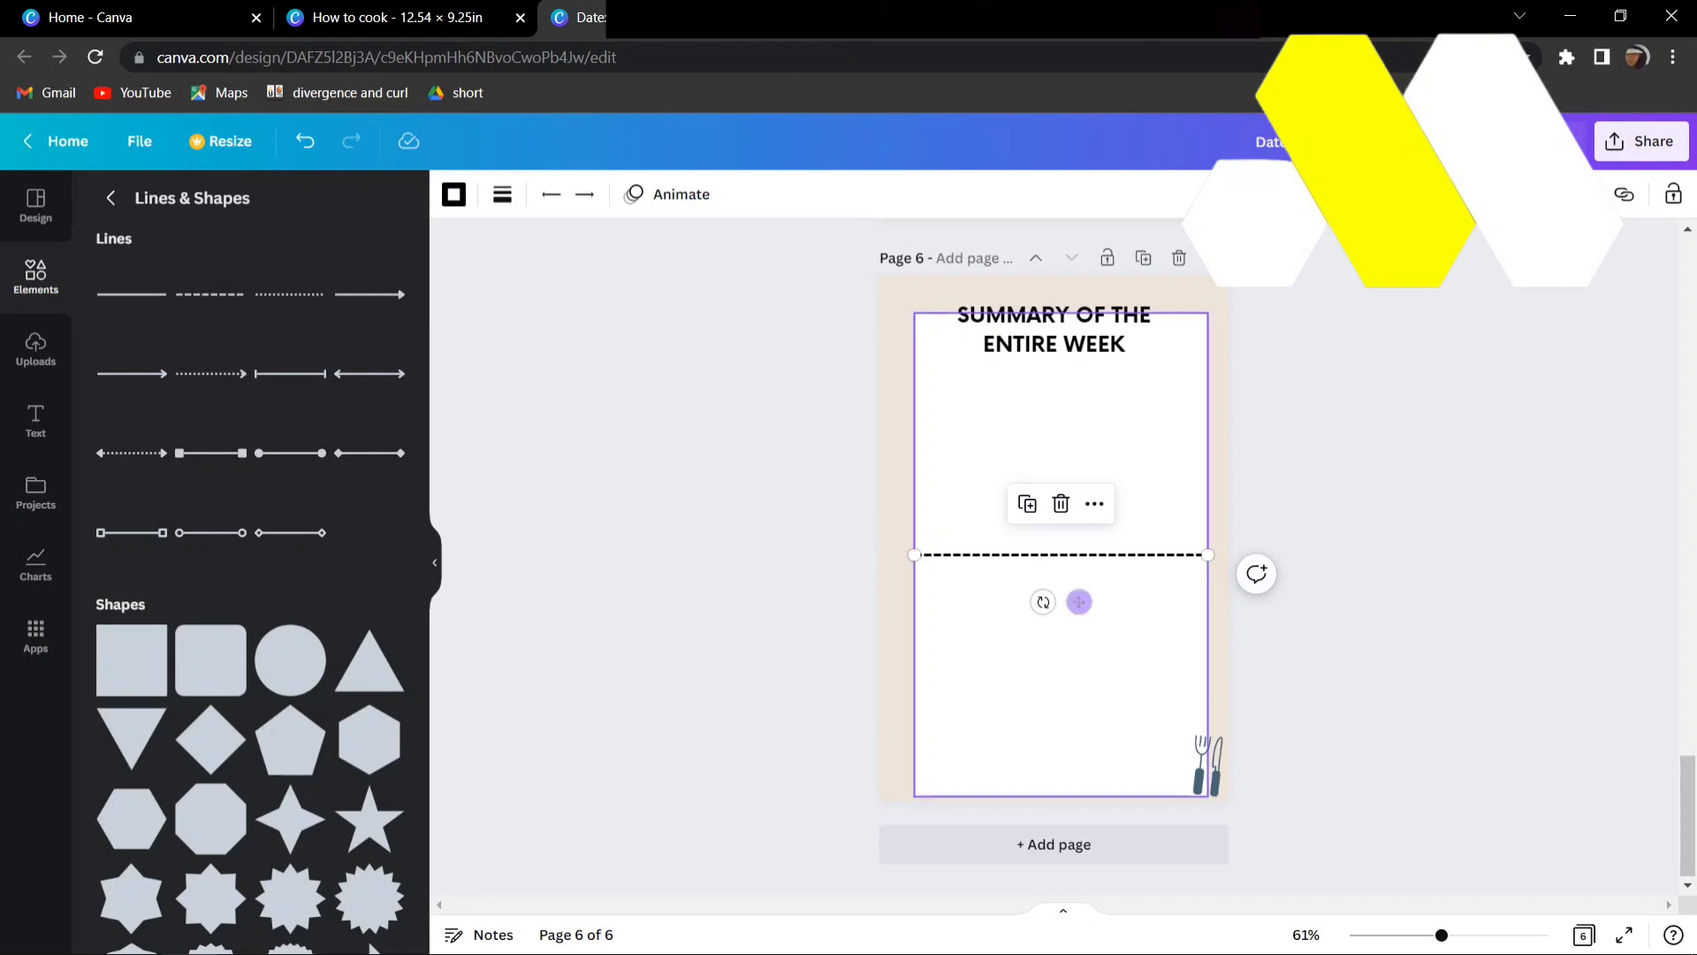
left_click_drag(1043, 602, 1106, 637)
key("ctrl+z")
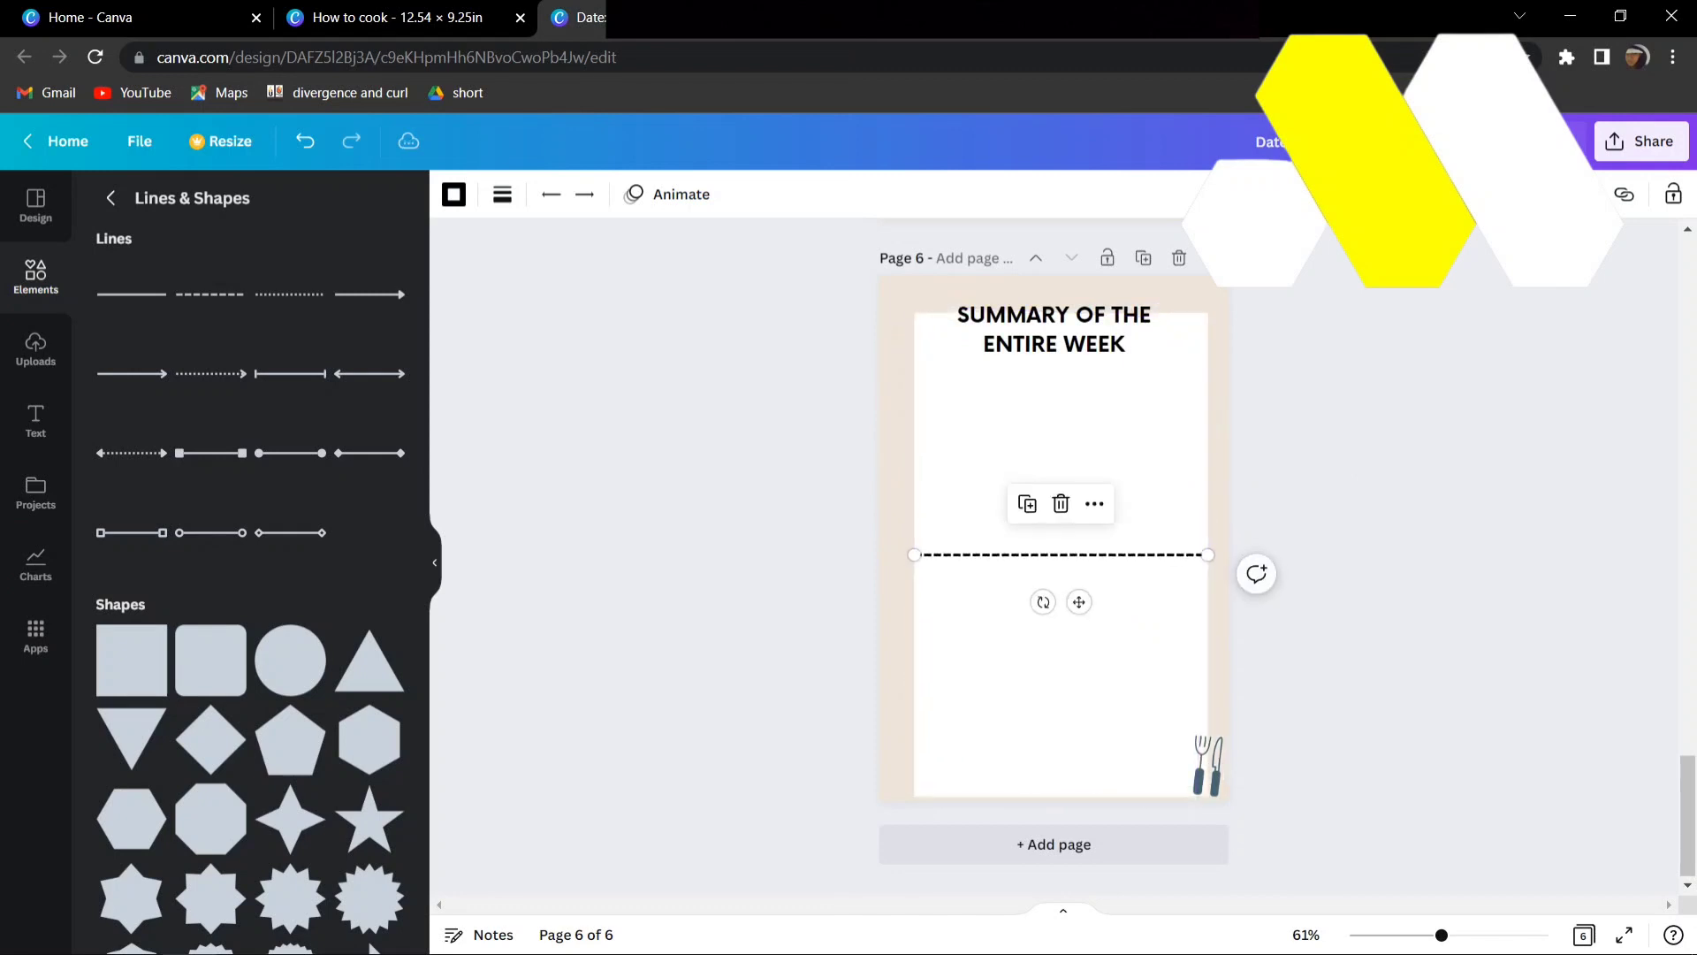
key("ctrl+y")
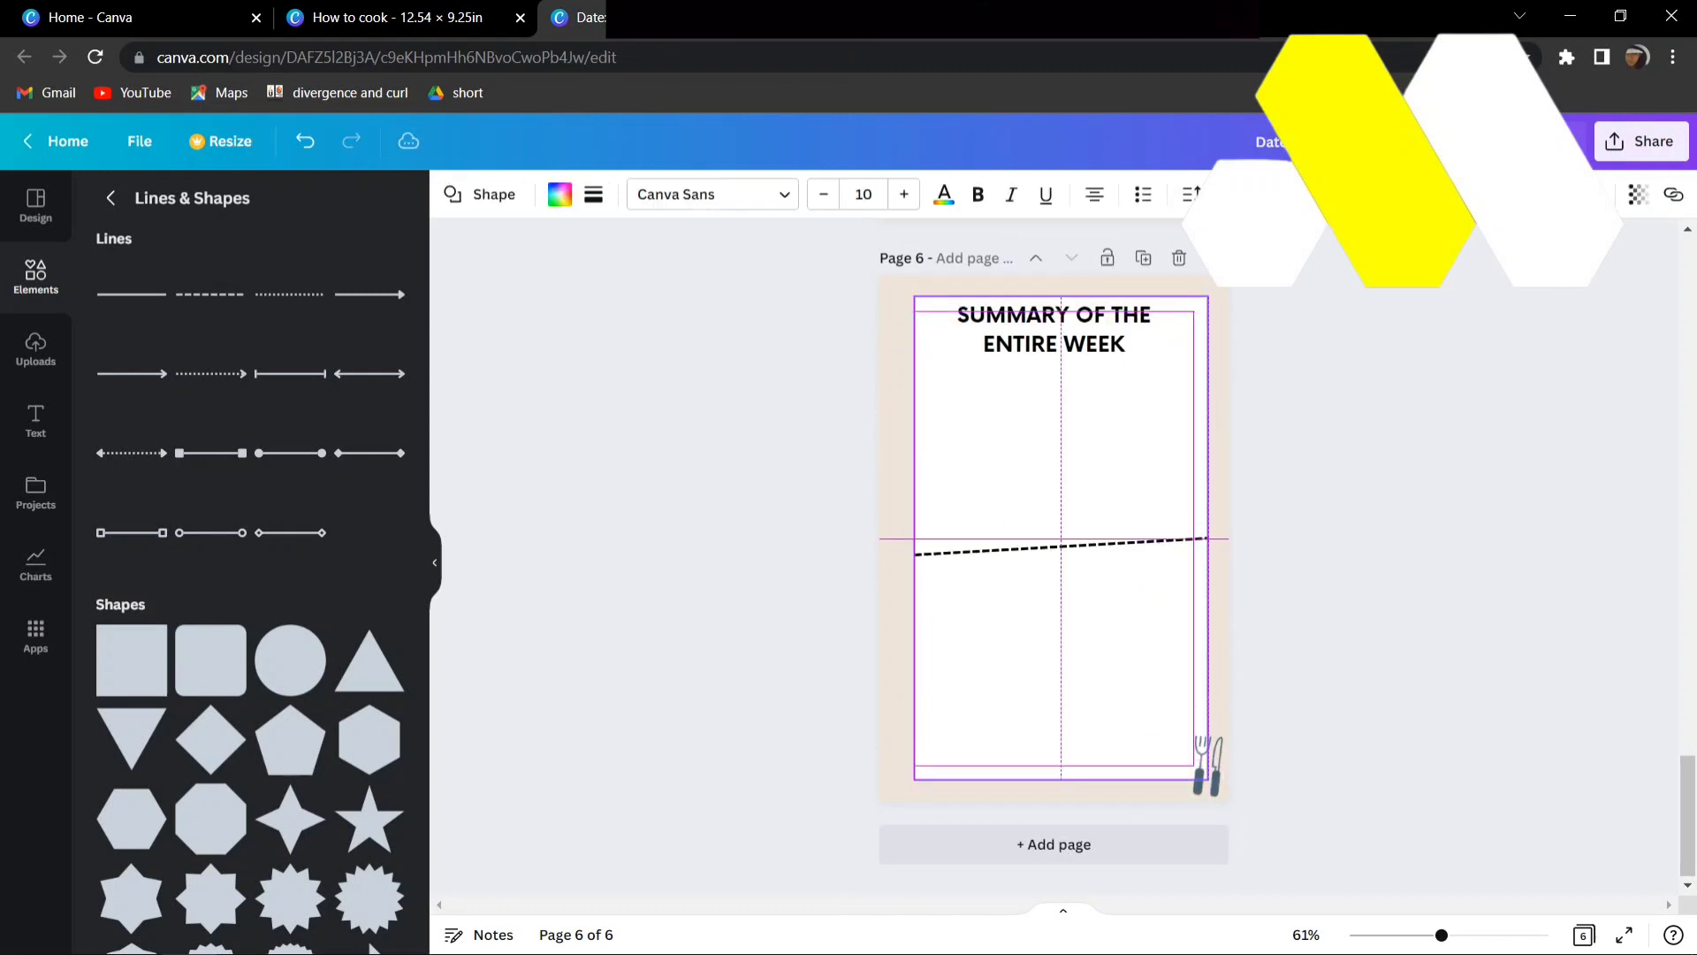
left_click_drag(1106, 566, 1105, 574)
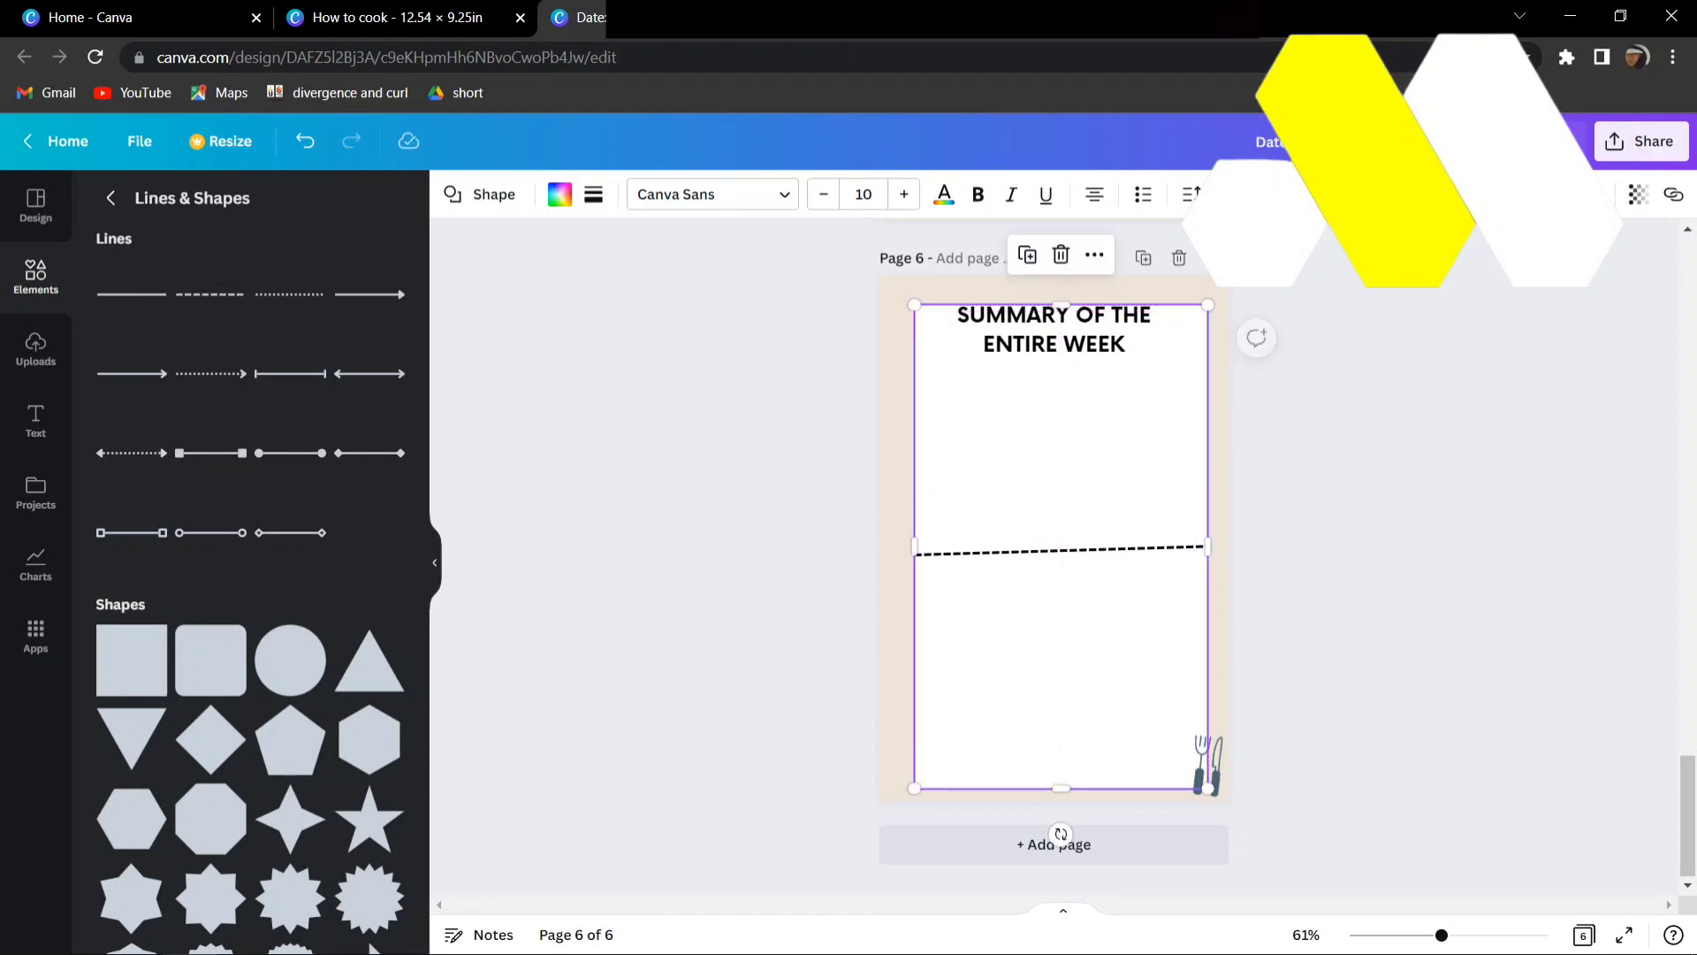
left_click(1061, 550)
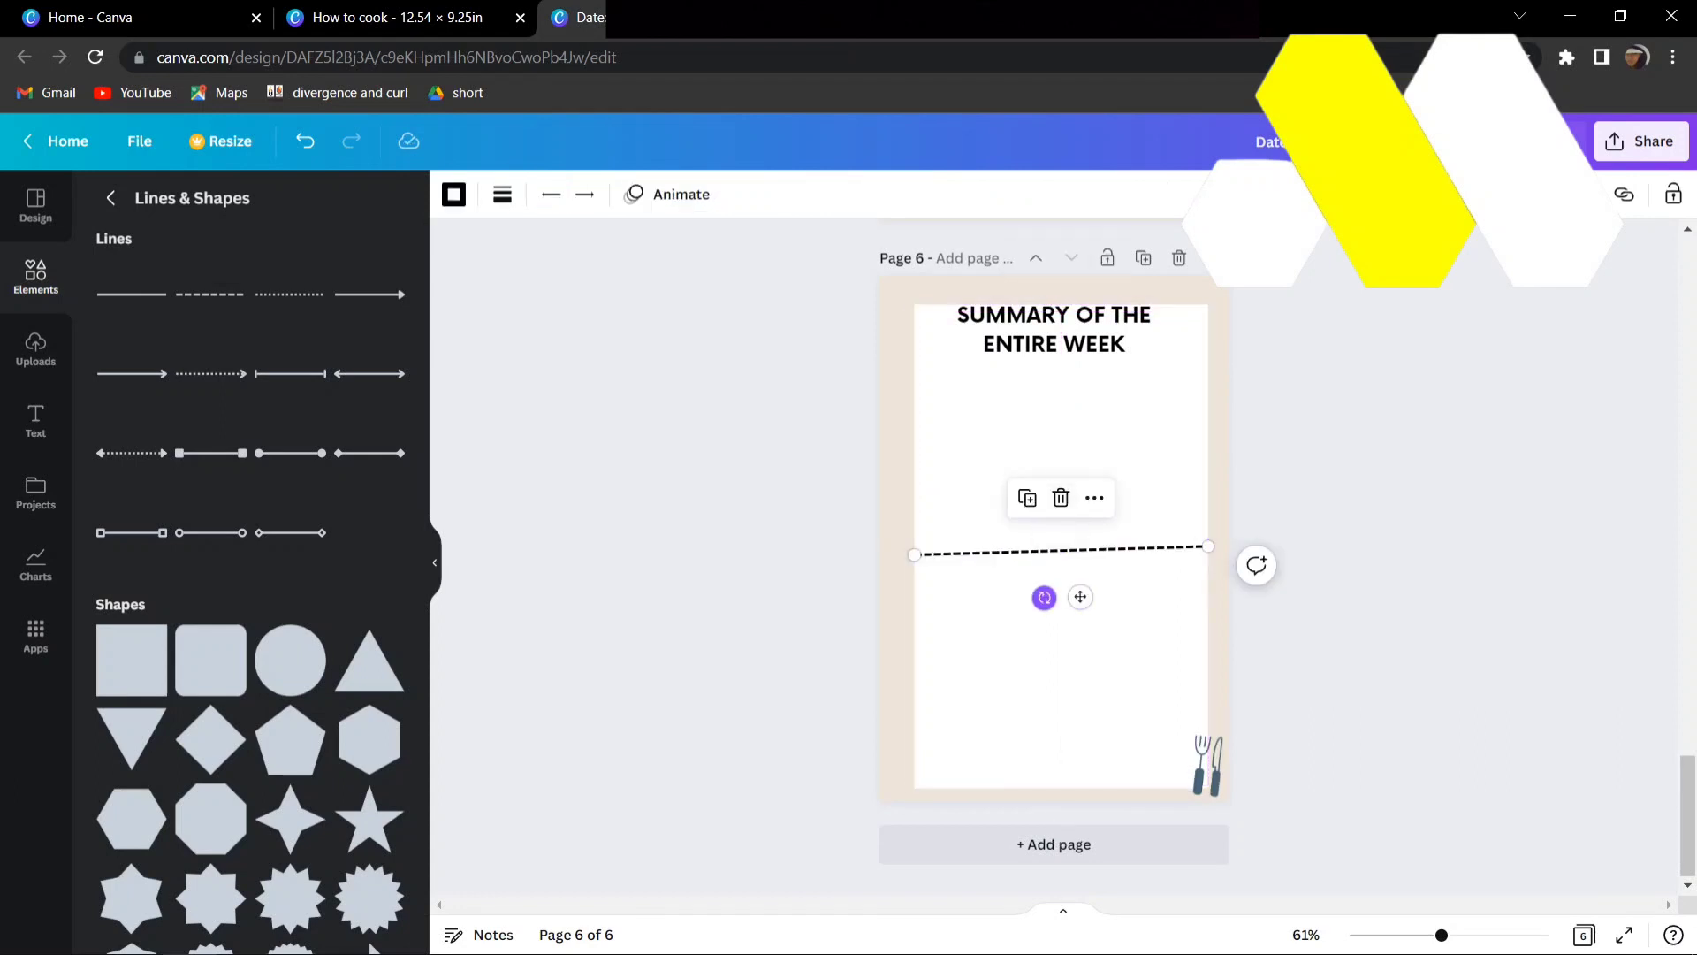
left_click_drag(1045, 597, 1095, 593)
left_click(1096, 637)
left_click(1077, 546)
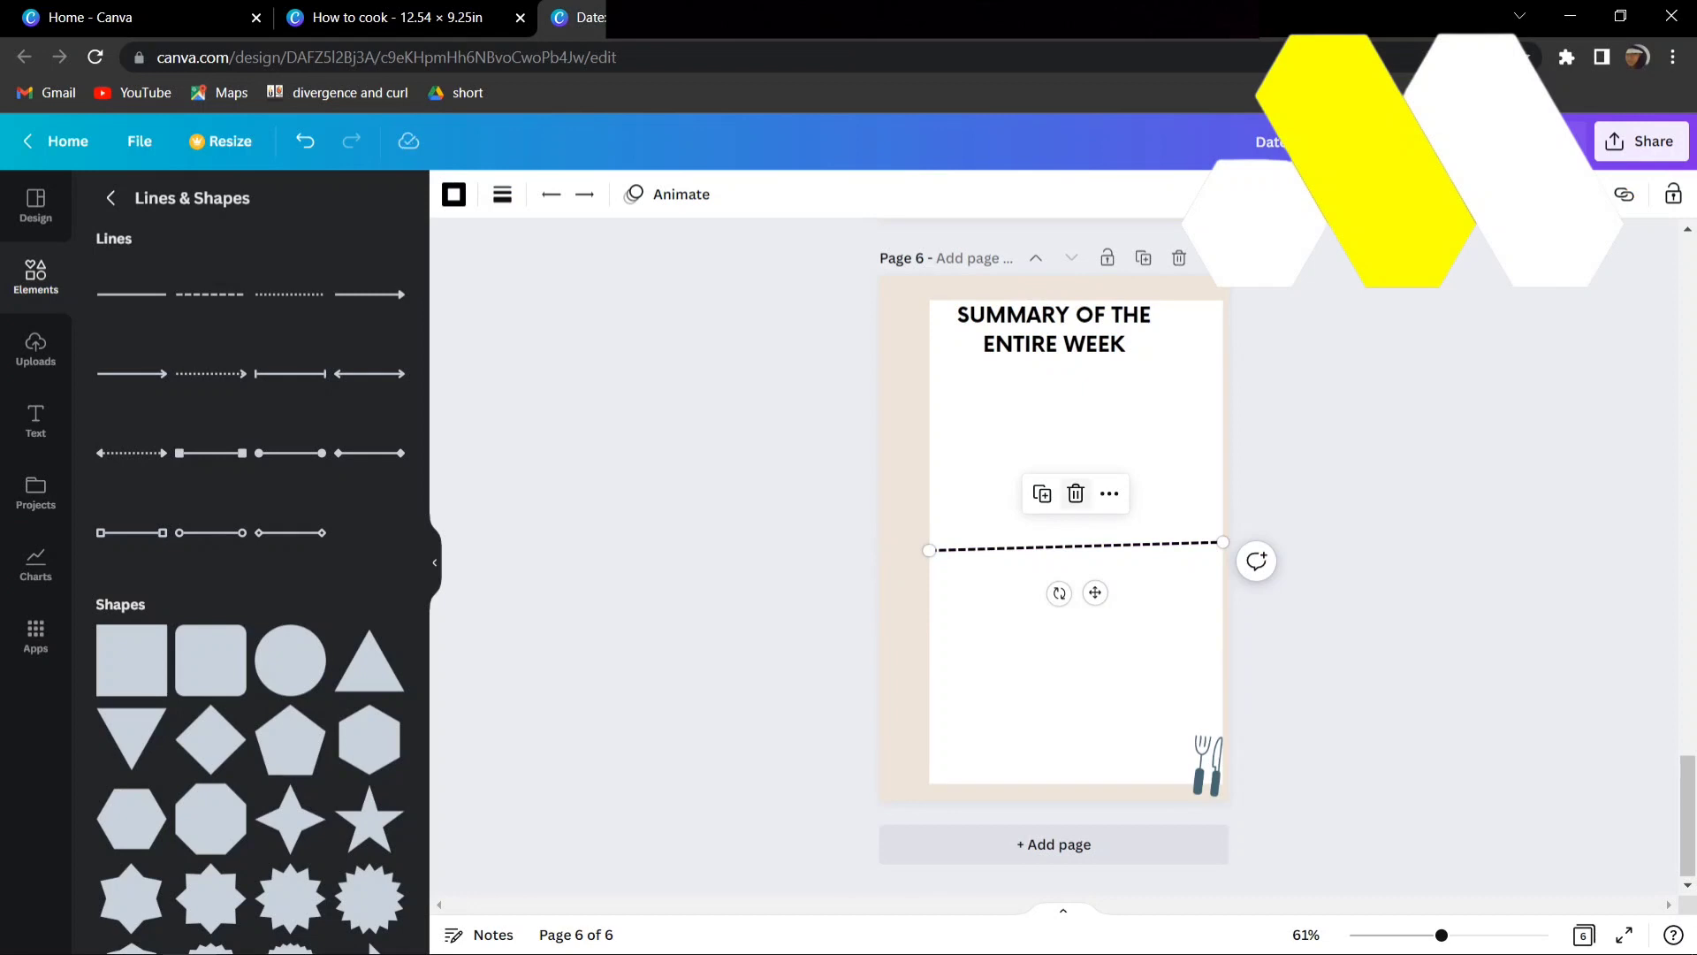
- Delete the slanted dashed line and re-center the white rectangle horizontally on page 6
left_click(1076, 493)
mouse_move(1076, 493)
left_mouse_down()
mouse_move(1035, 499)
mouse_move(1062, 477)
mouse_move(1054, 490)
left_mouse_up()
left_click(1335, 504)
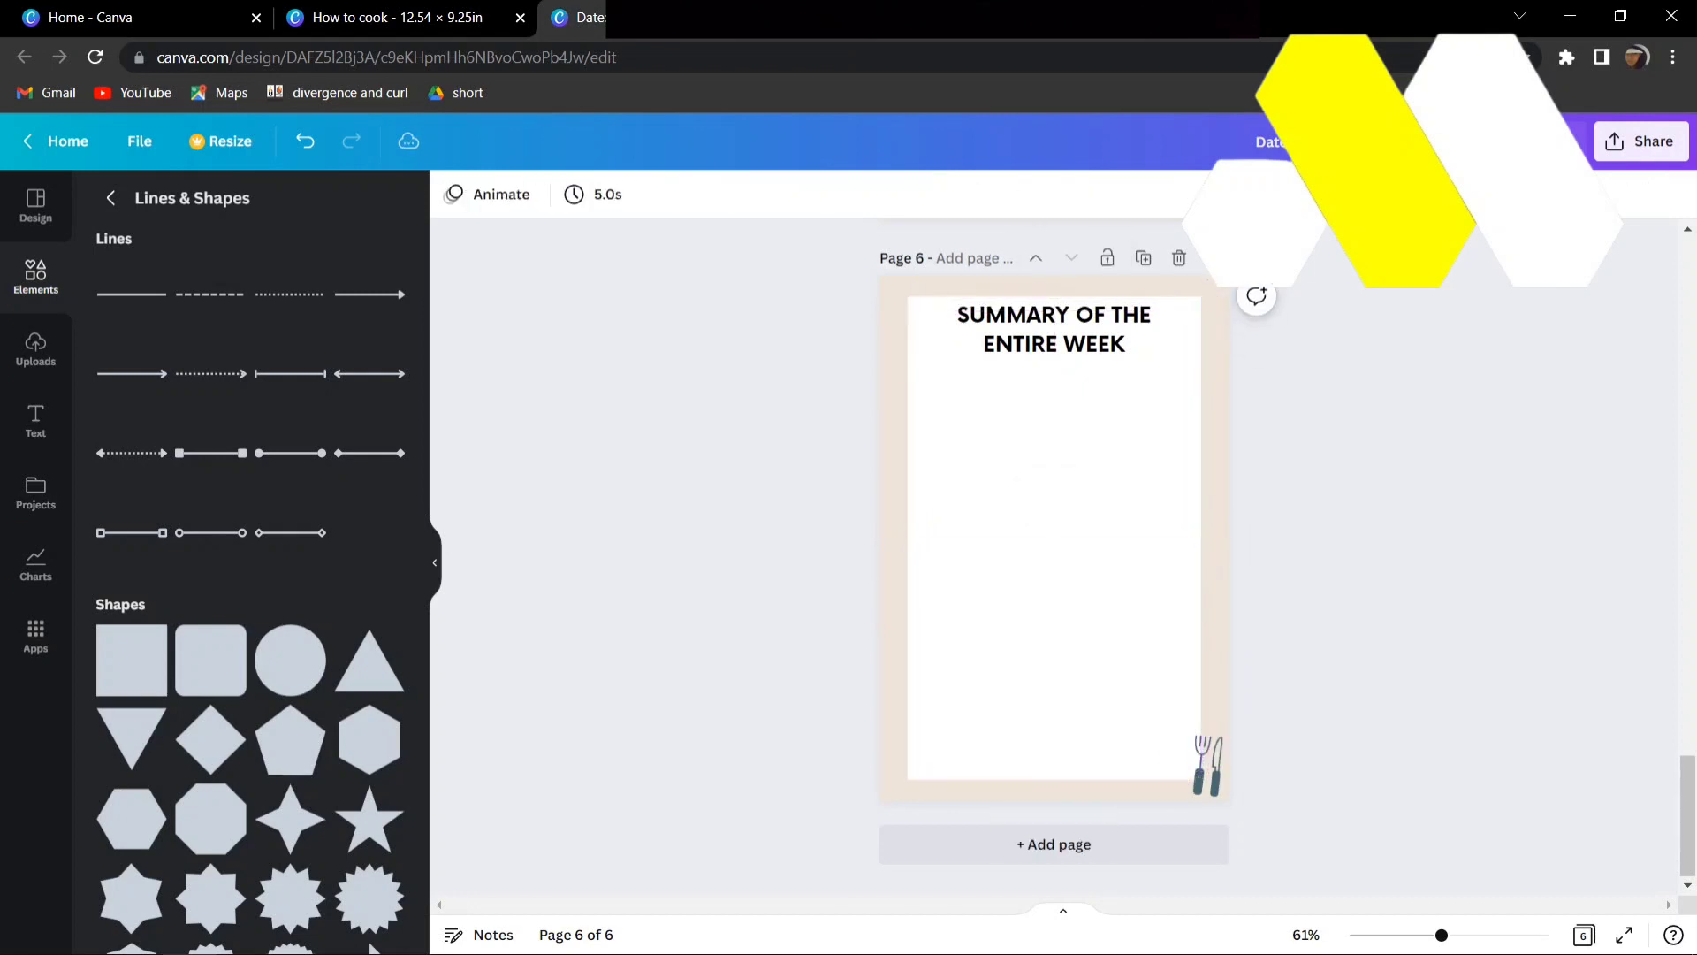
- Add a new dashed line, stretch it across most of the white rectangle's width and place it just below the summary heading
left_click(209, 294)
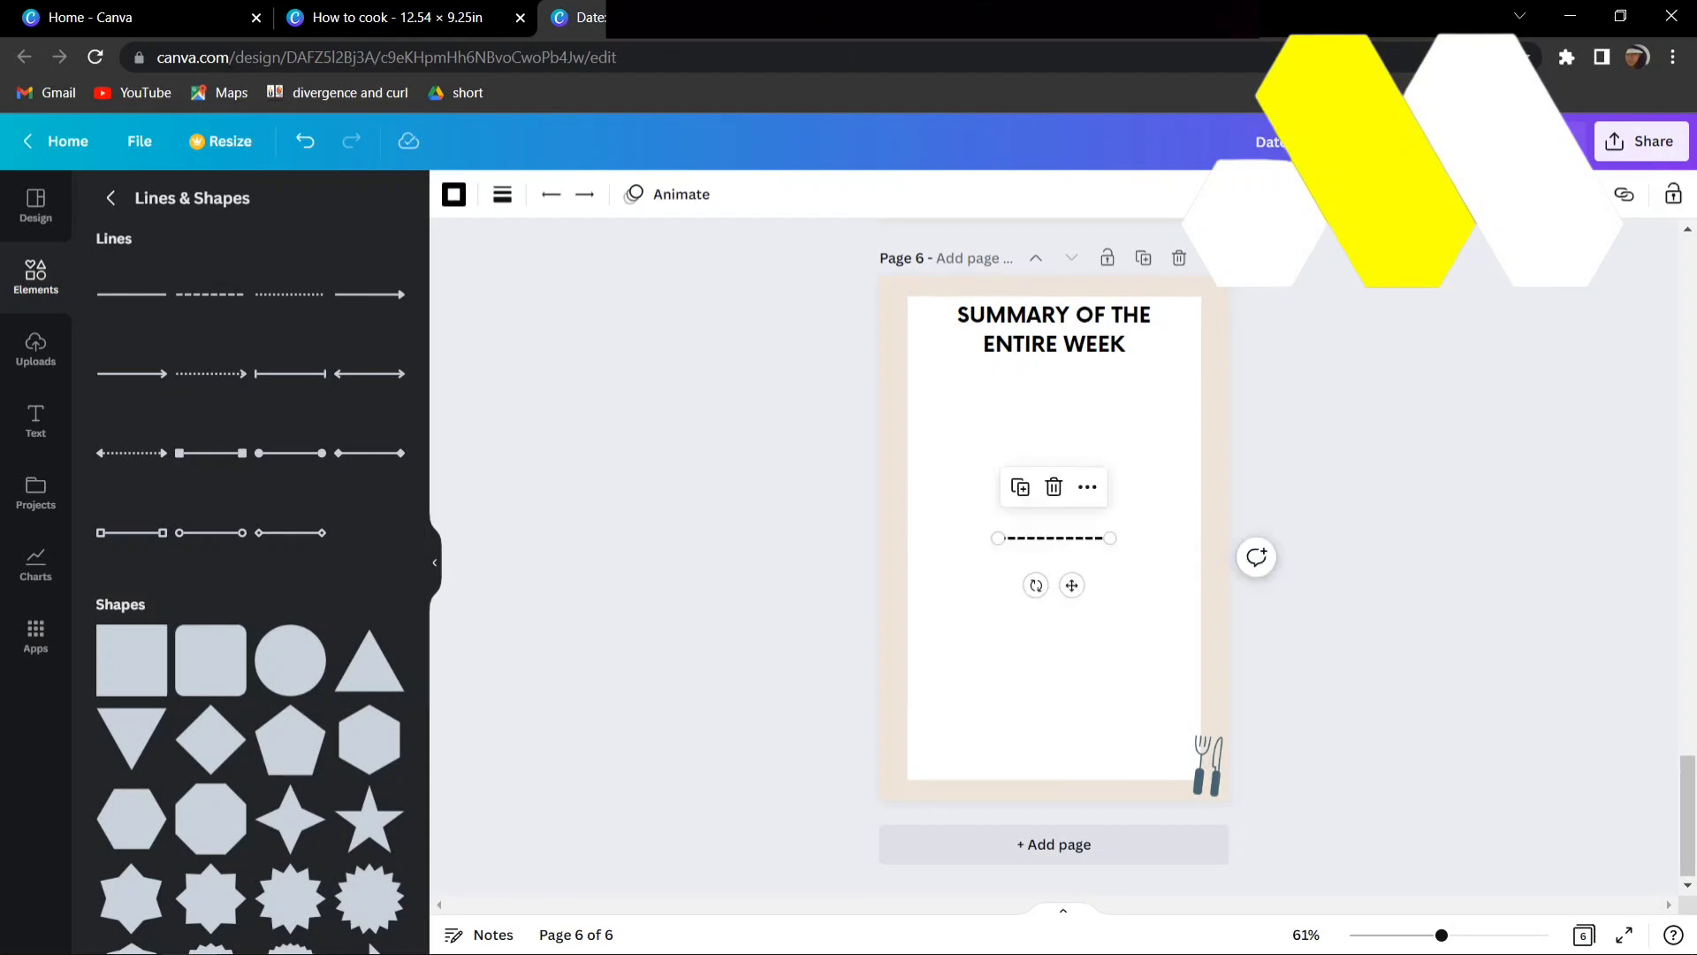
left_click_drag(1105, 537, 1178, 537)
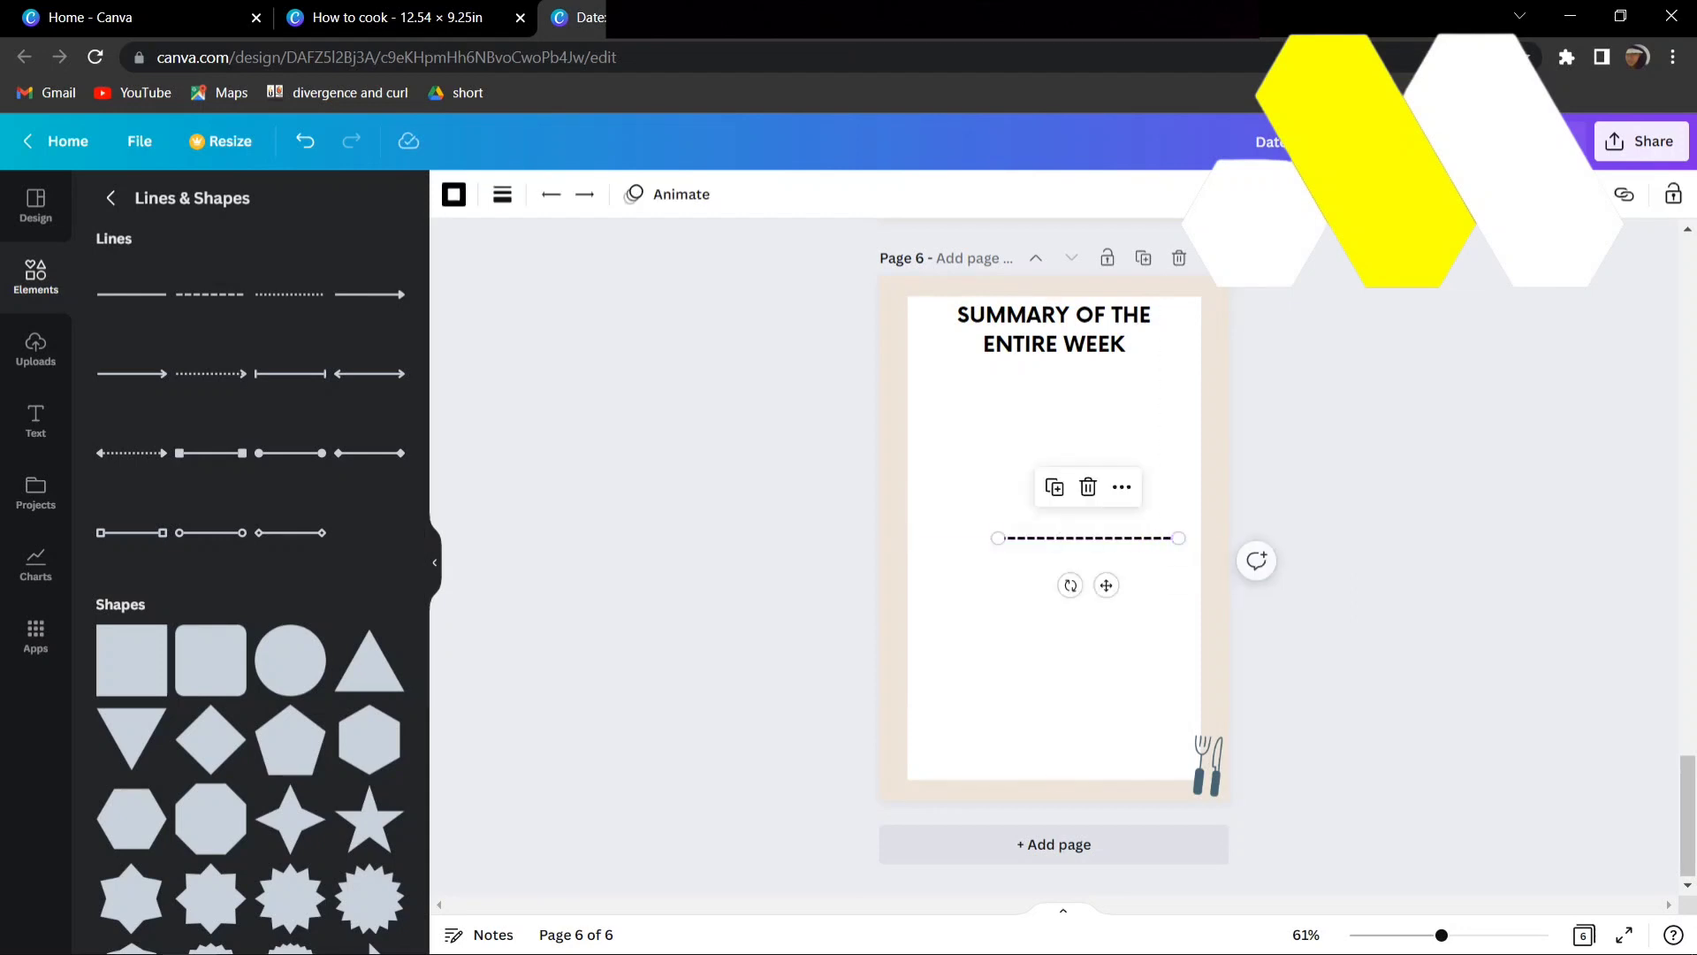
left_click_drag(999, 537, 915, 538)
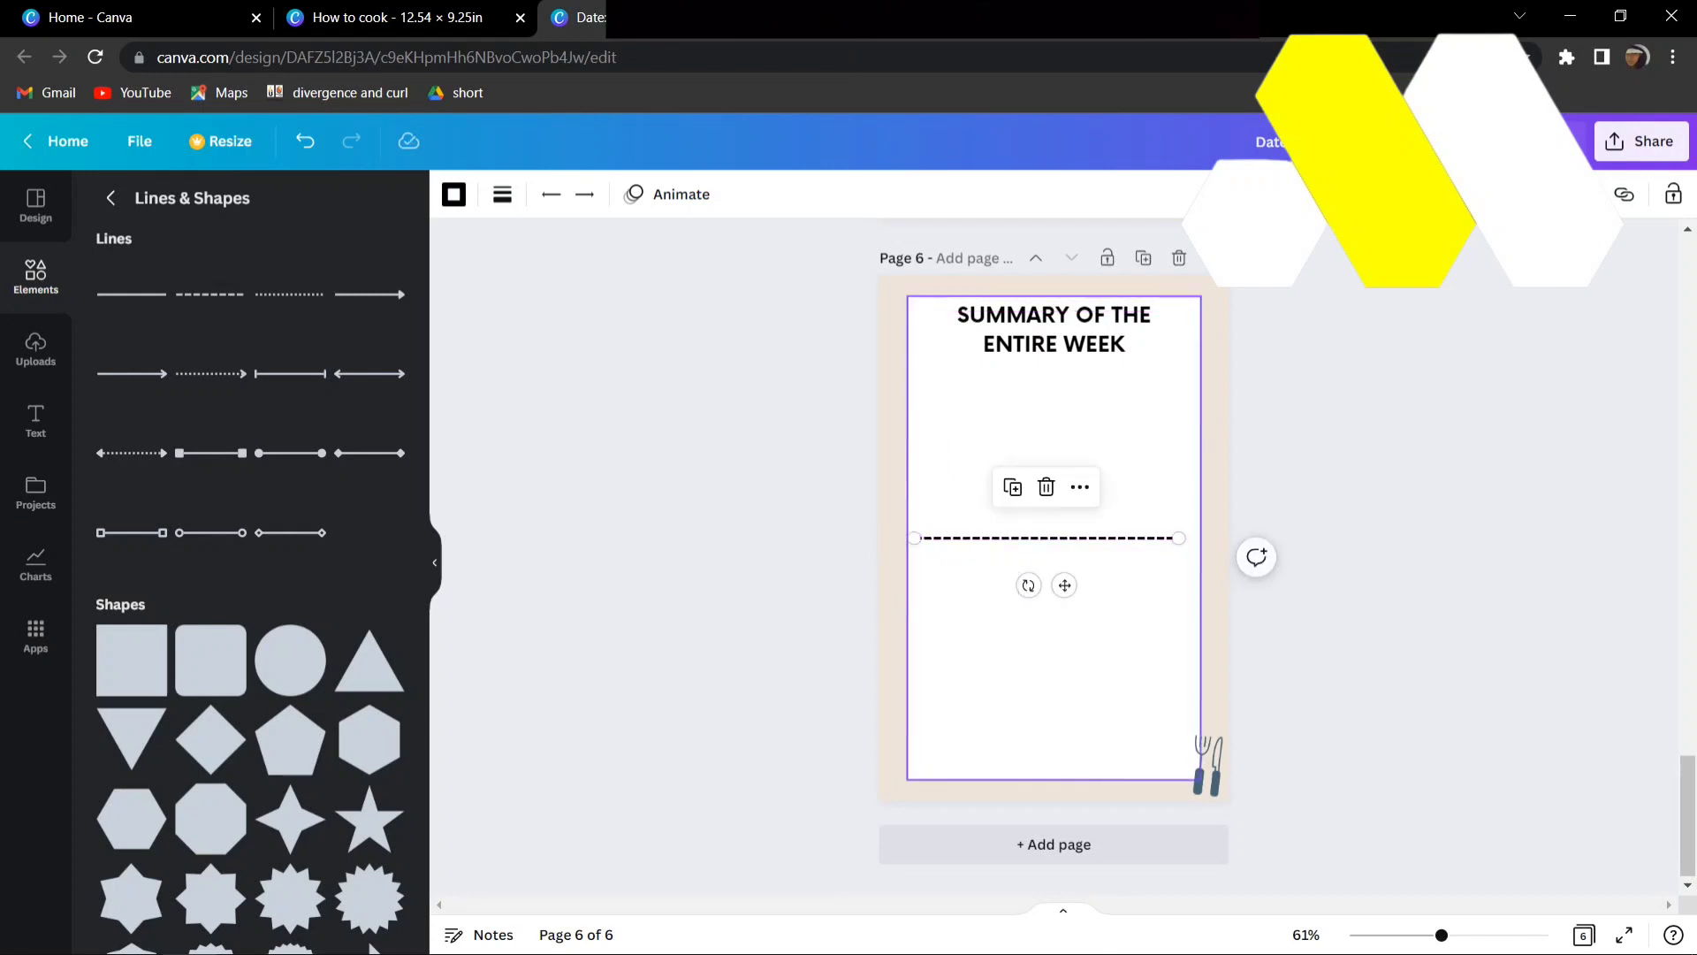
left_click_drag(1064, 585, 1079, 434)
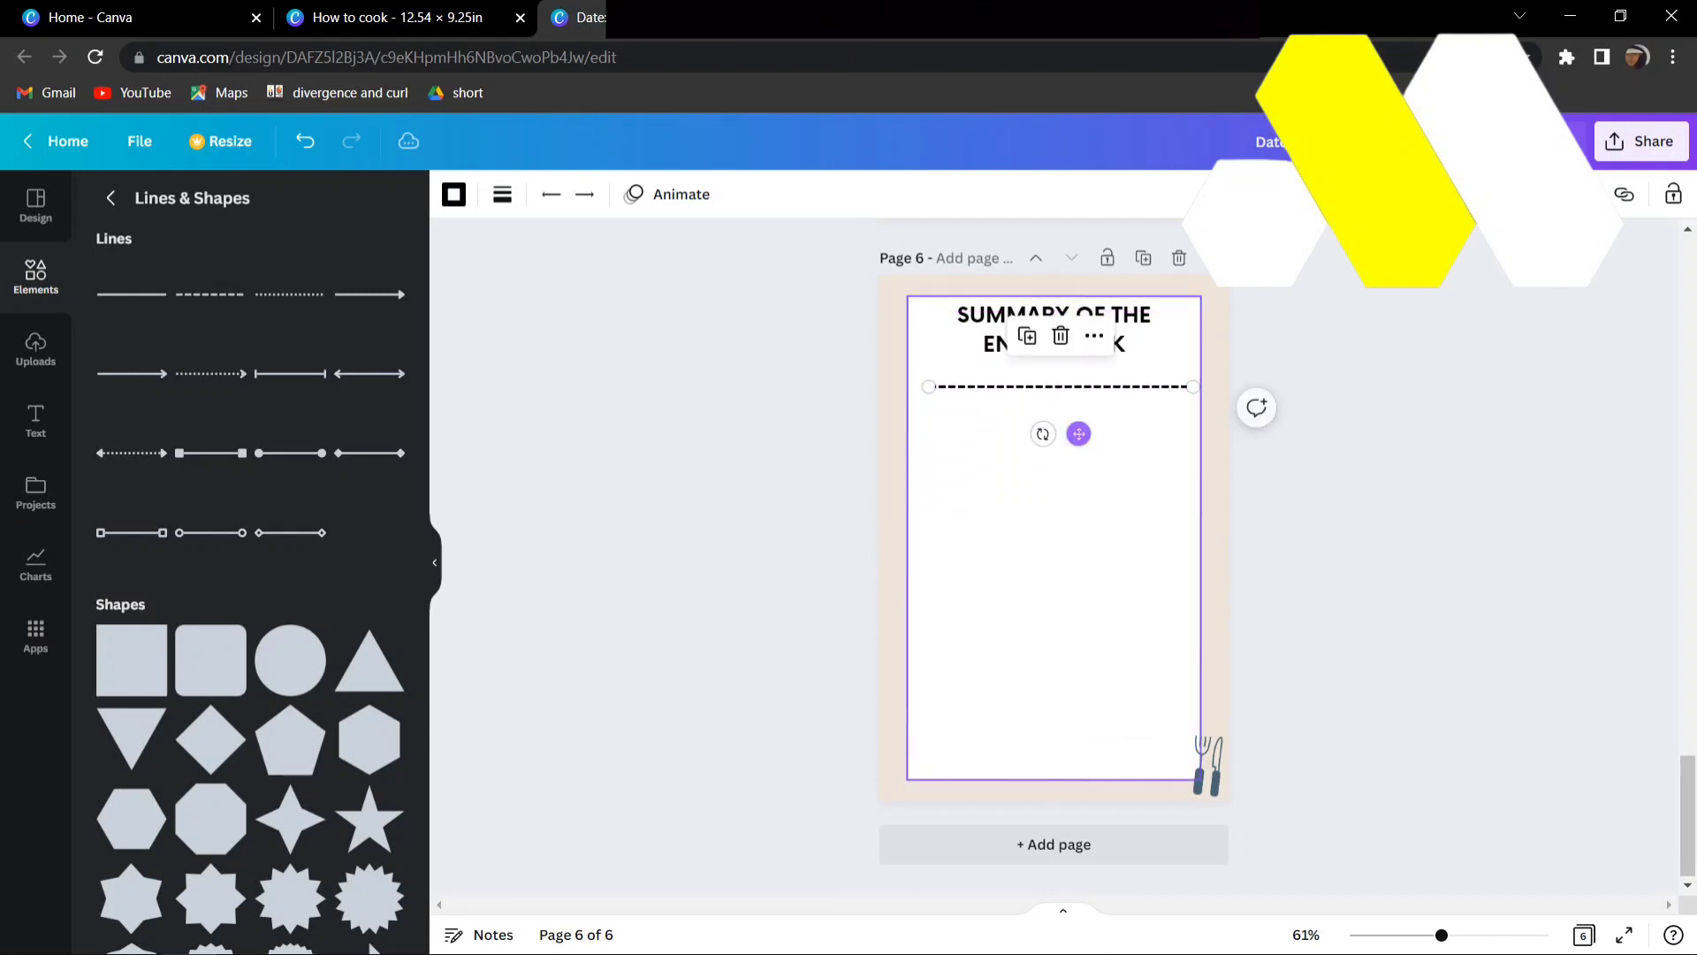
- Duplicate the dashed line five times, stacking the copies evenly below it to make six aligned writing lines
left_click(1024, 335)
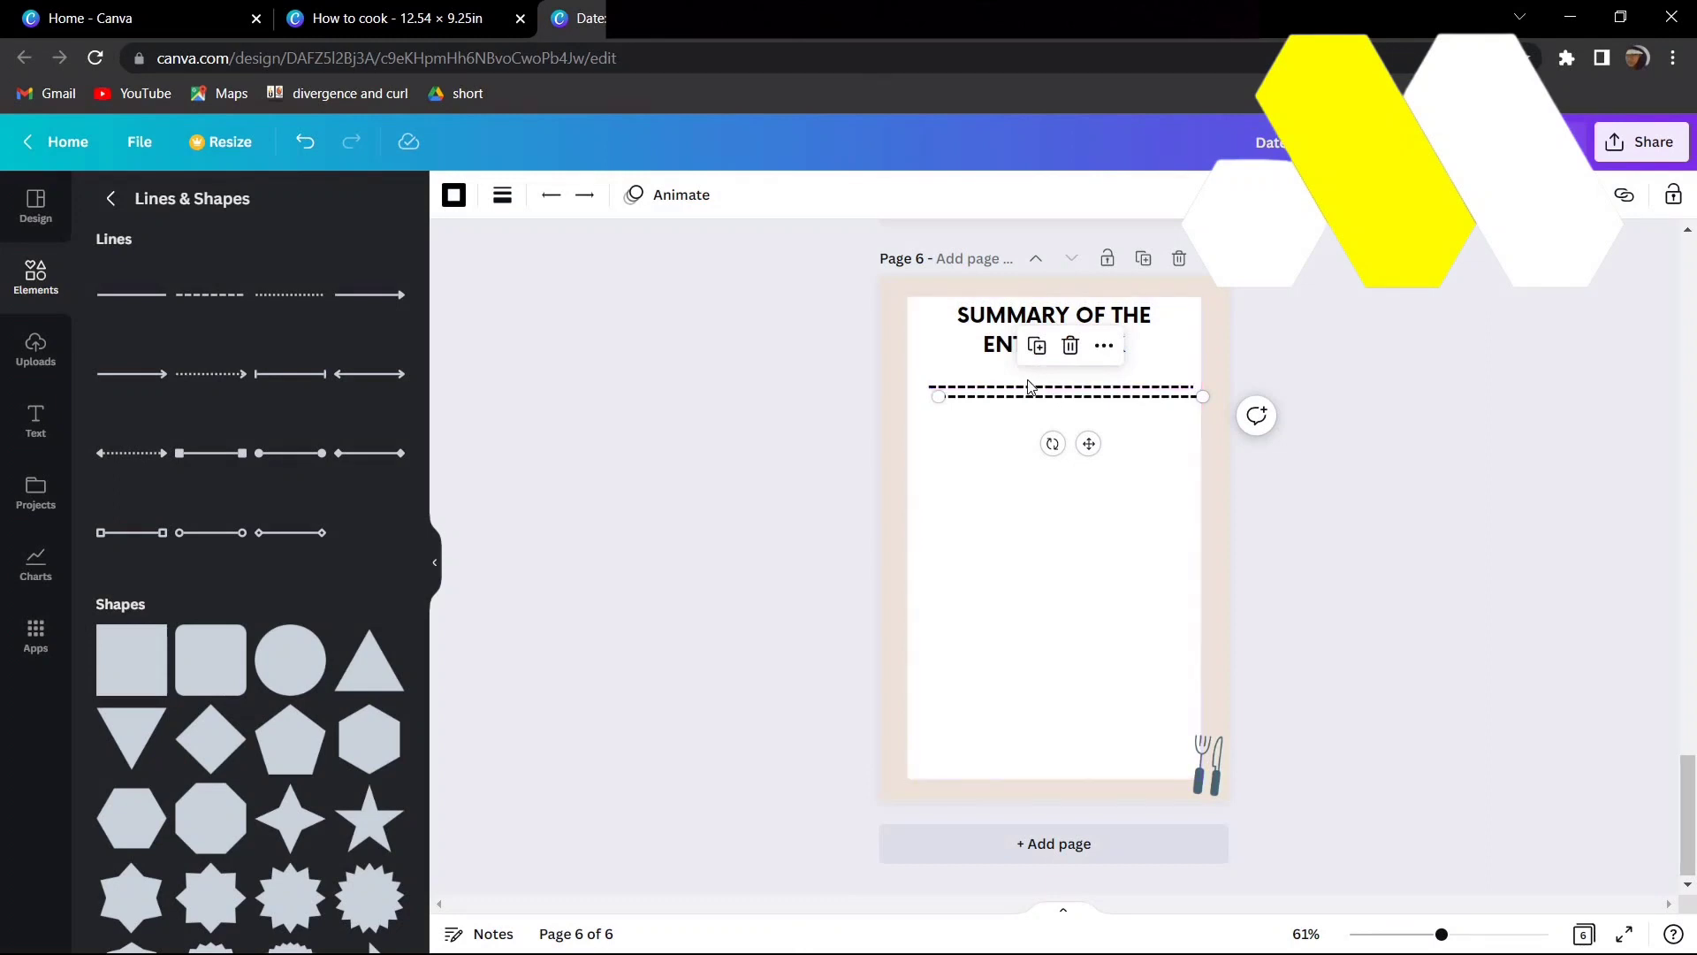
mouse_move(1083, 443)
left_mouse_down()
mouse_move(1074, 459)
mouse_move(1066, 442)
left_mouse_up()
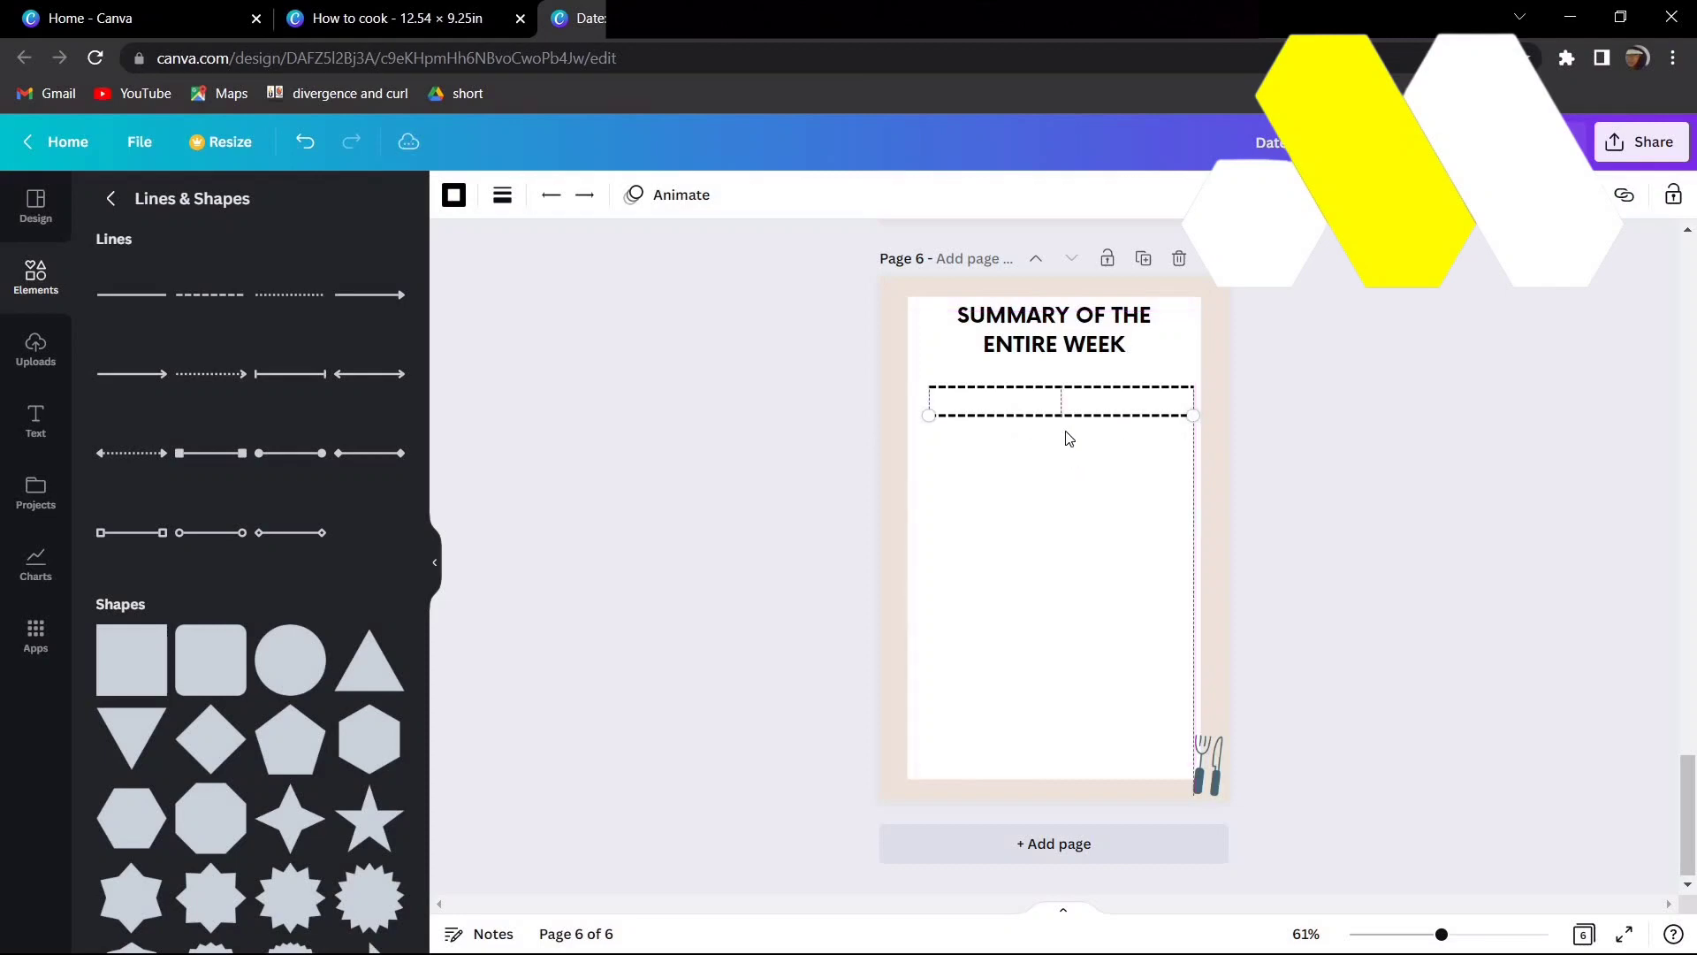
left_click(1026, 392)
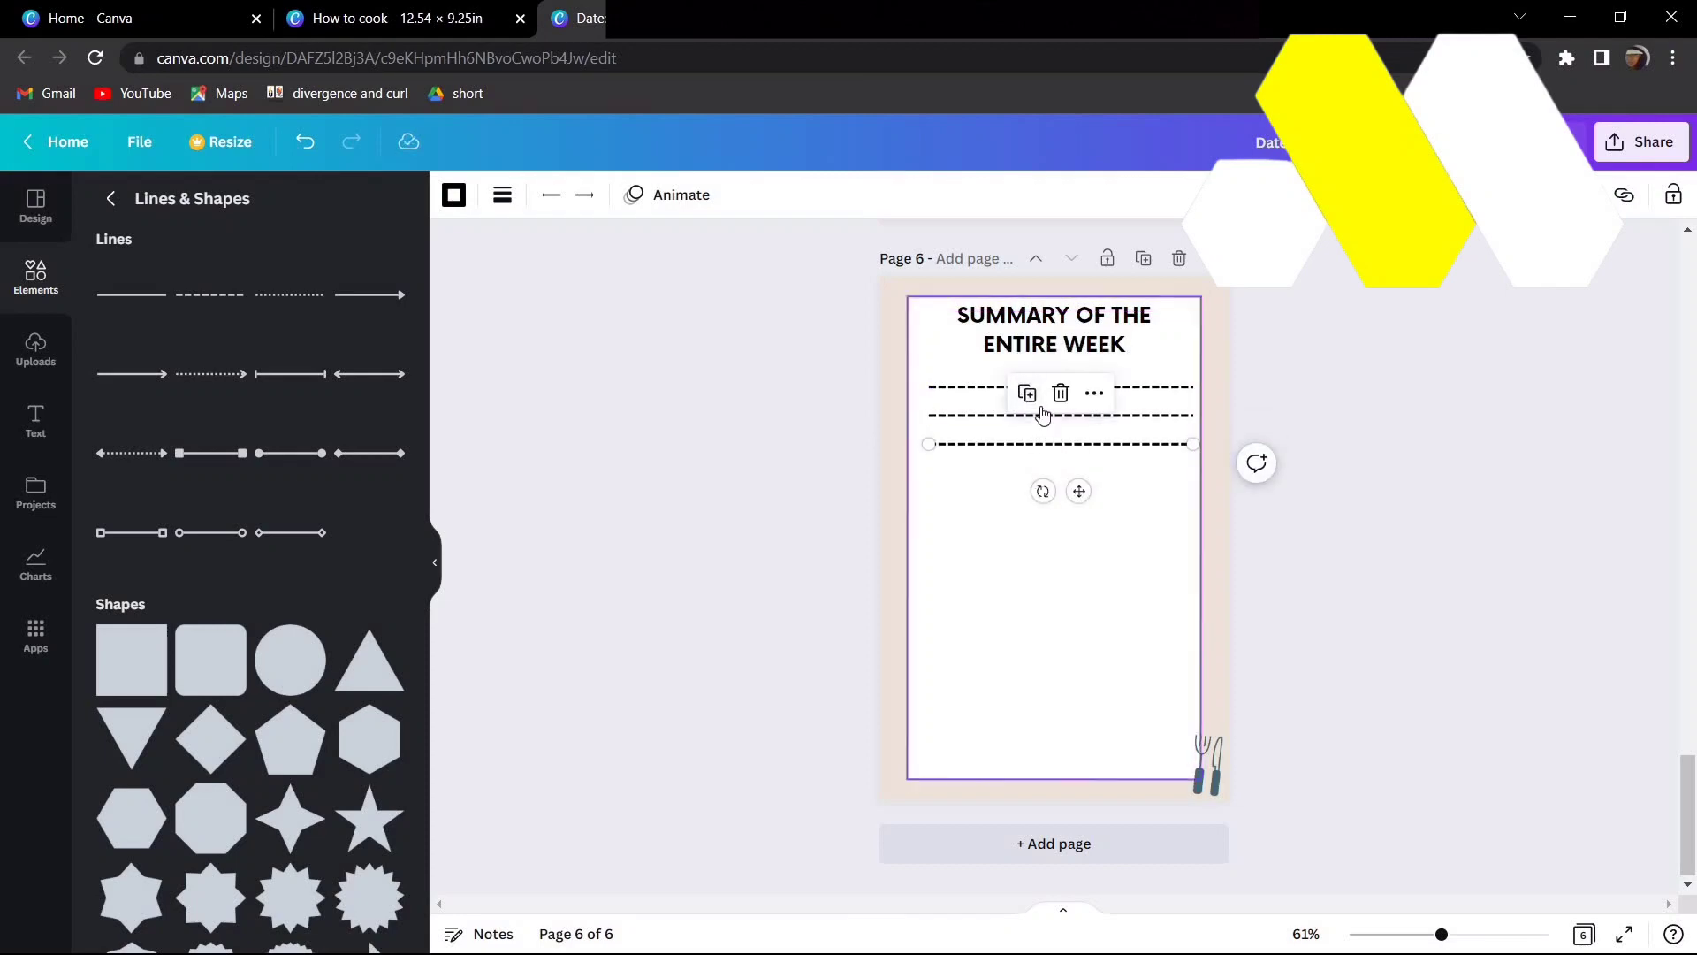
left_click(1027, 392)
left_click(1027, 423)
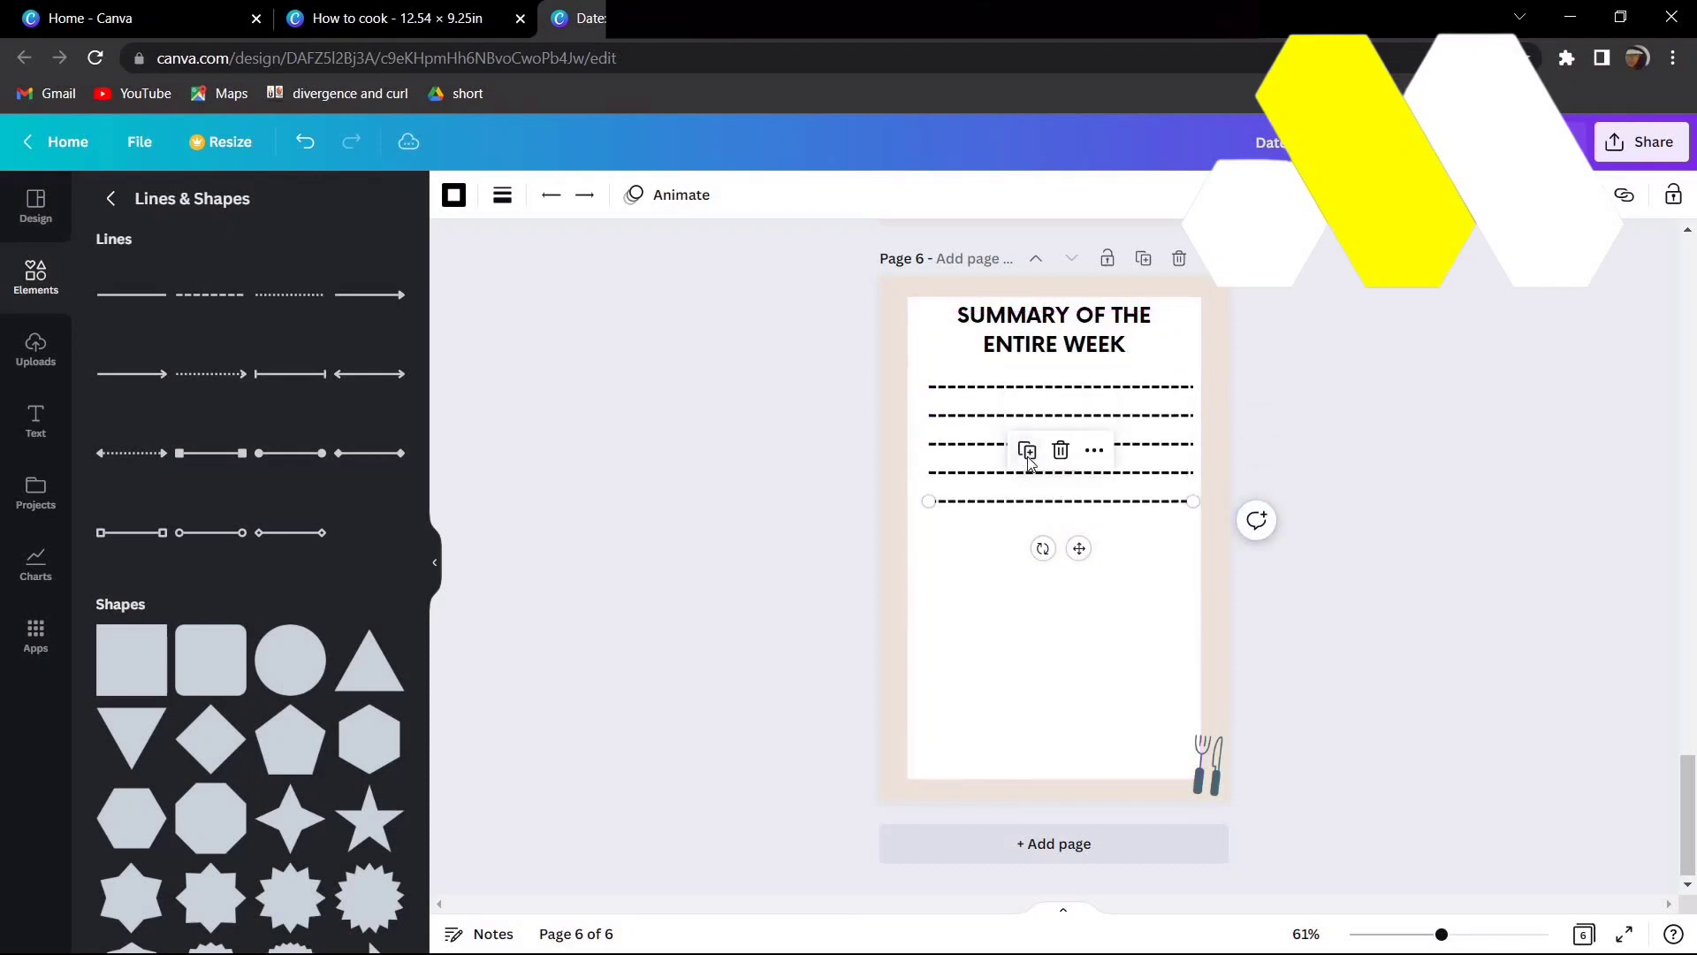
left_click(1027, 450)
left_click(1435, 516)
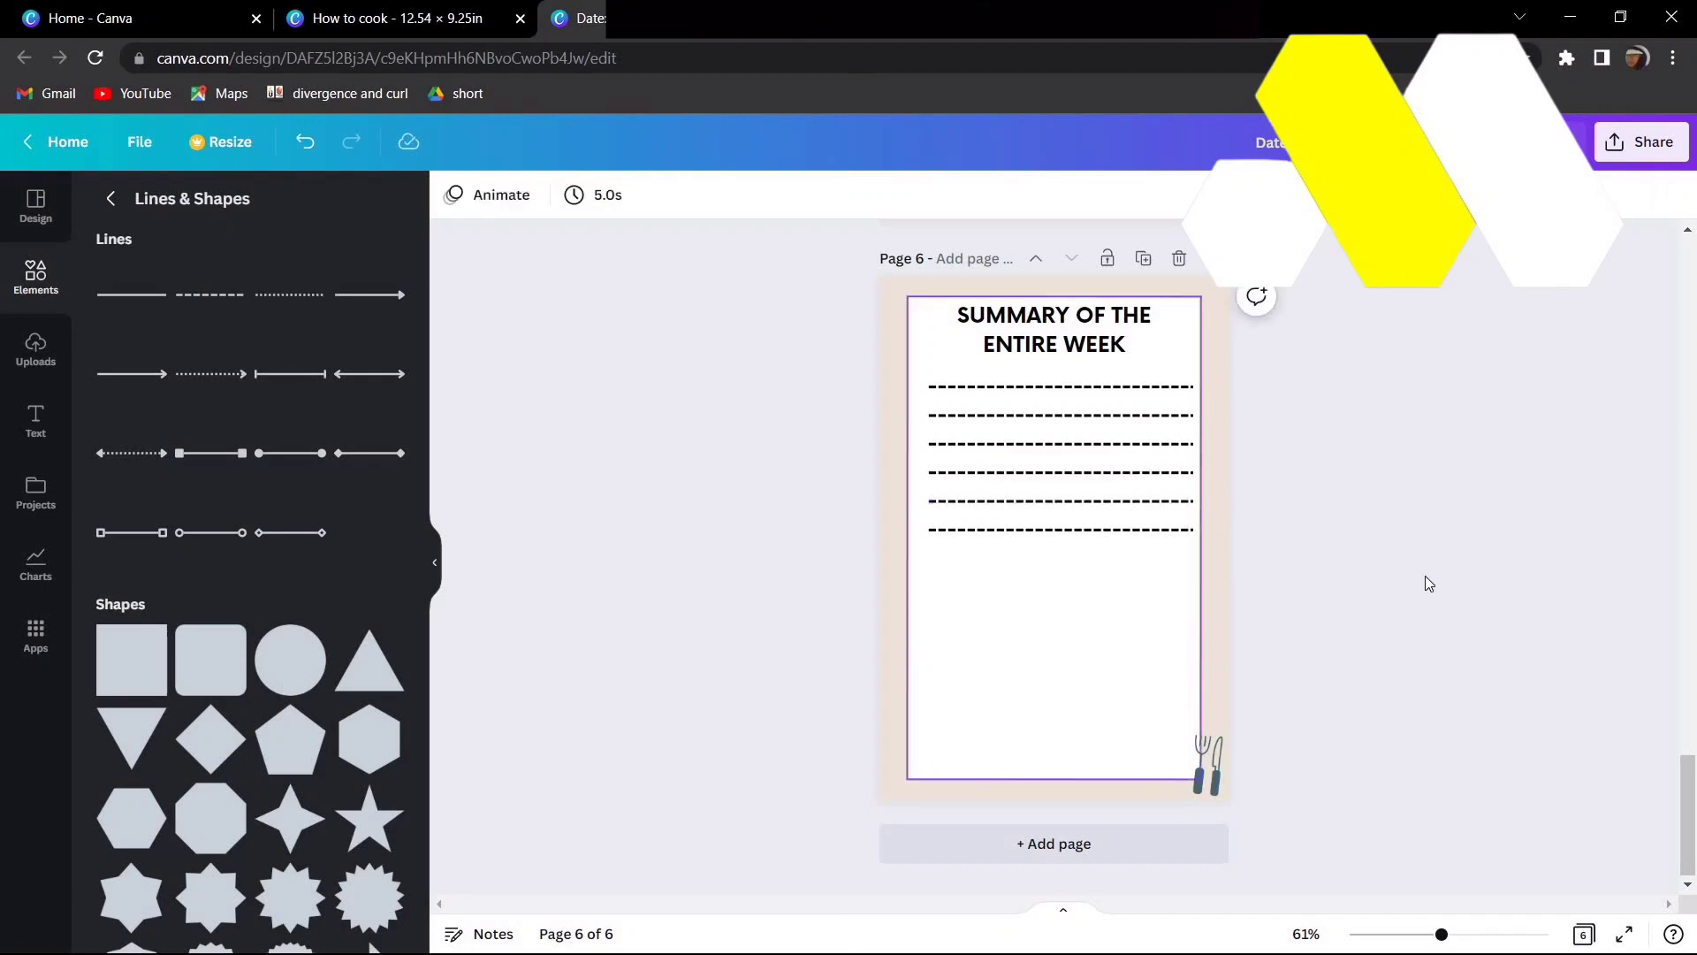
left_click(1110, 530)
left_click(1199, 448)
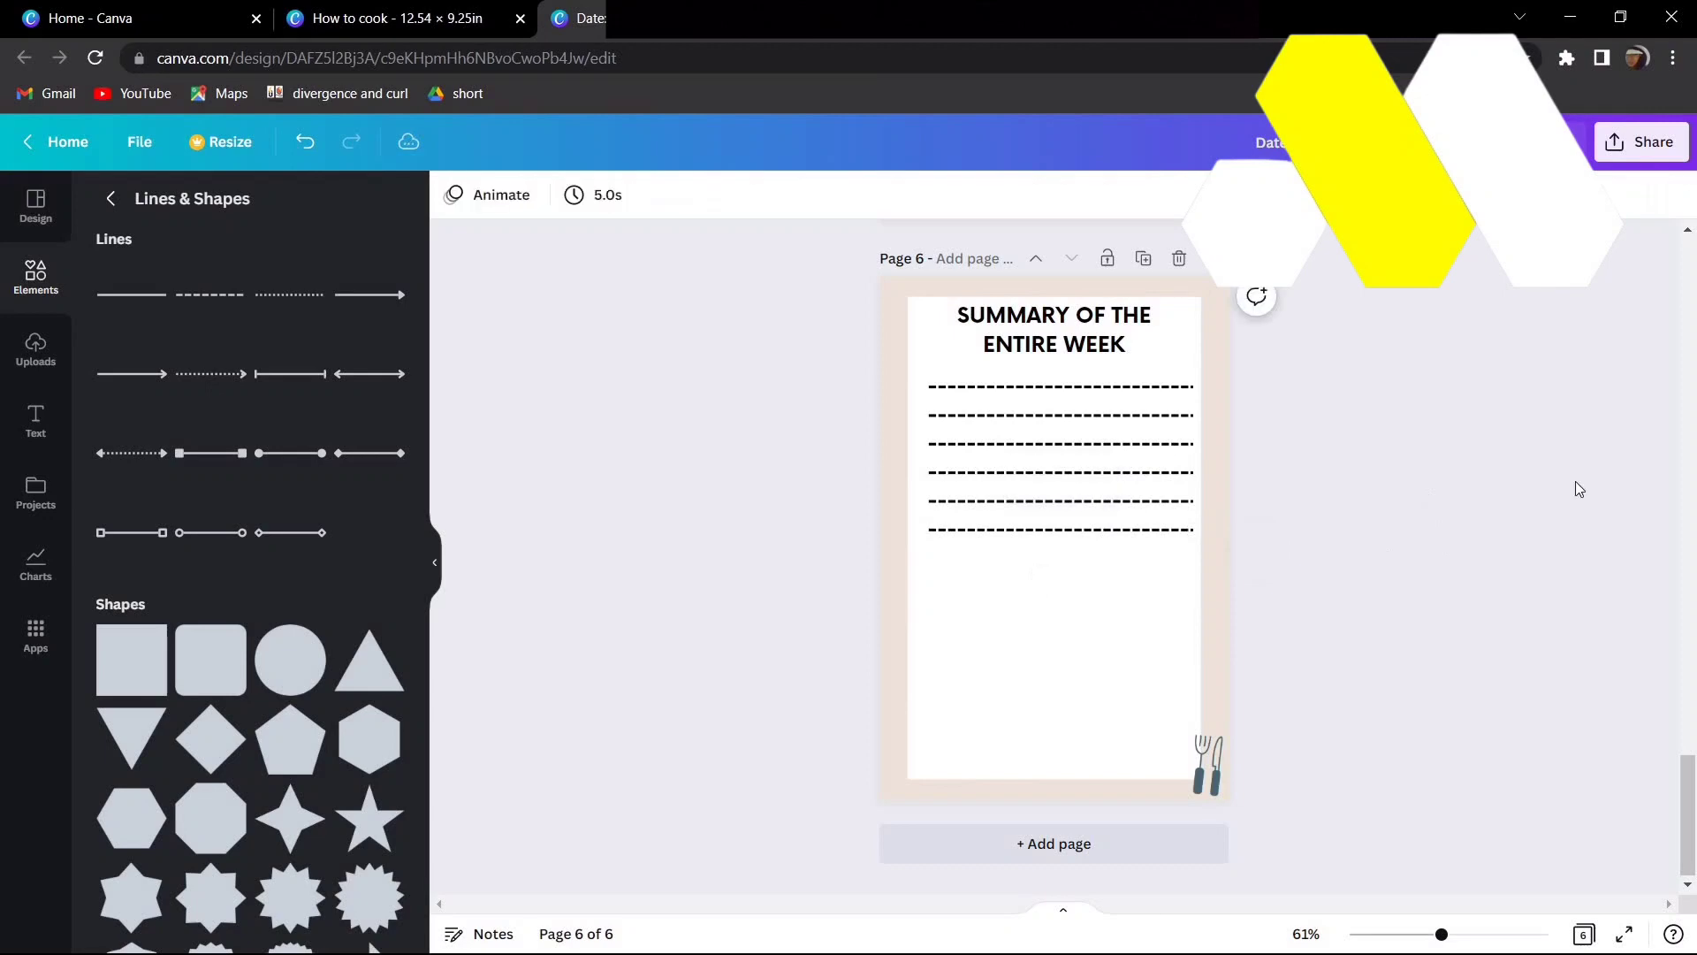